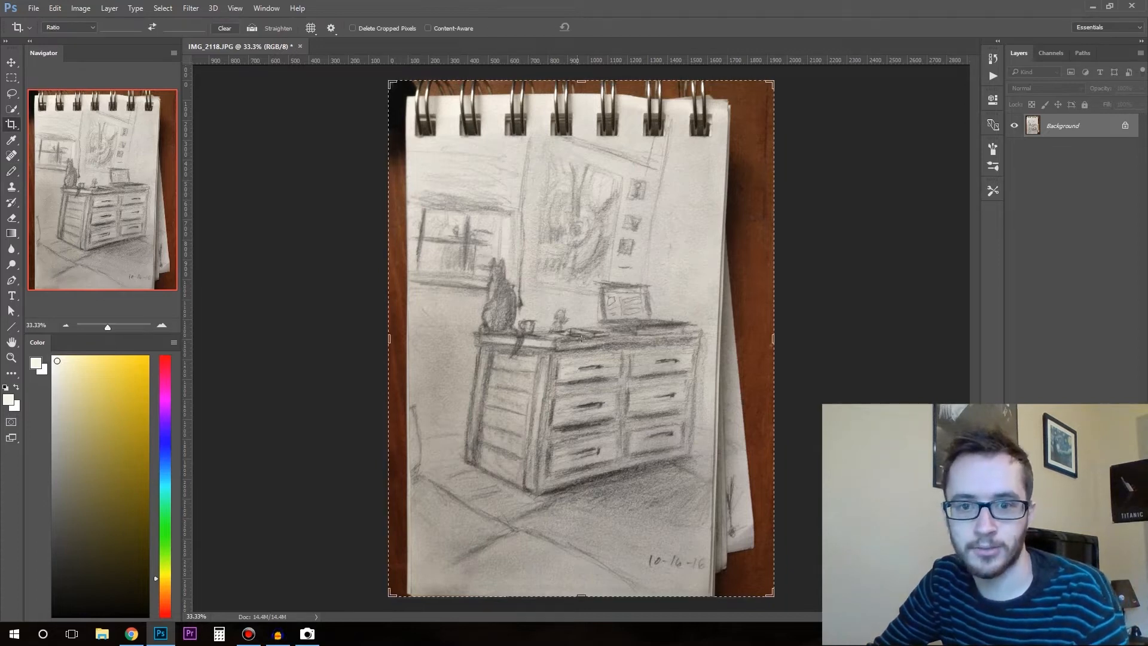
Crop the photo to the sketchbook page, cutting off the spiral binding and the wooden table along the sides.
left_click_drag(582, 82, 582, 110)
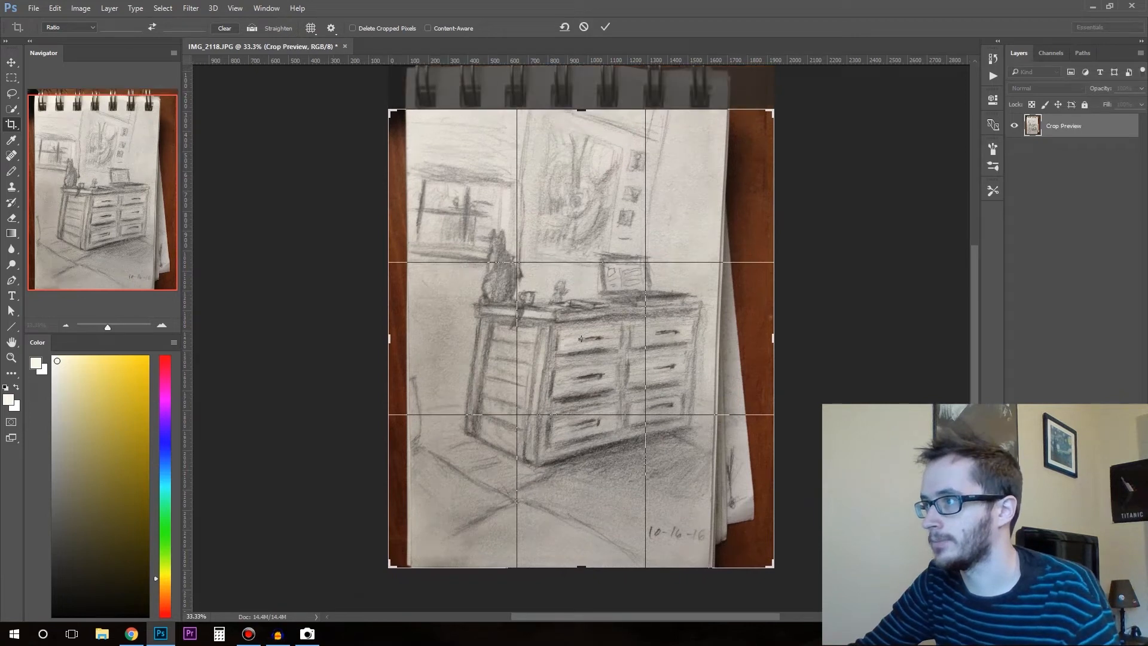
left_click_drag(774, 339, 742, 339)
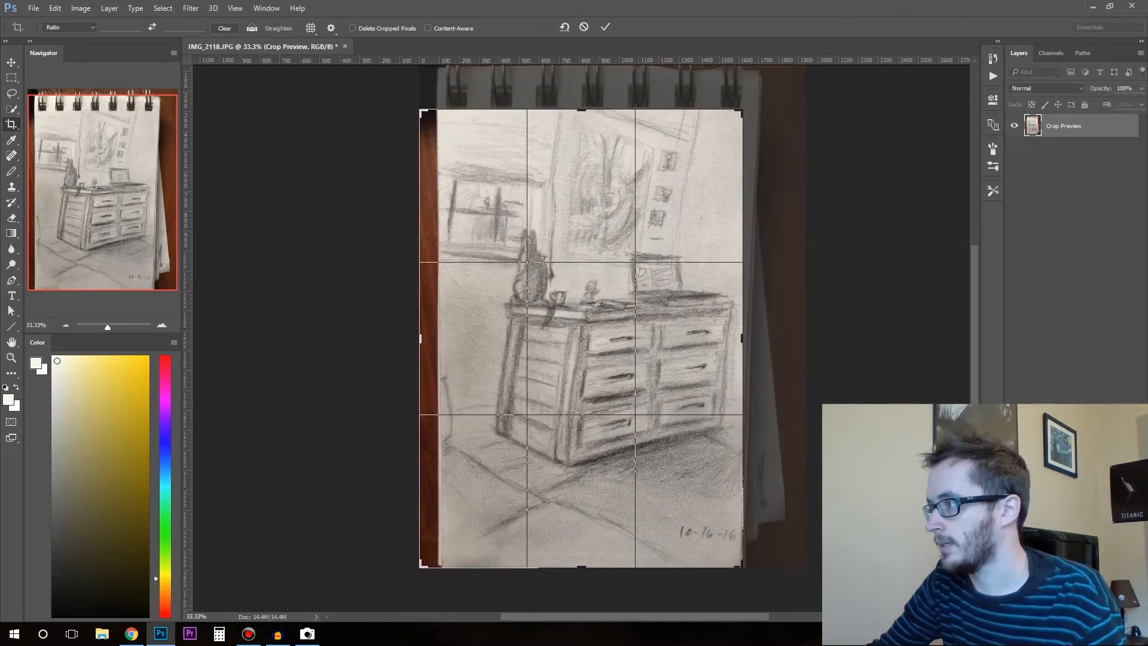
left_click_drag(421, 339, 430, 338)
key("Return")
key("b")
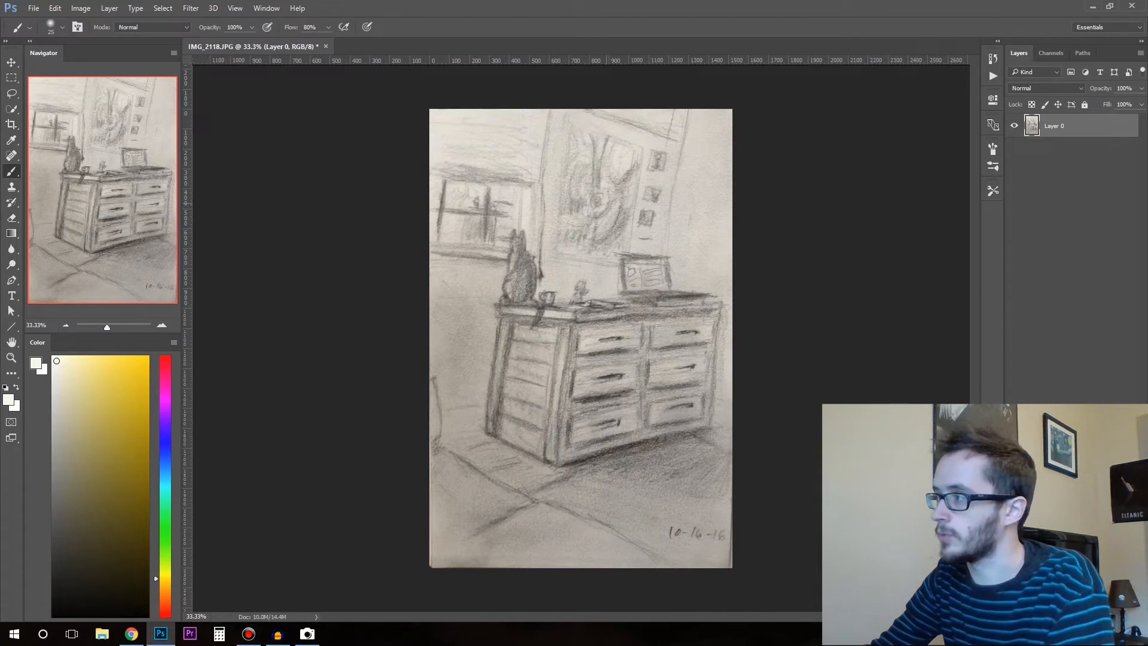
Brighten the sketch with a Levels adjustment, using a white input level of 232 and a midtone value of 1.03.
key("ctrl+l")
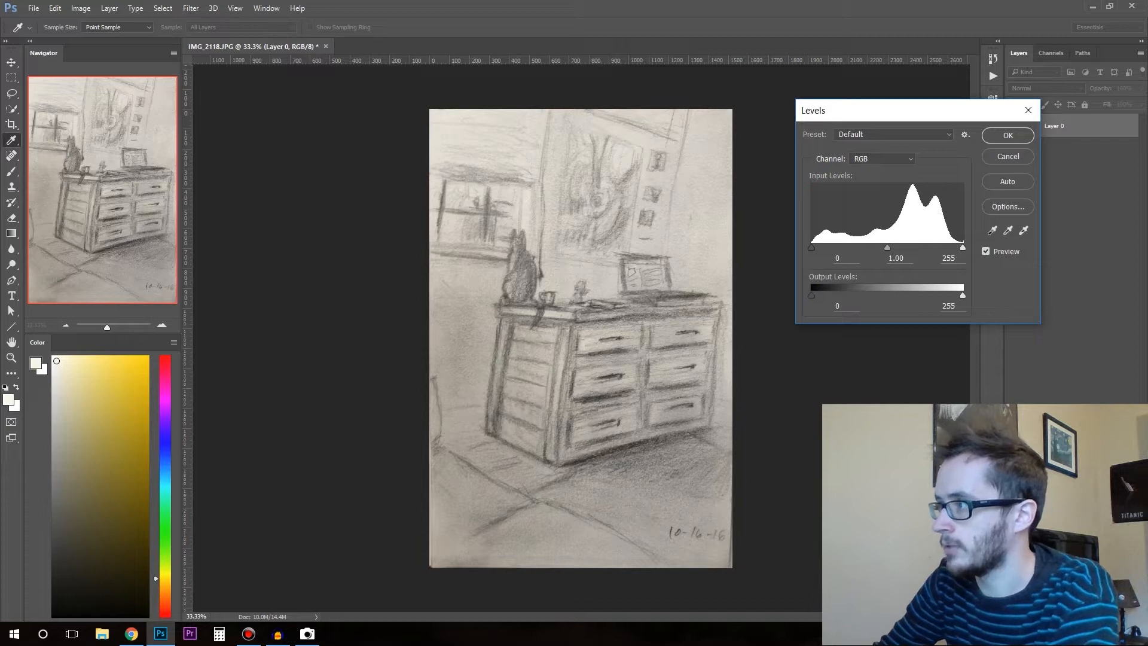
left_click_drag(962, 247, 949, 247)
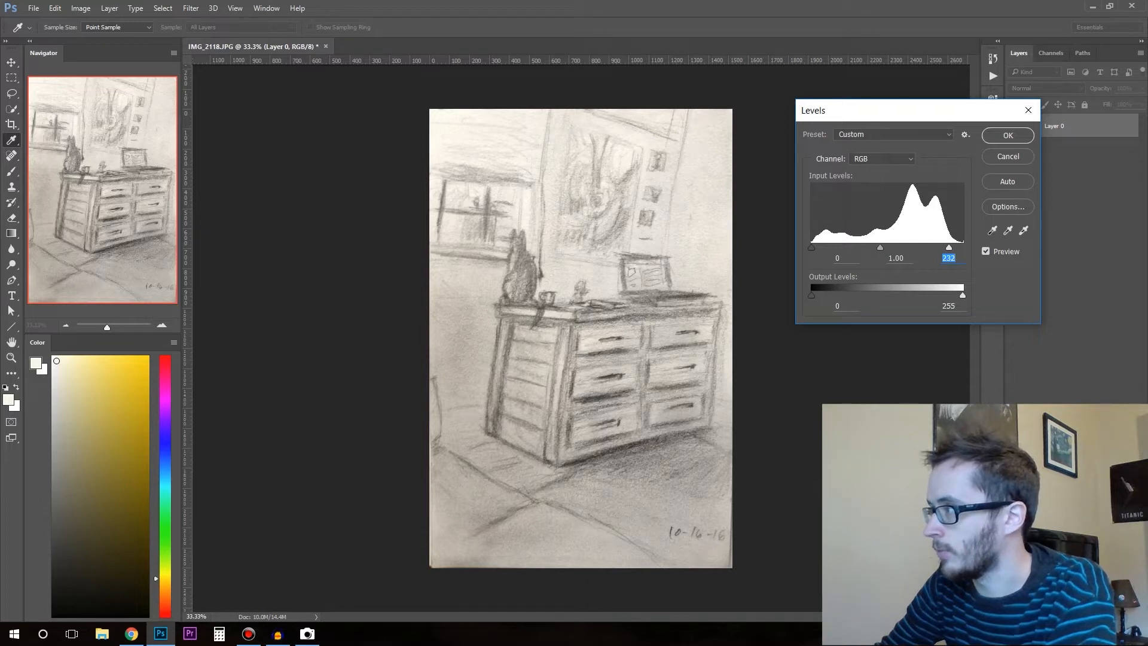
left_click_drag(886, 247, 879, 247)
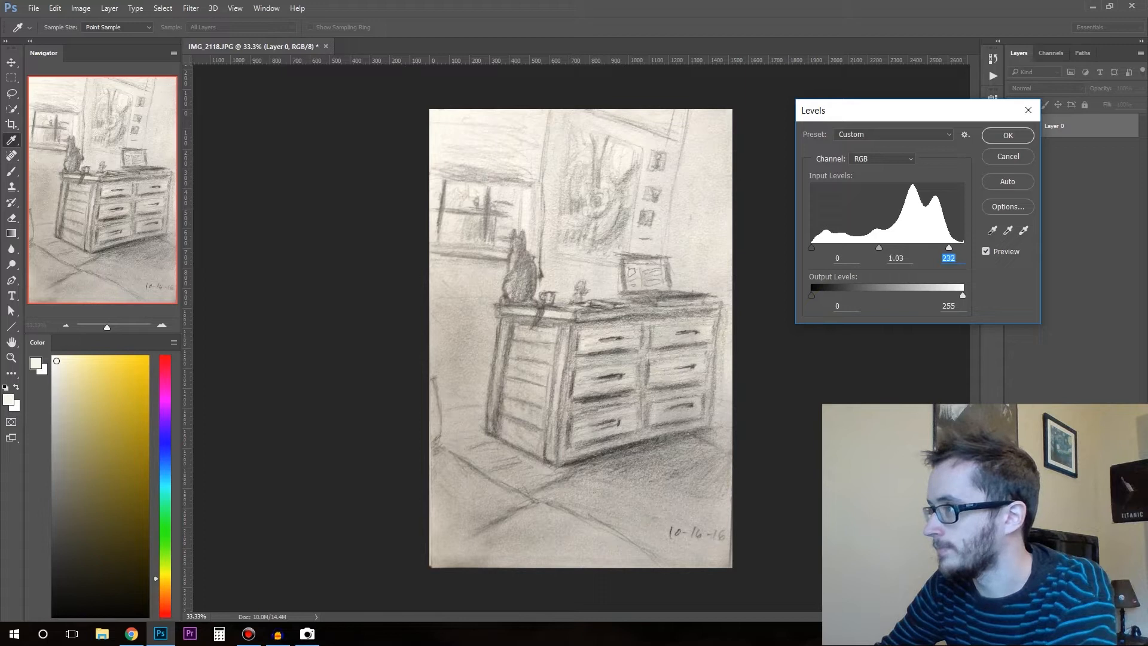
key("Return")
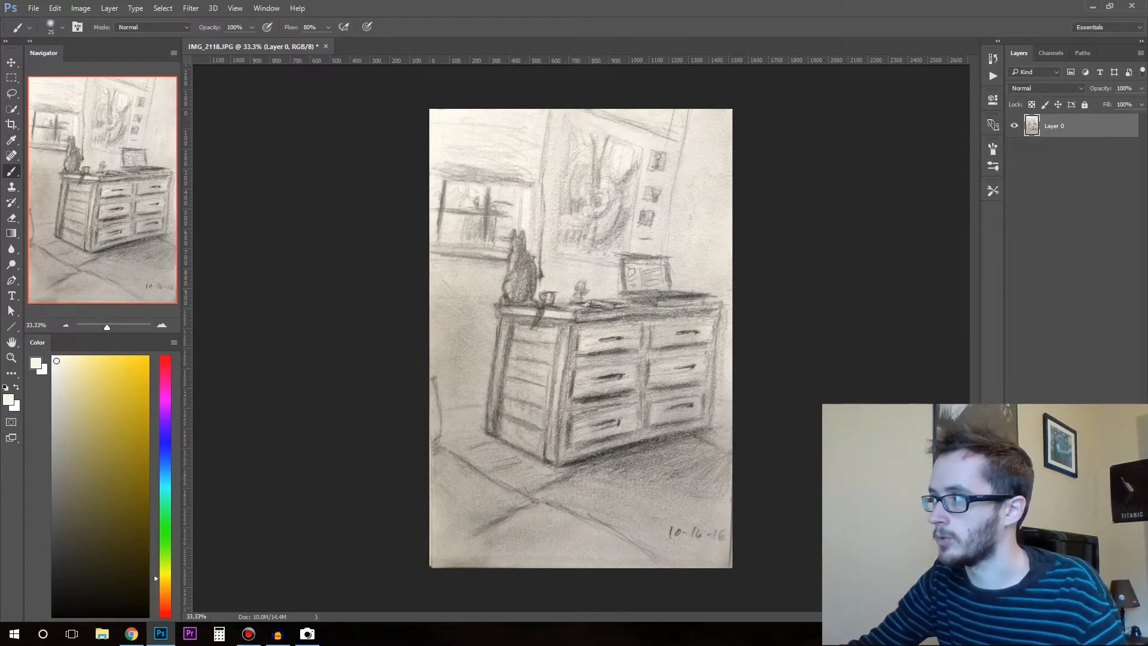
Set the sketch layer's blend mode to Multiply and add a new empty layer beneath it.
left_click(1024, 133)
left_click(1109, 616)
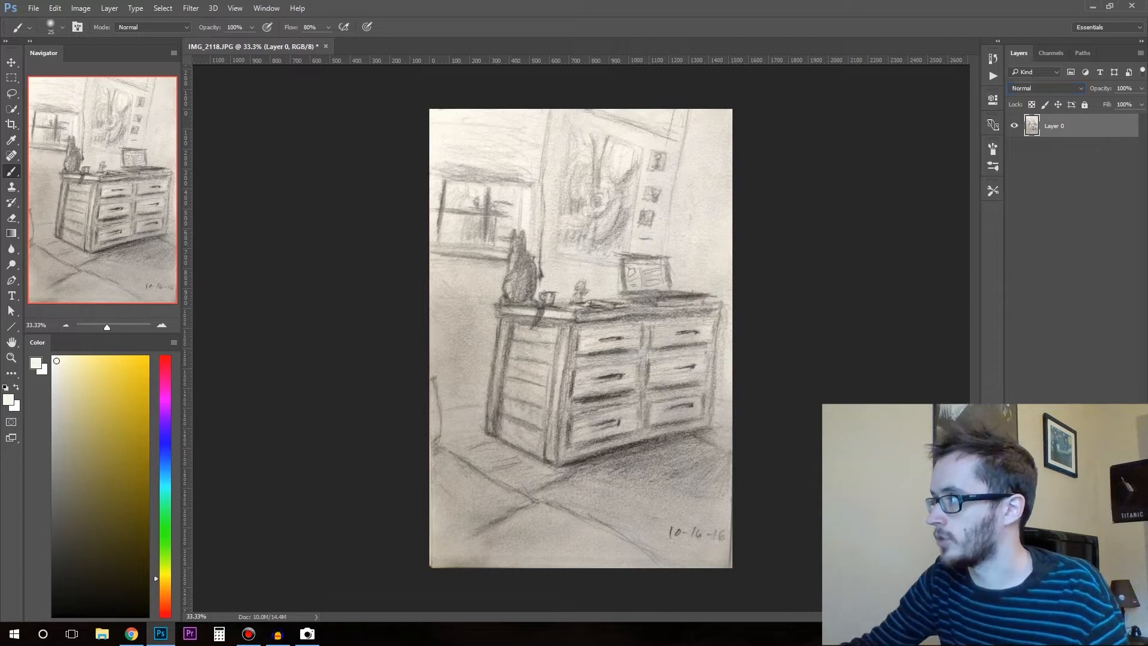
left_click_drag(1064, 127, 1064, 157)
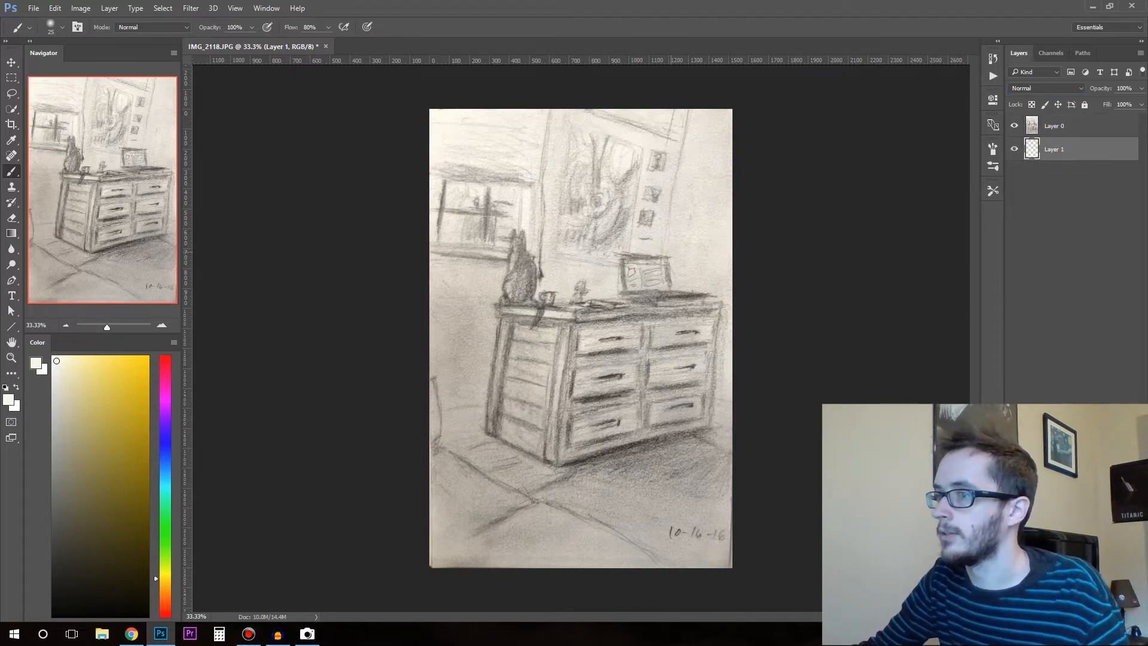
Brush broad dark yellow colour over the cat, wall and cabinet on the lower layer, and check it without the sketch.
left_click(147, 496)
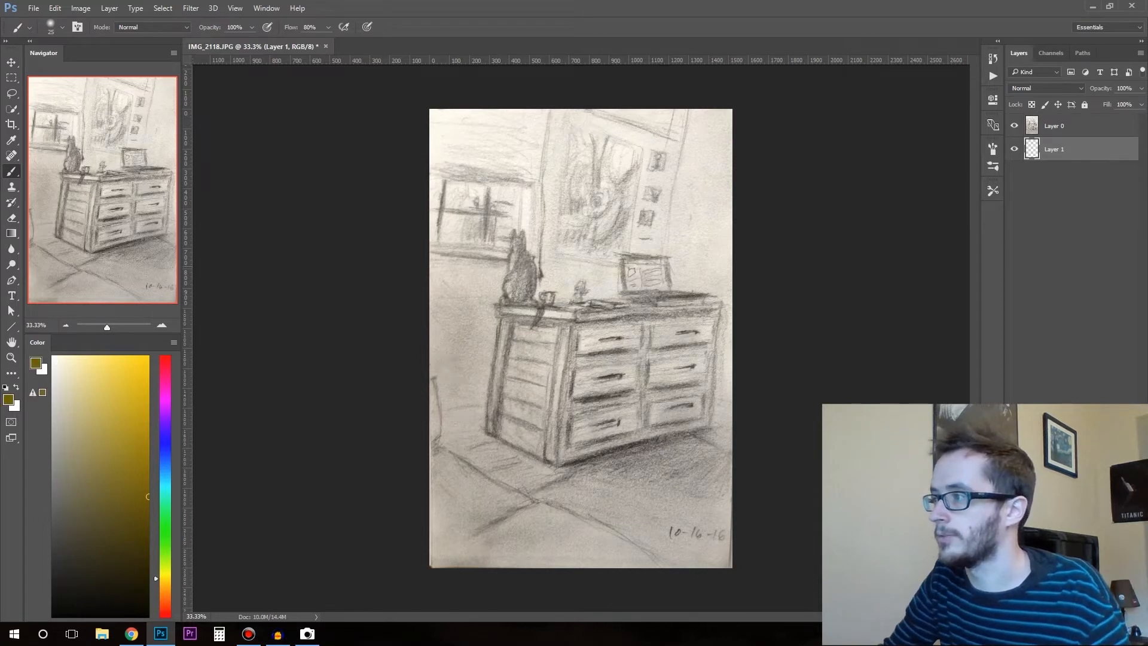
left_click_drag(586, 367, 622, 365)
mouse_move(496, 306)
left_mouse_down()
mouse_move(589, 288)
mouse_move(500, 354)
mouse_move(494, 263)
mouse_move(634, 317)
mouse_move(557, 358)
mouse_move(466, 226)
mouse_move(476, 407)
mouse_move(571, 347)
mouse_move(661, 335)
left_mouse_up()
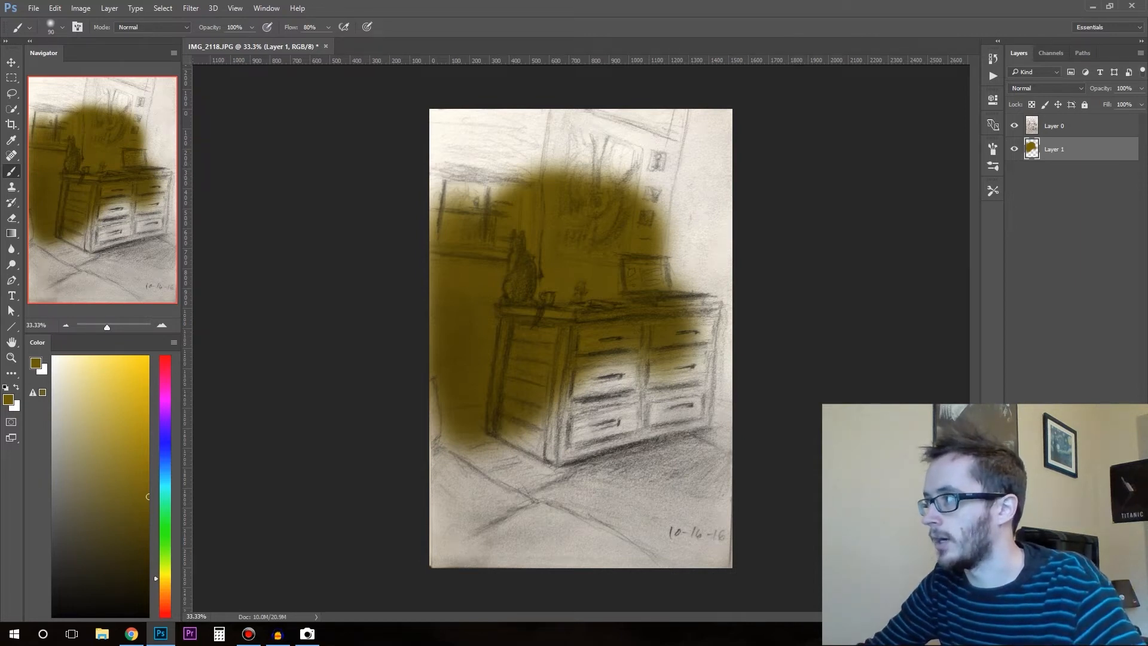
left_click(1014, 126)
left_click(1014, 126)
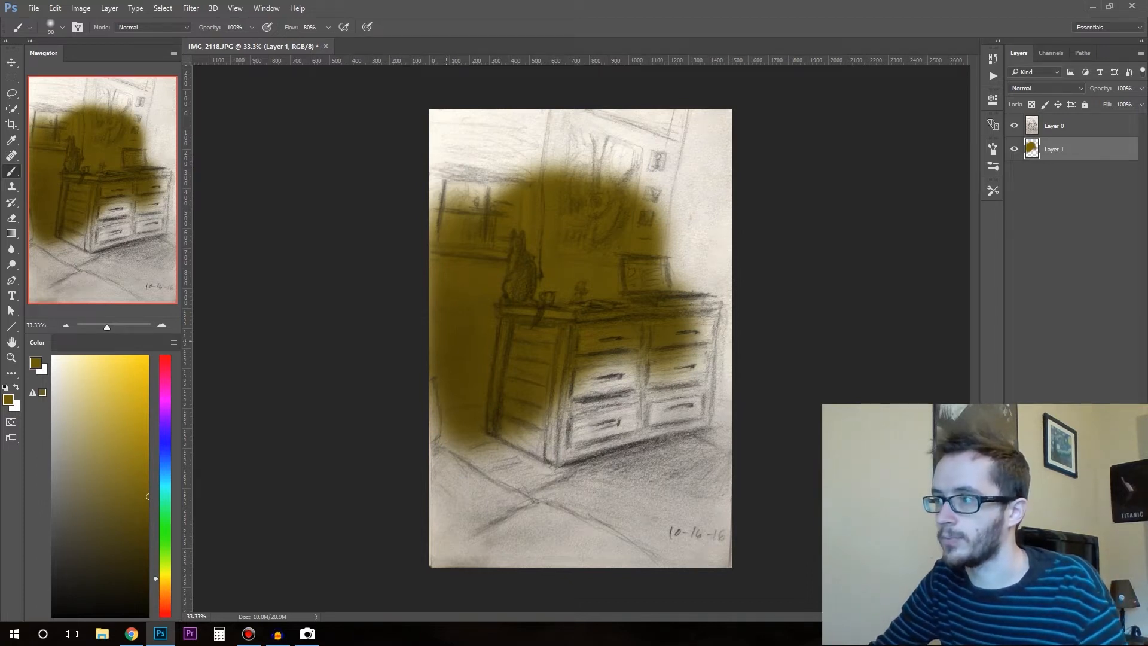
Sample darker tones from the painted area and brush a dark patch onto the wall beside the cabinet.
key("alt")
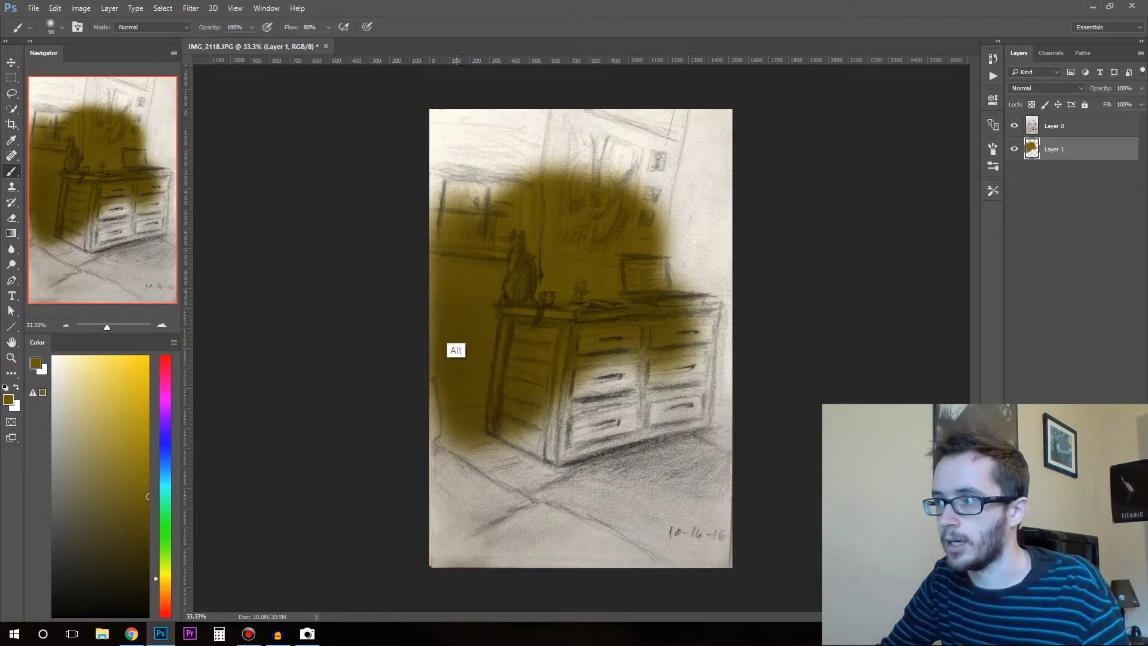
left_click(461, 350, "alt")
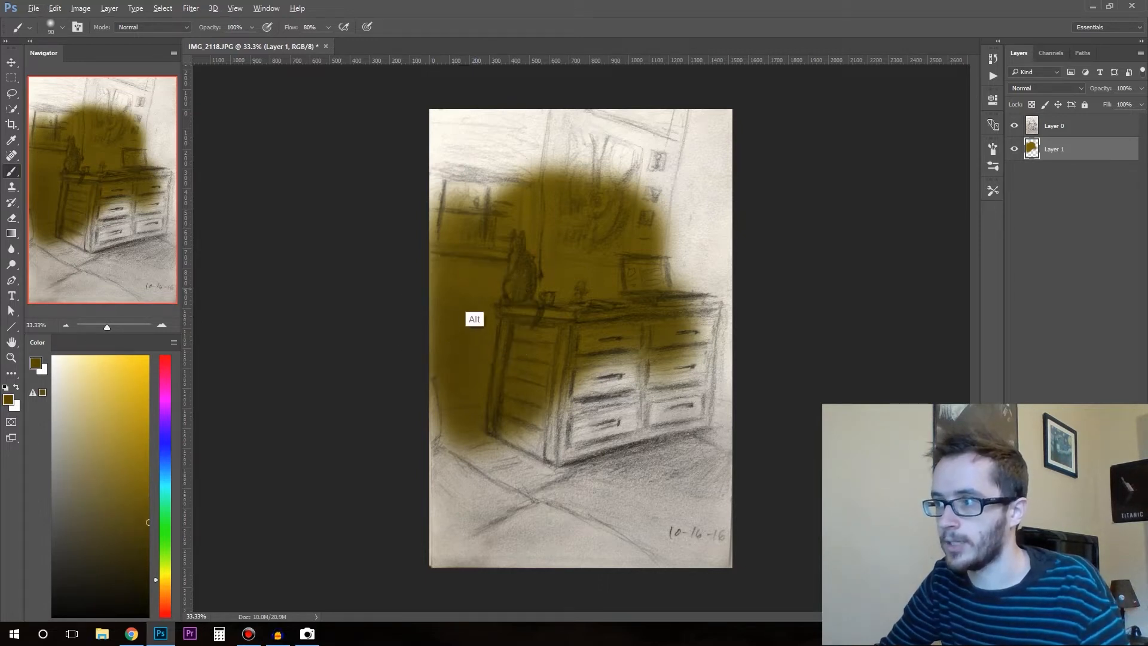
left_click(457, 279, "alt")
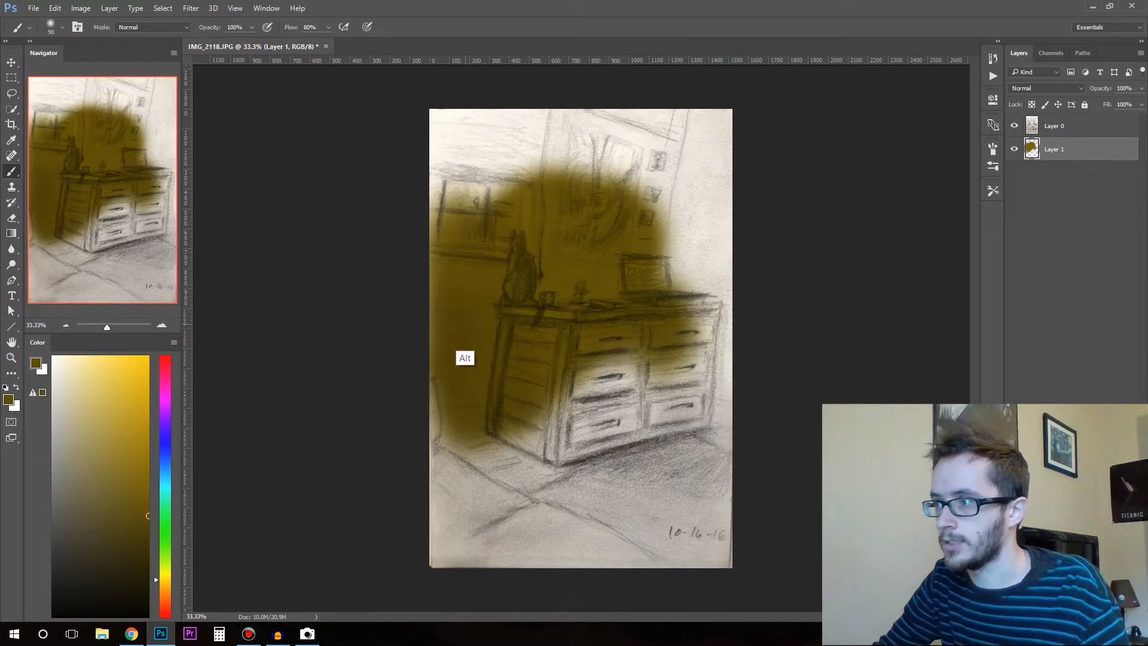
left_click(463, 335, "alt")
mouse_move(455, 318)
left_mouse_down()
mouse_move(462, 281)
mouse_move(486, 309)
mouse_move(467, 342)
mouse_move(452, 342)
mouse_move(447, 319)
mouse_move(459, 345)
mouse_move(448, 366)
left_mouse_up()
left_click(458, 354, "alt")
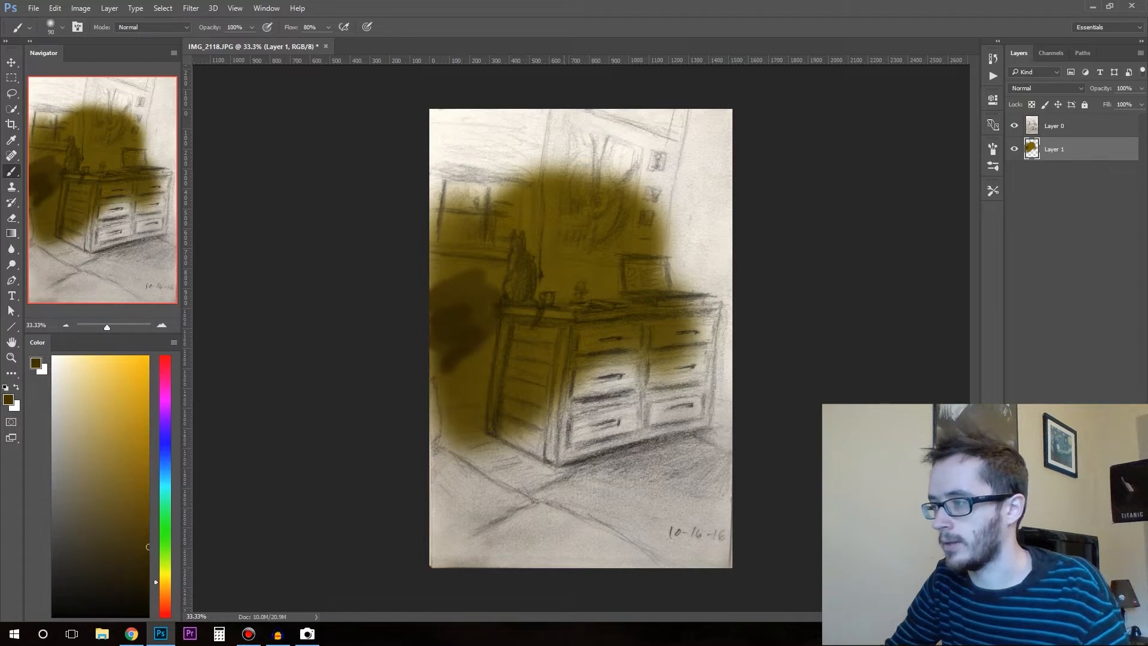
Undo all the paint strokes made on the layer beneath the sketch.
key("ctrl+alt+z")
key("ctrl+alt+z")
key("ctrl+alt+z")
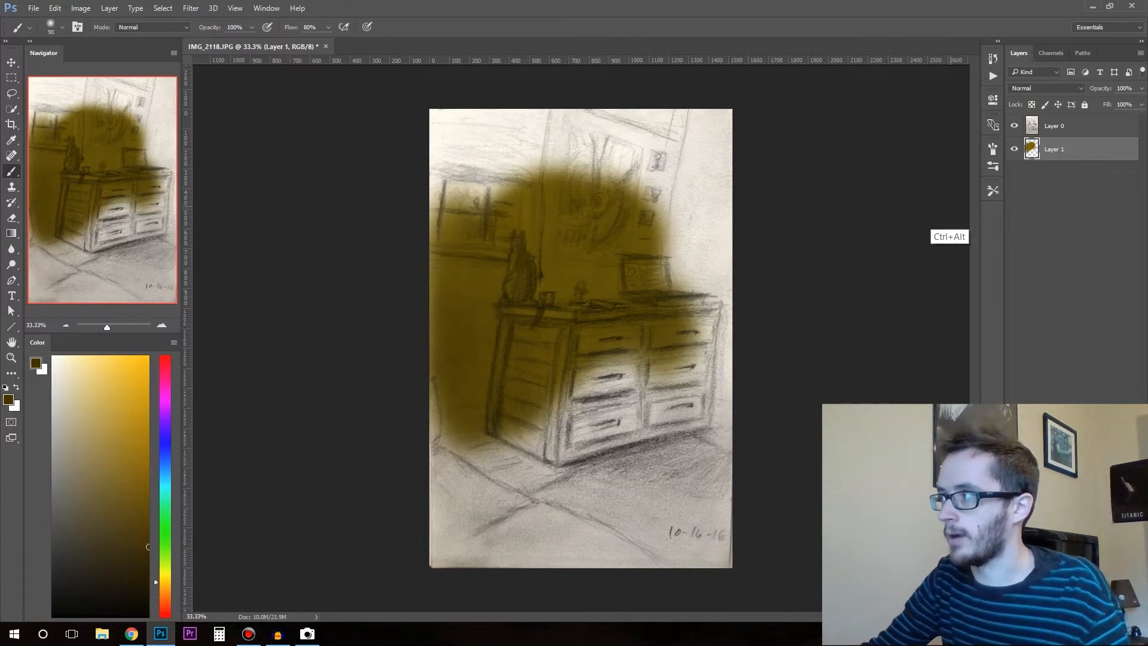
key("ctrl+alt+z")
key("ctrl+alt+z")
key("ctrl+alt+z")
key("ctrl+alt+z")
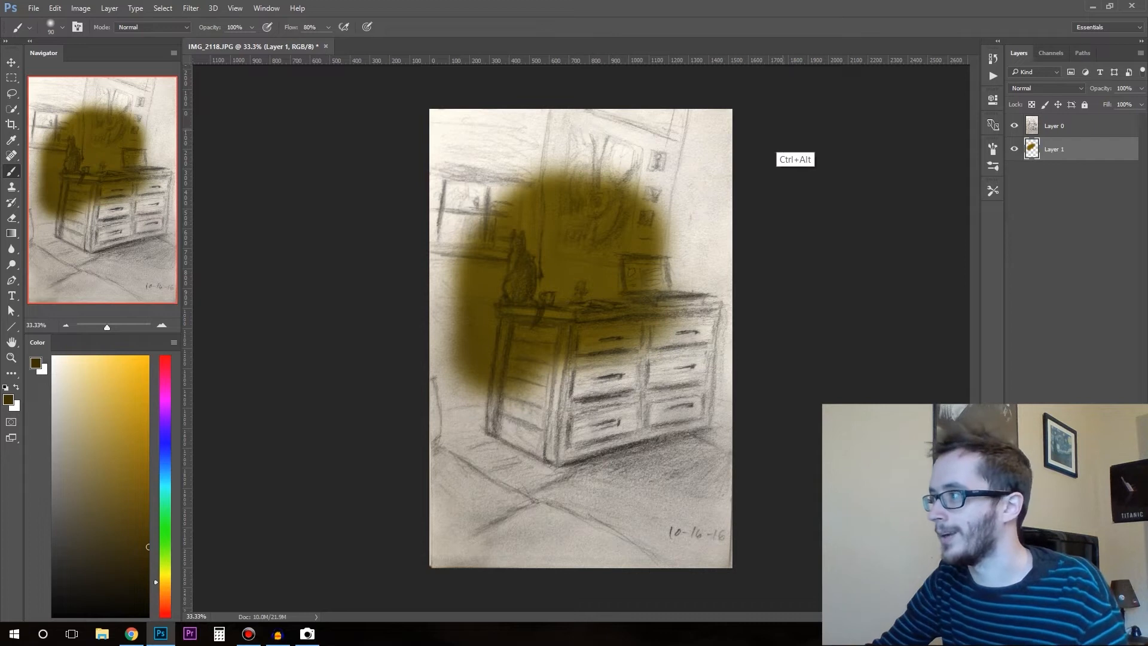
Try a stronger Levels adjustment on the sketch layer, lowering the white input level as far as 144, and discard it.
left_click(1082, 126)
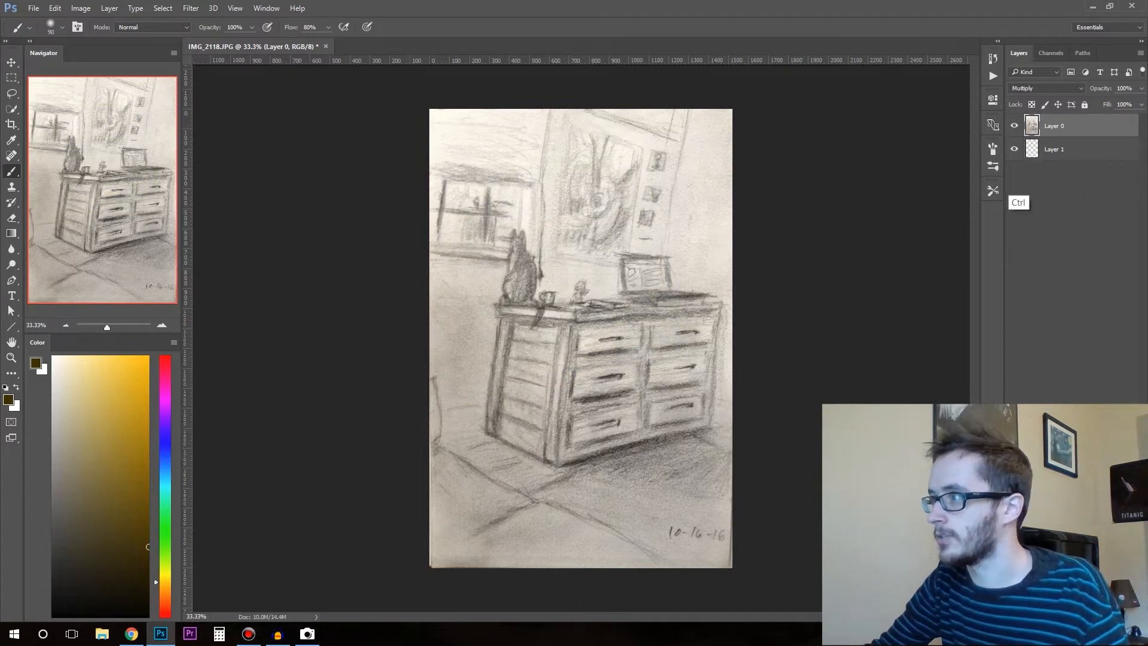
key("ctrl+l")
left_click_drag(963, 247, 943, 247)
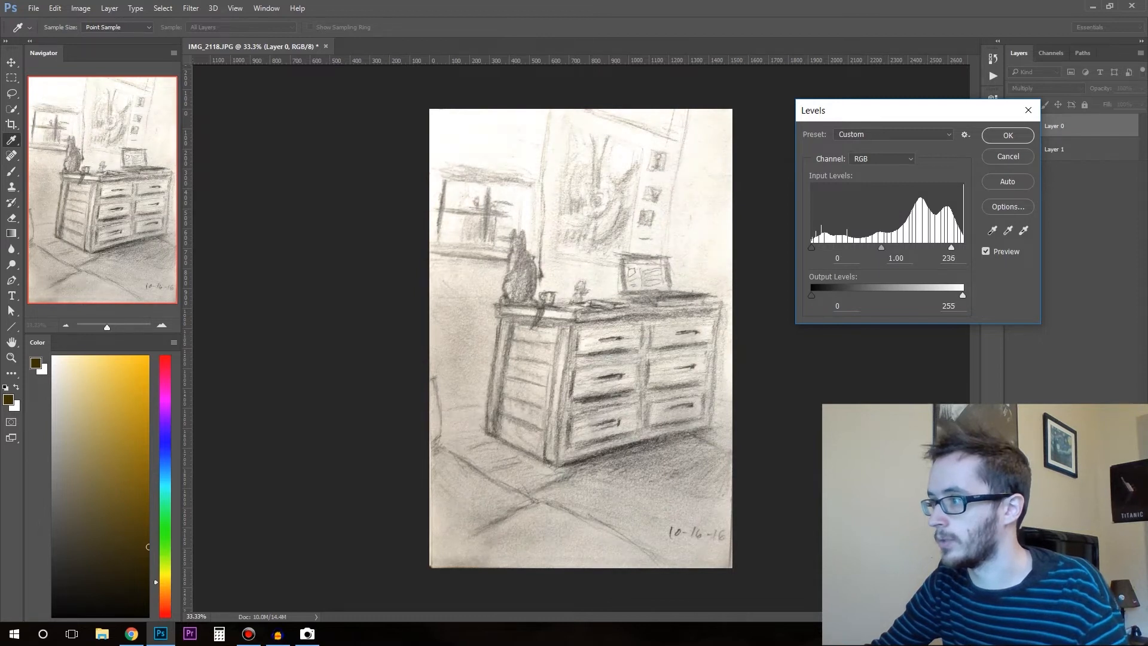
double_click(944, 258)
type("160")
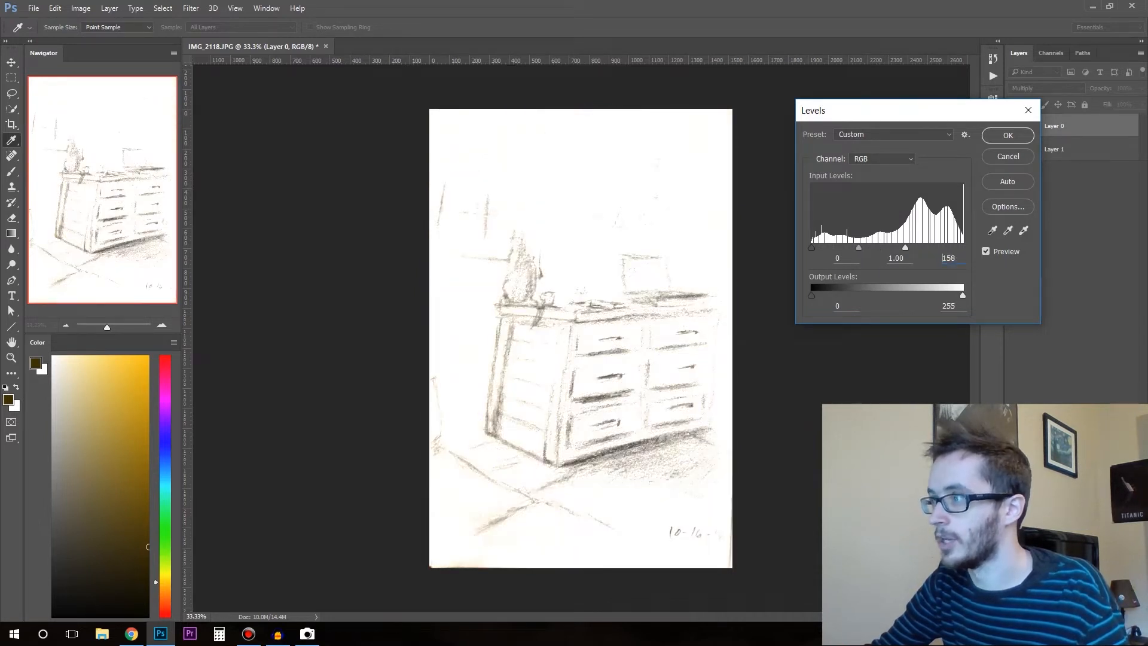
key("Down")
key("Down")
key("Down")
key("Down")
key("Down")
key("Down")
key("Down")
key("Down")
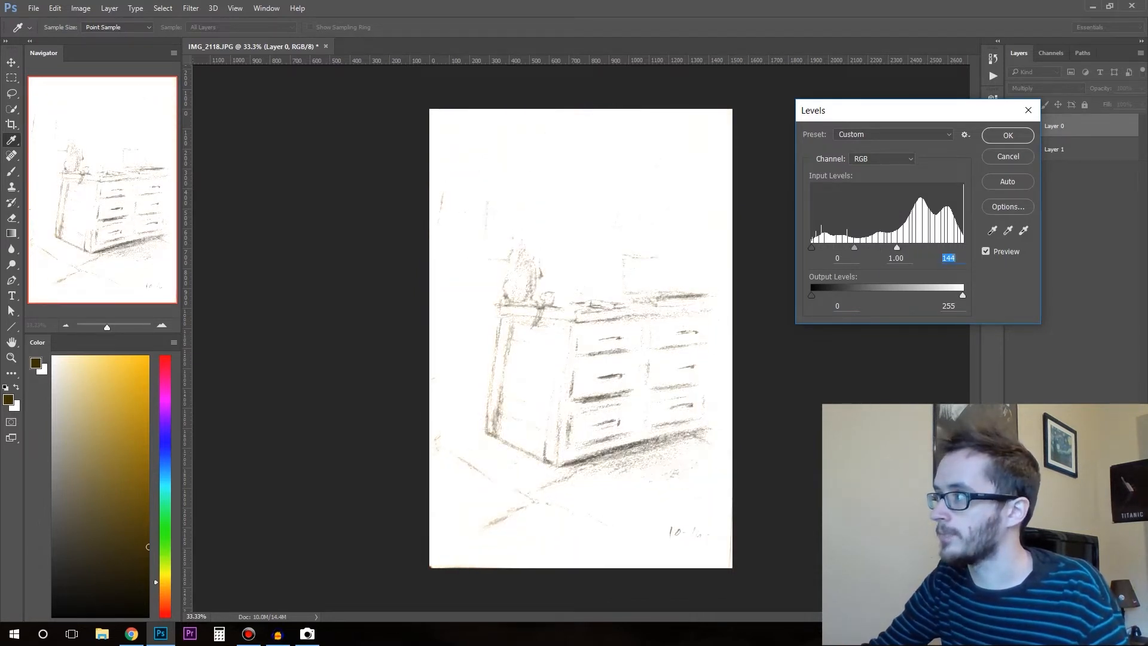
left_click_drag(898, 247, 935, 247)
left_click(1009, 156)
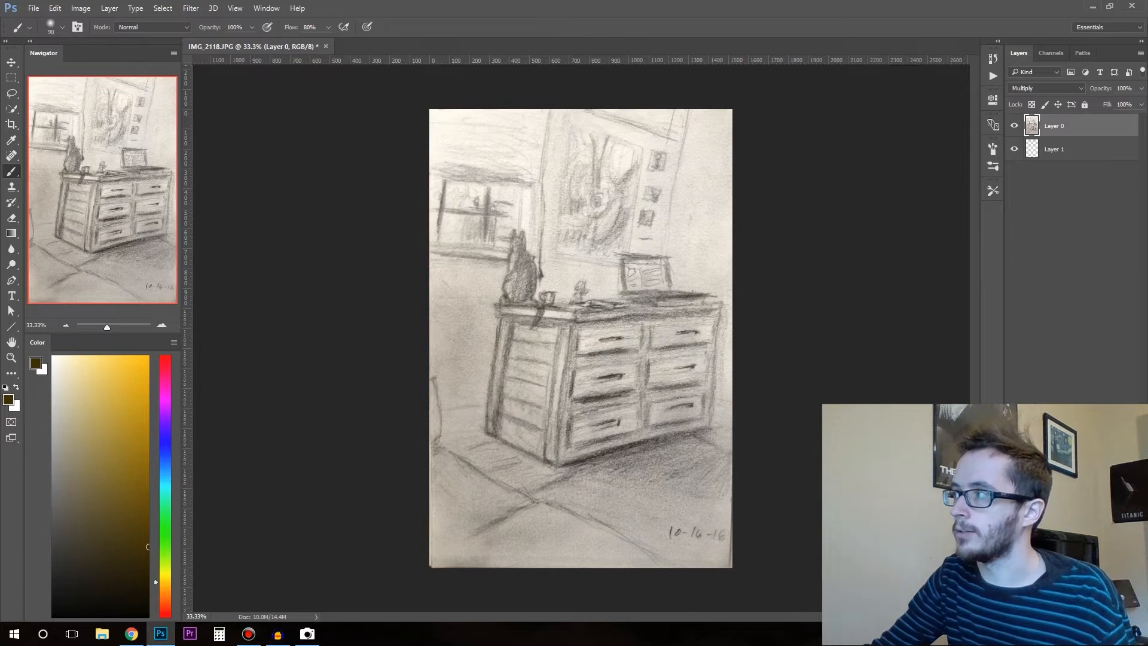
Hide the Multiply sketch layer and put a visible, locked duplicate of it in Normal mode at the bottom of the stack.
left_click(1014, 125)
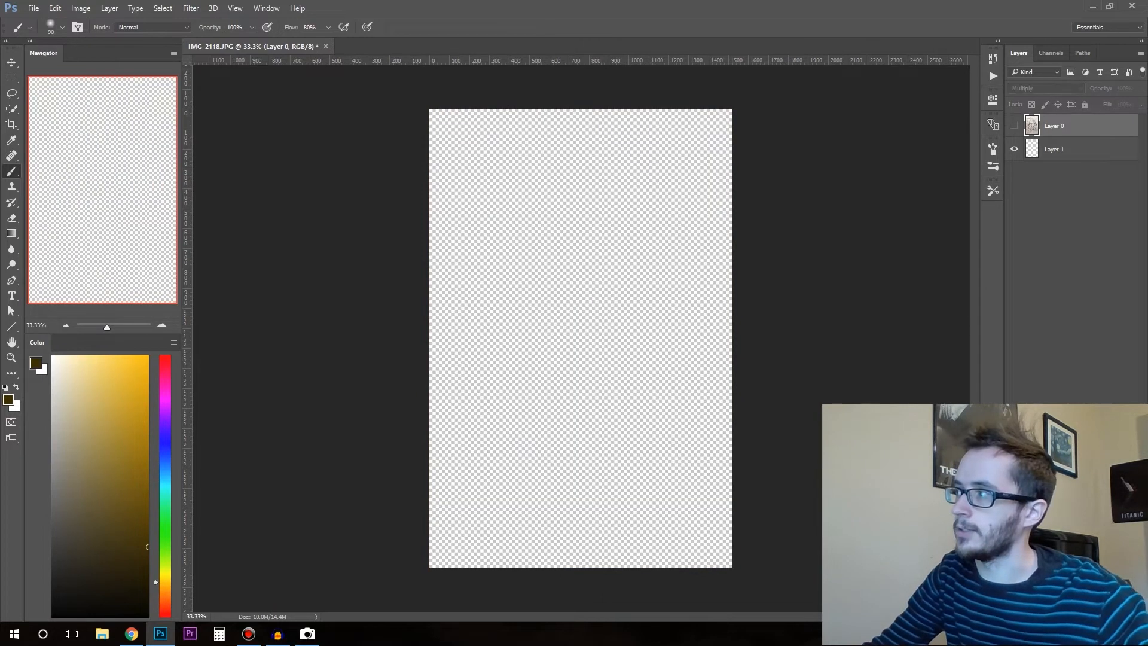
key("ctrl+j")
left_click_drag(1061, 126, 1062, 192)
left_click(1014, 172)
left_click(1046, 88)
left_click(1024, 99)
left_click(1085, 105)
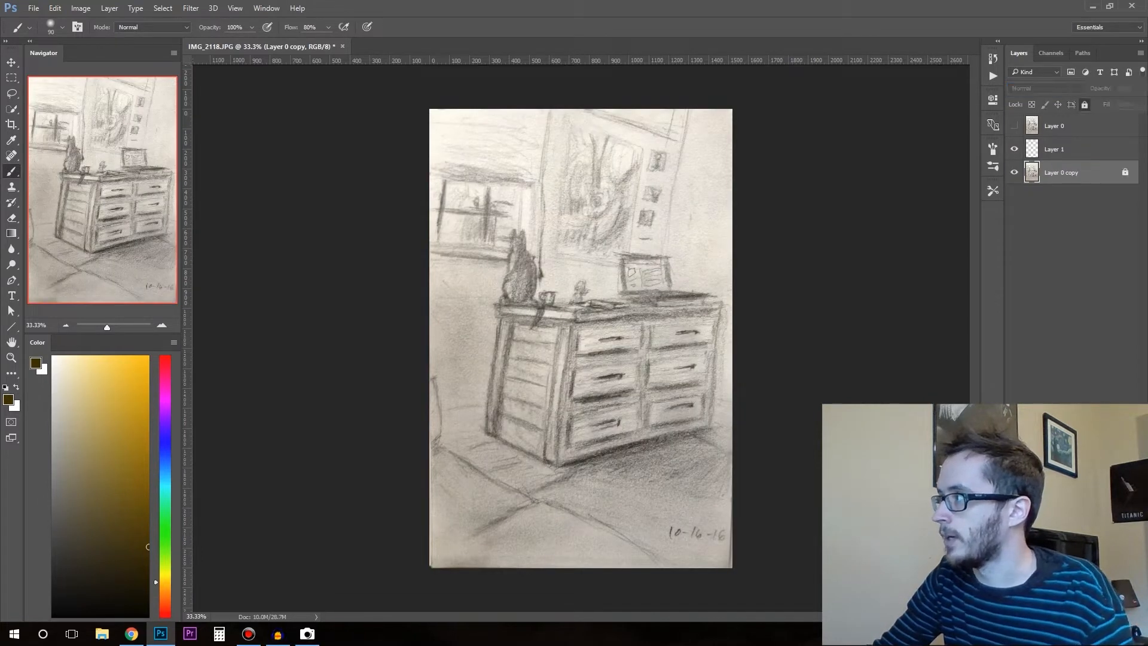
Paint over the cat and its tail in dark brown on the empty layer between the two sketches.
left_click(1062, 150)
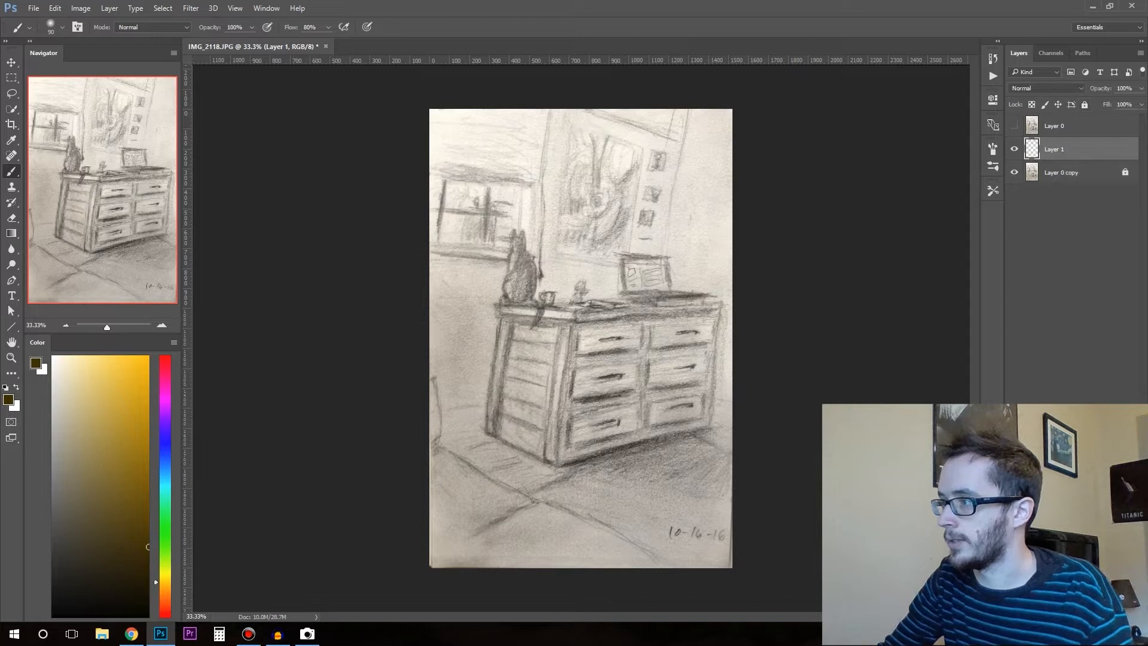
mouse_move(506, 293)
left_mouse_down()
mouse_move(518, 251)
mouse_move(543, 273)
mouse_move(505, 275)
mouse_move(515, 234)
mouse_move(541, 251)
left_mouse_up()
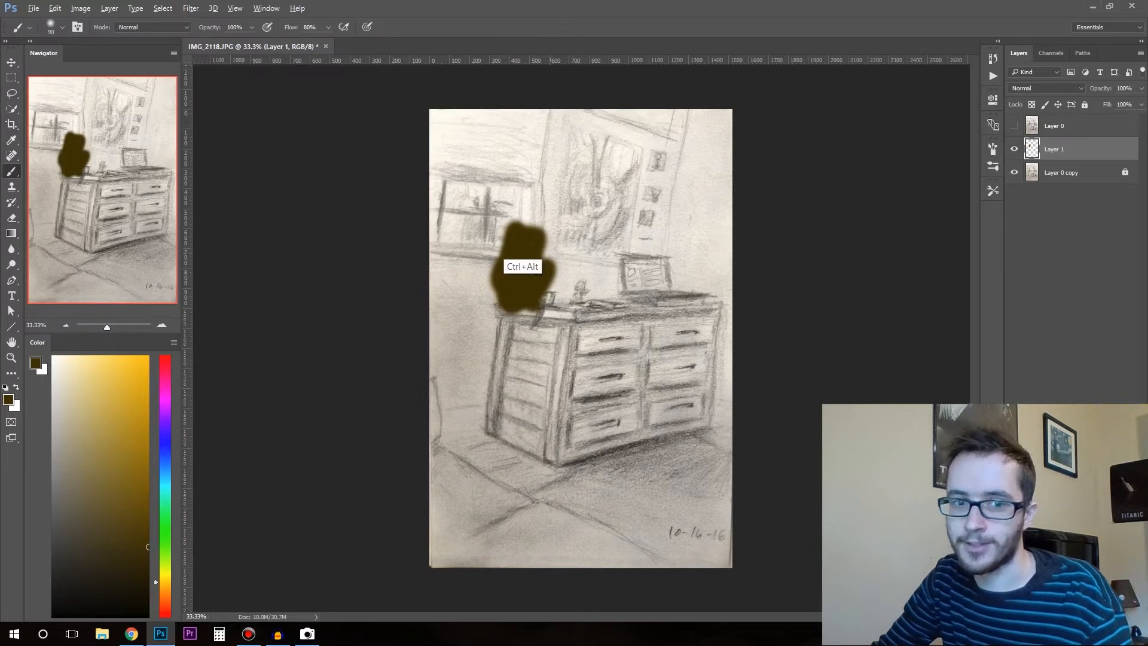
key("ctrl+alt+z")
mouse_move(530, 300)
left_mouse_down()
mouse_move(528, 274)
mouse_move(527, 311)
mouse_move(556, 317)
mouse_move(526, 338)
left_mouse_up()
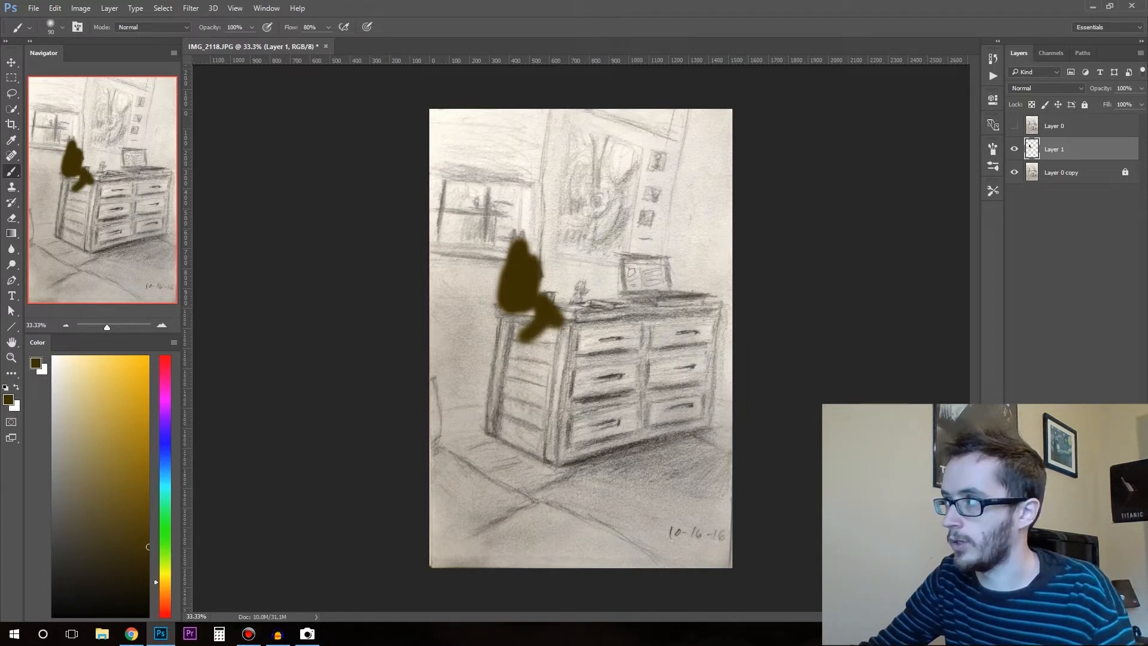
Compare the painted cat with the Multiply sketch layer shown and hidden.
left_click(1014, 126)
left_click(1014, 125)
left_click(1014, 126)
left_click(1014, 125)
left_click(1014, 125)
left_click(1014, 126)
left_click(1014, 126)
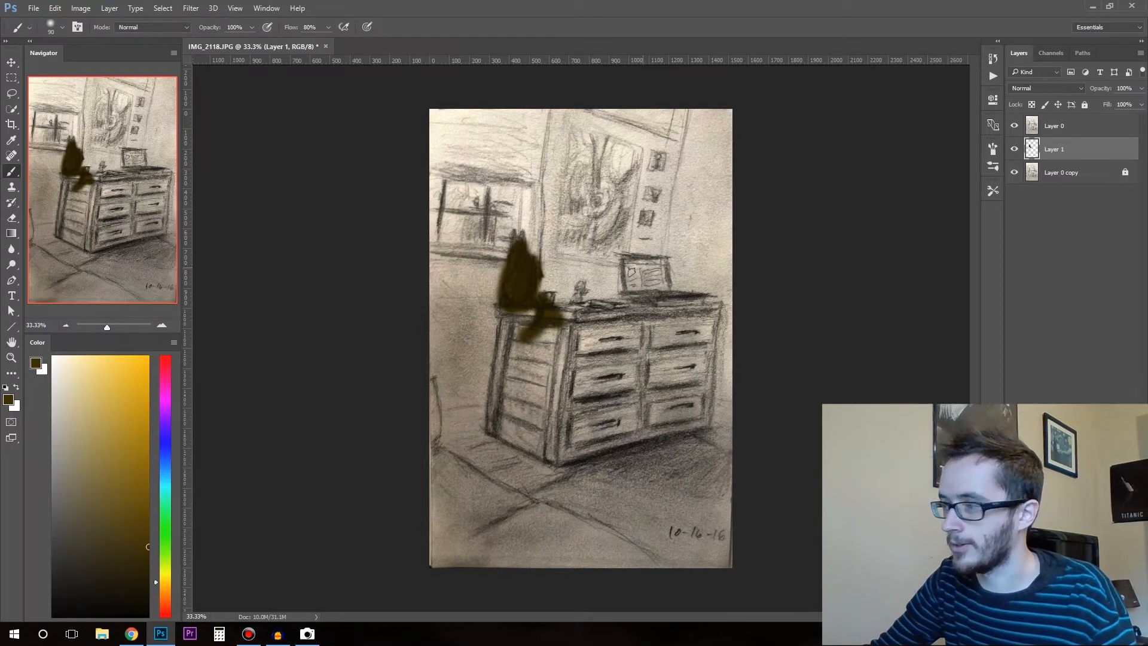
key("e")
key("alt+e")
left_click(1014, 126)
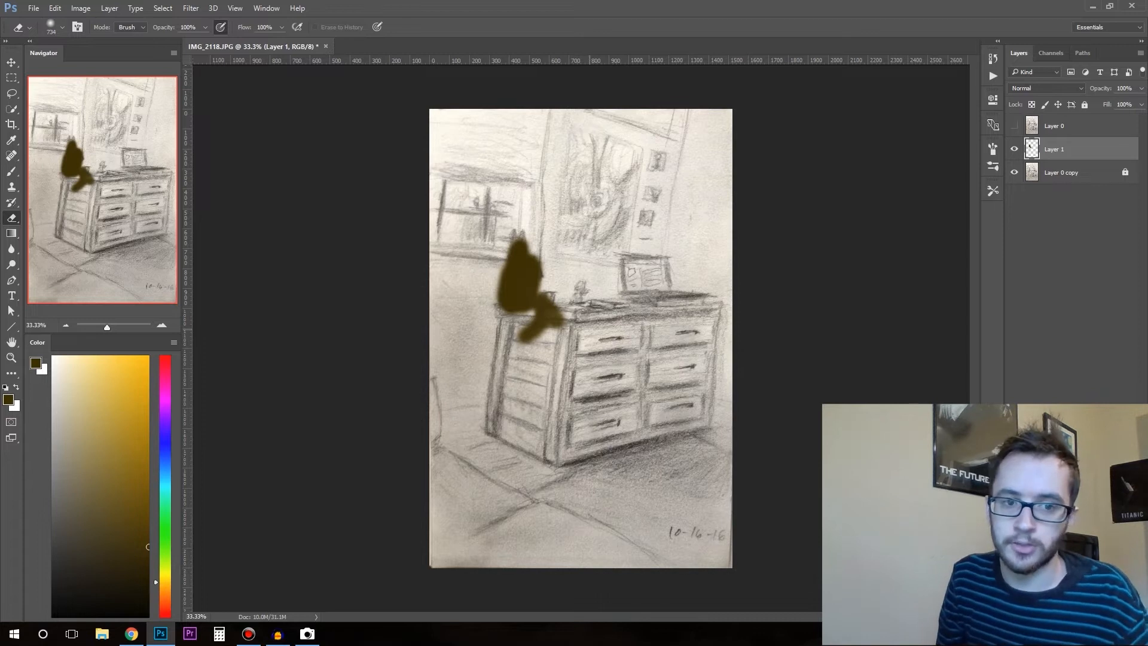
Add a short dark brown stroke beside the cat's tail with a smaller brush.
key("b")
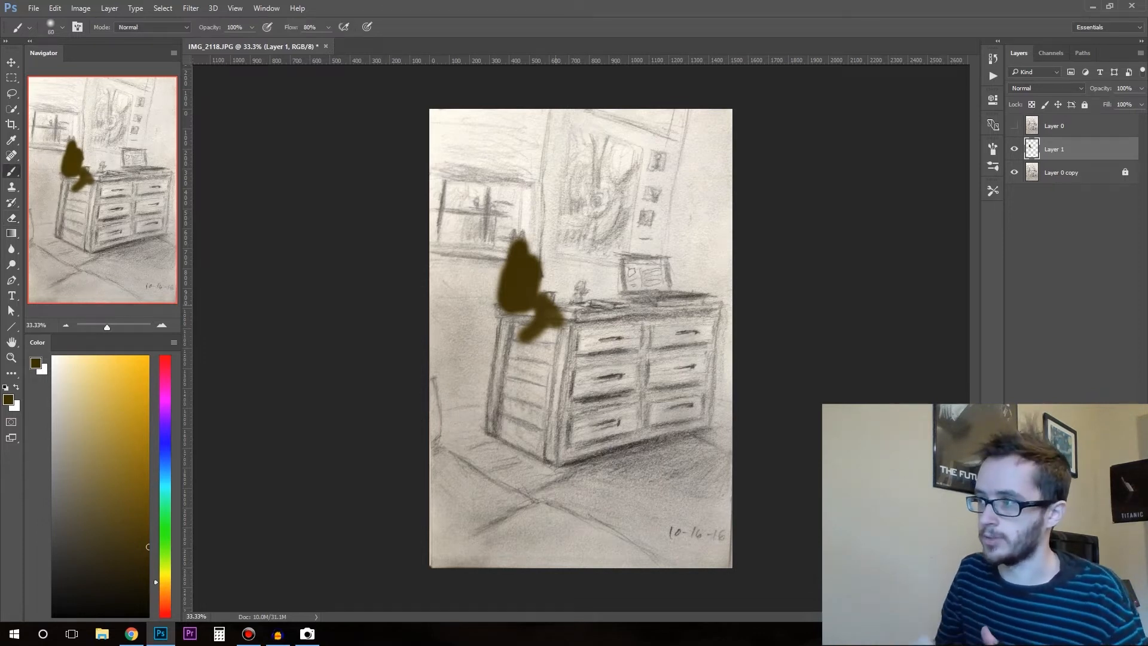
key("bracketleft")
left_click_drag(554, 302, 548, 331)
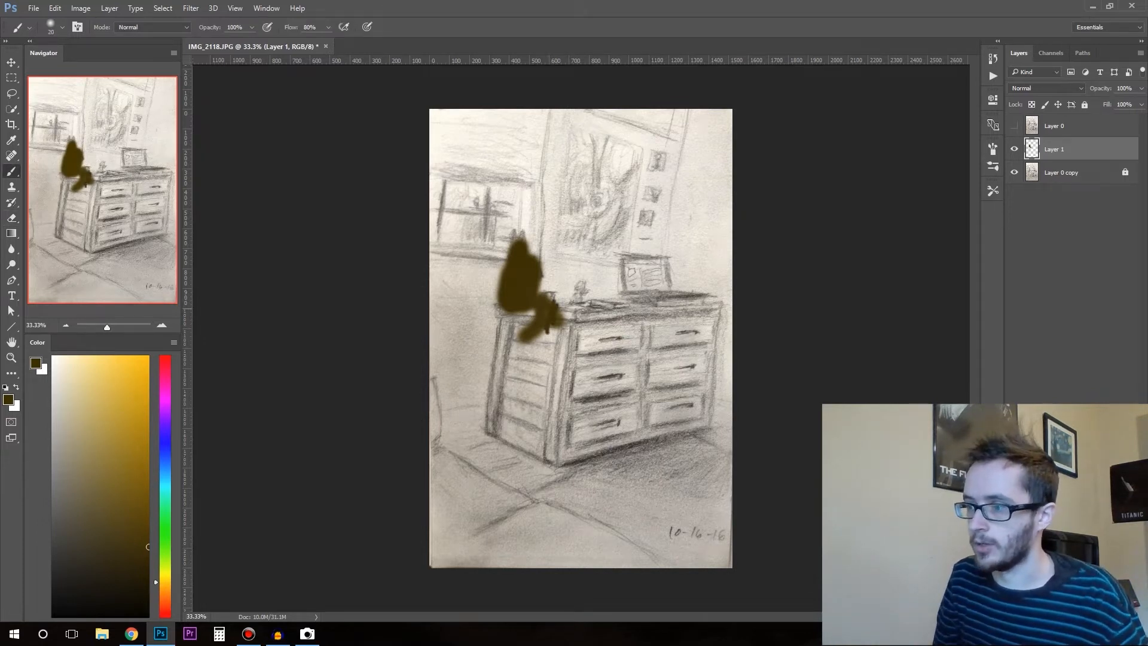
key("e")
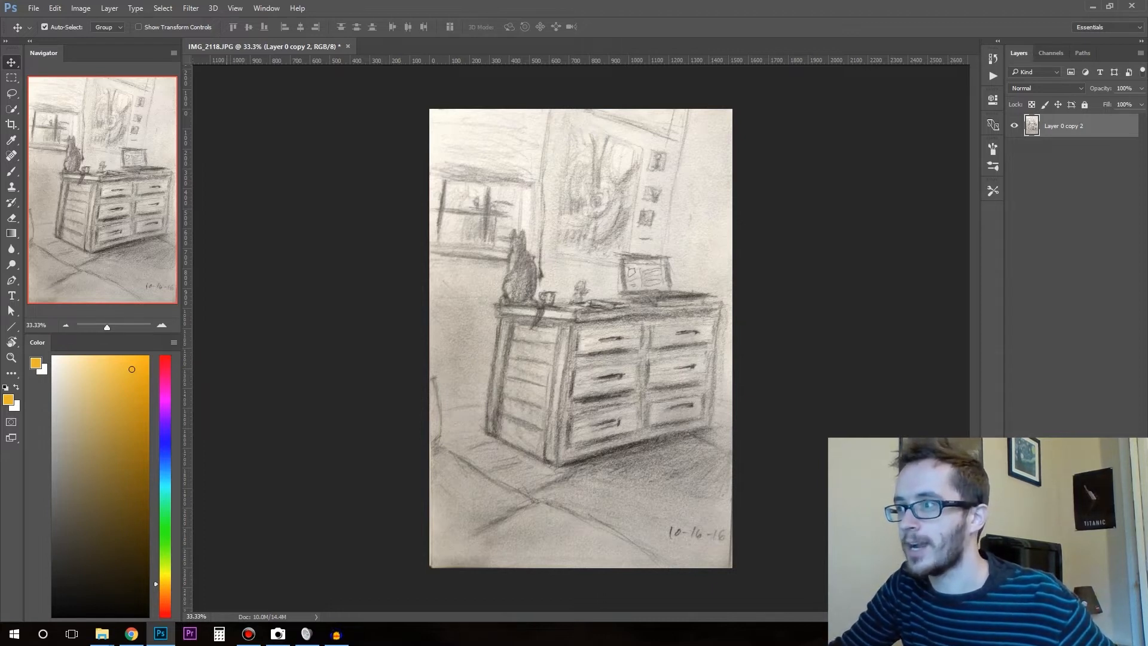
Place two vertical guides around the cabinet's side face and paint a yellow-orange diagonal line across the space between them.
left_click_drag(186, 239, 482, 261)
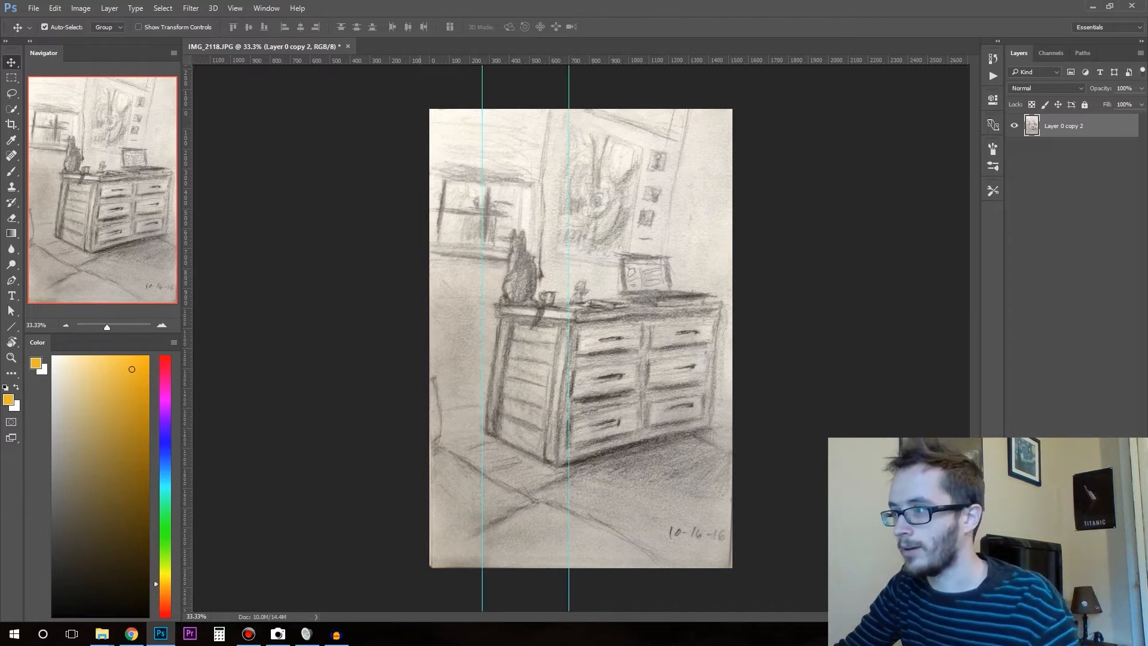
key("b")
left_click_drag(482, 432, 575, 290)
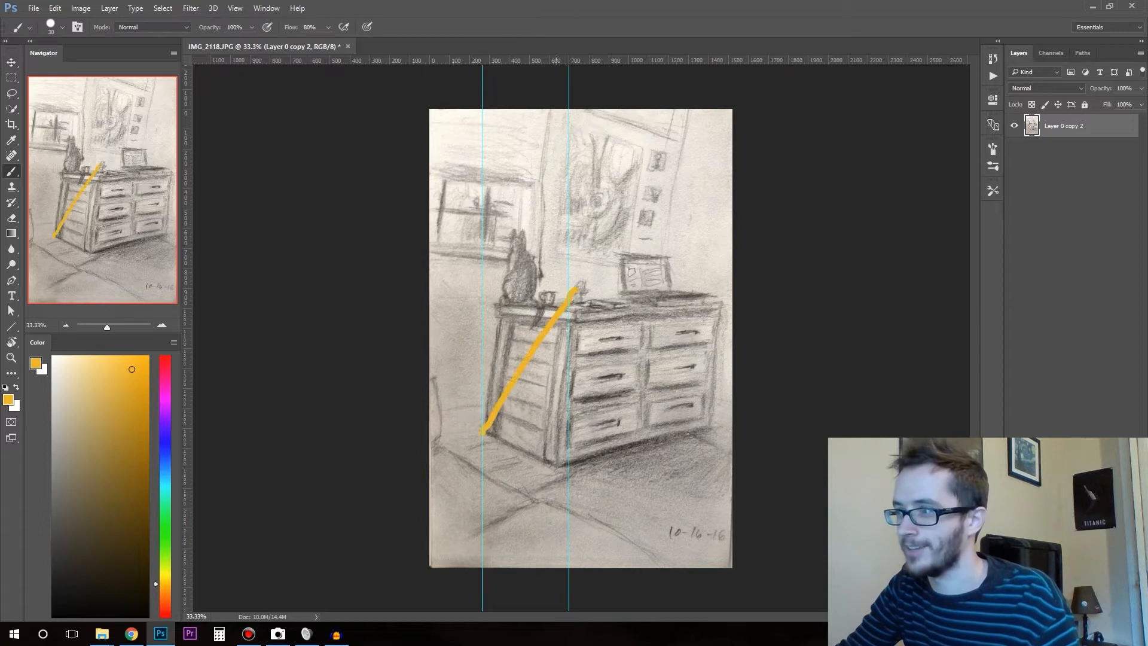
Undo the yellow-orange diagonal line and remove the vertical guide beside the cabinet's outer side edge.
key("ctrl+z")
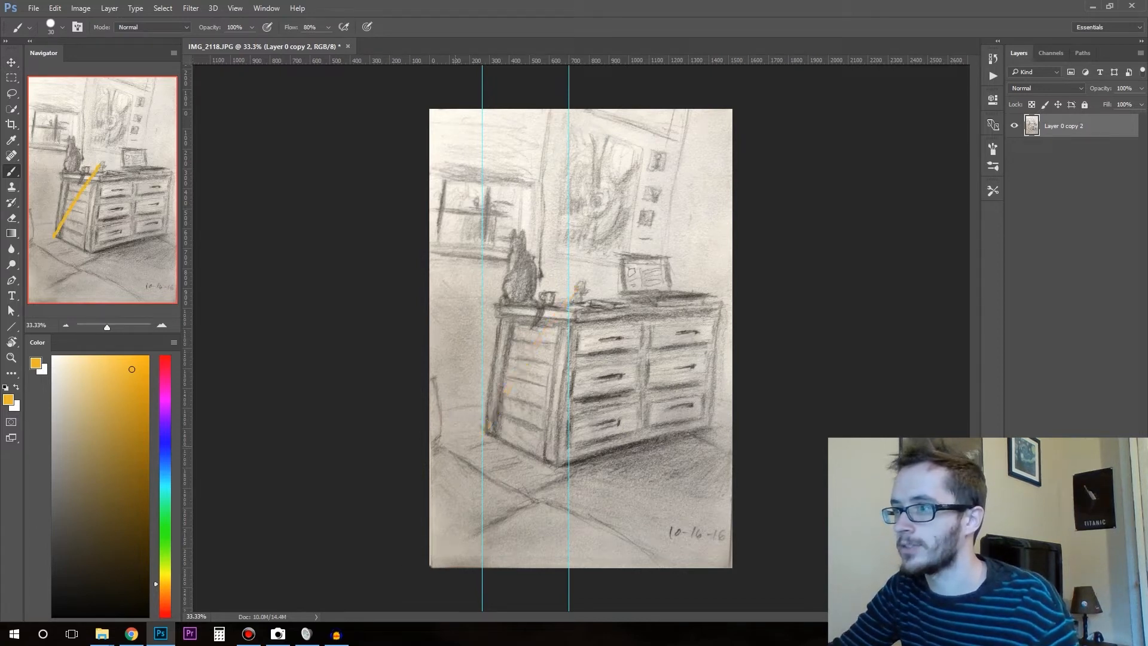
left_click_drag(482, 299, 183, 304)
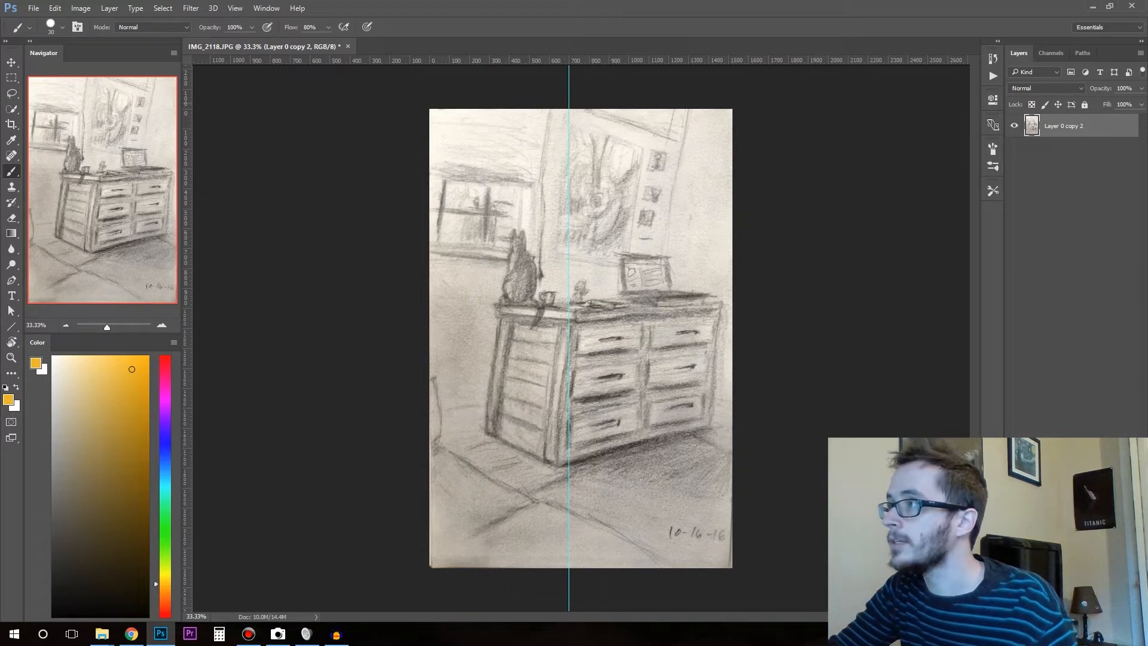
Move the remaining vertical guide to the far edge of the cabinet's drawer front.
key("v")
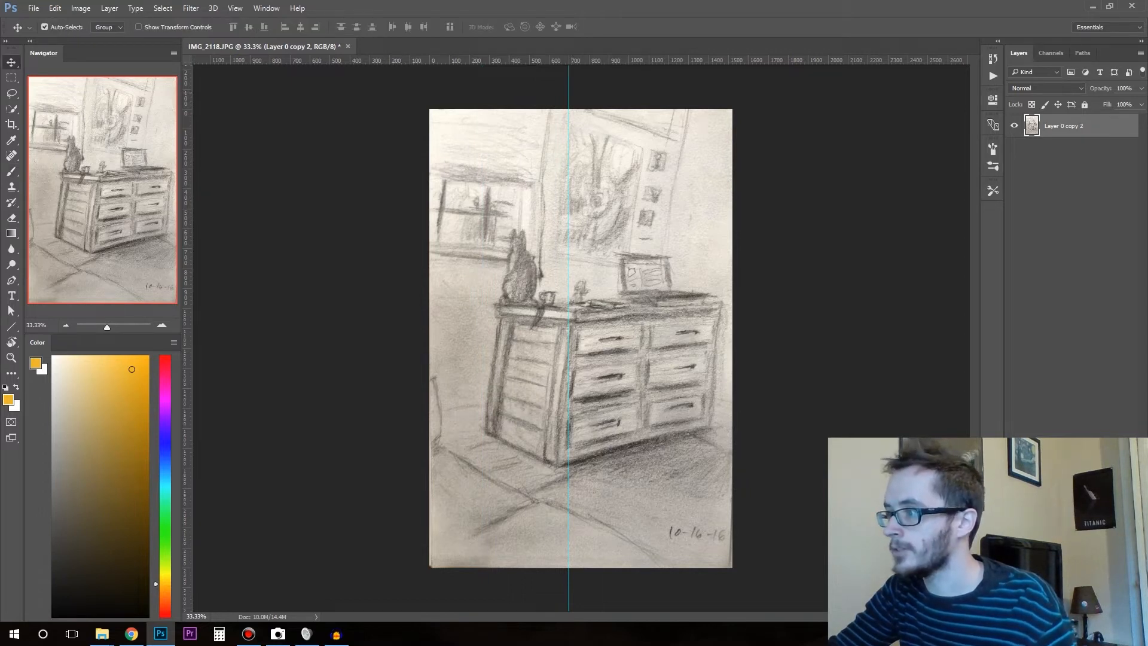
left_click(573, 93)
left_click_drag(569, 94, 721, 104)
key("b")
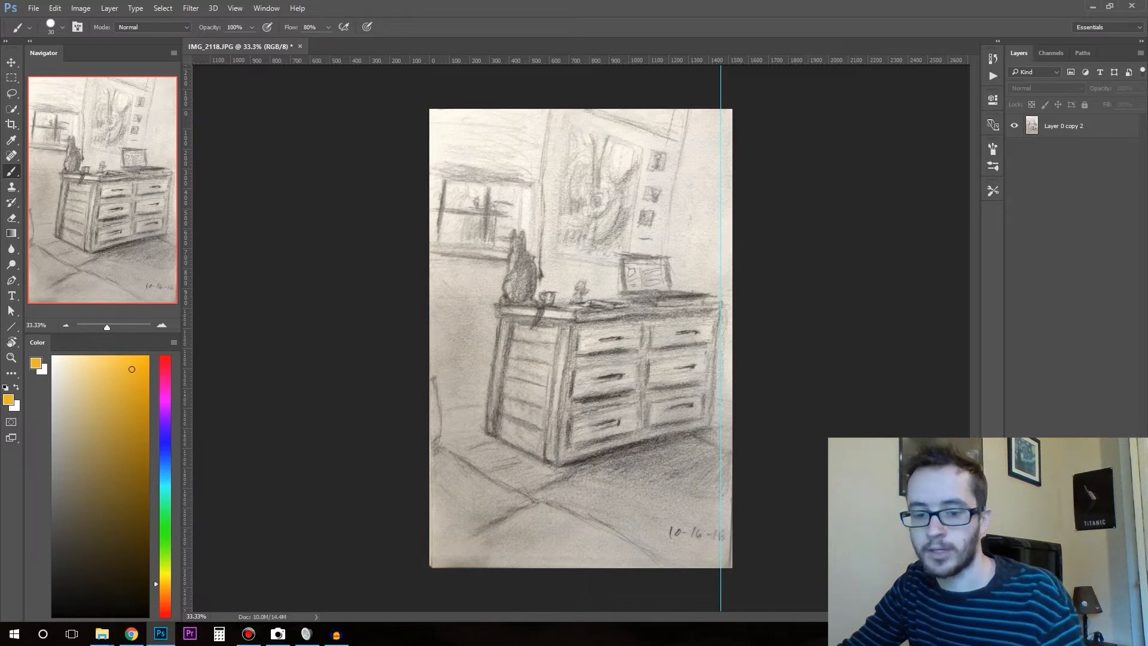
Straighten the picture with the Crop tool along the slanted outer edge of the cabinet's side face and apply the crop.
key("c")
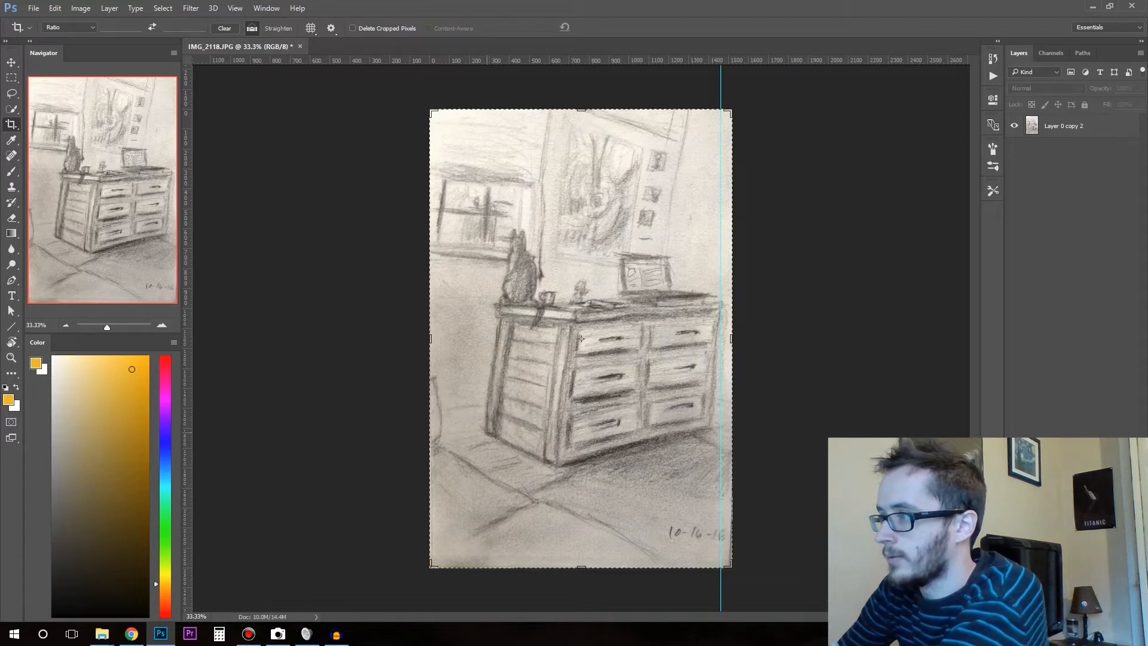
key("Return")
left_click_drag(487, 430, 500, 319)
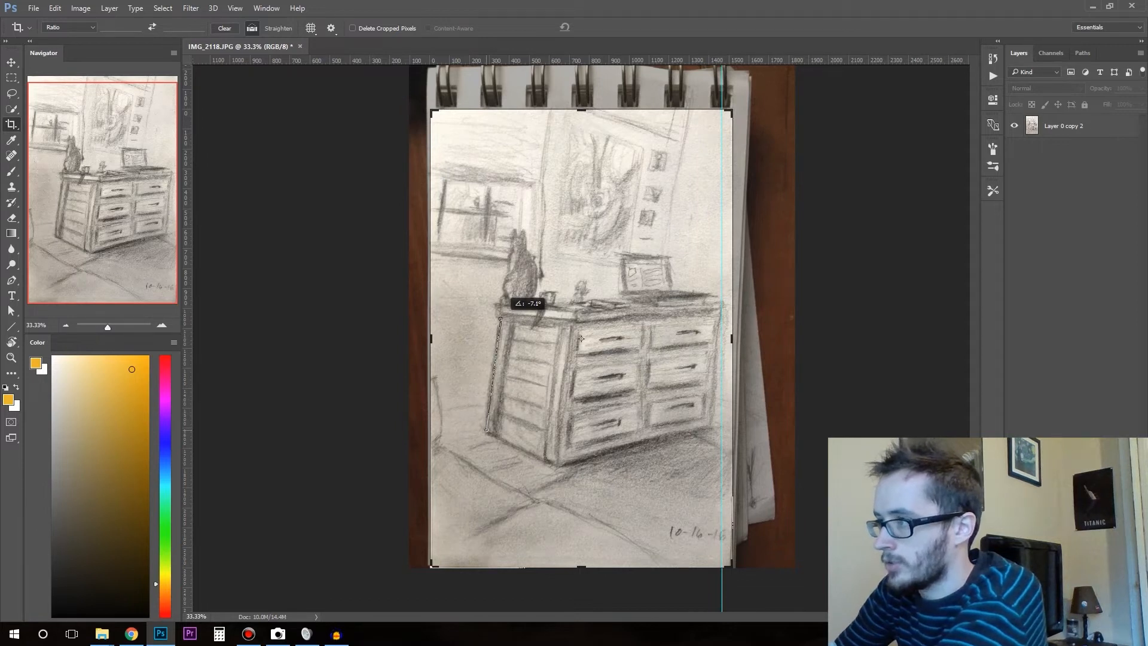
left_click_drag(500, 318, 502, 315)
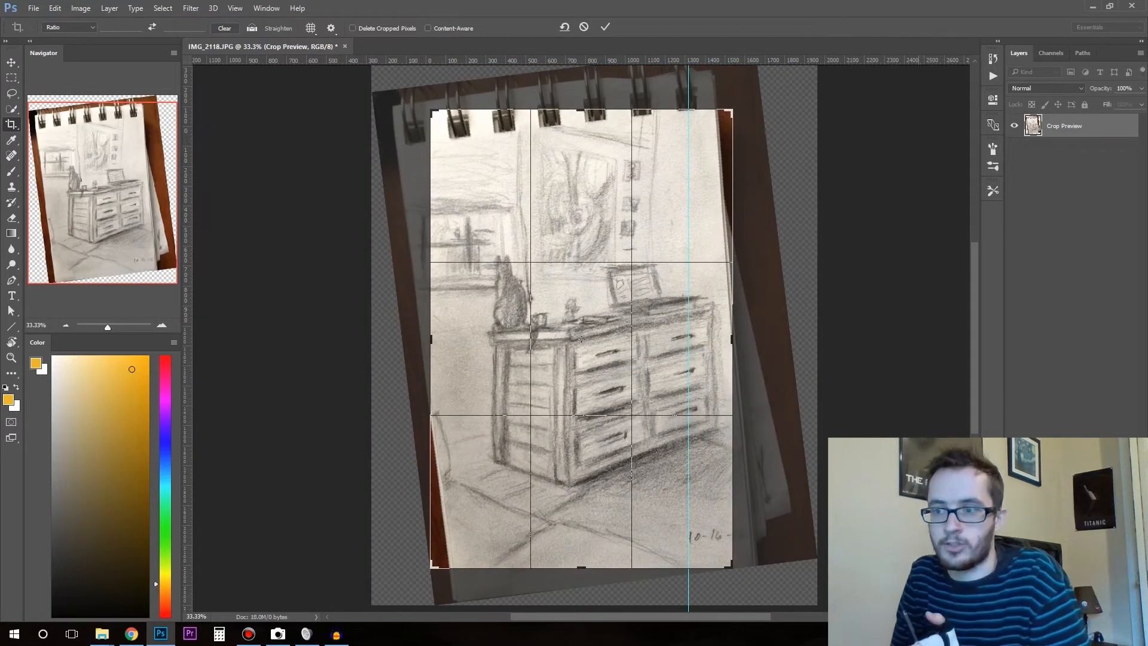
key("Return")
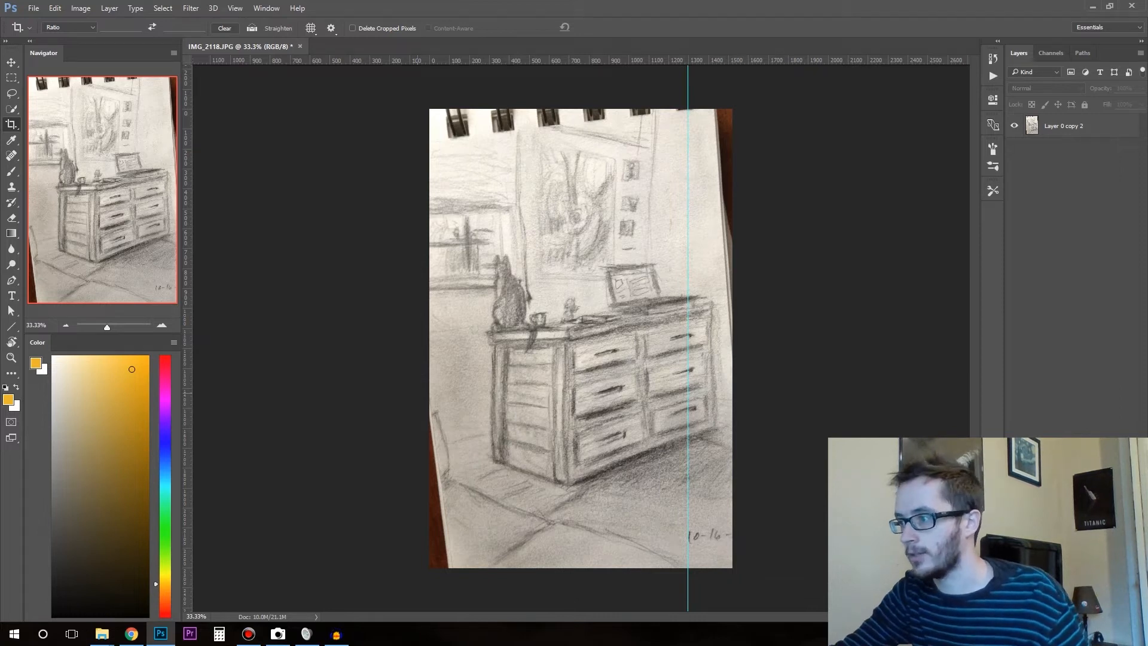
left_click_drag(187, 191, 185, 254)
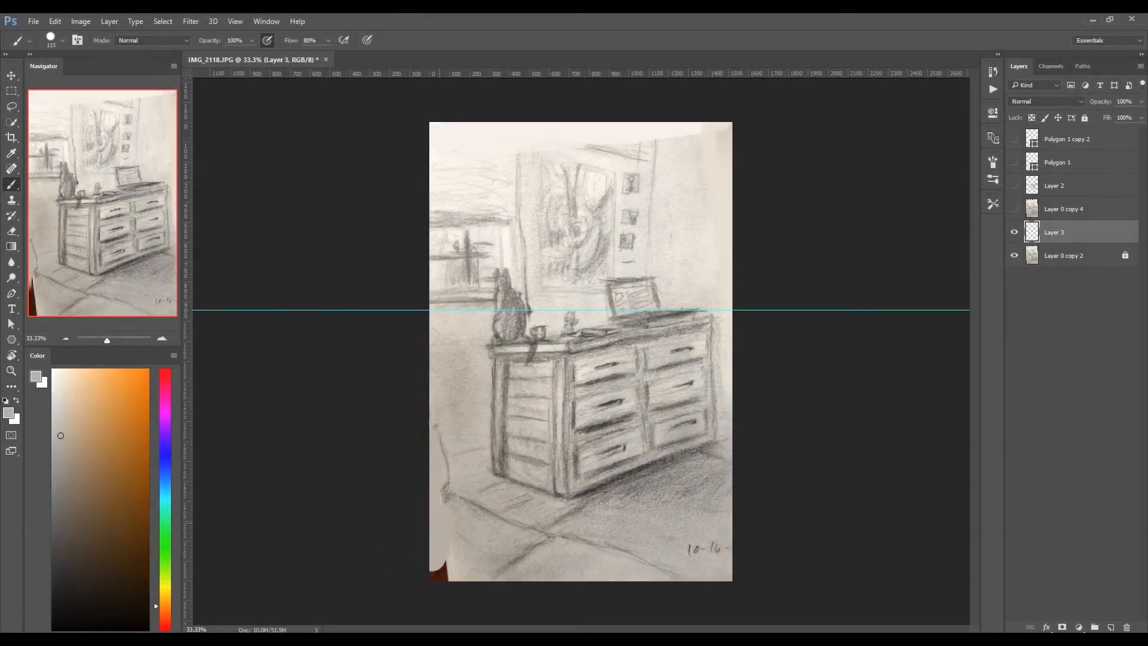
Sample a dark tone from the sketch and trace the chair-like outline at the picture's left edge on Layer 3 with a smaller brush.
left_click(581, 498, "alt")
key("bracketleft")
key("bracketleft")
key("bracketleft")
key("bracketleft")
key("bracketleft")
key("bracketleft")
key("bracketleft")
key("bracketleft")
key("bracketleft")
key("bracketleft")
key("bracketleft")
key("bracketleft")
key("bracketleft")
left_click_drag(431, 501, 447, 494)
left_click_drag(439, 426, 450, 492)
left_click_drag(431, 437, 442, 433)
Trace the floor lines in front of the cabinet, including the branch running to the lower edge, in dark strokes.
left_click_drag(455, 497, 732, 541)
mouse_move(589, 519)
left_mouse_down()
mouse_move(732, 546)
mouse_move(482, 581)
left_mouse_up()
left_click_drag(585, 521, 491, 580)
mouse_move(594, 522)
left_mouse_down()
mouse_move(497, 571)
mouse_move(732, 543)
left_mouse_up()
left_click_drag(673, 542, 732, 550)
left_click_drag(430, 500, 448, 493)
left_click_drag(448, 494, 714, 541)
Create a new layer and paint medium brown along the cabinet side's top edge and front post with a larger brush.
left_click(1111, 627)
key("bracketright")
key("bracketright")
key("bracketright")
key("bracketright")
key("bracketright")
key("bracketright")
left_click(82, 482)
mouse_move(501, 357)
left_mouse_down()
mouse_move(502, 415)
mouse_move(563, 348)
left_mouse_up()
left_click_drag(559, 347, 559, 415)
Shift the colour to a warmer orange-brown, show the blue line layer, and fill the cabinet's side face with it.
left_click(97, 440)
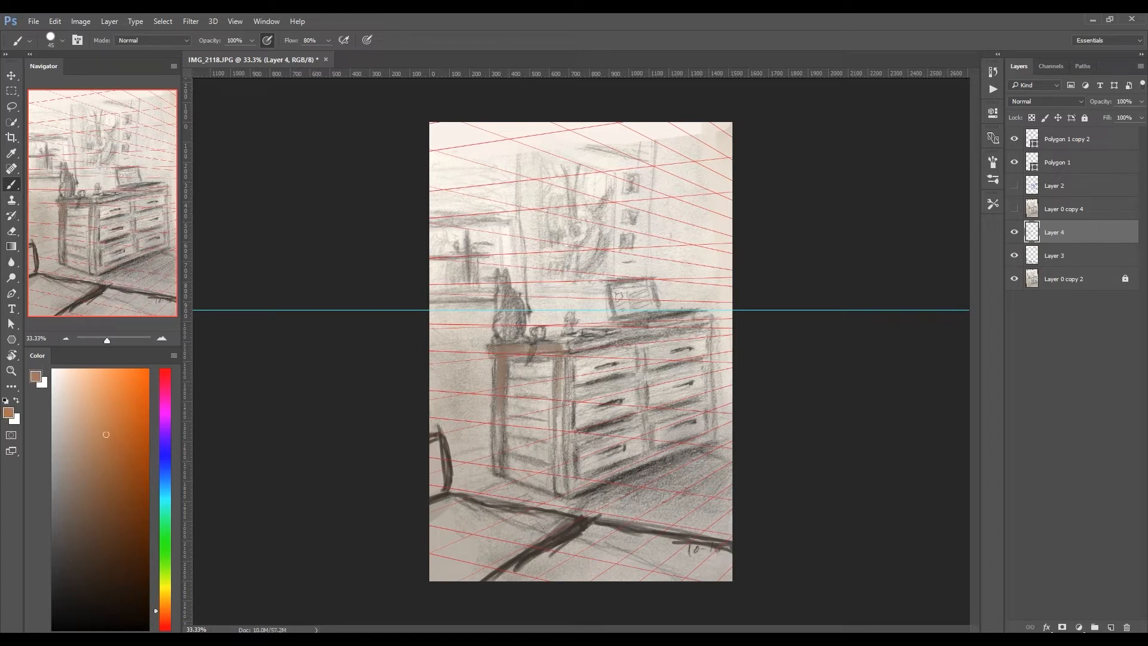
left_click(165, 604)
left_click_drag(491, 349, 564, 348)
mouse_move(561, 358)
left_mouse_down()
mouse_move(561, 492)
mouse_move(554, 484)
left_mouse_up()
left_click(1014, 185)
mouse_move(500, 359)
left_mouse_down()
mouse_move(502, 472)
mouse_move(509, 452)
left_mouse_up()
left_click_drag(547, 360, 542, 459)
left_click_drag(516, 369, 538, 367)
left_click_drag(531, 443, 531, 478)
left_click_drag(522, 382, 520, 456)
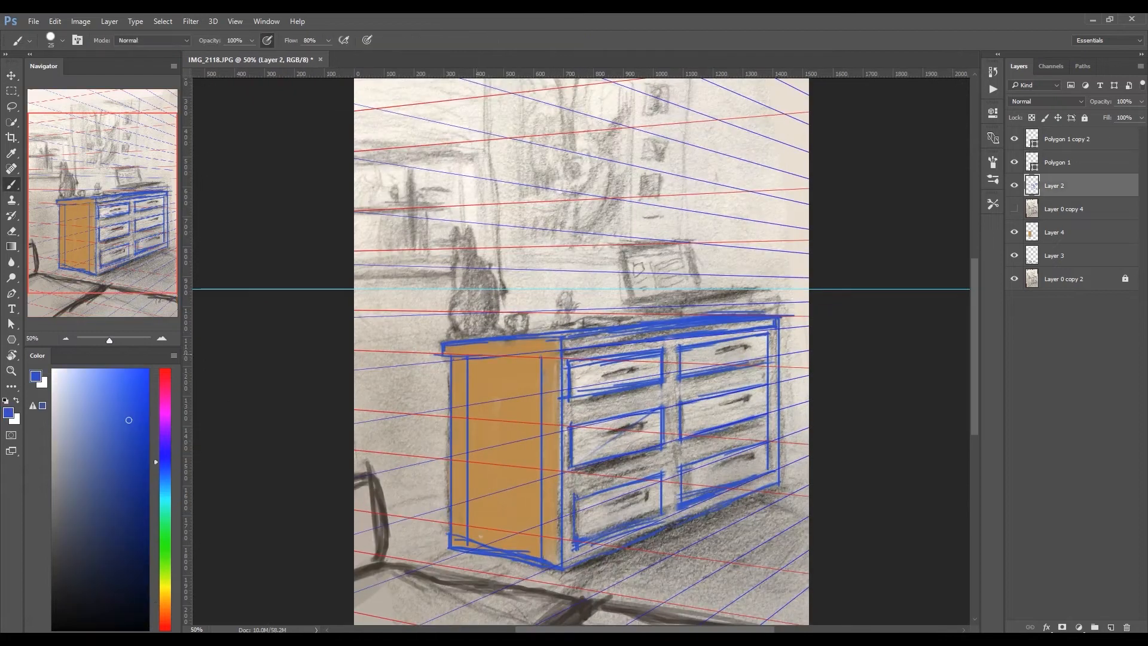
Paint the recessed panel's outer vertical and upper inner edges on the cabinet's side, using dark brown on Layer 4.
mouse_move(477, 356)
left_mouse_down()
mouse_move(559, 355)
mouse_move(561, 340)
mouse_move(443, 351)
mouse_move(470, 417)
mouse_move(472, 541)
left_mouse_up()
left_click(1055, 232)
left_click(508, 418, "alt")
left_click(98, 550)
key("bracketleft")
key("bracketleft")
key("bracketleft")
key("bracketright")
key("bracketright")
left_click_drag(478, 361, 538, 361)
Show Layer 0 copy 4 as reference for thin dark slat lines on the side panel, and hide it again.
left_click(1015, 209)
key("bracketleft")
key("bracketleft")
key("bracketleft")
key("bracketleft")
key("bracketleft")
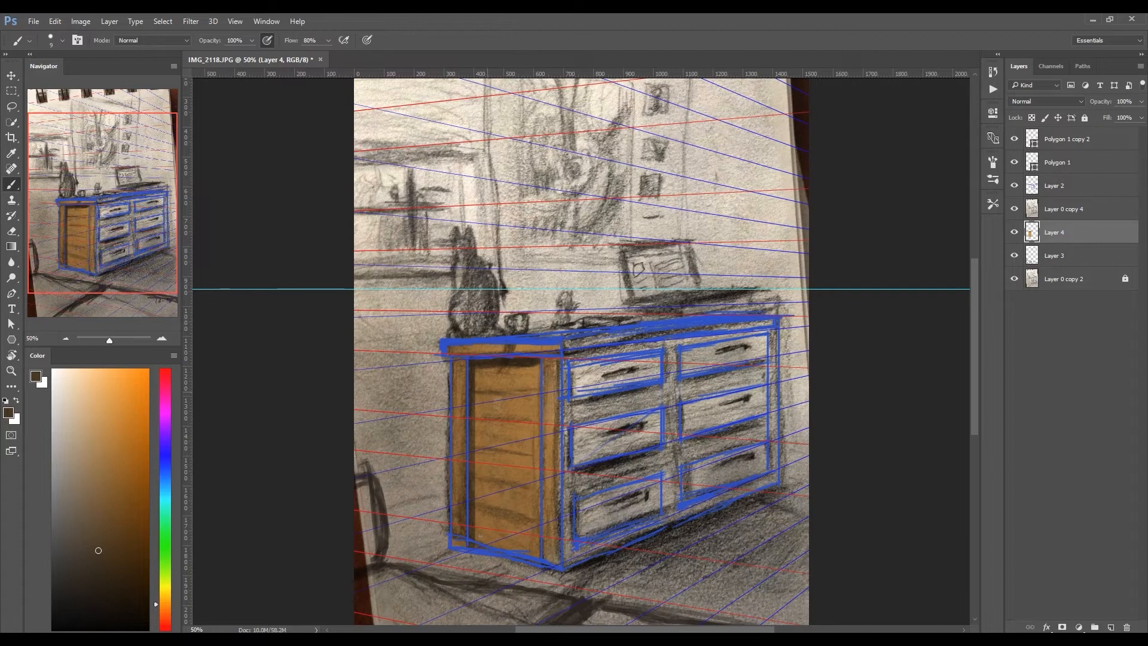
left_click(1014, 209)
Fill the cabinet's drawer front with dark brown inside a four-cornered polygonal selection, and deselect.
left_click_drag(575, 365, 577, 396)
left_click_drag(602, 366, 568, 345)
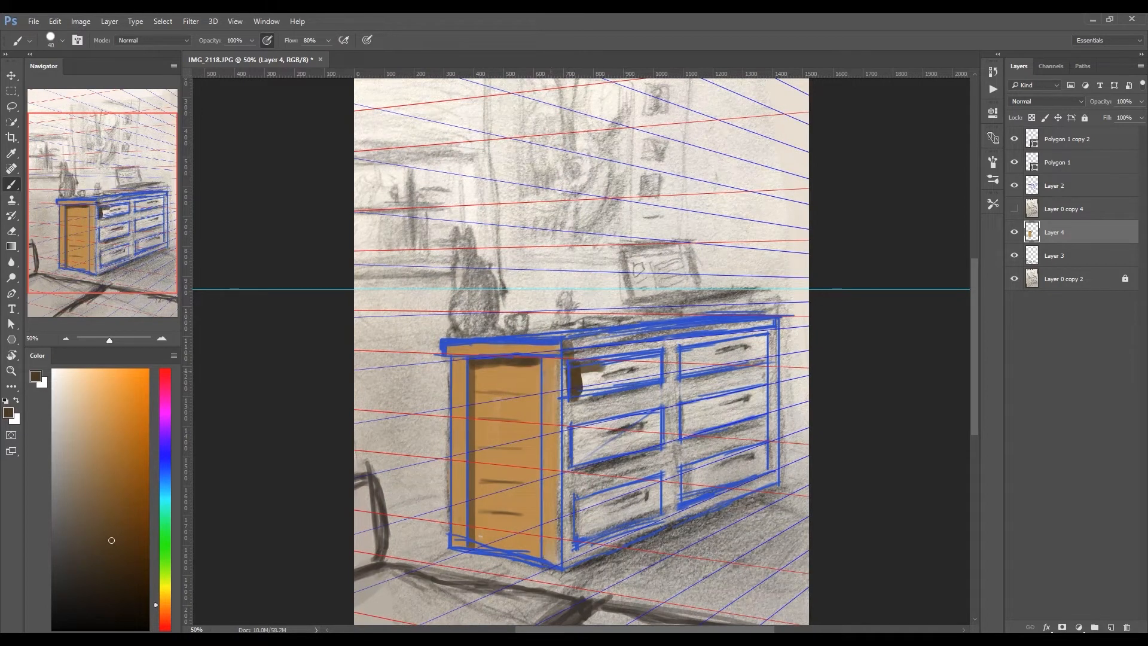
key("l")
left_click(561, 340)
left_click(779, 317)
left_click(779, 484)
double_click(562, 571)
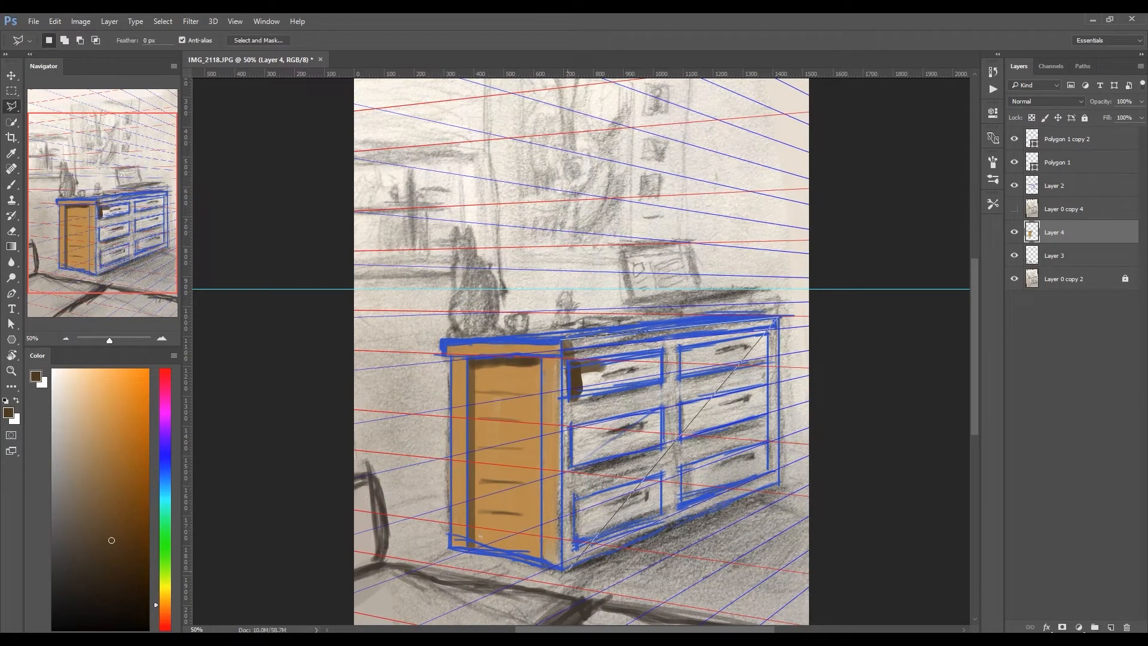
key("b")
key("alt+BackSpace")
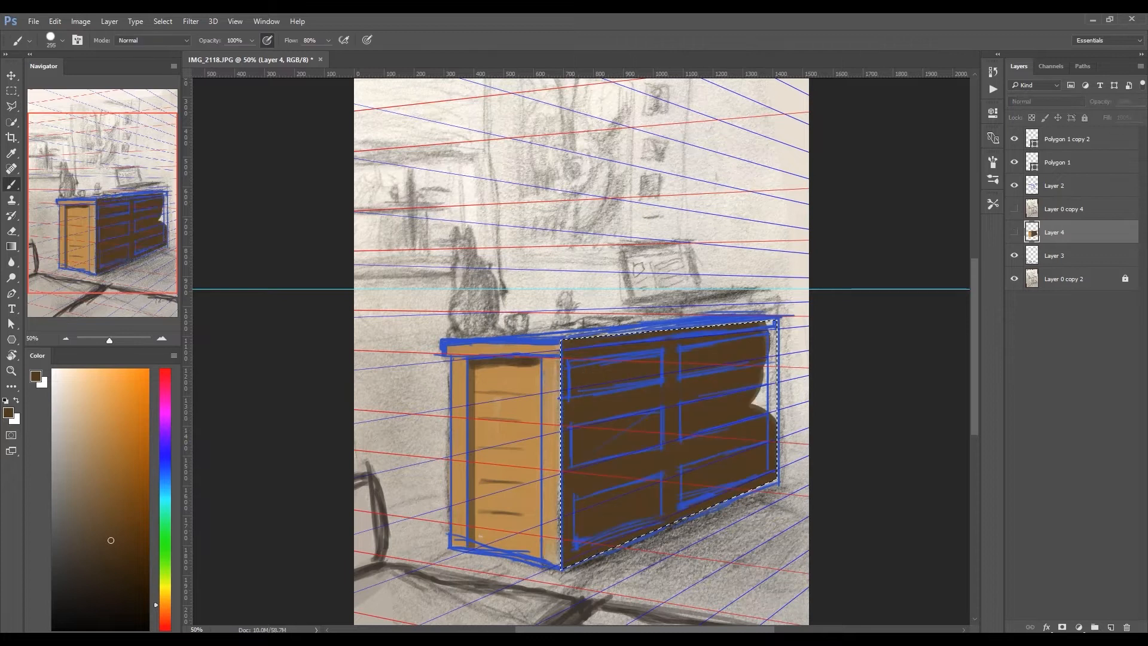
key("ctrl+d")
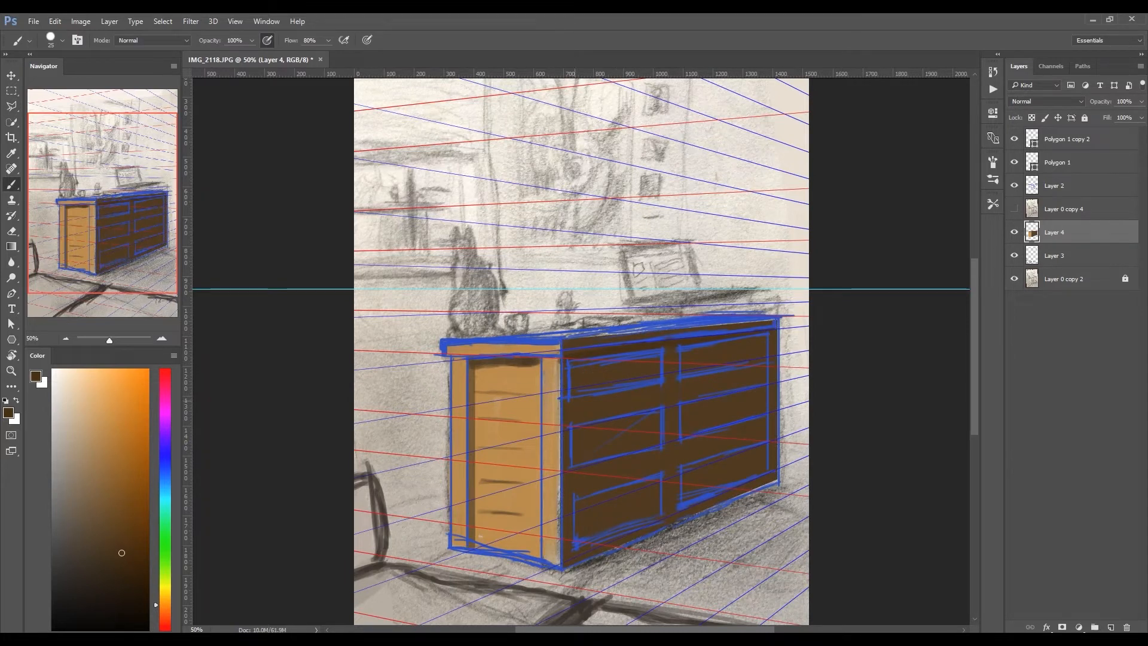
Choose a different brush preset and paint darker streaks between the drawers on the cabinet front.
right_click(617, 443)
left_click(741, 570)
left_click_drag(594, 409, 621, 403)
left_click_drag(579, 476, 640, 459)
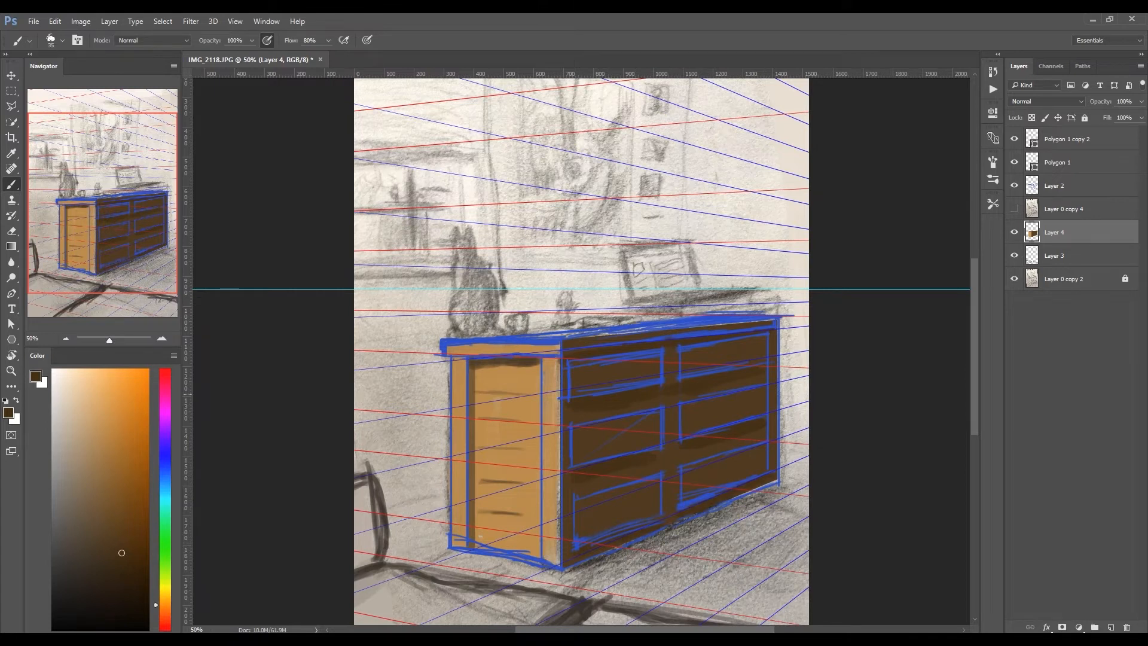
left_click_drag(706, 400, 754, 388)
Flip the canvas horizontally and compare the painting with the blue line layer hidden and shown.
key("ctrl+minus")
key("ctrl+minus")
key("ctrl+shift+h")
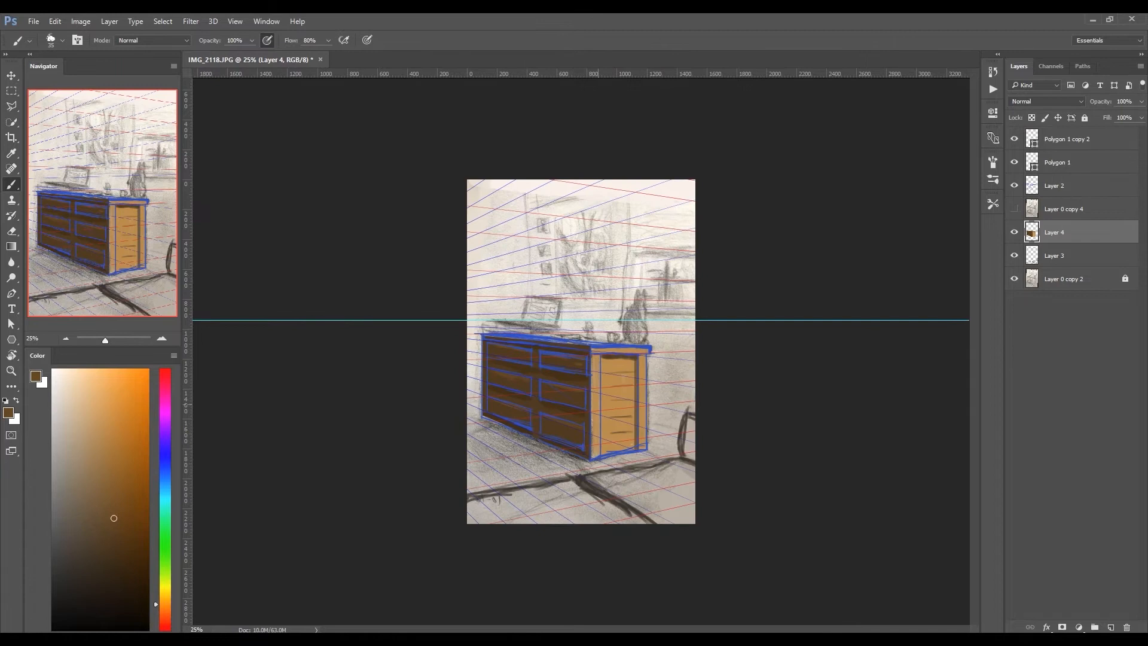
left_click(1014, 186)
key("ctrl+plus")
left_click(1014, 185)
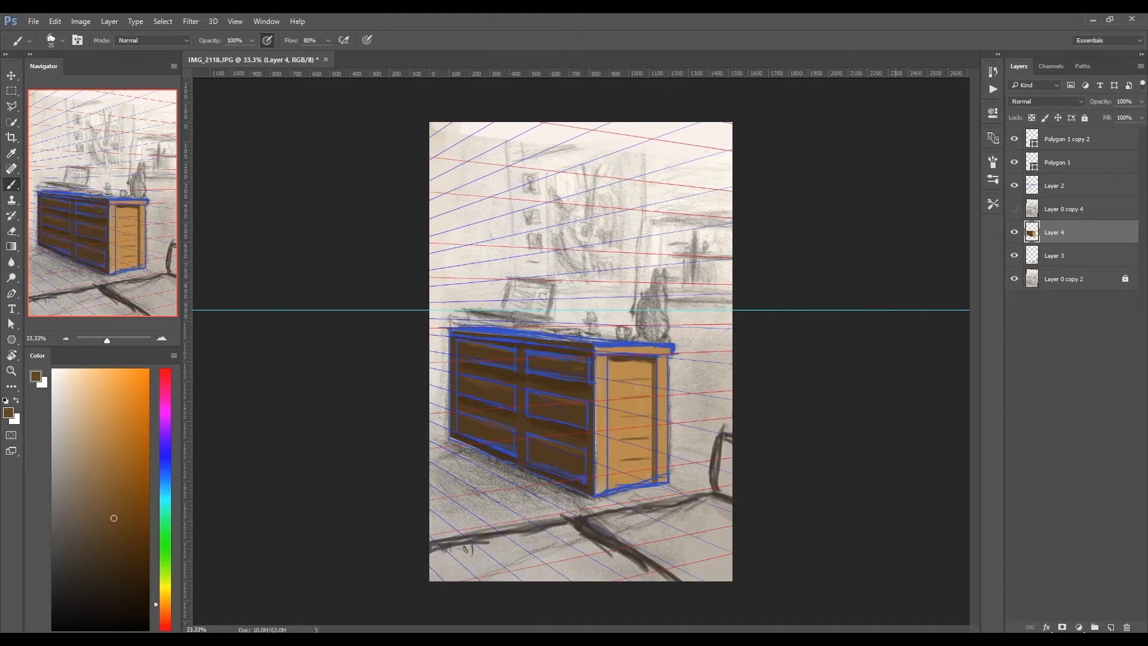
Shift the Polygon 1 perspective grid slightly downward with Free Transform.
left_click(1058, 162)
key("ctrl+t")
key("ctrl+minus")
key("ctrl+minus")
left_click_drag(829, 331, 828, 338)
key("Return")
key("ctrl+plus")
key("ctrl+plus")
key("ctrl+plus")
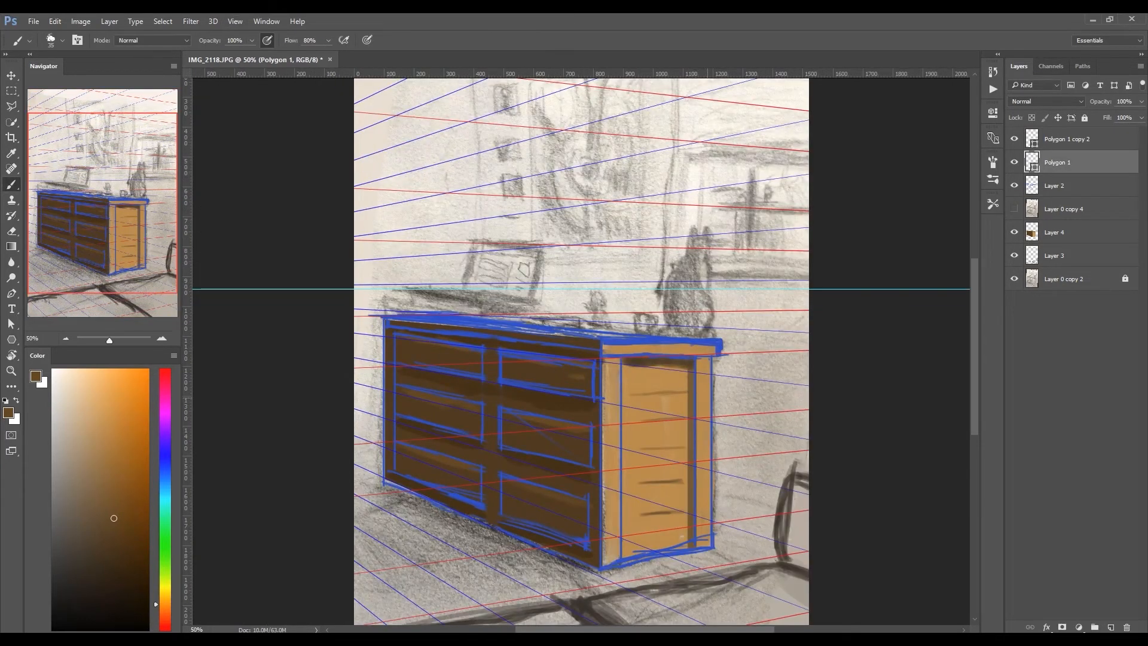
Try to erase the blue lines along the cabinet's top on Layer 2.
left_click(1055, 185)
left_click(670, 342, "alt")
key("e")
left_click_drag(443, 309, 728, 330)
key("b")
key("ctrl+alt+z")
Readjust the Polygon 1 perspective grid a little further downward with Free Transform.
left_click(1057, 162)
key("ctrl+t")
key("ctrl+minus")
key("ctrl+minus")
left_click_drag(951, 318, 951, 326)
key("Return")
key("ctrl+plus")
key("ctrl+plus")
Hide the blue line layer and paint a pale teal stroke along the cabinet top above its side face on Layer 4.
left_click(1014, 186)
left_click(165, 500)
left_click(77, 414)
left_click(1054, 232)
left_click_drag(603, 336, 705, 337)
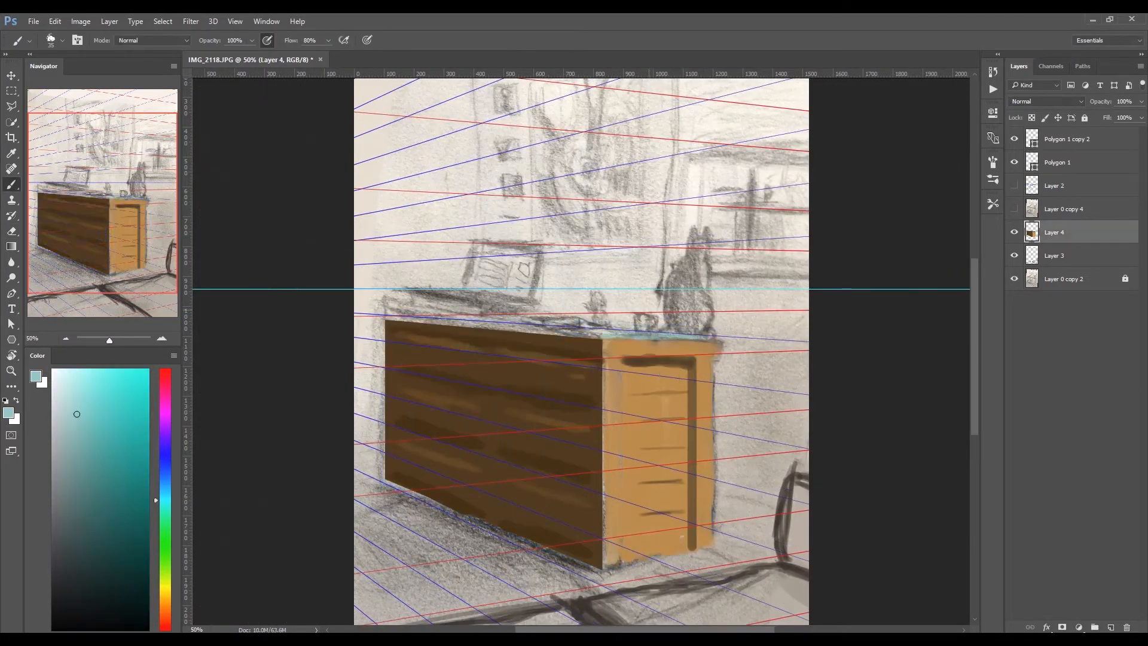
Blend the cabinet top's edge with sampled pale tones, extending the strokes above the drawer front.
left_click(622, 339, "alt")
left_click(608, 336, "alt")
left_click_drag(598, 334, 701, 335)
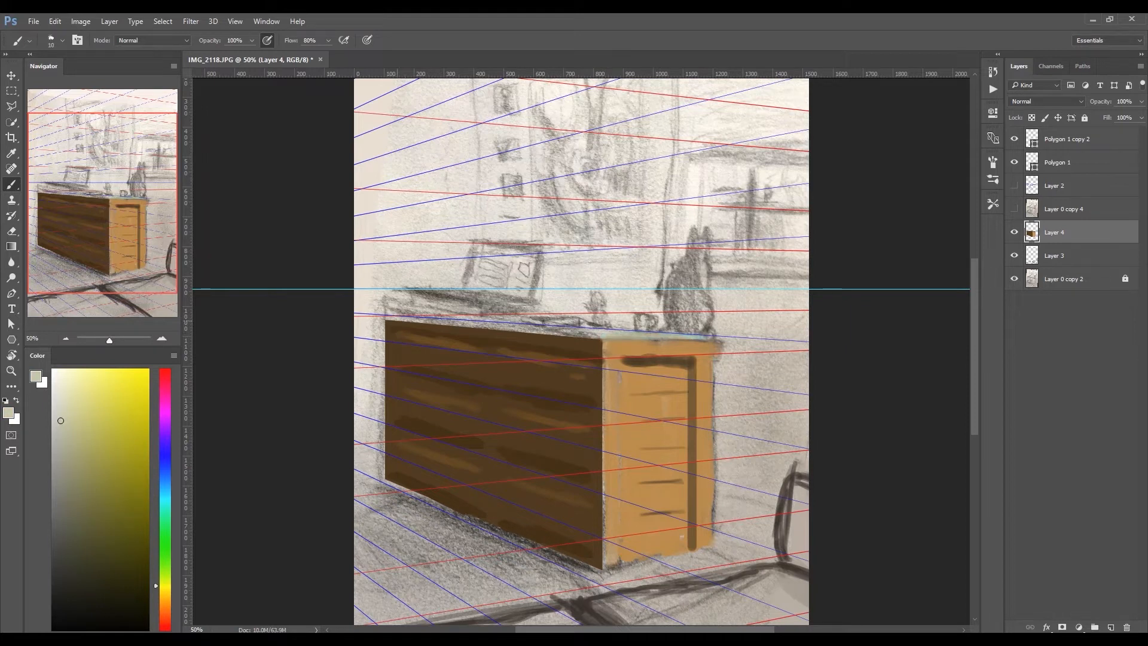
left_click_drag(600, 336, 540, 332)
Select the cabinet's thin top surface with the Polygonal Lasso, paint it in the pale tone with a larger brush, and deselect.
key("l")
left_click(386, 320)
left_click(710, 339)
left_click(603, 340)
left_click(386, 319)
key("b")
key("bracketright")
key("bracketright")
key("bracketright")
key("bracketright")
key("bracketright")
key("bracketright")
mouse_move(395, 322)
left_mouse_down()
mouse_move(693, 338)
mouse_move(669, 336)
left_mouse_up()
left_click(414, 321, "alt")
left_click(414, 321, "alt")
key("ctrl+d")
Sample the side panel's browns and repaint along its dark vertical inner edge with a smaller brush.
left_click(637, 398, "alt")
left_click(648, 363, "alt")
key("bracketleft")
key("bracketleft")
key("bracketleft")
key("bracketleft")
key("bracketleft")
left_click_drag(690, 477, 687, 359)
left_click(622, 422, "alt")
key("ctrl+minus")
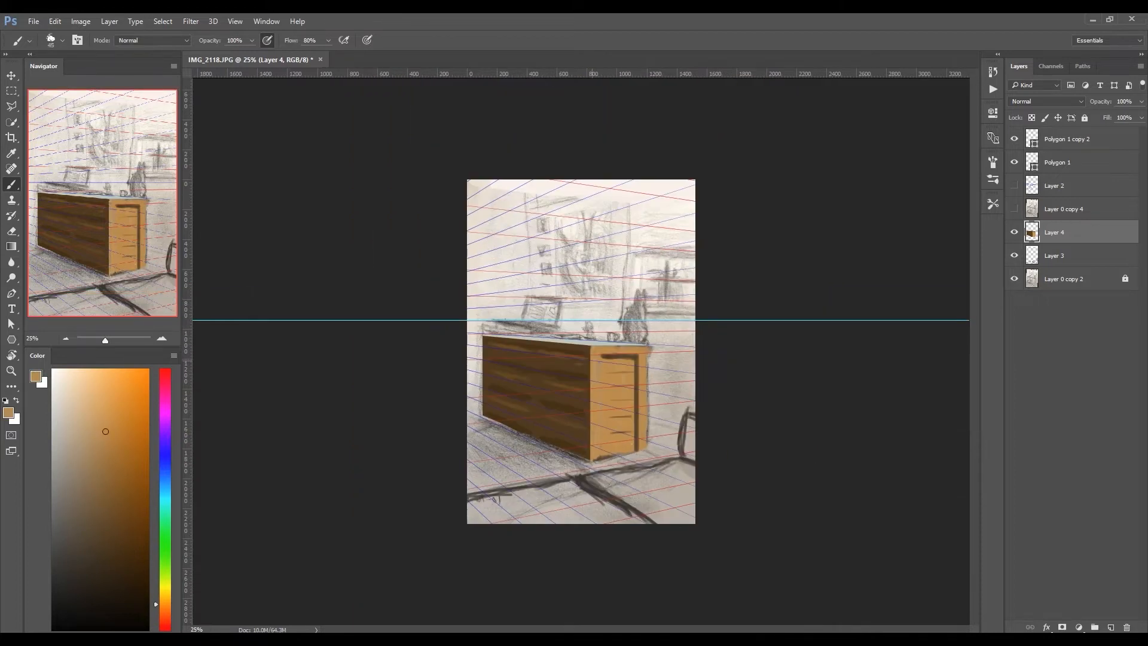
Outline the floor area in front of the cabinet with dark indigo brush strokes and toggle Layers 4 and 3 to compare.
left_click_drag(579, 462, 469, 476)
left_click(519, 472, "alt")
left_click_drag(523, 441, 573, 465)
left_click(559, 465, "alt")
left_click_drag(560, 466, 468, 482)
left_click_drag(476, 419, 562, 458)
left_click(1015, 232)
left_click(1014, 232)
left_click(1014, 256)
left_click(1014, 255)
Select the outlined floor area with the Polygonal Lasso, fill it with the dark indigo colour, and deselect.
key("l")
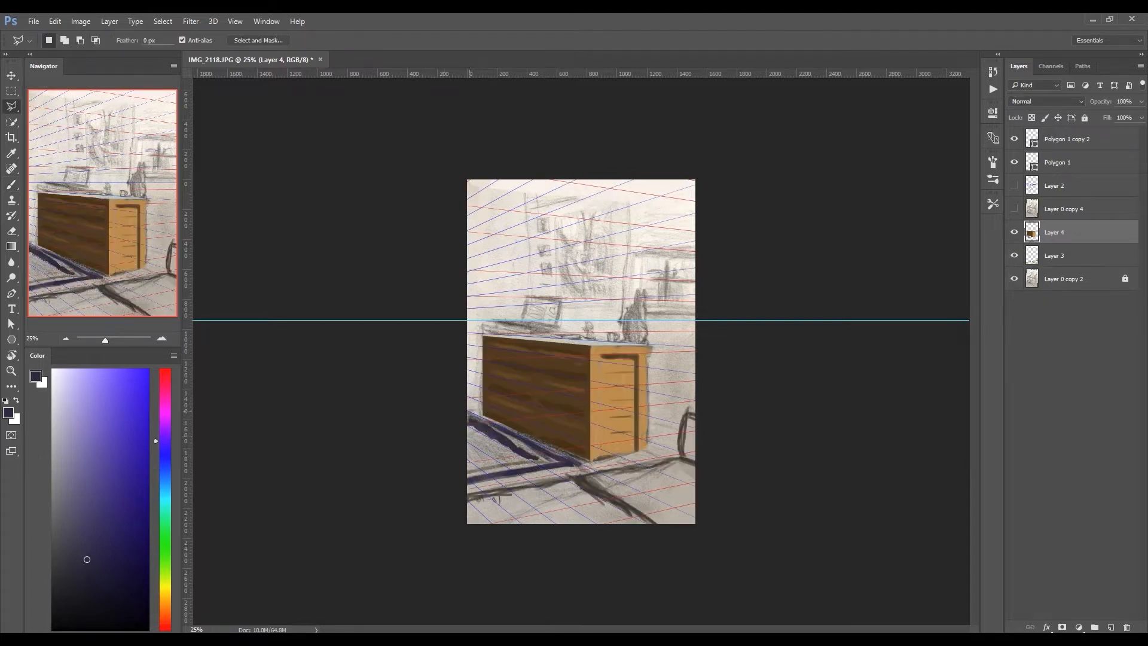
left_click(468, 411)
key("alt+BackSpace")
key("ctrl+d")
Set the brush to Overlay mode, enlarge it, and paint a saturated orange over the cabinet's side panel.
key("b")
left_click(588, 465, "alt")
left_click(487, 401, "alt")
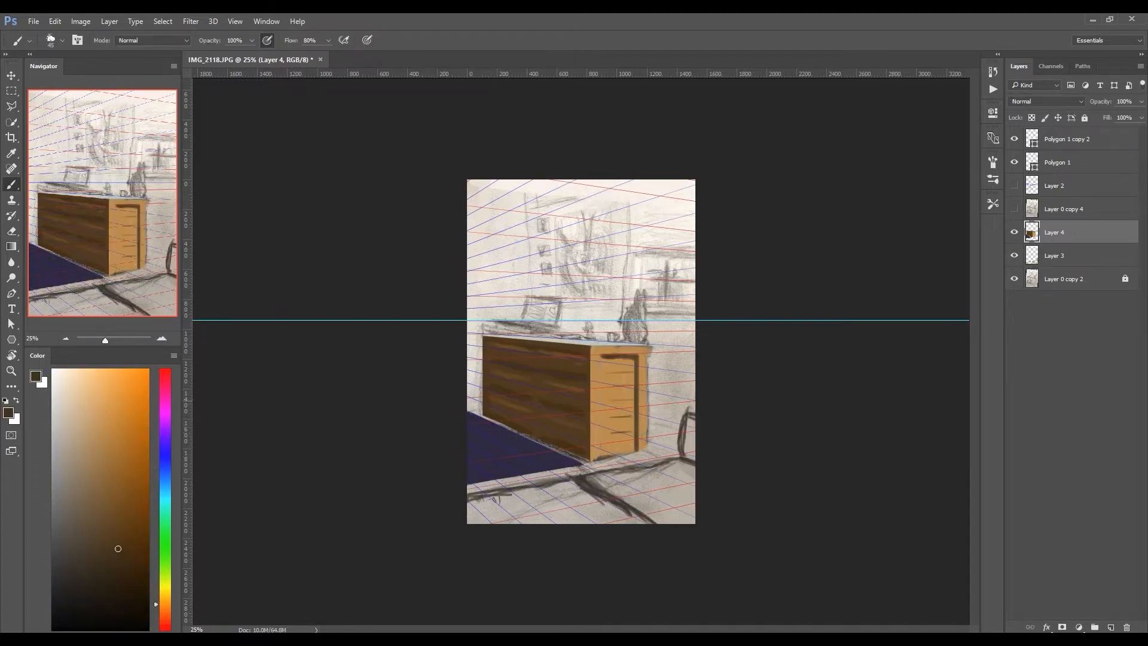
left_click(599, 382, "alt")
key("bracketright")
key("bracketright")
key("bracketright")
key("shift+alt+o")
left_click(165, 616)
left_click(129, 435)
left_click_drag(615, 389, 623, 464)
Return the brush to Normal mode at a smaller size and rework the side panel with sampled orange and brown tones.
key("shift+alt+n")
key("bracketleft")
key("bracketleft")
key("bracketleft")
left_click(615, 398, "alt")
left_click(598, 383, "alt")
mouse_move(593, 364)
left_mouse_down()
mouse_move(593, 417)
mouse_move(686, 459)
mouse_move(655, 513)
left_mouse_up()
left_click(619, 413, "alt")
left_click(623, 409, "alt")
left_click(623, 417, "alt")
left_click(623, 460, "alt")
left_click(629, 456, "alt")
Cover the foreground surface and the rounded shape at the scene's far right with muted brown using a larger brush.
left_click(81, 527)
key("bracketright")
left_click(79, 490)
left_click_drag(645, 474, 598, 482)
mouse_move(634, 508)
left_mouse_down()
mouse_move(577, 494)
mouse_move(479, 509)
left_mouse_up()
left_click_drag(685, 473, 693, 470)
left_click_drag(691, 491, 689, 519)
Paint the dark brown crack across the foreground surface, refine the rounded shape's edge, and sample the surrounding browns.
left_click(111, 549)
key("bracketleft")
key("bracketleft")
key("bracketleft")
key("bracketleft")
key("bracketleft")
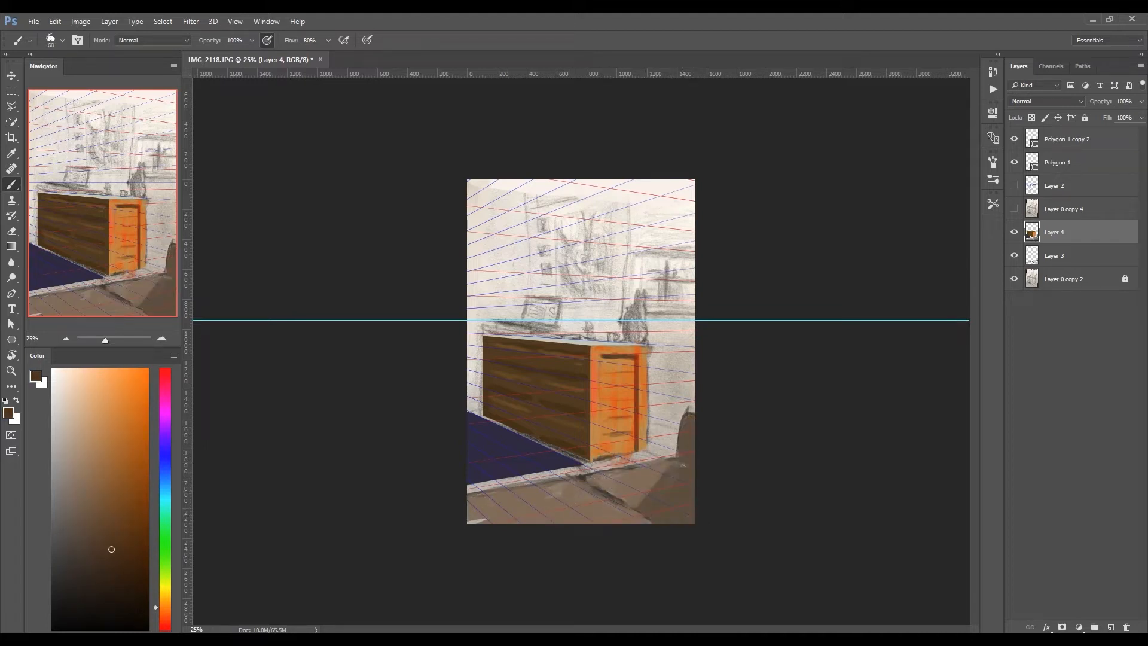
left_click(650, 508, "alt")
left_click_drag(689, 419, 684, 427)
left_click(115, 572)
left_click_drag(584, 477, 650, 520)
left_click(655, 489, "alt")
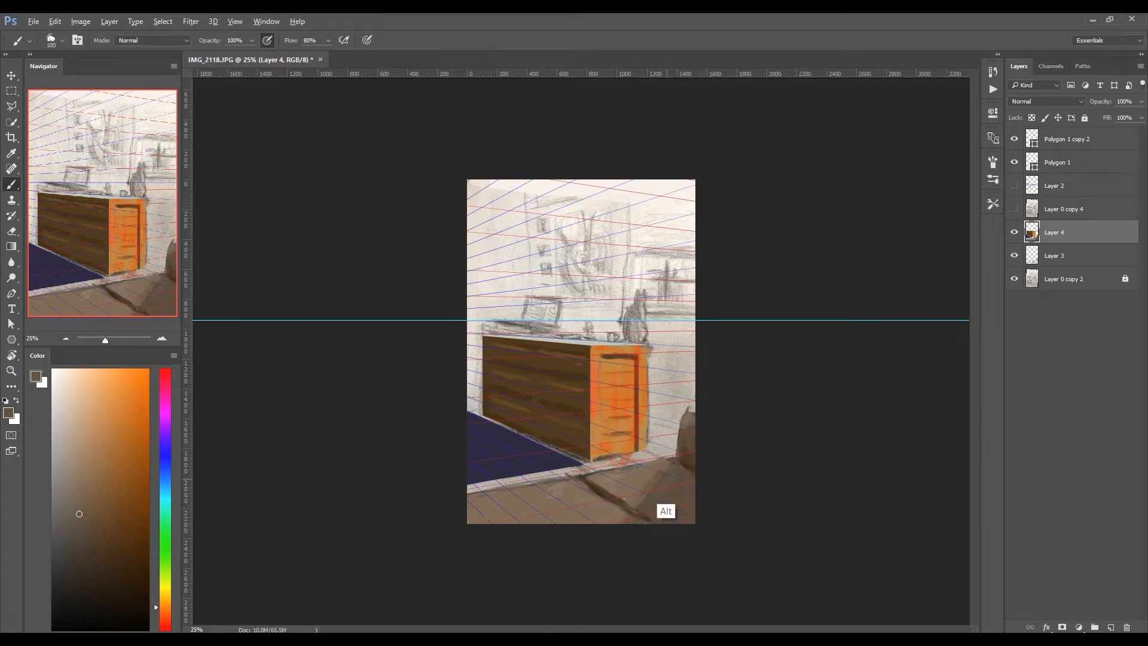
left_click(659, 478, "alt")
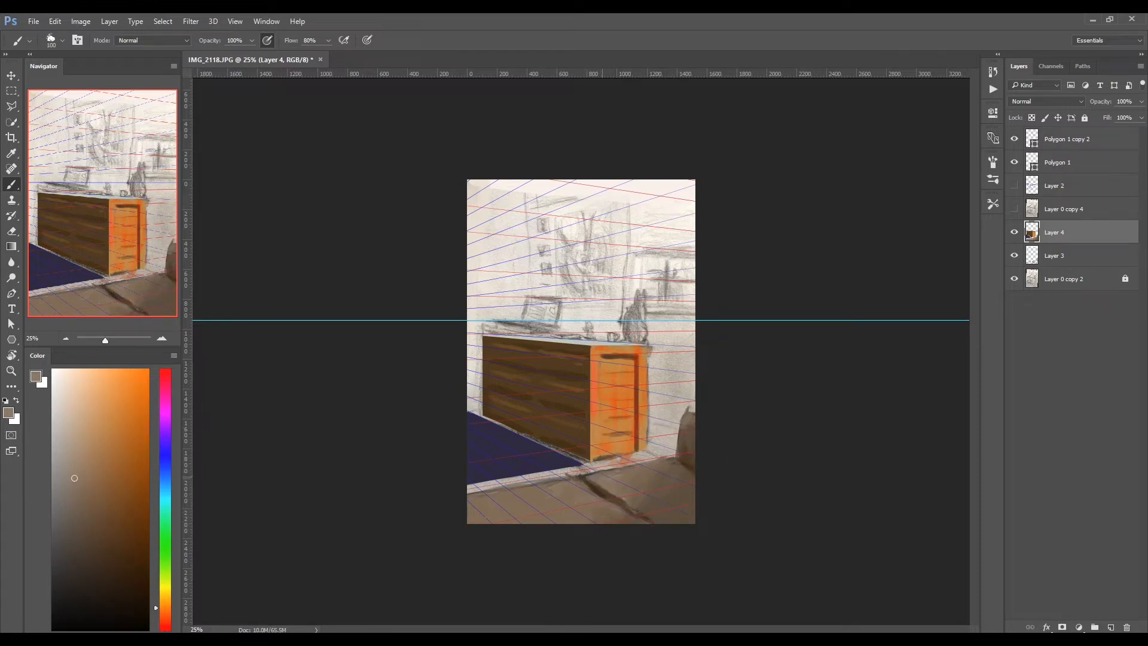
Choose a large soft brush in Overlay mode and tint the window area with pale blue.
left_click(490, 226, "alt")
right_click(530, 338)
left_click(547, 444)
left_click(166, 504)
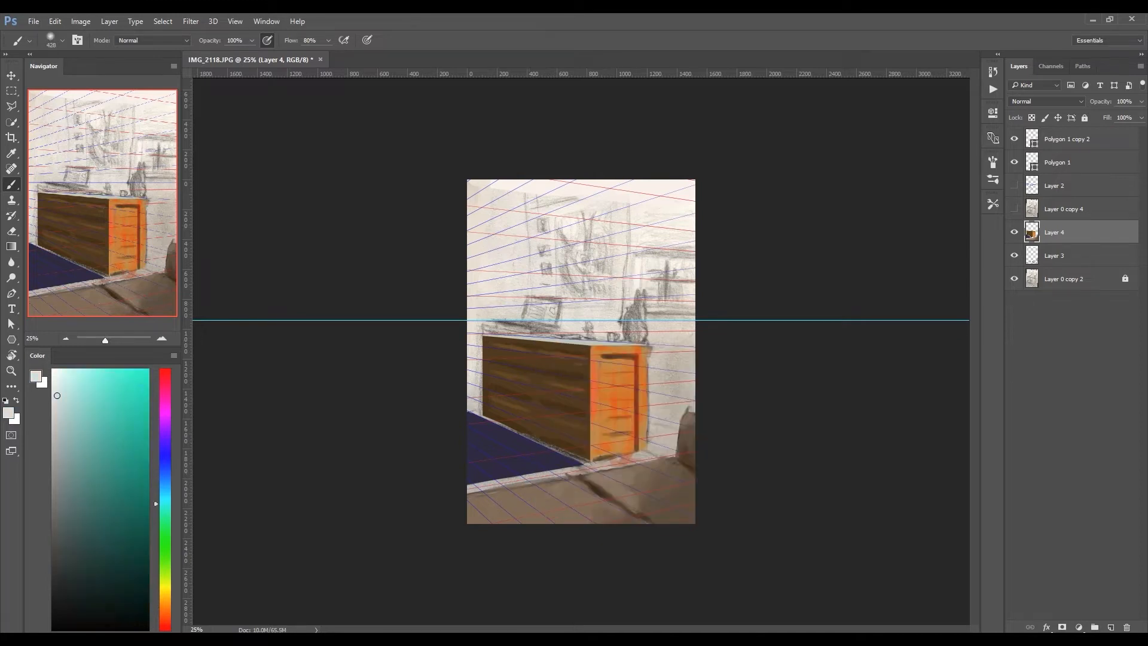
left_click(62, 403)
left_click(154, 40)
left_click(132, 174)
mouse_move(665, 270)
left_mouse_down()
mouse_move(683, 198)
mouse_move(670, 277)
left_mouse_up()
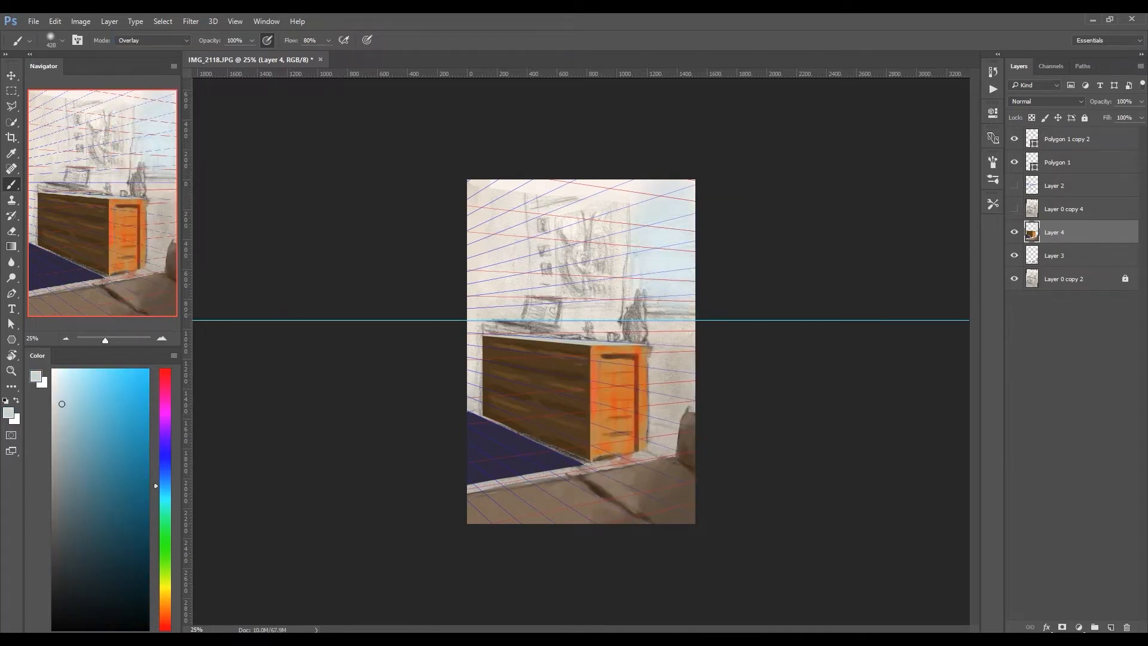
Sample a dark grey-brown, hide the guides, and paint the window's vertical post and sill, checking against Layer 0 copy 4.
left_click(1015, 208)
left_click(676, 389, "alt")
left_click(1015, 208)
left_click_drag(623, 198, 623, 305)
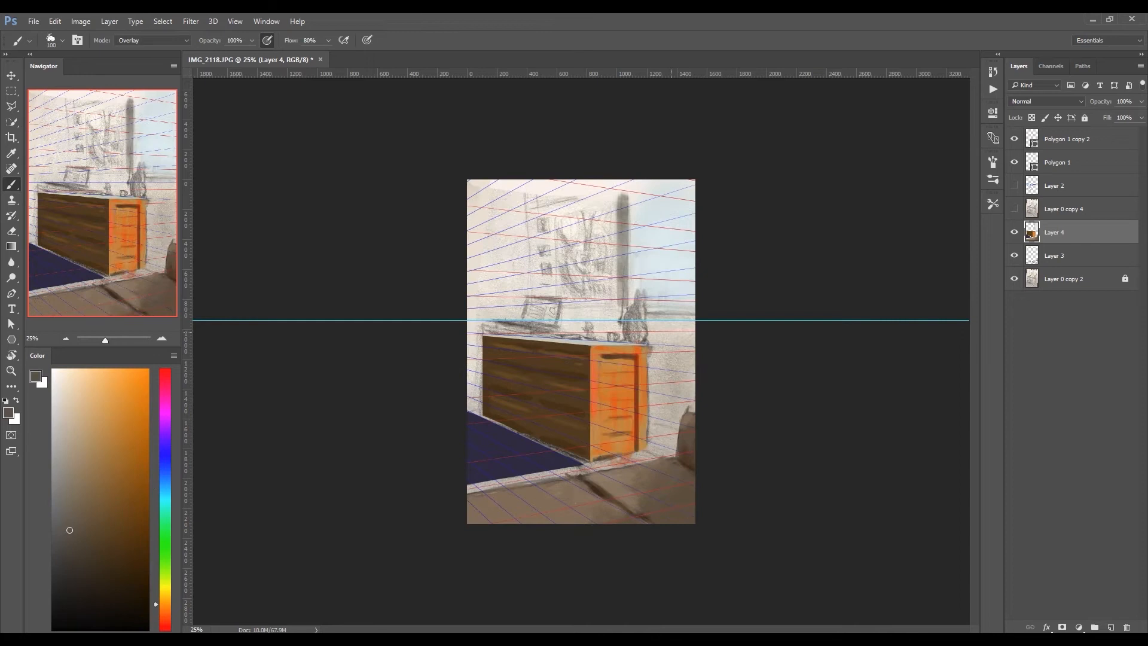
key("ctrl+semicolon")
left_click_drag(694, 317, 623, 318)
left_click_drag(614, 184, 613, 273)
Darken the wall beneath the window beside the cabinet with vertical Overlay strokes, then sample the side panel's orange.
mouse_move(622, 285)
left_mouse_down()
mouse_move(622, 323)
mouse_move(655, 407)
left_mouse_up()
left_click_drag(663, 350, 660, 445)
left_click(616, 395, "alt")
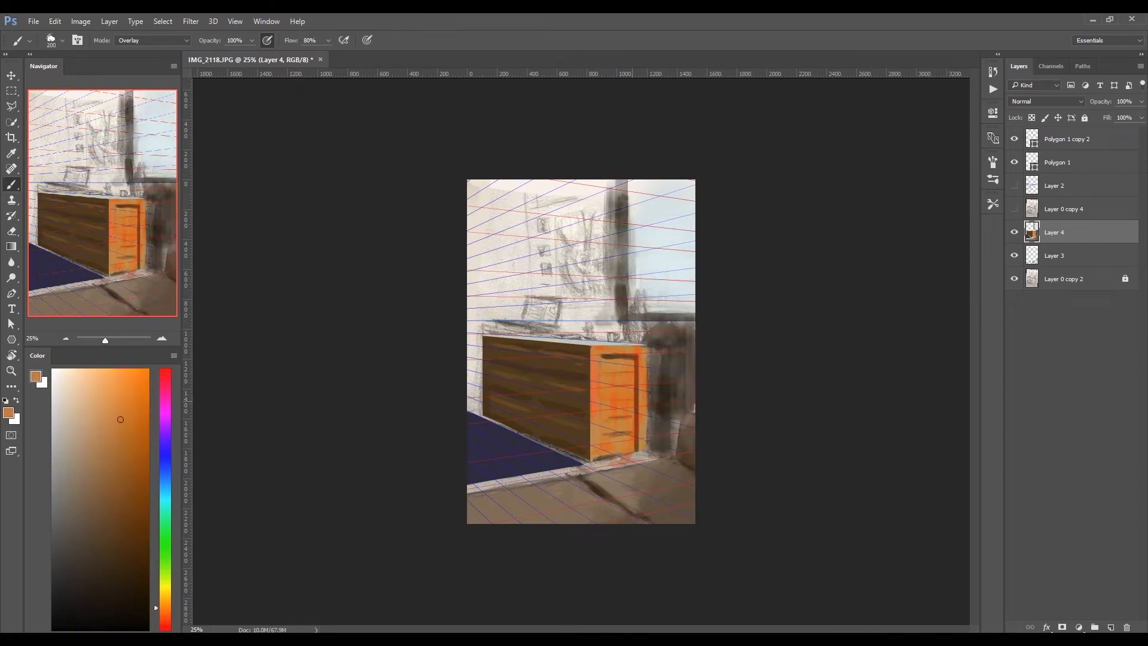
Soften the indigo floor's near edge along the pale strip with a smaller brush and sampled colour.
key("bracketleft")
key("bracketleft")
key("bracketleft")
left_click(520, 448, "alt")
mouse_move(469, 473)
left_mouse_down()
mouse_move(571, 462)
mouse_move(467, 494)
left_mouse_up()
Sample a dark brown and paint the wall strip beside the cabinet's far end.
left_click(578, 473, "alt")
left_click(577, 451, "alt")
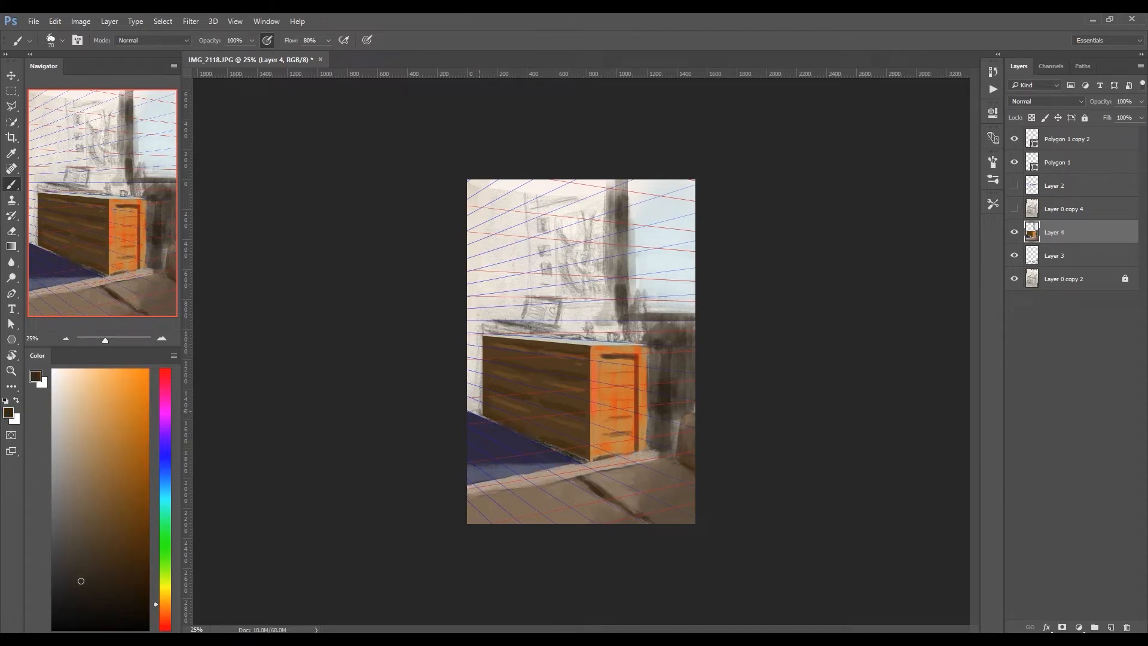
mouse_move(478, 336)
left_mouse_down()
mouse_move(473, 405)
mouse_move(475, 329)
left_mouse_up()
key("bracketright")
key("bracketright")
key("bracketright")
Break up the flat indigo floor with strokes of sampled blue and brown tones.
left_click(556, 468, "alt")
left_click(575, 452, "alt")
left_click(478, 471, "alt")
left_click_drag(470, 461, 532, 457)
left_click(512, 472, "alt")
left_click(568, 455, "alt")
left_click(503, 447, "alt")
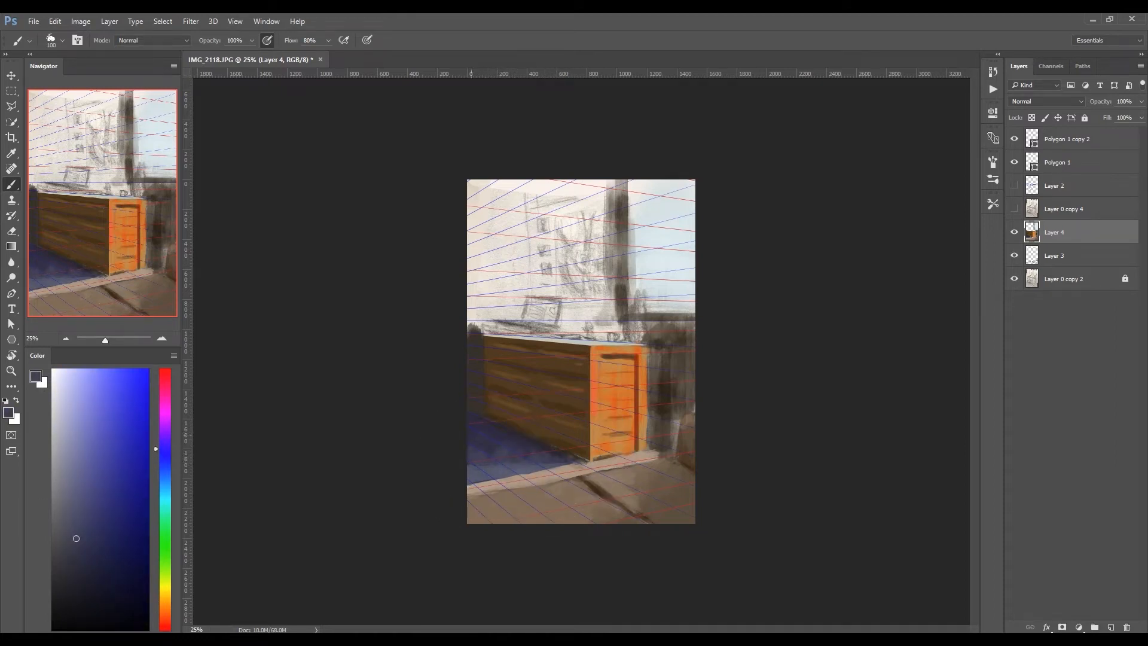
Enlarge the brush and blend the blue floor with further sampled dark blues.
left_click(516, 463, "alt")
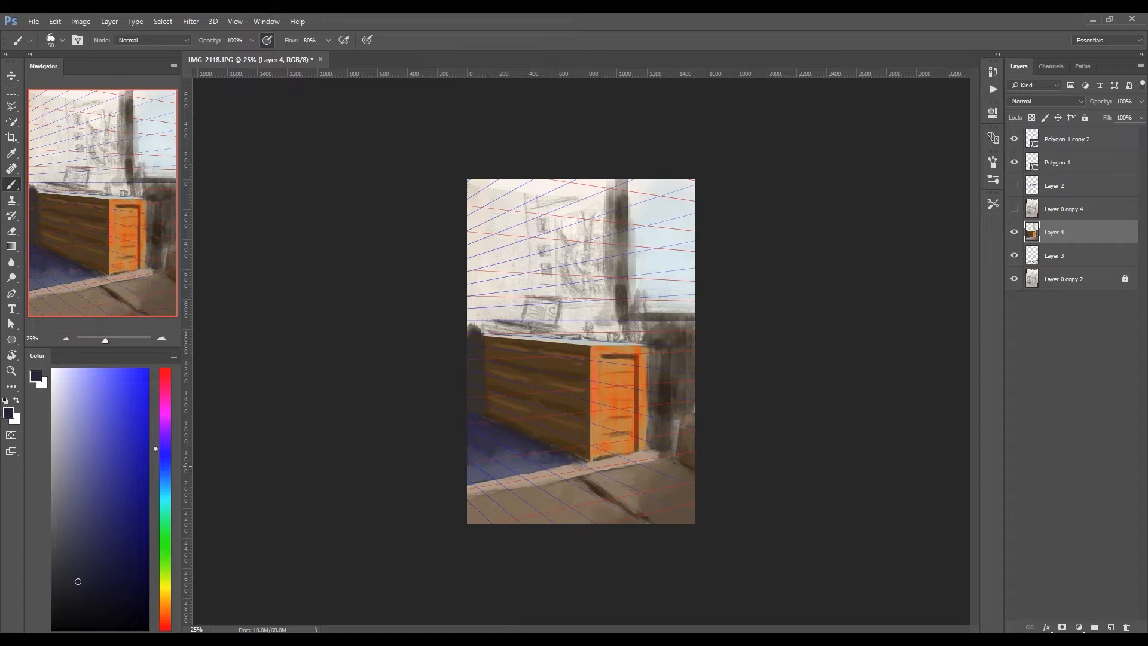
key("bracketright")
key("bracketright")
key("bracketright")
key("bracketright")
key("bracketright")
key("bracketright")
key("bracketright")
left_click(489, 457, "alt")
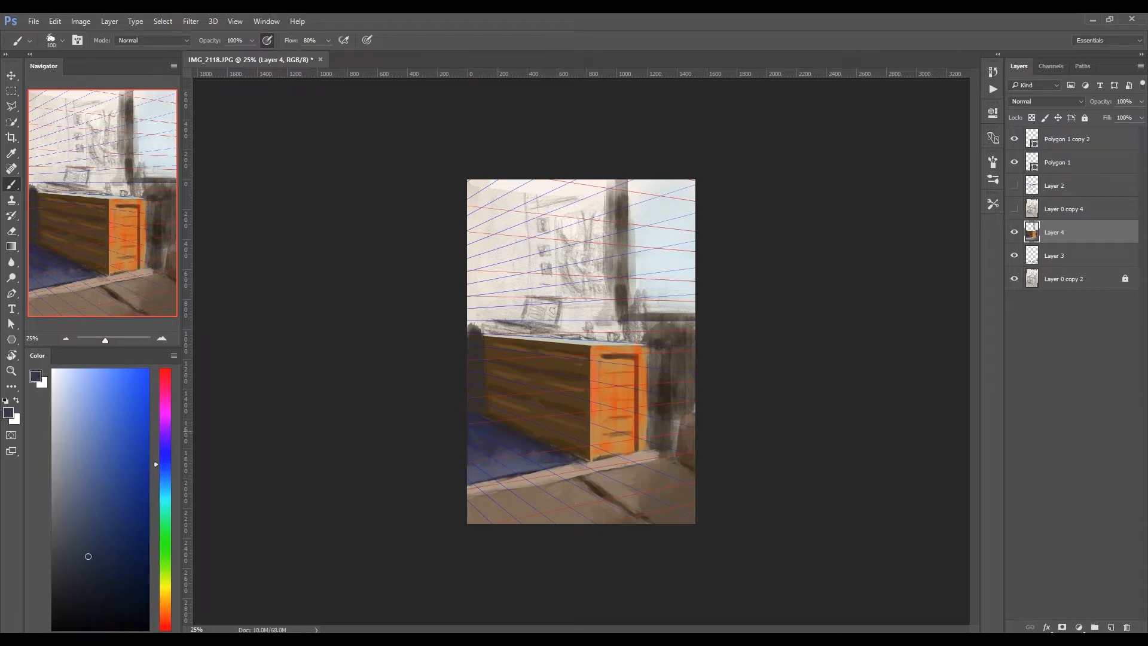
left_click(482, 458, "alt")
Hide both perspective grids and repaint the side panel's inset and outer edge with sampled orange and brown tones.
left_click_drag(1014, 139, 1015, 162)
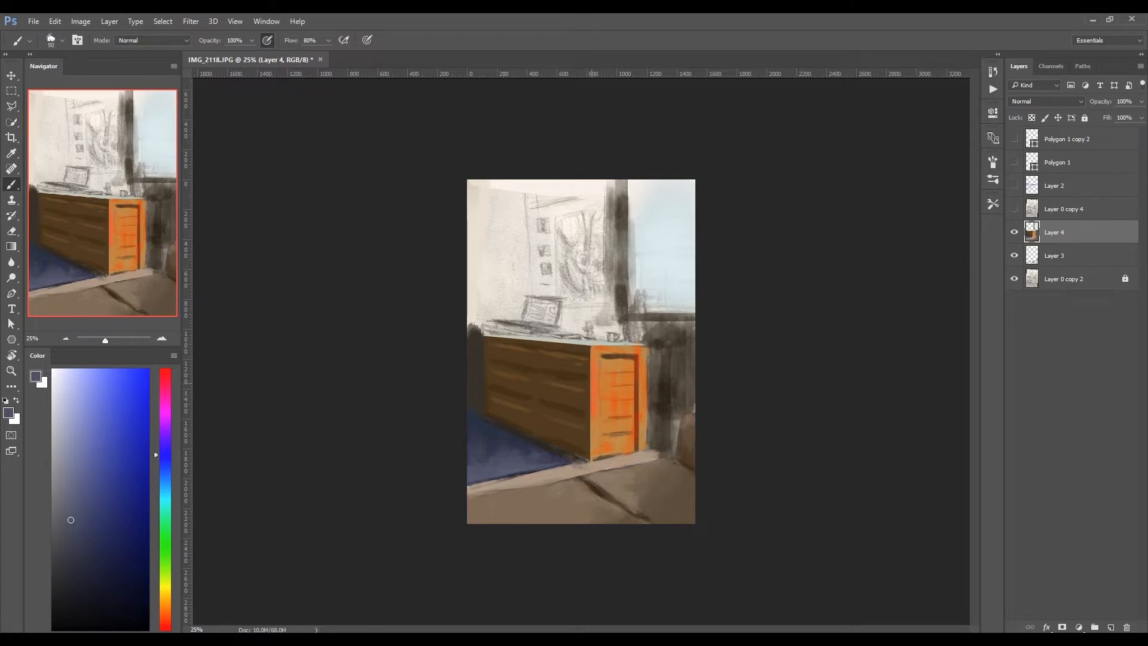
left_click(610, 357, "alt")
left_click(612, 390, "alt")
left_click(594, 400, "alt")
left_click(608, 345, "alt")
left_click(637, 401, "alt")
left_click_drag(629, 367, 619, 430)
left_click(619, 358, "alt")
left_click_drag(631, 384, 628, 448)
left_click_drag(643, 365, 643, 449)
left_click_drag(624, 399, 620, 452)
Paint a diagonal brown shadow across the lower part of the side panel with a larger brush.
key("bracketright")
key("bracketright")
key("bracketright")
left_click_drag(623, 405, 602, 453)
mouse_move(626, 410)
left_mouse_down()
mouse_move(610, 452)
mouse_move(644, 451)
left_mouse_up()
Repaint the side panel's frame edges with sampled light and dark oranges using a smaller brush.
key("bracketleft")
key("bracketleft")
key("bracketleft")
key("bracketleft")
left_click(645, 432, "alt")
mouse_move(648, 350)
left_mouse_down()
mouse_move(650, 445)
mouse_move(597, 407)
left_mouse_up()
left_click(594, 373, "alt")
left_click(592, 461, "alt")
left_click(607, 383, "alt")
Show the Polygon 1 copy 2 grid and repaint the side panel's outer vertical edge with sampled browns.
left_click(1014, 139)
key("ctrl+plus")
key("bracketright")
left_click(601, 407, "alt")
left_click(654, 479, "alt")
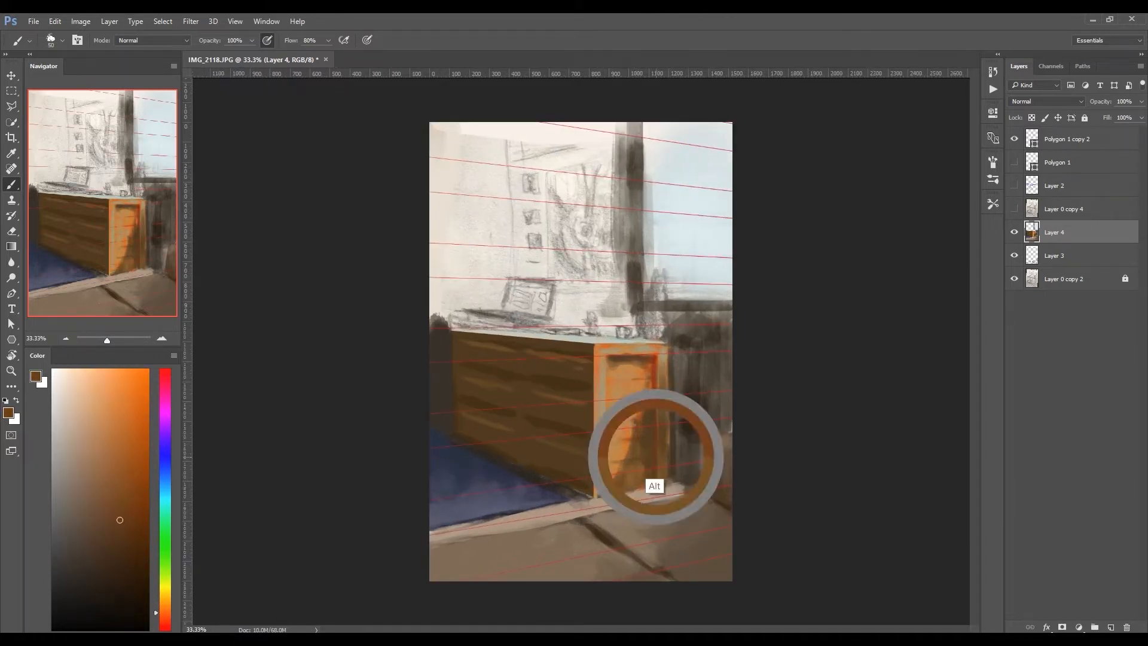
left_click(642, 464, "alt")
left_click(663, 359, "alt")
left_click_drag(663, 366, 662, 475)
left_click(650, 364, "alt")
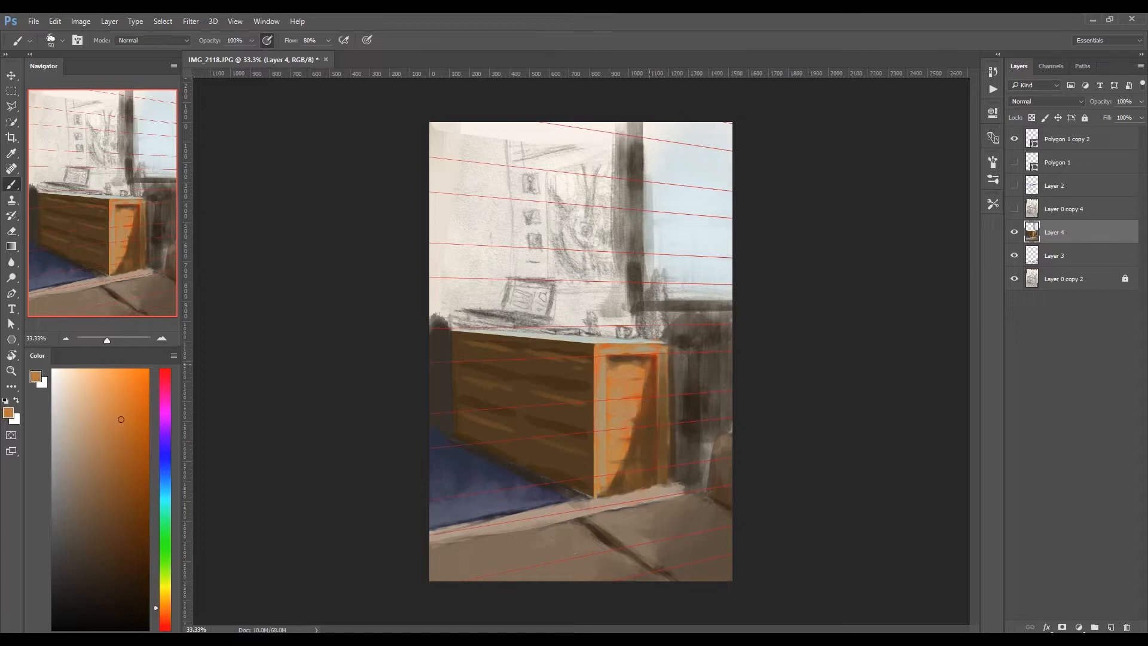
Blend the diagonal shadow into the side panel's inset with a larger brush and sampled mid-tones.
left_click(625, 397, "alt")
key("bracketright")
key("bracketright")
key("bracketright")
key("bracketright")
mouse_move(625, 388)
left_mouse_down()
mouse_move(614, 477)
mouse_move(631, 421)
mouse_move(611, 423)
mouse_move(610, 448)
left_mouse_up()
left_click(635, 444, "alt")
left_click(641, 440, "alt")
left_click(629, 426, "alt")
left_click(621, 391, "alt")
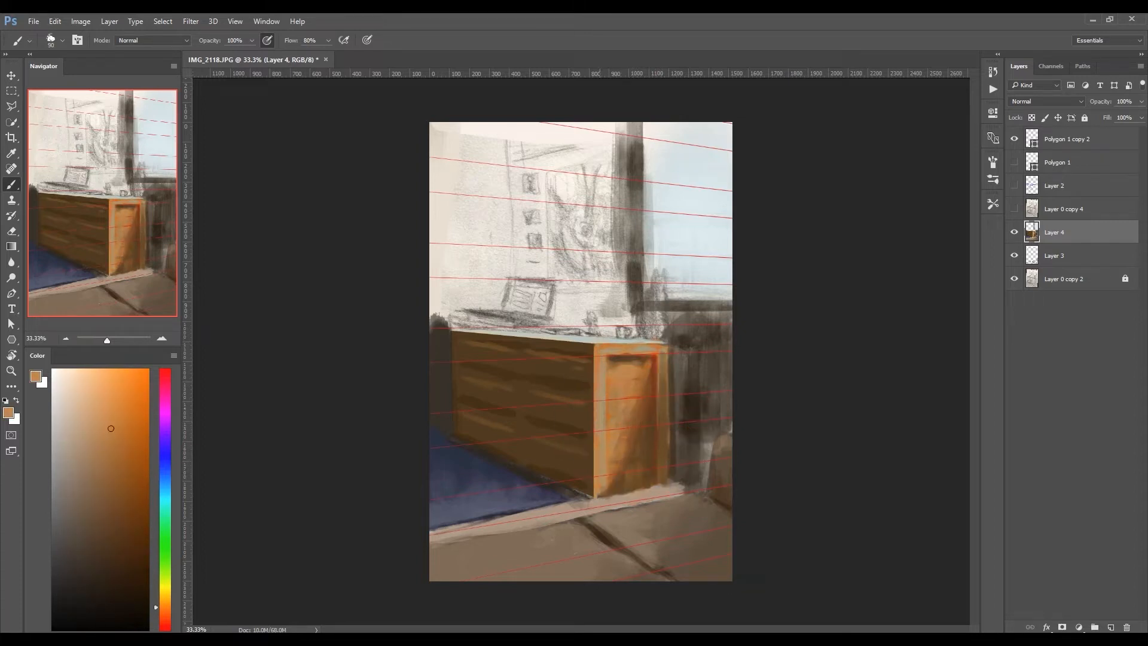
Paint the dark silhouette of the vase on the cabinet top with a finer brush, and show the Polygon 1 grid.
left_click(677, 366, "alt")
mouse_move(655, 310)
left_mouse_down()
mouse_move(731, 306)
mouse_move(653, 329)
mouse_move(658, 295)
left_mouse_up()
left_click(652, 307, "alt")
key("bracketleft")
key("bracketleft")
key("bracketleft")
key("bracketleft")
mouse_move(659, 278)
left_mouse_down()
mouse_move(663, 268)
mouse_move(655, 286)
left_mouse_up()
left_click(1014, 163)
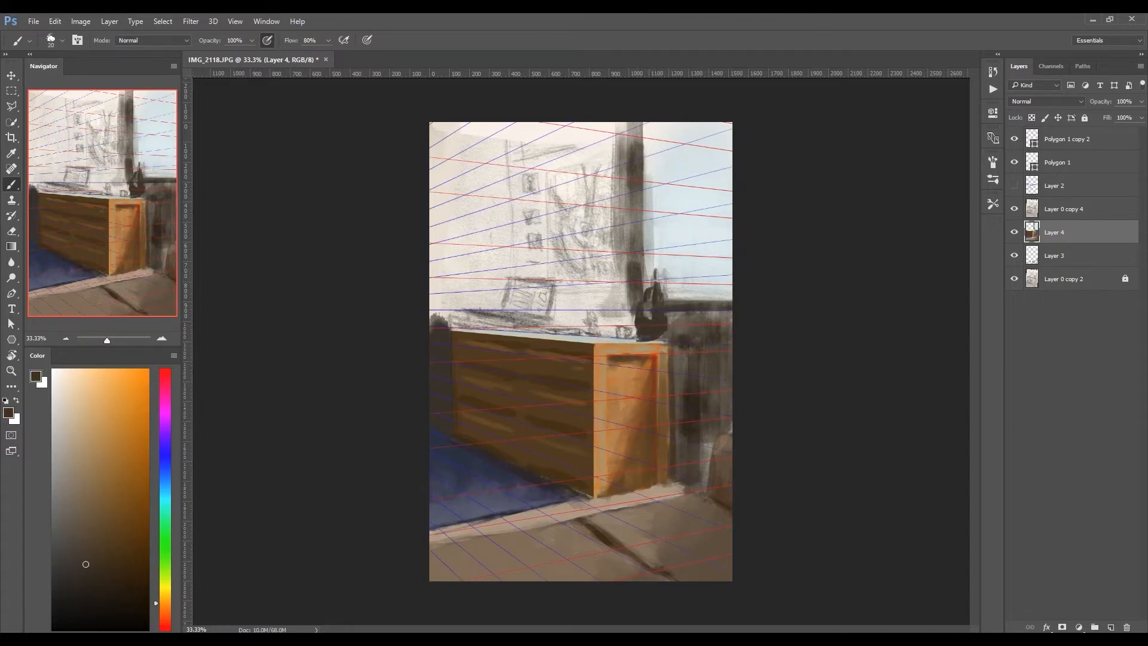
Extend the dark silhouette on the cabinet top into a cat with ears and a hanging tail, and hide Layer 0 copy 4.
left_click(649, 326, "alt")
left_click_drag(628, 346, 630, 354)
left_click_drag(663, 292, 665, 269)
left_click(1014, 209)
key("bracketright")
key("bracketright")
key("bracketright")
key("bracketright")
key("bracketright")
left_click(627, 379, "alt")
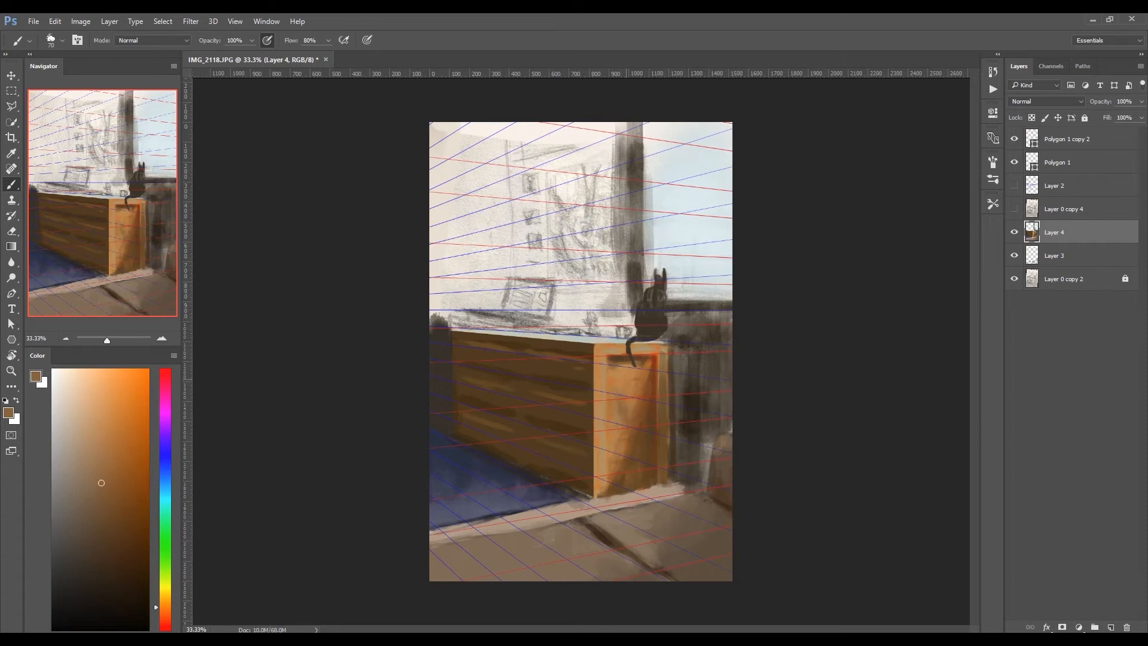
Mirror the canvas horizontally, then lasso the blue carpet and mute its colour with a Hue/Saturation adjustment.
key("ctrl+shift+h")
left_click(619, 502, "alt")
key("l")
left_click(592, 499)
left_click(746, 532)
left_click(775, 411)
left_click(593, 498)
key("ctrl+u")
left_click_drag(888, 258, 876, 257)
left_click(1021, 147)
key("ctrl+d")
Brush mottled grey-blue tones sampled from the carpet across its surface.
key("b")
left_click(673, 516, "alt")
left_click_drag(626, 492, 714, 504)
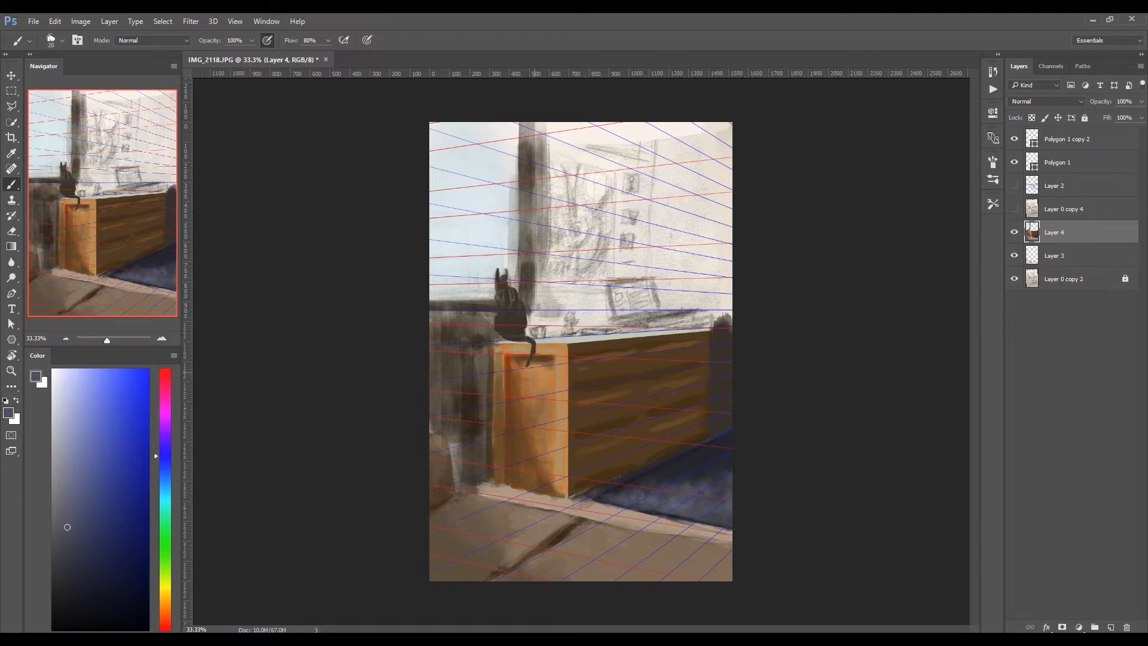
left_click(674, 516, "alt")
Block in dark vertical strokes along the far side of the wall panel, using an enlarged brush and then a smaller one.
key("bracketright")
key("bracketright")
key("bracketright")
key("bracketright")
key("bracketright")
key("bracketright")
key("bracketright")
key("bracketright")
key("bracketright")
key("bracketright")
key("bracketright")
key("bracketright")
key("bracketright")
key("bracketright")
left_click(459, 448, "alt")
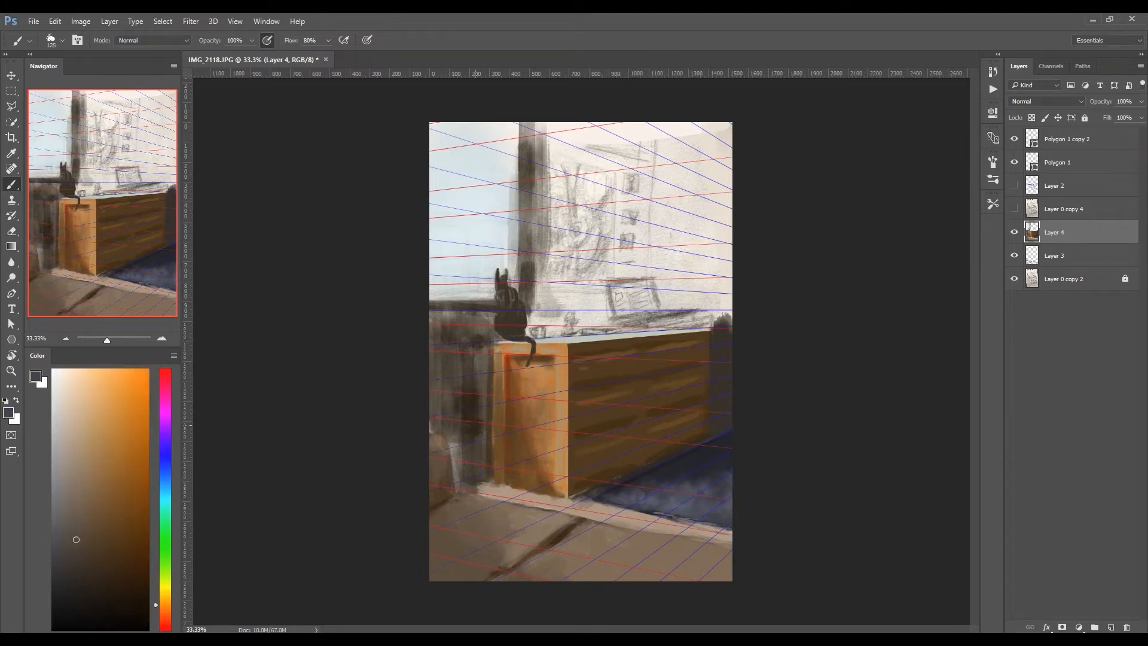
left_click_drag(647, 145, 641, 263)
key("bracketleft")
key("bracketleft")
key("bracketleft")
key("bracketleft")
key("bracketleft")
left_click_drag(625, 171, 624, 278)
left_click_drag(640, 210, 640, 274)
Block in the dark object beside the cat on the cabinet top and darken the wall panel's top and outer edge.
left_click_drag(547, 292, 602, 293)
left_click_drag(548, 293, 556, 331)
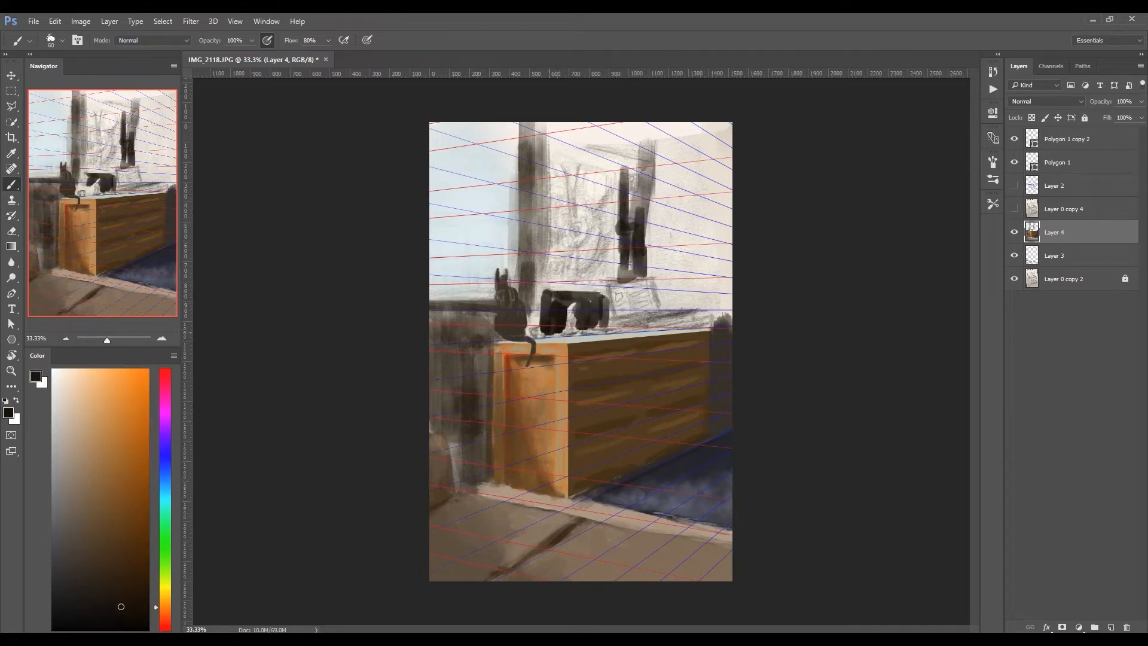
left_click_drag(601, 290, 602, 324)
left_click_drag(551, 157, 631, 170)
left_click_drag(641, 126, 638, 207)
Crop the canvas to a shorter height, keeping its full width.
key("c")
left_click_drag(581, 122, 631, 258)
key("Return")
Paint the wall beyond the dark frame with vertical strokes in sampled greys and browns.
key("b")
mouse_move(641, 141)
left_mouse_down()
mouse_move(642, 198)
mouse_move(677, 288)
left_mouse_up()
left_click(654, 187, "alt")
left_click(654, 239, "alt")
left_click_drag(664, 144, 685, 242)
left_click(634, 239, "alt")
left_click_drag(705, 146, 714, 251)
mouse_move(694, 291)
left_mouse_down()
mouse_move(719, 294)
mouse_move(696, 258)
left_mouse_up()
left_click(661, 209, "alt")
mouse_move(673, 143)
left_mouse_down()
mouse_move(670, 290)
mouse_move(647, 251)
mouse_move(664, 144)
mouse_move(636, 259)
left_mouse_up()
left_click(694, 227, "alt")
Darken the band above the wall panel with sampled tones and a larger brush.
left_click(659, 192, "alt")
key("bracketleft")
key("bracketleft")
key("bracketleft")
left_click(663, 203, "alt")
key("bracketright")
key("bracketright")
key("bracketright")
key("bracketright")
key("bracketright")
key("bracketright")
key("bracketright")
left_click(637, 230, "alt")
left_click_drag(625, 149, 559, 143)
Paint sampled dark tones around the object on the cabinet top and over the wall below the window.
left_click(655, 239, "alt")
mouse_move(611, 260)
left_mouse_down()
mouse_move(609, 161)
mouse_move(553, 257)
mouse_move(575, 311)
left_mouse_up()
left_click(553, 299, "alt")
left_click(509, 305, "alt")
left_click_drag(441, 305, 439, 436)
Compare the painting with the Layer 0 copy 4 sketch and repaint the window post in sampled tones with a smaller brush.
left_click(1014, 209)
left_click(1014, 209)
left_click(1015, 208)
left_click(1014, 209)
left_click(483, 476, "alt")
key("bracketleft")
key("bracketleft")
key("bracketleft")
key("bracketleft")
key("bracketleft")
left_click(474, 453, "alt")
left_click_drag(529, 277, 529, 320)
mouse_move(525, 173)
left_mouse_down()
mouse_move(524, 248)
mouse_move(515, 141)
mouse_move(509, 268)
left_mouse_up()
left_click(515, 267, "alt")
Paint the window pane with a pale grey-blue.
left_click(487, 228, "alt")
left_click(63, 409)
left_click_drag(463, 150, 458, 258)
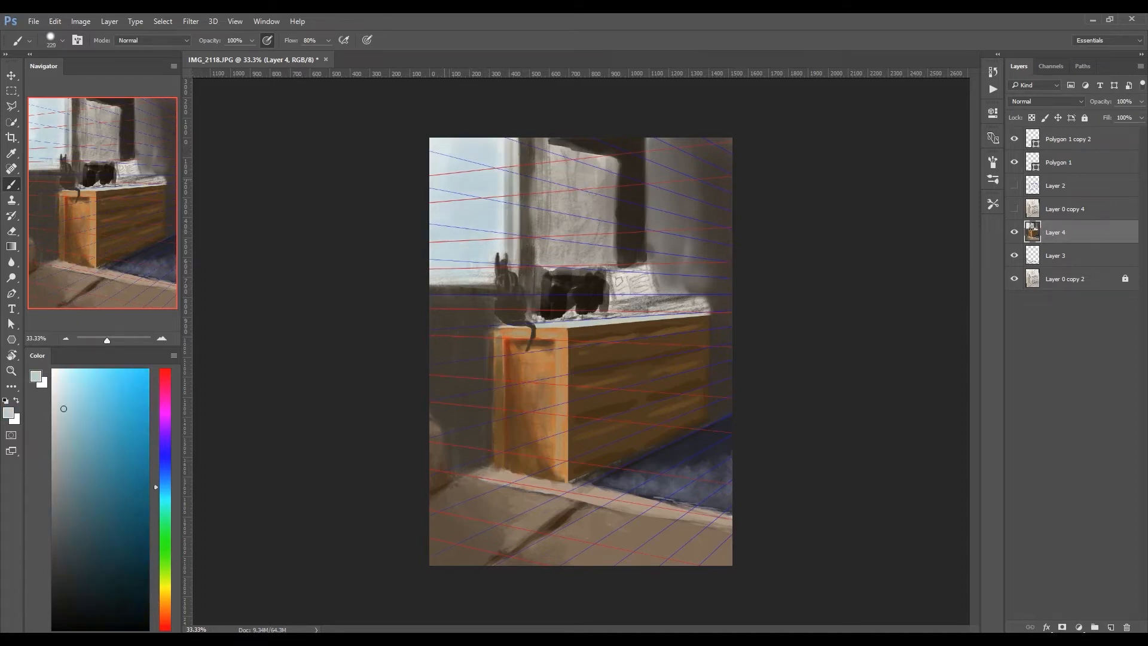
Add pale highlights to the carpet and lighten the middle of the cabinet's side panel.
left_click_drag(622, 493, 705, 502)
left_click_drag(712, 493, 697, 469)
left_click(548, 373)
left_click_drag(531, 333, 544, 431)
Darken the wall just above the cabinet and repaint the window post in sampled browns with a smaller brush.
left_click(669, 188, "alt")
mouse_move(674, 263)
left_mouse_down()
mouse_move(674, 180)
mouse_move(621, 257)
left_mouse_up()
left_click(707, 174, "alt")
key("bracketleft")
key("bracketleft")
key("bracketleft")
key("bracketleft")
key("bracketleft")
key("bracketleft")
left_click(500, 363, "alt")
left_click(620, 224, "alt")
left_click_drag(532, 143, 532, 215)
left_click_drag(530, 225, 529, 292)
Cover the wall beyond the wall panel with broad strokes of sampled dark brown.
left_click(634, 179, "alt")
left_click_drag(665, 141, 665, 209)
left_click_drag(720, 146, 676, 180)
left_click_drag(653, 143, 667, 269)
left_click_drag(658, 266, 693, 288)
left_click_drag(654, 144, 653, 263)
left_click_drag(720, 157, 674, 178)
left_click(649, 149, "alt")
left_click(664, 180, "alt")
Repaint the area where the carpet meets the cabinet's far end with a smaller brush and a sampled dark tone.
key("bracketleft")
key("bracketleft")
key("bracketleft")
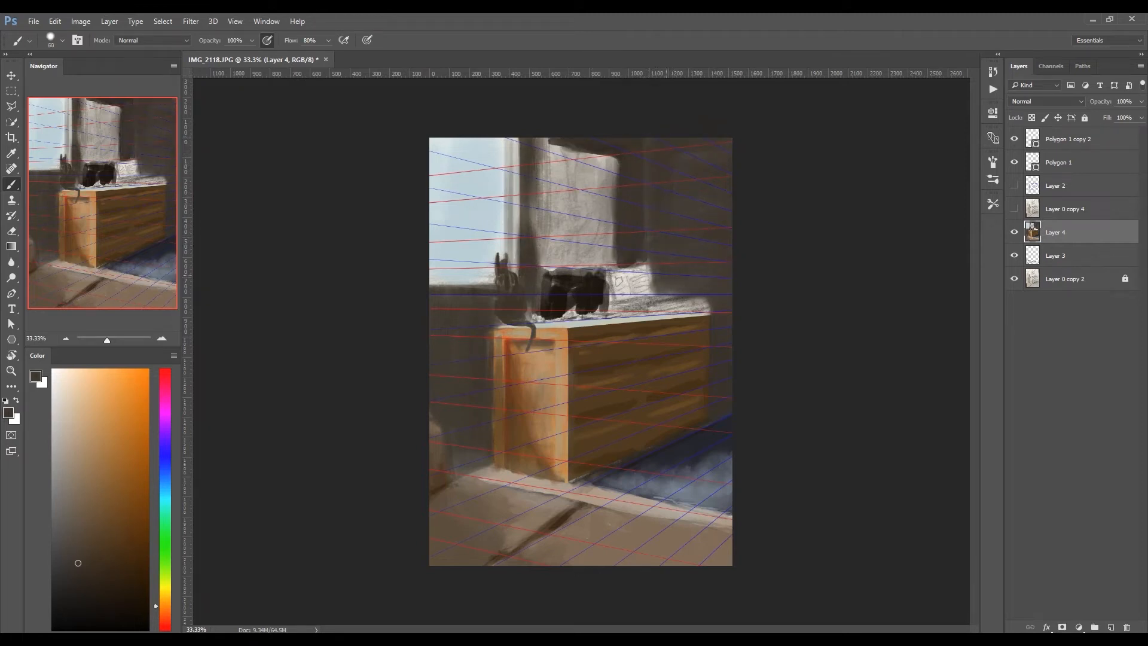
left_click(711, 383, "alt")
left_click_drag(725, 408, 710, 410)
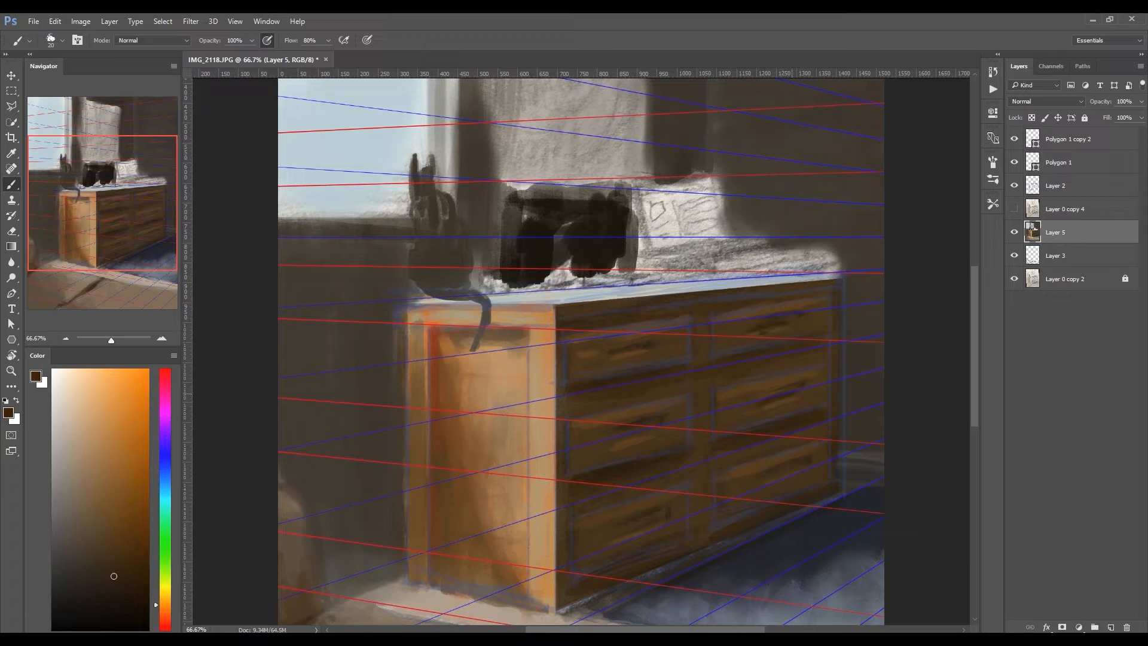
Hide the Layer 2 guide lines and mirror the canvas horizontally.
left_click(1014, 185)
left_click(1014, 186)
left_click(1014, 185)
key("ctrl+shift+h")
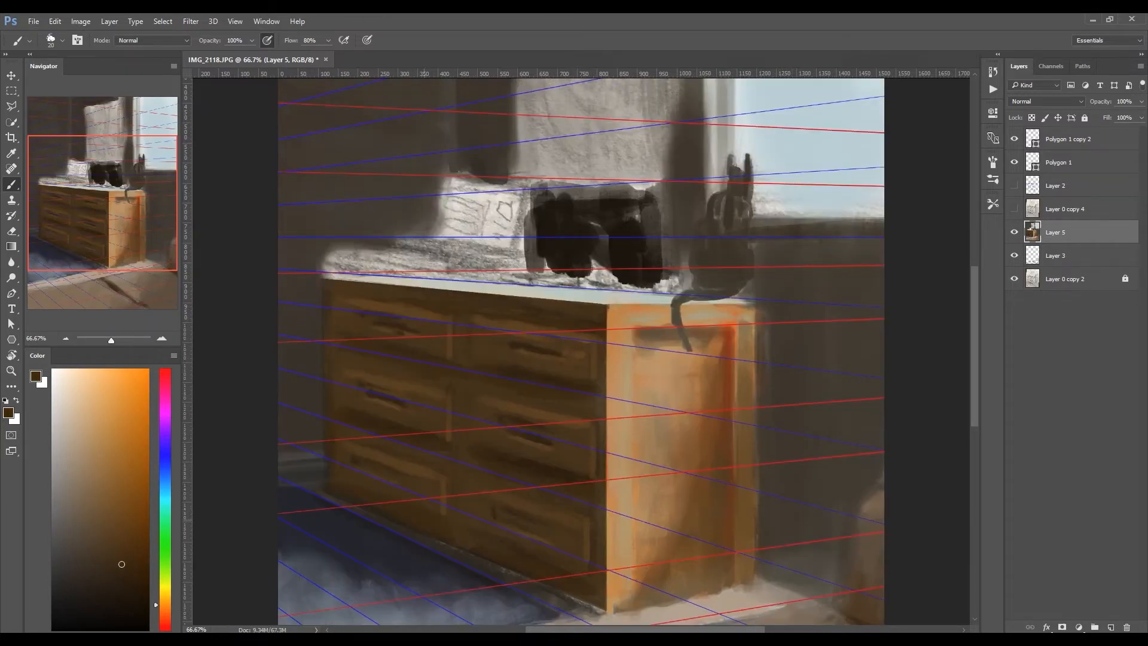
Soften the upper edge of the side panel's inset with sampled oranges and browns and a larger brush.
left_click(718, 399, "alt")
left_click(716, 560, "alt")
left_click(718, 359, "alt")
left_click(730, 394, "alt")
mouse_move(723, 336)
left_mouse_down()
mouse_move(723, 363)
mouse_move(658, 328)
mouse_move(686, 337)
left_mouse_up()
key("bracketright")
key("bracketright")
key("bracketright")
key("bracketright")
key("bracketright")
left_click(673, 338, "alt")
left_click(721, 413, "alt")
Paint light vertical edges on the near ends of the three front drawers with a smaller brush and sampled orange.
left_click(610, 484, "alt")
key("bracketleft")
key("bracketleft")
key("bracketleft")
key("bracketleft")
key("bracketleft")
left_click_drag(593, 450, 594, 472)
left_click_drag(595, 351, 595, 381)
left_click_drag(587, 525, 587, 548)
left_click(586, 524, "alt")
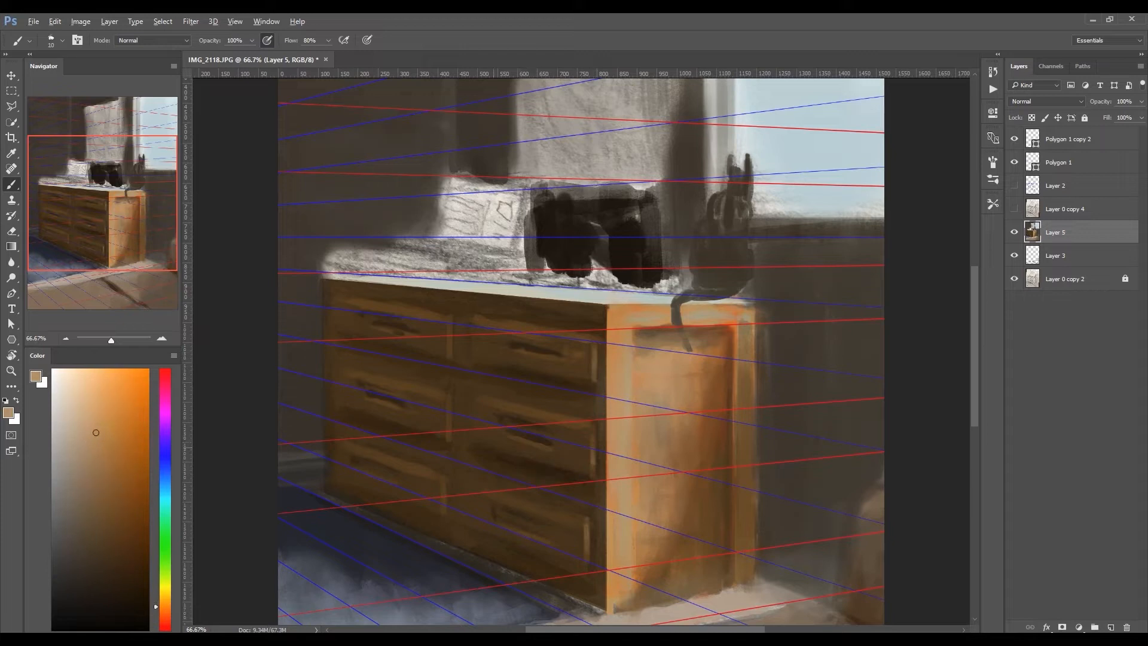
Refine the near-column drawer fronts with sampled light and dark browns, varying the brush size.
left_click(518, 475, "alt")
key("bracketright")
left_click(528, 478, "alt")
key("bracketleft")
key("bracketleft")
key("bracketleft")
left_click(549, 324, "alt")
key("bracketright")
key("bracketright")
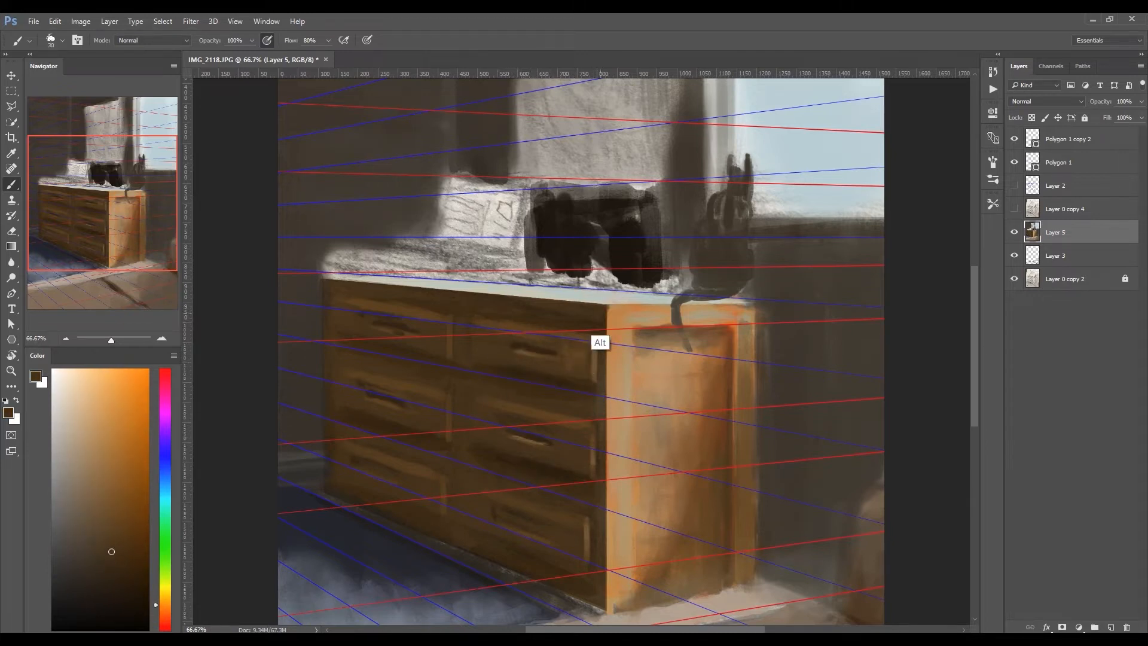
Shade the upper and inner edges of the side panel's inset with sampled oranges and browns, with the perspective grids hidden.
left_click(735, 336, "alt")
left_click(730, 347, "alt")
left_click_drag(754, 328, 611, 331)
left_click(712, 315, "alt")
left_click_drag(1015, 139, 1014, 163)
left_click(717, 347, "alt")
left_click(743, 353, "alt")
left_click_drag(747, 331, 745, 378)
left_click(720, 344, "alt")
Show only the blue perspective grid and refine the far-column drawer frames with sampled browns.
left_click(1015, 208)
left_click(1014, 208)
left_click(1015, 162)
left_click(530, 327, "alt")
left_click(456, 307, "alt")
left_click(423, 445, "alt")
left_click(429, 470, "alt")
Repaint the near-column drawer frames and shadows with sampled browns, checking them against the sketch layer and blue grid.
left_click(1014, 209)
left_click(1015, 209)
left_click(531, 369, "alt")
left_click(592, 424, "alt")
left_click(536, 374, "alt")
left_click(1014, 162)
key("bracketleft")
key("bracketleft")
left_click(1014, 162)
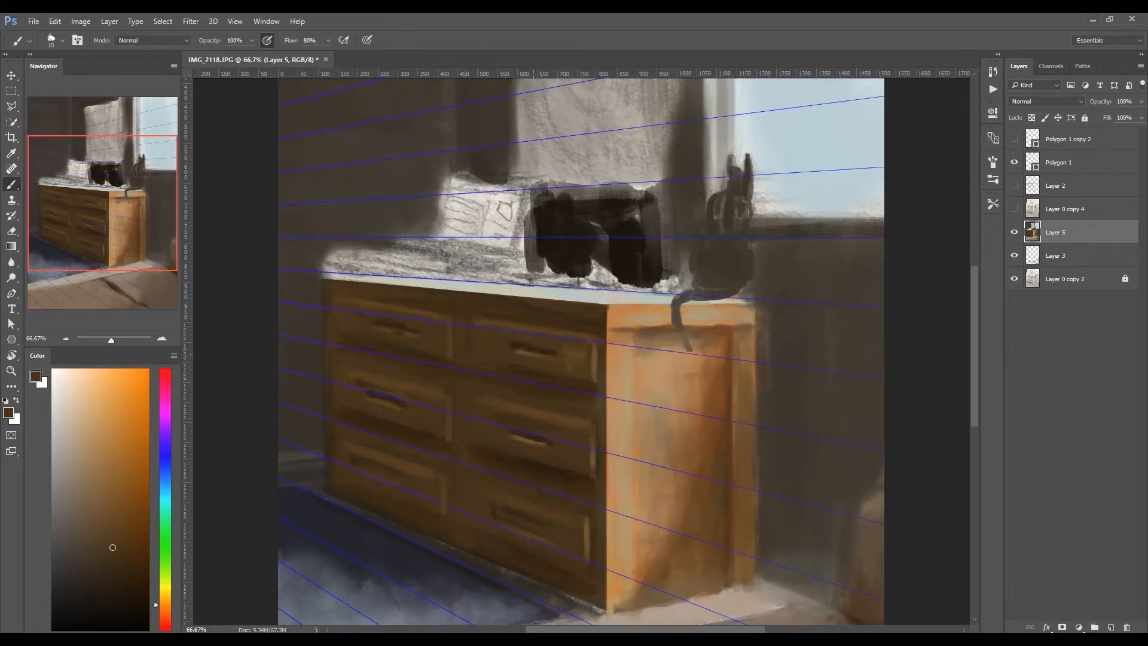
Darken the far drawer edges and the vertical divider between the drawer columns with sampled browns and a larger brush.
left_click(335, 329, "alt")
key("bracketright")
key("bracketright")
key("bracketright")
key("bracketright")
left_click(334, 299, "alt")
left_click(509, 304, "alt")
key("bracketright")
key("bracketright")
key("bracketright")
key("bracketright")
key("bracketright")
Paint an overhanging edge below the cabinet top along the front and near corner with a smaller brush.
left_click(1014, 162)
left_click(1015, 162)
key("bracketleft")
key("bracketleft")
key("bracketleft")
key("bracketleft")
left_click_drag(323, 290, 493, 313)
left_click(624, 342, "alt")
left_click_drag(605, 306, 605, 327)
Clean up the cabinet's far vertical edge and darken the wall beside it with sampled dark tones.
left_click(342, 280, "alt")
left_click_drag(324, 281, 319, 452)
key("ctrl+alt+z")
left_click(326, 294, "alt")
left_click(323, 293, "alt")
left_click(306, 453, "alt")
left_click(318, 317, "alt")
mouse_move(313, 306)
left_mouse_down()
mouse_move(291, 350)
mouse_move(305, 375)
left_mouse_up()
key("bracketright")
key("bracketright")
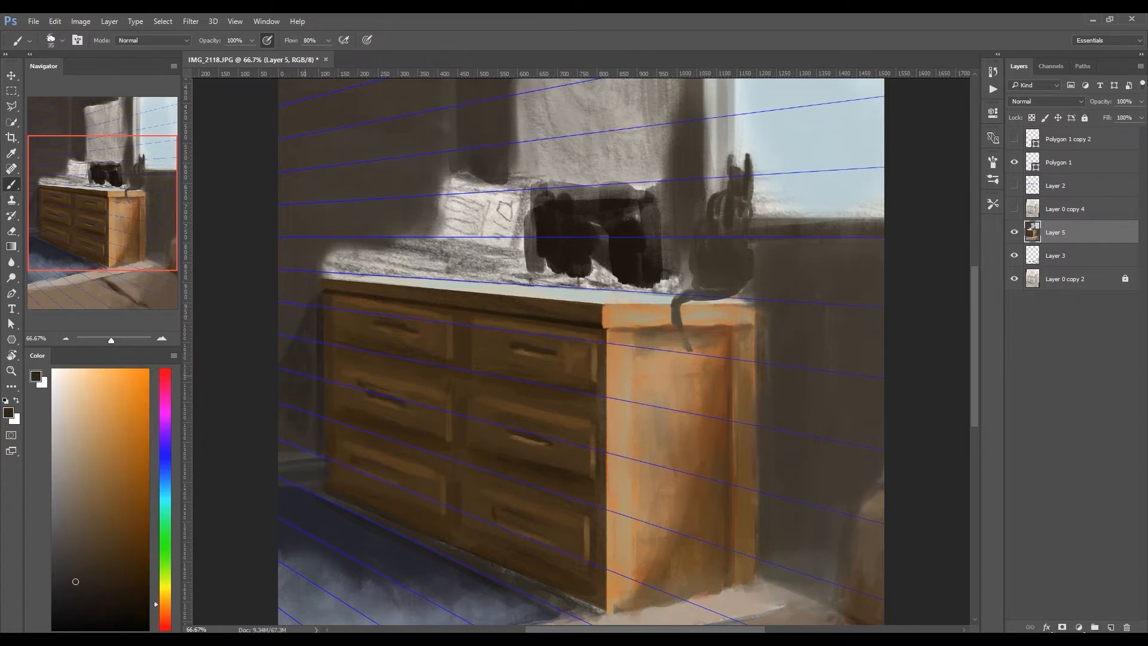
Switch to a different brush tip and blend the shadow on the wall beside the cabinet's far end.
left_click(301, 362, "alt")
left_click(294, 346, "alt")
right_click(301, 339)
double_click(320, 446)
left_click_drag(292, 286, 289, 319)
Smooth the narrow wall beside the cabinet's far end with broad strokes of sampled grey-browns.
key("ctrl+minus")
key("ctrl+minus")
key("ctrl+minus")
left_click_drag(472, 246, 505, 246)
left_click_drag(479, 207, 485, 218)
left_click(487, 216, "alt")
mouse_move(477, 275)
left_mouse_down()
mouse_move(486, 226)
mouse_move(475, 245)
mouse_move(468, 233)
left_mouse_up()
left_click(515, 239, "alt")
left_click(514, 207, "alt")
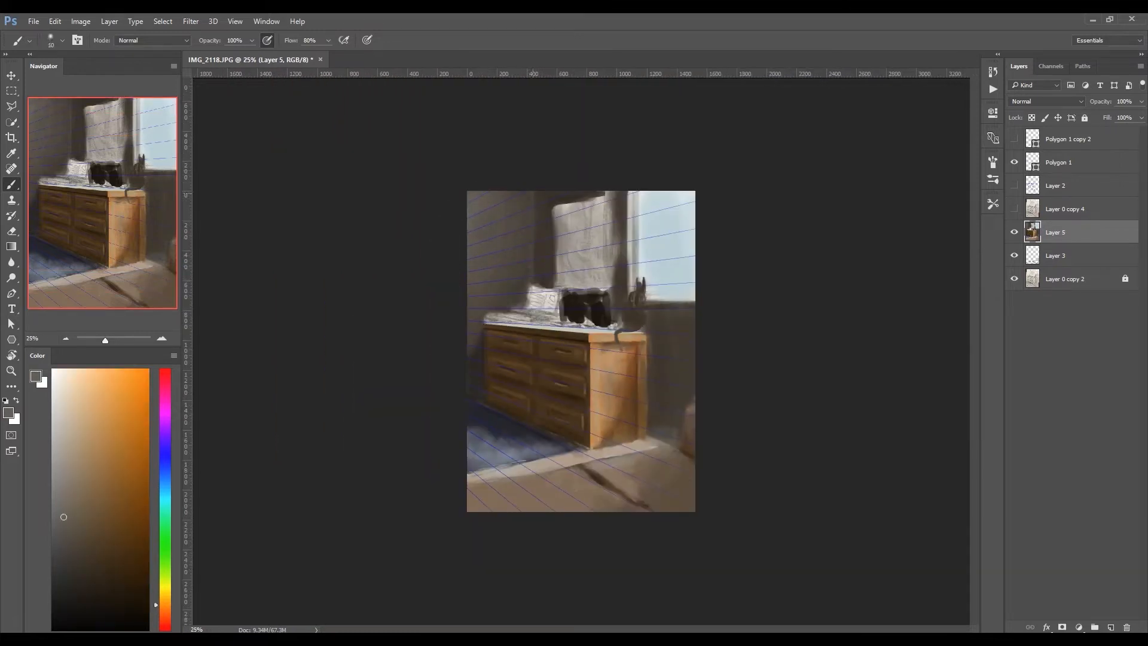
Cover the pale hanging shape and black objects on the back wall with sampled dark browns and a much larger brush.
left_click(618, 231, "alt")
mouse_move(603, 196)
left_mouse_down()
mouse_move(603, 305)
mouse_move(608, 219)
mouse_move(567, 272)
mouse_move(571, 225)
left_mouse_up()
left_click(617, 272, "alt")
key("bracketright")
key("bracketright")
key("bracketright")
key("bracketright")
key("bracketright")
key("bracketright")
key("bracketright")
key("bracketright")
key("bracketright")
key("bracketright")
key("bracketright")
left_click_drag(592, 224, 586, 264)
left_click(557, 223, "alt")
left_click(621, 227, "alt")
left_click_drag(629, 195, 630, 276)
Mirror the canvas horizontally and hide the blue perspective grid.
key("ctrl+shift+h")
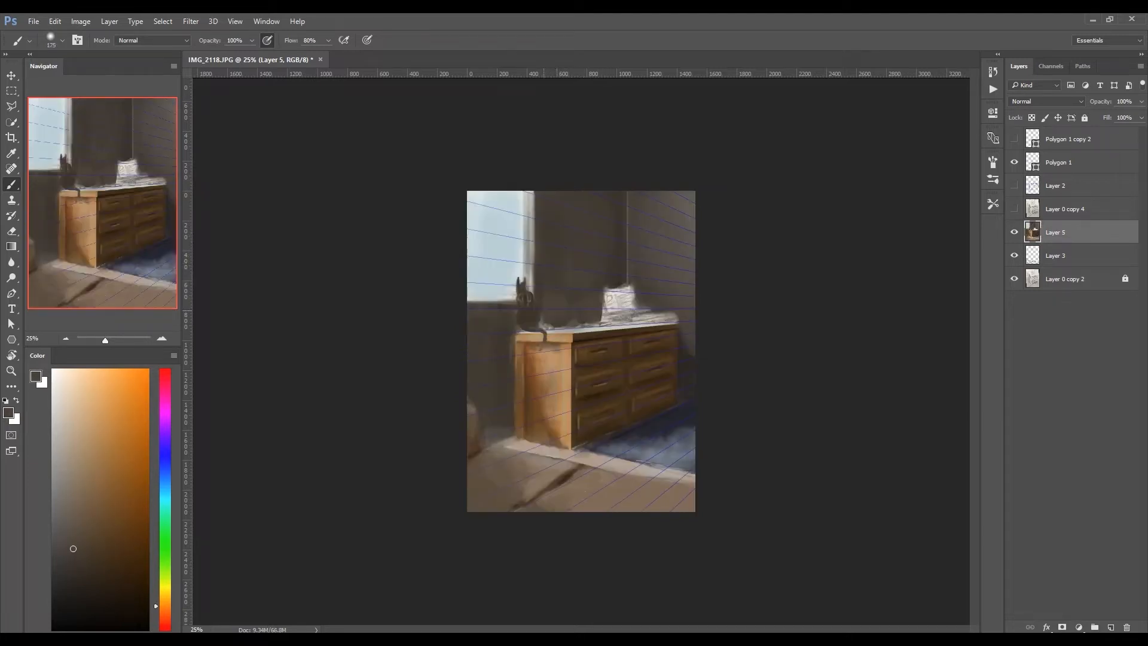
left_click(671, 243, "alt")
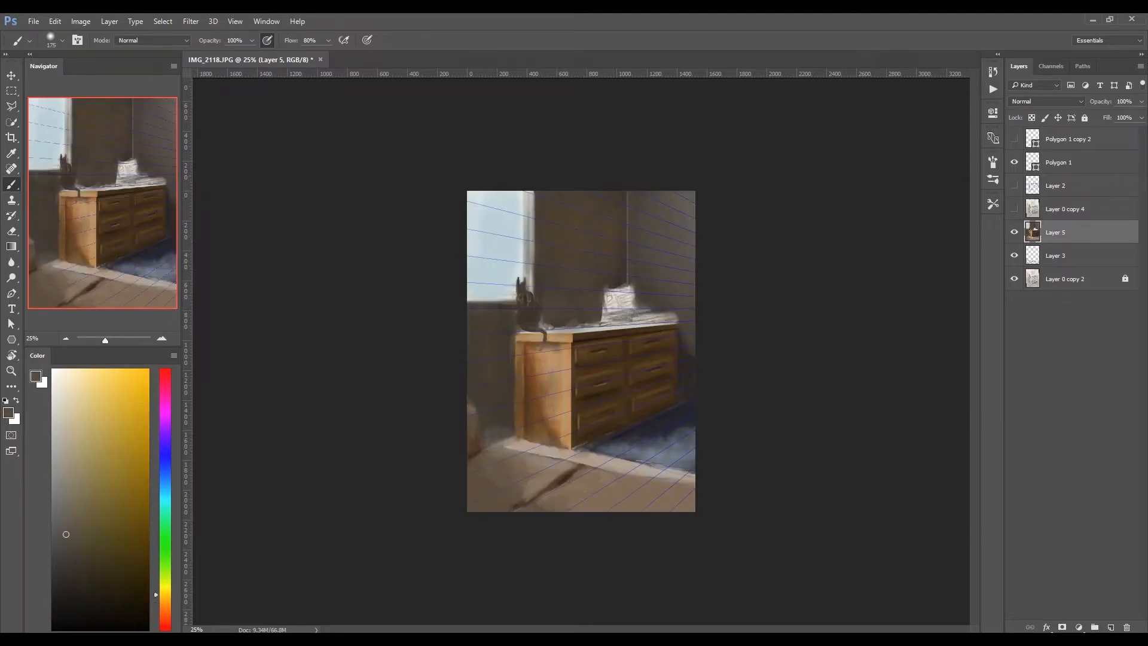
left_click(671, 245, "alt")
left_click(668, 225, "alt")
left_click(1015, 162)
Lighten the wall beyond the room corner with sampled grey-browns, undoing the last stroke.
left_click(668, 227, "alt")
left_click(670, 221, "alt")
left_click_drag(670, 207, 666, 251)
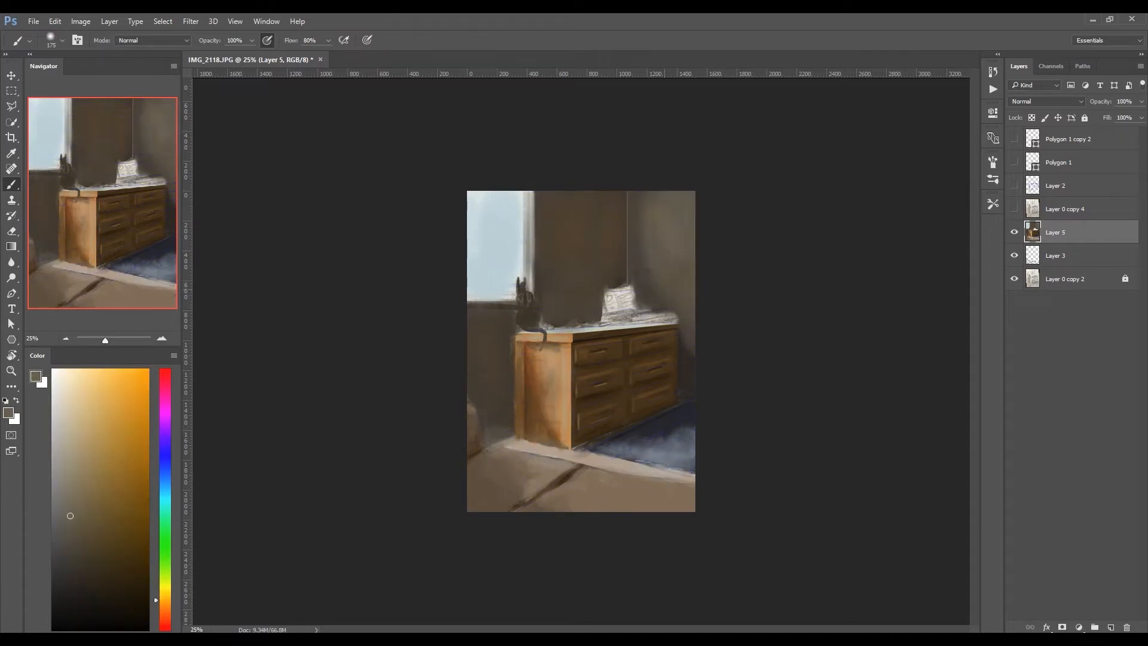
left_click(664, 293, "alt")
key("ctrl+z")
Tint the window pane with a large soft brush in a pale warm tone.
left_click_drag(529, 194, 493, 287)
left_click(529, 239, "alt")
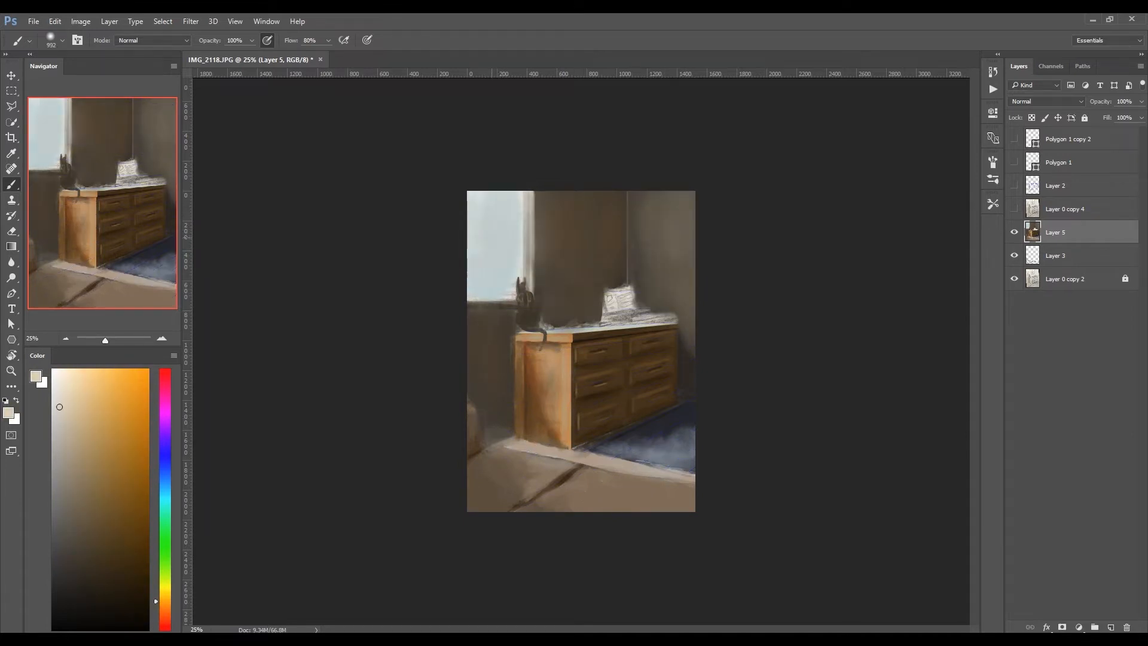
Brush sampled blue-grey tones over the carpet beside the cabinet.
left_click(640, 447, "alt")
left_click(661, 426, "alt")
mouse_move(641, 442)
left_mouse_down()
mouse_move(622, 439)
mouse_move(690, 436)
left_mouse_up()
left_click(674, 446, "alt")
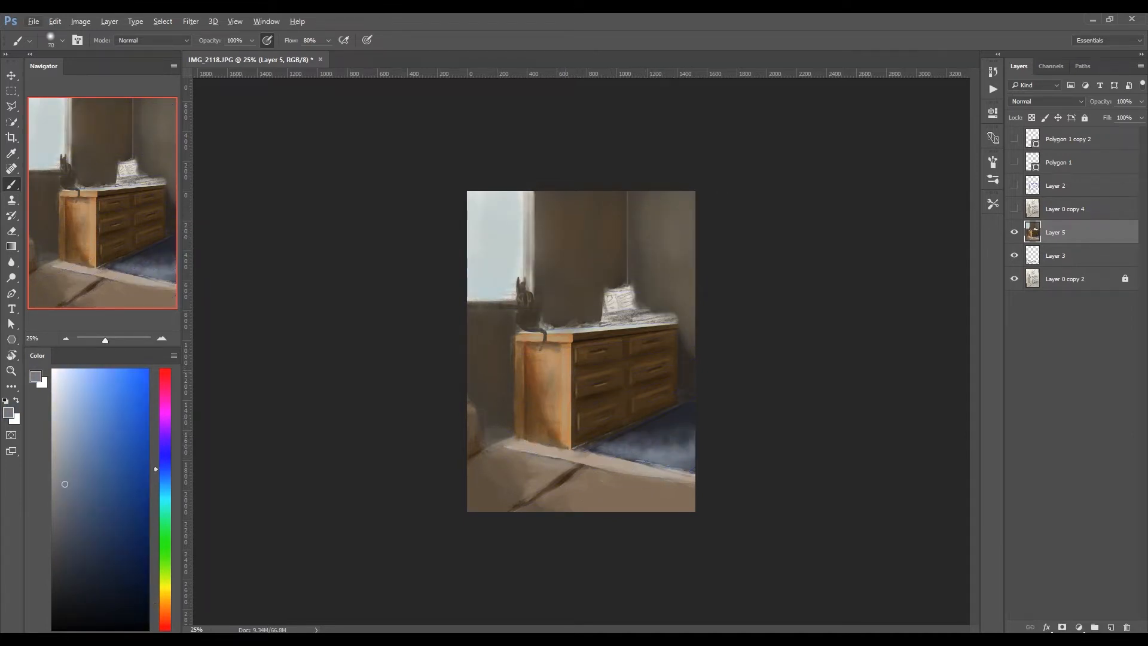
Select the front edge strip of the cabinet top with straight lasso segments and fill it with sampled browns.
key("ctrl+plus")
key("l")
left_click(569, 329)
left_click(711, 316)
left_click(710, 323)
double_click(570, 340)
key("b")
left_click(562, 335, "alt")
left_click(607, 346, "alt")
left_click(574, 412, "alt")
left_click_drag(710, 320, 599, 345)
left_click(634, 330, "alt")
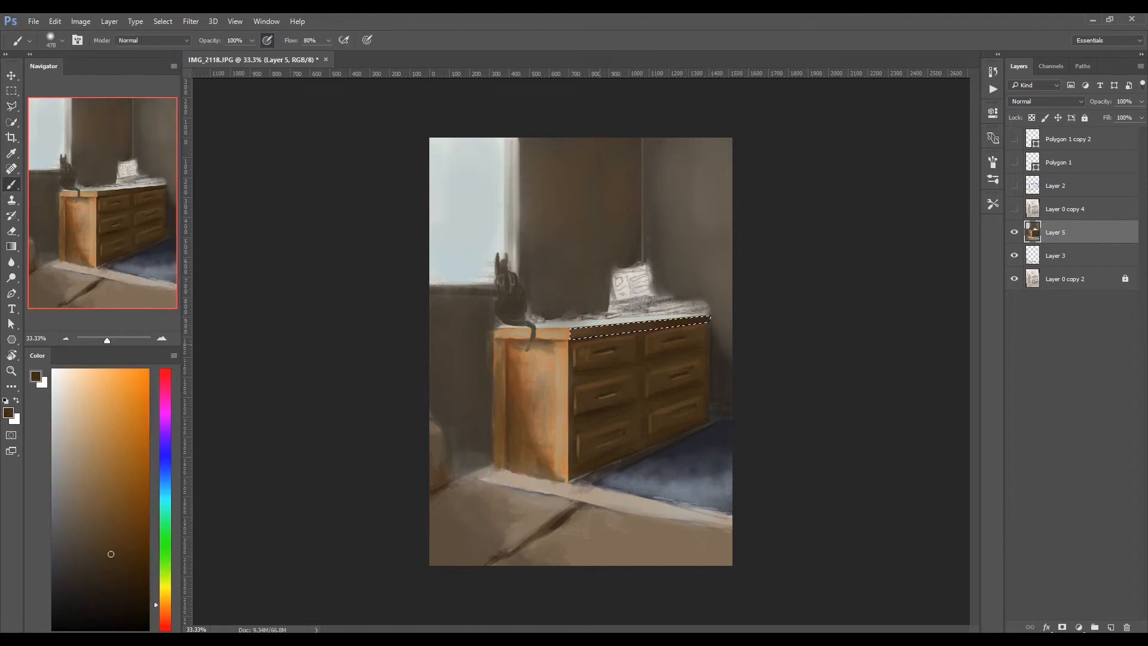
Select the upper surface of the cabinet top with straight lasso segments and paint it with sampled orange.
key("l")
left_click(570, 329)
left_click(711, 315)
left_click(498, 327)
double_click(570, 329)
key("b")
left_click(531, 411, "alt")
mouse_move(676, 318)
left_mouse_down()
mouse_move(556, 326)
mouse_move(670, 318)
left_mouse_up()
Touch up the edges of the cabinet top with sampled colours and a progressively smaller brush.
key("bracketleft")
key("bracketleft")
key("bracketleft")
key("bracketleft")
key("bracketleft")
left_click(479, 263, "alt")
left_click(610, 322, "alt")
left_click(676, 329, "alt")
left_click(565, 326, "alt")
key("bracketleft")
key("bracketleft")
key("bracketleft")
key("bracketleft")
key("bracketleft")
key("bracketleft")
key("bracketleft")
key("bracketleft")
key("bracketleft")
key("bracketleft")
Deepen the foreground floor with a sampled brown in Overlay brush mode.
left_click(432, 495, "alt")
left_click_drag(598, 520, 478, 550)
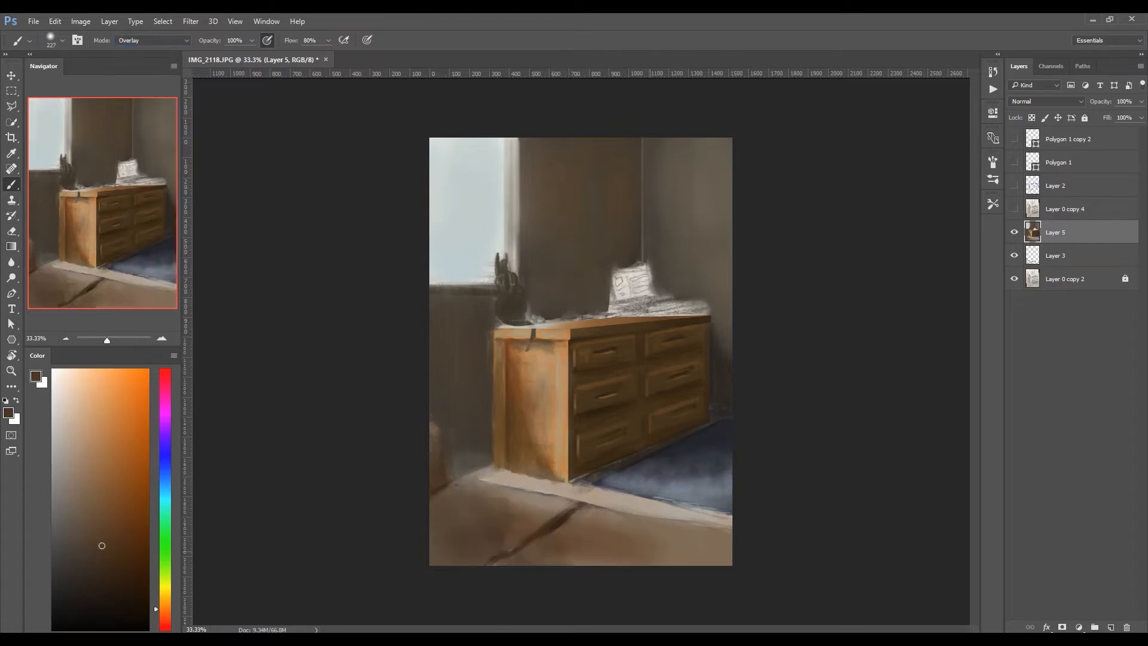
left_click_drag(688, 544, 466, 526)
Add a Hue/Saturation adjustment layer and desaturate the image.
left_click(1079, 627)
left_click_drag(890, 211, 818, 210)
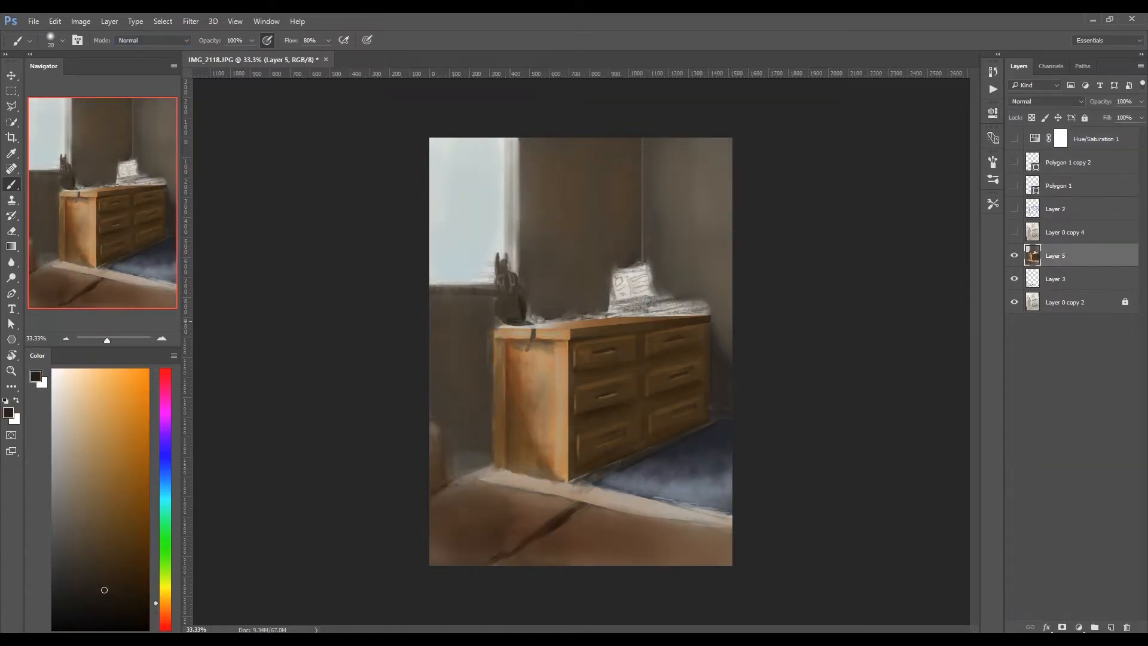
Paint the cat's body, ears and hanging tail on Layer 5 in sampled dark tones.
left_click(518, 264, "alt")
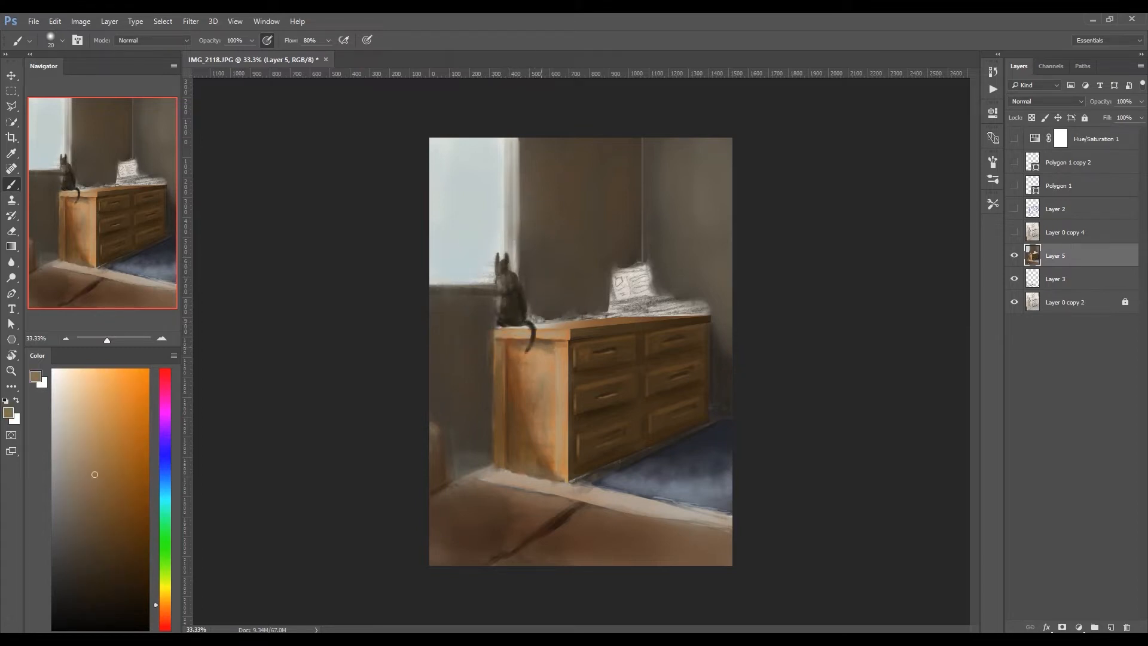
Refine the cabinet top's back edge and the area around the cat's base and tail with sampled colours.
left_click(628, 323, "alt")
left_click_drag(693, 316, 710, 314)
left_click(640, 323, "alt")
left_click(506, 324, "alt")
left_click_drag(505, 326, 530, 328)
left_click(526, 326, "alt")
left_click(529, 327, "alt")
left_click(531, 330, "alt")
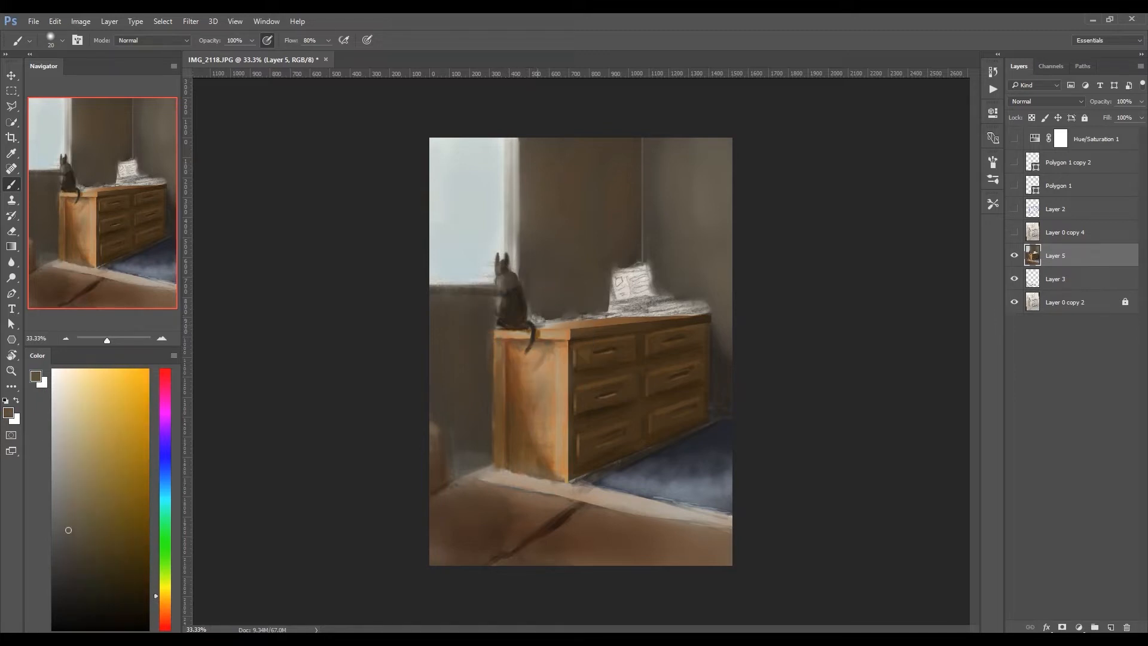
left_click(532, 325, "alt")
Clean up the wall beside the cabinet's far side and beneath the window with sampled tones and a larger brush.
left_click(494, 334, "alt")
left_click(485, 367, "alt")
left_click_drag(494, 331, 492, 414)
left_click(715, 371, "alt")
key("]")
key("]")
key("]")
key("]")
key("]")
left_click(484, 448, "alt")
left_click_drag(469, 284, 483, 284)
Paint the window's dark vertical and horizontal pane bars with a different brush, using the sketch as a guide.
left_click(513, 205, "alt")
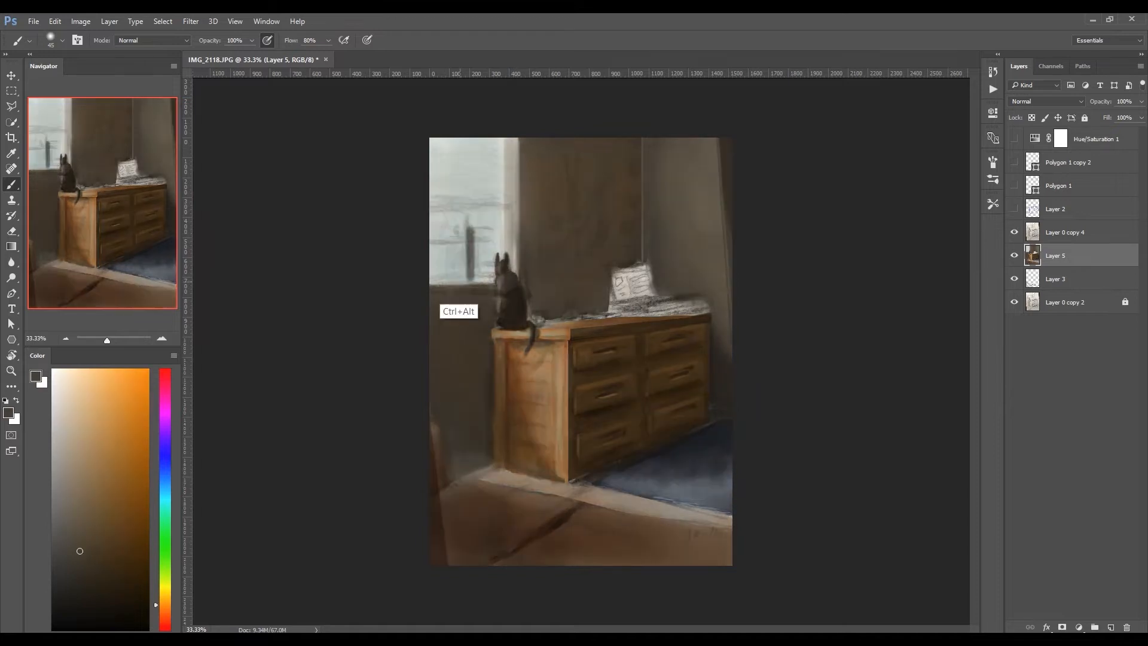
right_click(472, 263)
left_click_drag(467, 211, 467, 282)
left_click(456, 261, "alt")
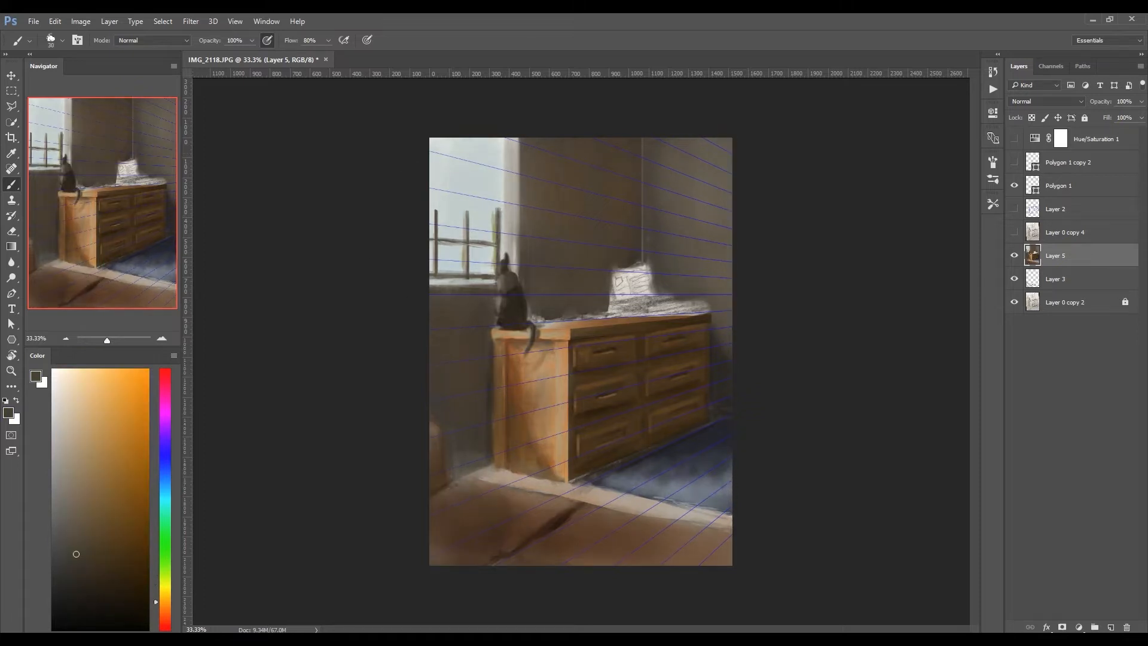
Paint the window blind's slats in sampled dark and grey tones, following the perspective grid lines.
mouse_move(431, 206)
left_mouse_down()
mouse_move(522, 214)
mouse_move(506, 202)
left_mouse_up()
left_click_drag(432, 168, 521, 184)
left_click_drag(441, 140, 520, 160)
left_click_drag(432, 181, 517, 197)
left_click_drag(431, 157, 516, 175)
left_click(448, 212, "alt")
left_click_drag(430, 183, 468, 189)
left_click_drag(451, 173, 515, 194)
left_click(500, 203, "alt")
left_click_drag(485, 149, 516, 155)
left_click(479, 161, "alt")
mouse_move(433, 169)
left_mouse_down()
mouse_move(515, 194)
mouse_move(504, 178)
left_mouse_up()
left_click_drag(478, 163, 515, 174)
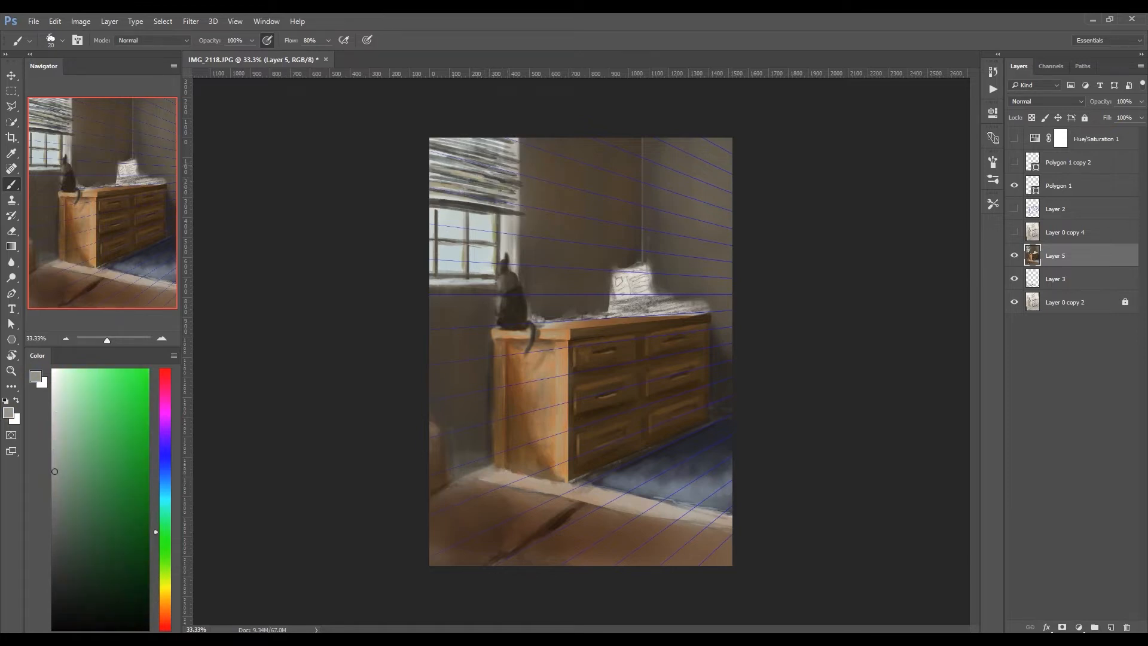
Build up the blind with more slat strokes in sampled greys and slightly enlarge the brush.
left_click(449, 191, "alt")
left_click_drag(430, 173, 509, 188)
left_click(455, 156, "alt")
mouse_move(431, 139)
left_mouse_down()
mouse_move(511, 156)
mouse_move(506, 170)
left_mouse_up()
mouse_move(467, 159)
left_mouse_down()
mouse_move(520, 175)
mouse_move(525, 197)
left_mouse_up()
key("]")
left_click(522, 212, "alt")
Hide the Polygon 1 perspective grid, flip the canvas horizontally and touch up the blind's lower corner.
left_click(1014, 185)
key("ctrl+shift+h")
left_click_drag(637, 216, 652, 231)
Tint the lower slats of the blind with sampled beige tones.
left_click(662, 216, "alt")
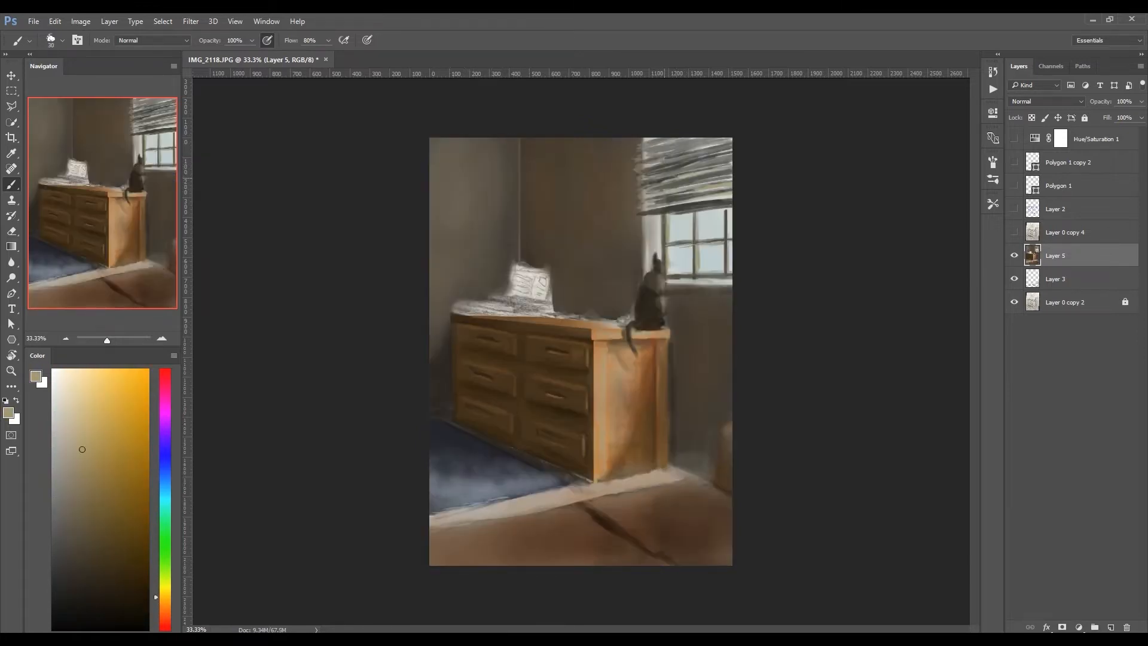
left_click_drag(663, 184, 678, 181)
left_click(662, 211, "alt")
left_click_drag(663, 181, 723, 166)
left_click(669, 181, "alt")
left_click(675, 174, "alt")
Show the Polygon 1 grid and warm the blind's colour with a larger brush in another blending mode.
left_click(1014, 185)
left_click(694, 173, "alt")
left_click(693, 173, "alt")
left_click(153, 41)
left_click(133, 171)
left_click(676, 178, "alt")
key("]")
key("]")
key("]")
key("]")
key("]")
key("]")
left_click_drag(669, 157, 725, 149)
Return the brush to Normal mode, hide the grid and paint finer slats across the blind with a smaller brush.
left_click(677, 174, "alt")
left_click(153, 41)
left_click(133, 50)
left_click(1014, 185)
key("[")
key("[")
key("[")
key("[")
key("[")
left_click(662, 209, "alt")
left_click(670, 201, "alt")
mouse_move(651, 192)
left_mouse_down()
mouse_move(730, 178)
mouse_move(730, 158)
left_mouse_up()
Add thin slat strokes to the upper and lower blind in sampled tones with a further reduced brush.
left_click(694, 175, "alt")
key("[")
key("[")
left_click_drag(641, 163, 730, 143)
left_click_drag(653, 189, 730, 172)
left_click(720, 161, "alt")
left_click(645, 213, "alt")
mouse_move(649, 191)
left_mouse_down()
mouse_move(638, 199)
mouse_move(730, 205)
mouse_move(704, 200)
left_mouse_up()
Define the blind's bottom edge above the window frame with a sampled tone.
left_click(677, 219, "alt")
left_click(681, 224, "alt")
left_click(678, 245, "alt")
left_click_drag(647, 214, 680, 210)
left_click(678, 223, "alt")
left_click(681, 230, "alt")
Paint vertical highlights along the front edge of the cabinet's side panel.
left_click_drag(606, 351, 605, 457)
left_click(599, 413, "alt")
left_click(653, 239, "alt")
left_click(601, 406, "alt")
left_click_drag(600, 359, 599, 458)
left_click(598, 299, "alt")
key("bracketright")
key("bracketright")
key("bracketright")
left_click_drag(564, 313, 606, 317)
left_click(660, 352, "alt")
key("ctrl+alt+z")
mouse_move(650, 239)
left_mouse_down()
mouse_move(657, 261)
mouse_move(654, 243)
left_mouse_up()
left_click(165, 478)
key("ctrl+alt+z")
left_click_drag(711, 156, 726, 174)
key("ctrl+alt+z")
left_click_drag(676, 216, 721, 218)
key("ctrl+alt+z")
Soften the back wall next to the window with vertical strokes, finishing in Normal brush mode with a sampled wall colour.
left_click_drag(628, 230, 625, 302)
left_click_drag(615, 179, 618, 305)
left_click(153, 41)
left_click(131, 51)
left_click(604, 287, "alt")
left_click_drag(622, 248, 619, 299)
Show the Polygon 1 grid, set the brush flow to 100% and paint the wall just below the window sill.
left_click(1015, 232)
left_click(1015, 232)
left_click(1064, 232)
left_click(1056, 255)
left_click(1014, 185)
key("ctrl+plus")
left_click(759, 261, "alt")
left_click(329, 41)
left_click(367, 54)
left_click_drag(709, 271, 806, 270)
Paint the window sill and the shadow beneath it with another brush preset and sampled colours.
left_click(762, 250, "alt")
right_click(711, 249)
double_click(744, 335)
mouse_move(712, 252)
left_mouse_down()
mouse_move(806, 253)
mouse_move(807, 263)
left_mouse_up()
left_click(736, 266, "alt")
left_click_drag(703, 276, 806, 293)
left_click(646, 287, "alt")
Blend the back wall beside the window using sampled wall colours.
key("ctrl+minus")
left_click(578, 203, "alt")
left_click(595, 190, "alt")
key("bracketleft")
key("bracketleft")
key("bracketleft")
key("bracketleft")
Paint the edge of the cabinet top next to the cat with a smaller brush and colours sampled from the cabinet and wall.
left_click(663, 317, "alt")
left_click(595, 323, "alt")
key("ctrl+plus")
key("bracketleft")
key("bracketleft")
key("bracketleft")
key("bracketleft")
key("bracketleft")
key("bracketleft")
key("bracketleft")
key("bracketleft")
left_click(579, 302, "alt")
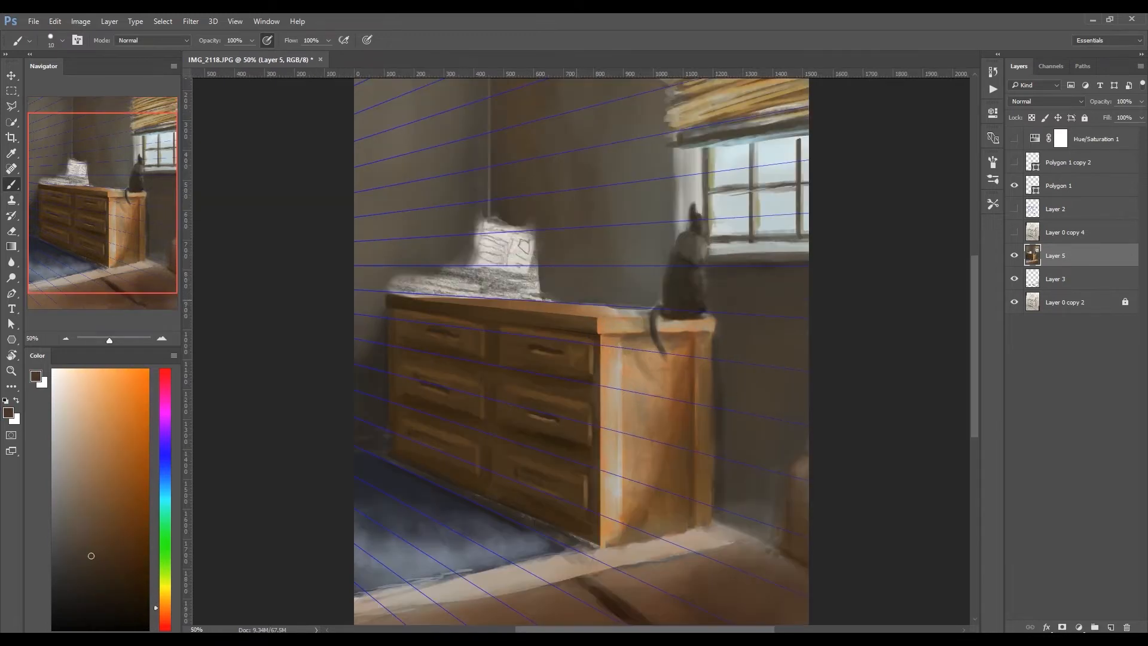
left_click(617, 301, "alt")
left_click(598, 304, "alt")
Trim the outline of the white upright object on the cabinet with wall colour and paint its base with the cat's dark colour.
key("bracketleft")
key("bracketleft")
key("bracketleft")
left_click(486, 259, "alt")
mouse_move(479, 222)
left_mouse_down()
mouse_move(531, 214)
mouse_move(528, 259)
left_mouse_up()
mouse_move(478, 232)
left_mouse_down()
mouse_move(464, 264)
mouse_move(531, 218)
left_mouse_up()
left_click(683, 293, "alt")
mouse_move(429, 275)
left_mouse_down()
mouse_move(531, 277)
mouse_move(468, 271)
mouse_move(519, 274)
left_mouse_up()
Show the Polygon 1 copy 2 grid and paint the slanted side and lower edge of the upright object with sampled colours.
left_click(1014, 162)
left_click(485, 280, "alt")
left_click(478, 276, "alt")
left_click(522, 275, "alt")
mouse_move(546, 221)
left_mouse_down()
mouse_move(525, 274)
mouse_move(532, 265)
left_mouse_up()
left_click(539, 241, "alt")
left_click(542, 236, "alt")
left_click(522, 276, "alt")
left_click_drag(537, 273, 532, 284)
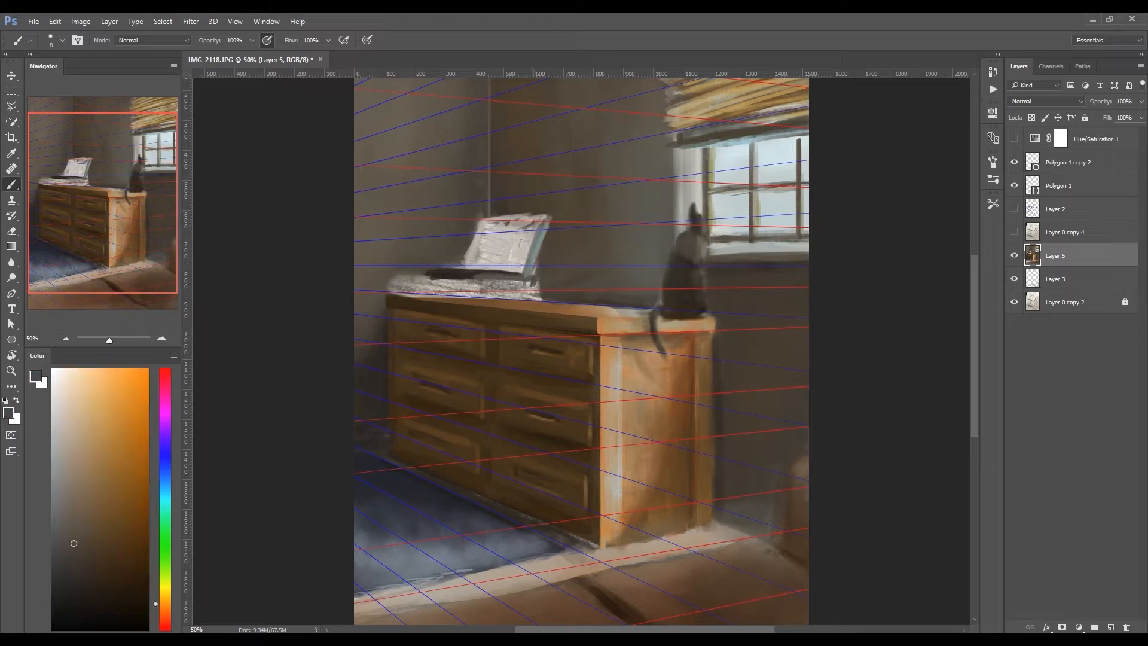
Refine the far end of the dark base and the adjoining slanted edge of the upright object with sampled colours.
left_click(441, 307, "alt")
left_click_drag(442, 273, 423, 276)
left_click(472, 255, "alt")
left_click_drag(474, 239, 464, 266)
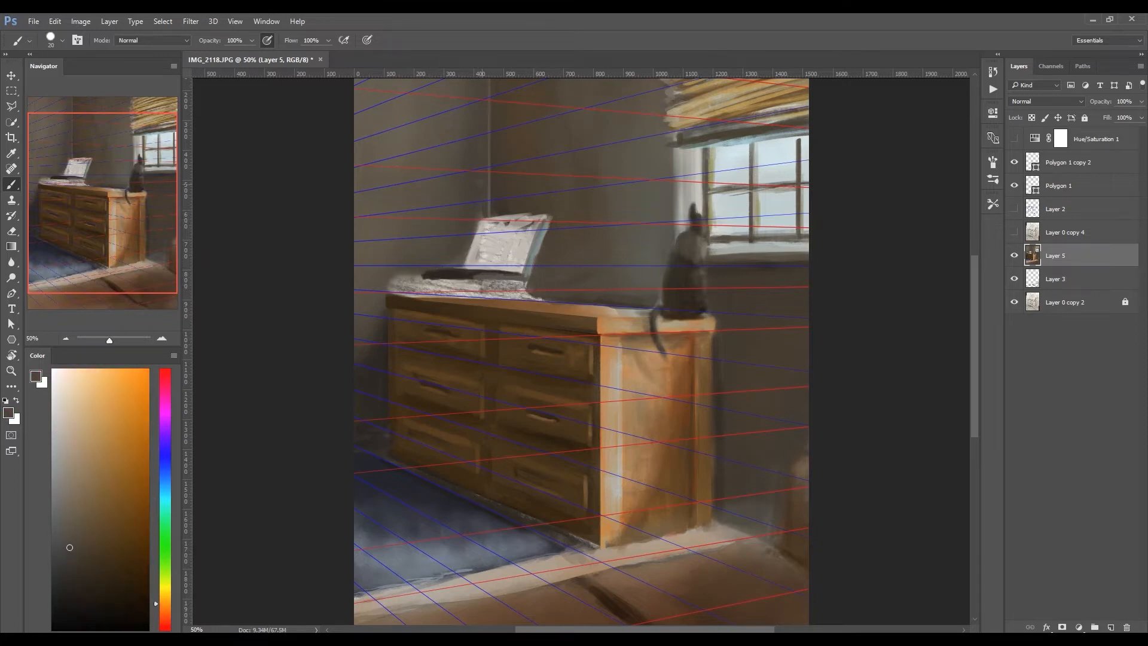
Flip the image horizontally and paint the back wall around the upright object with sampled colours and an enlarged brush.
left_click(438, 219, "alt")
key("ctrl+shift+h")
left_click_drag(693, 197, 625, 300)
left_click(626, 258, "alt")
key("bracketright")
key("bracketright")
key("bracketright")
key("bracketright")
key("bracketright")
key("bracketright")
left_click(658, 239, "alt")
left_click_drag(652, 201, 650, 228)
left_click(583, 249, "alt")
left_click_drag(508, 467, 436, 273)
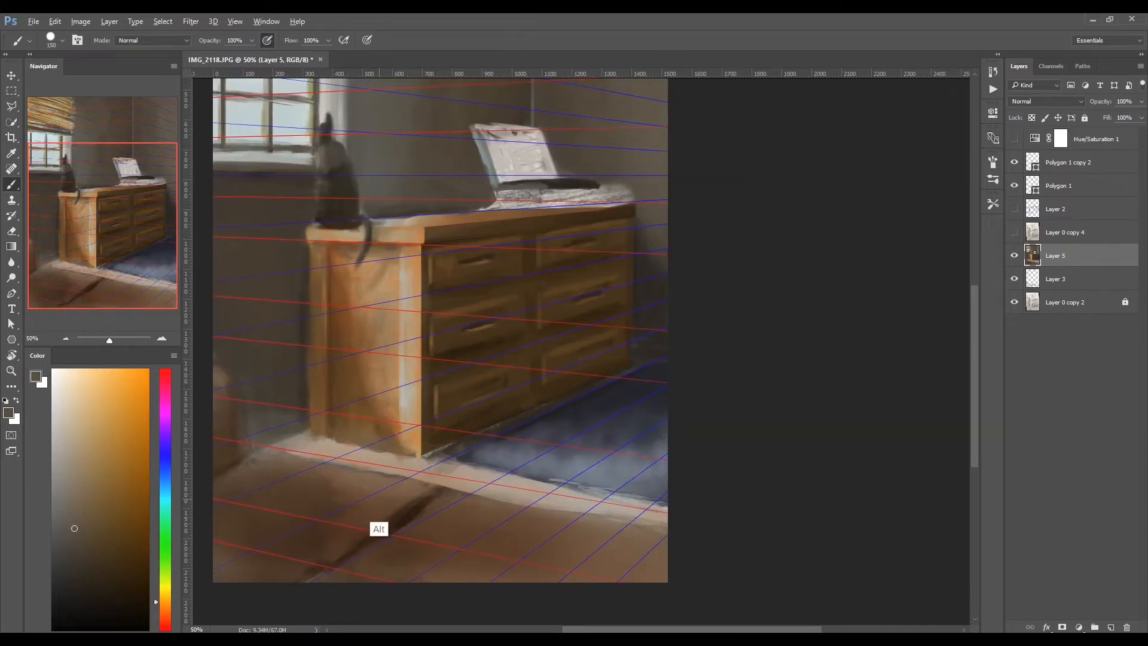
Select the brown area at the painting's left edge freehand, adjust its tones with Levels and deselect it.
left_click(381, 495, "alt")
key("l")
key("shift+l")
key("shift+l")
left_click_drag(213, 364, 226, 376)
key("ctrl+minus")
key("ctrl+minus")
left_click_drag(472, 451, 464, 478)
key("ctrl+l")
left_click_drag(892, 260, 881, 259)
left_click(1008, 149)
key("ctrl+d")
Paint the floor's lower right corner and the dark diagonal gap across the floor with sampled browns.
key("b")
left_click(622, 488, "alt")
left_click_drag(694, 490, 676, 510)
left_click(546, 495, "alt")
left_click(657, 507, "alt")
mouse_move(573, 472)
left_mouse_down()
mouse_move(538, 503)
mouse_move(552, 475)
mouse_move(511, 477)
mouse_move(471, 508)
left_mouse_up()
Refine the far end of the floor's dark gap with a smaller brush and colours sampled around it.
key("bracketleft")
key("bracketleft")
key("bracketleft")
key("bracketleft")
key("bracketleft")
key("bracketleft")
left_click(538, 506, "alt")
left_click(532, 498, "alt")
left_click(539, 469, "alt")
left_click(527, 488, "alt")
Paint the brown floor along the light strip near the carpet with an enlarged brush and sampled colours.
key("bracketright")
key("bracketright")
key("bracketright")
key("bracketright")
key("bracketright")
left_click(515, 463, "alt")
left_click(507, 500, "alt")
left_click(610, 482, "alt")
left_click_drag(637, 474, 604, 470)
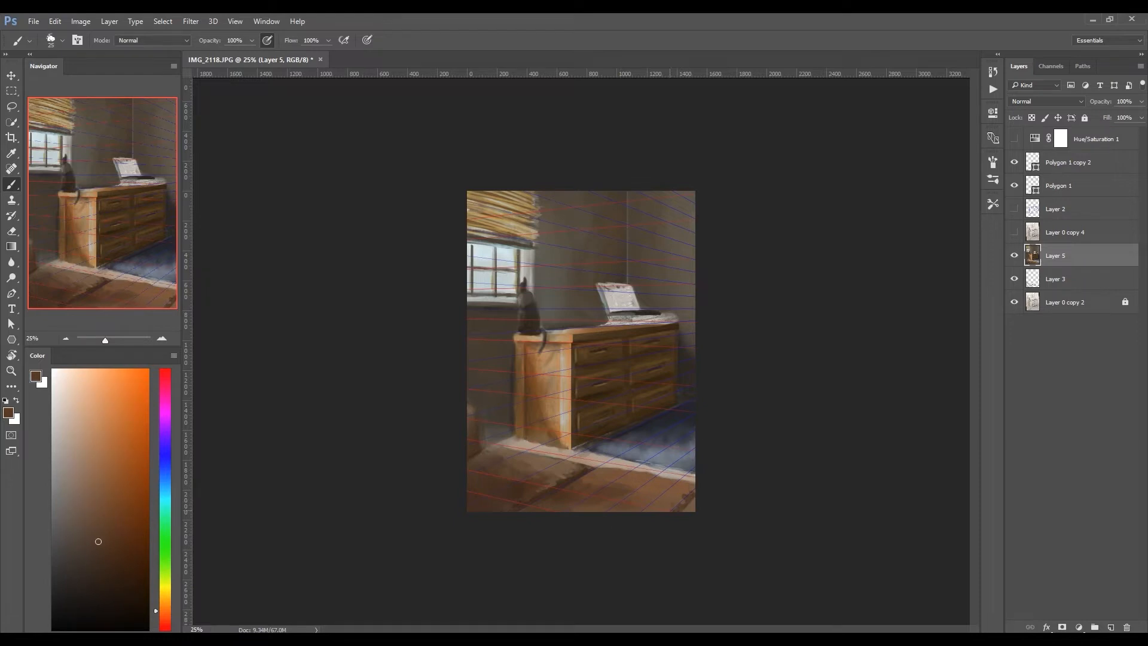
Paint the brown floor's upper edge in front of the cabinet's narrow side with sampled colours and a reduced brush.
left_click(610, 500, "alt")
key("bracketleft")
key("bracketleft")
key("bracketleft")
left_click(493, 466, "alt")
left_click_drag(504, 470, 526, 478)
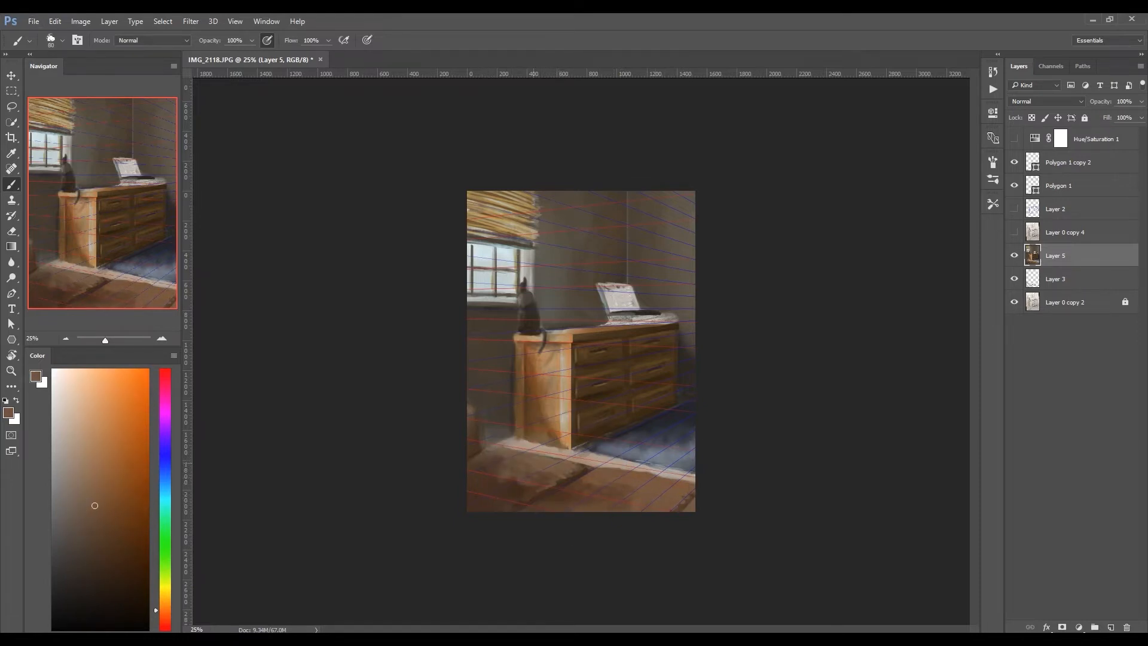
Sharpen the brown floor's edge and the dark gap running through it with sampled colours.
key("ctrl+plus")
left_click_drag(511, 460, 501, 467)
left_click(589, 466, "alt")
mouse_move(585, 473)
left_mouse_down()
mouse_move(604, 476)
mouse_move(593, 483)
left_mouse_up()
left_click(575, 497, "alt")
left_click_drag(577, 483, 497, 524)
Paint the light floor strip and the carpet's edge beside the cabinet's near bottom corner with sampled colours.
left_click_drag(506, 479, 333, 419)
left_click(423, 393, "alt")
left_click_drag(422, 385, 448, 379)
left_click(458, 382, "alt")
left_click_drag(456, 379, 537, 366)
left_click(515, 384, "alt")
Paint the upper part of the cabinet's narrow side with sampled colours and check it against the Layer 0 copy 4 sketch.
left_click(360, 359, "alt")
left_click(378, 251, "alt")
mouse_move(323, 218)
left_mouse_down()
mouse_move(323, 204)
mouse_move(359, 231)
left_mouse_up()
left_click(1015, 232)
key("bracketleft")
key("bracketleft")
key("bracketleft")
key("bracketleft")
key("bracketleft")
key("bracketleft")
key("bracketleft")
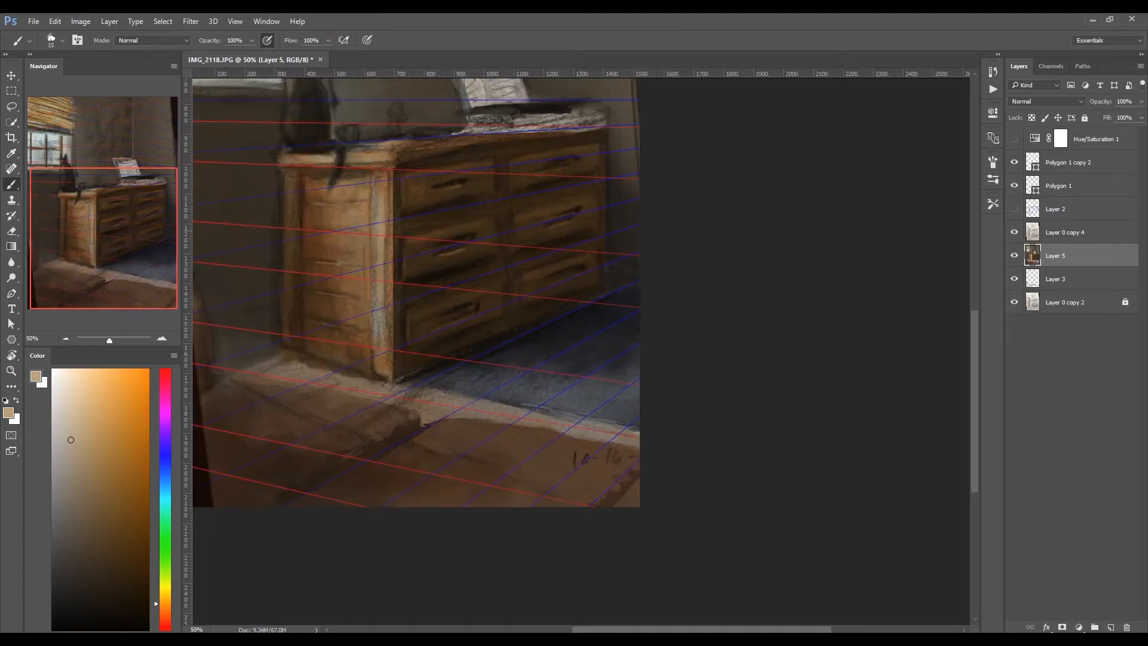
left_click(1014, 232)
Paint dark and light horizontal slat lines across the cabinet's narrow side with sampled colours.
left_click(435, 277, "alt")
key("bracketright")
key("bracketright")
left_click_drag(316, 201, 342, 201)
left_click_drag(332, 259, 315, 257)
left_click(325, 200, "alt")
left_click_drag(313, 199, 356, 203)
Paint the bottom edge of the cabinet's narrow side where it meets the floor with sampled colours.
key("ctrl+minus")
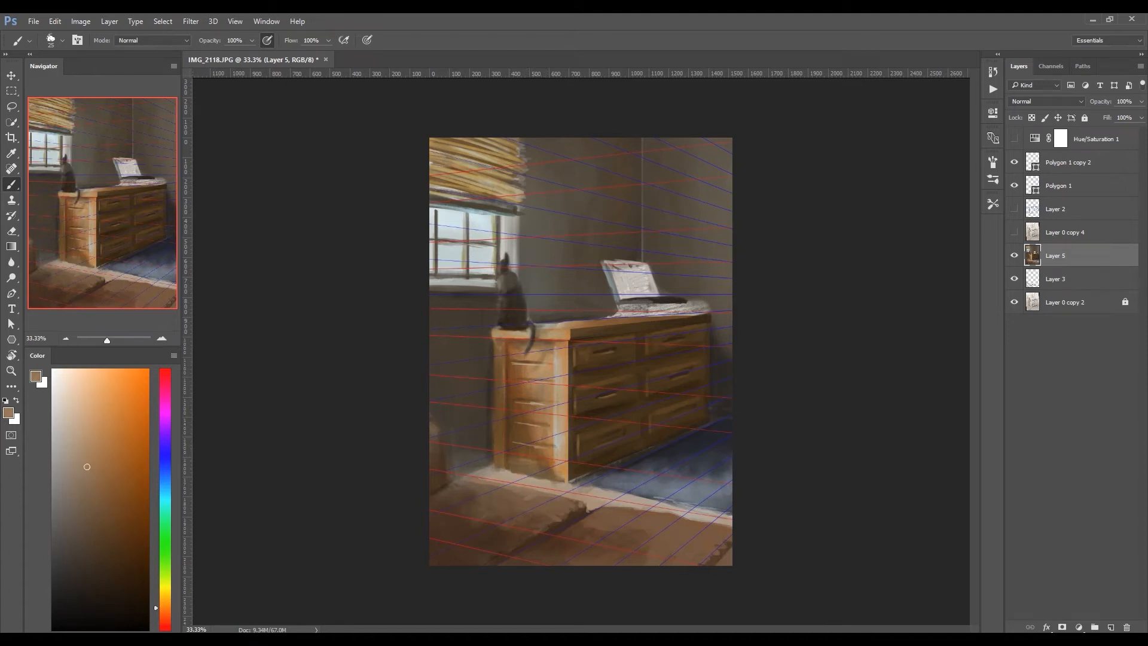
left_click_drag(497, 476, 513, 475)
left_click(492, 474, "alt")
mouse_move(497, 476)
left_mouse_down()
mouse_move(479, 474)
mouse_move(564, 484)
mouse_move(510, 471)
left_mouse_up()
left_click(516, 472, "alt")
key("bracketright")
key("bracketright")
key("bracketright")
left_click(505, 467, "alt")
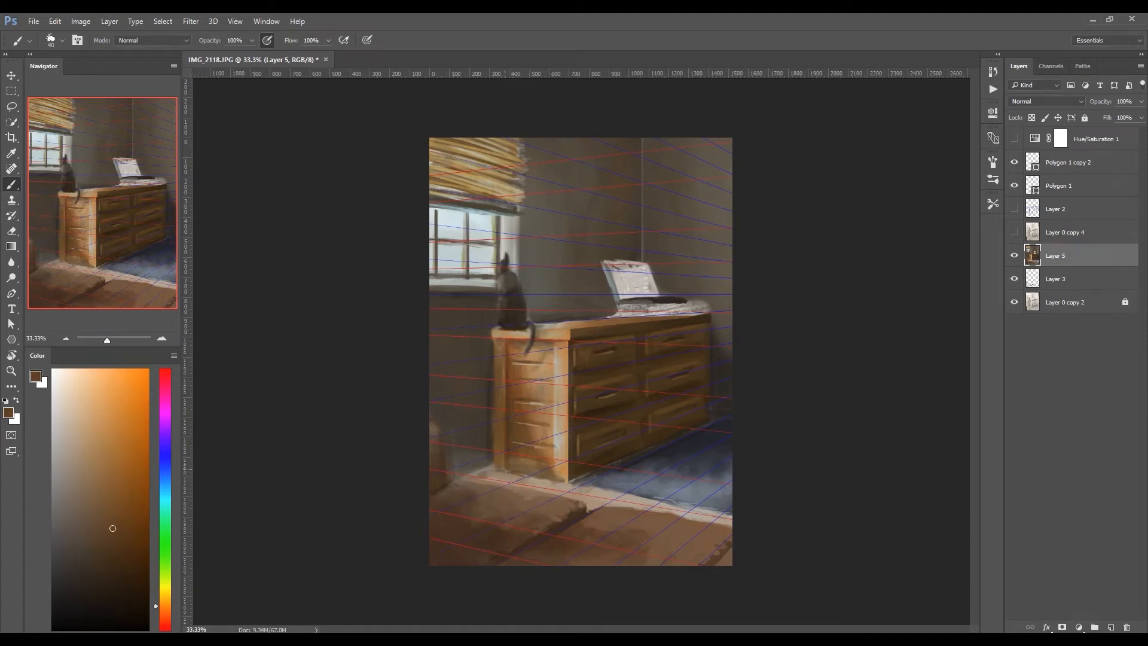
Paint the light floor strip beside the cabinet's base and the adjoining bottom edge of the wall with sampled colours.
left_click(488, 497, "alt")
left_click_drag(513, 478, 466, 471)
left_click(495, 479, "alt")
key("bracketleft")
key("bracketleft")
key("bracketleft")
key("bracketleft")
key("bracketleft")
key("bracketleft")
left_click(482, 472, "alt")
left_click(476, 460, "alt")
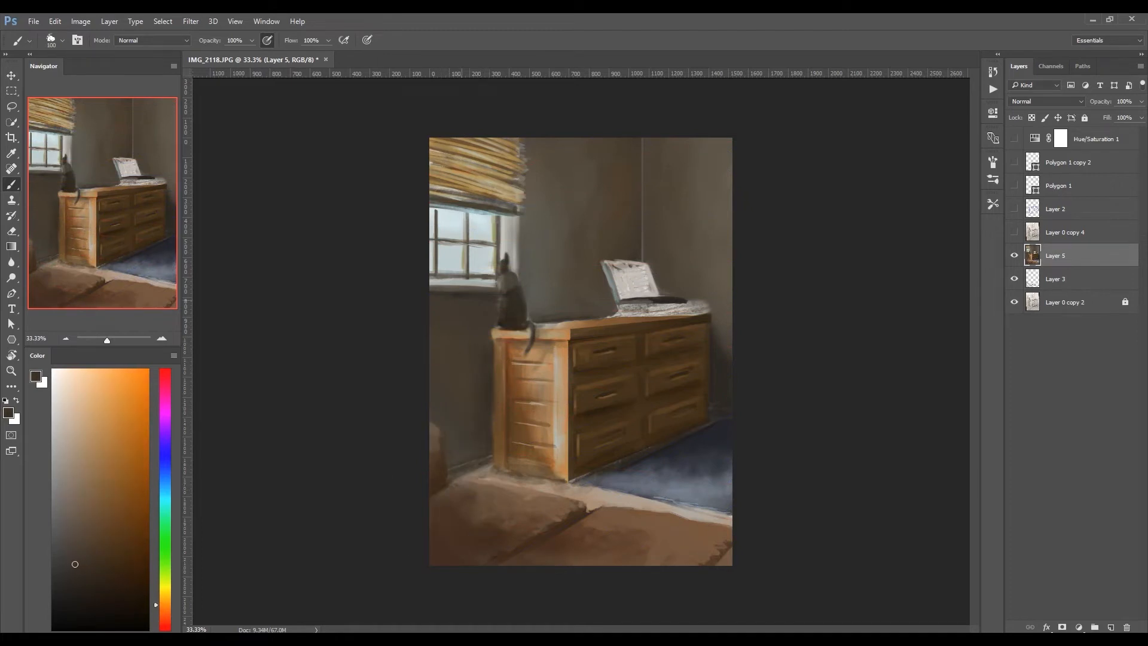
Sample the back wall colour and adjust the tones of Layer 5 with Levels.
left_click(599, 208, "alt")
key("ctrl+l")
mouse_move(891, 261)
left_mouse_down()
mouse_move(912, 262)
mouse_move(895, 262)
left_mouse_up()
left_click(1008, 149)
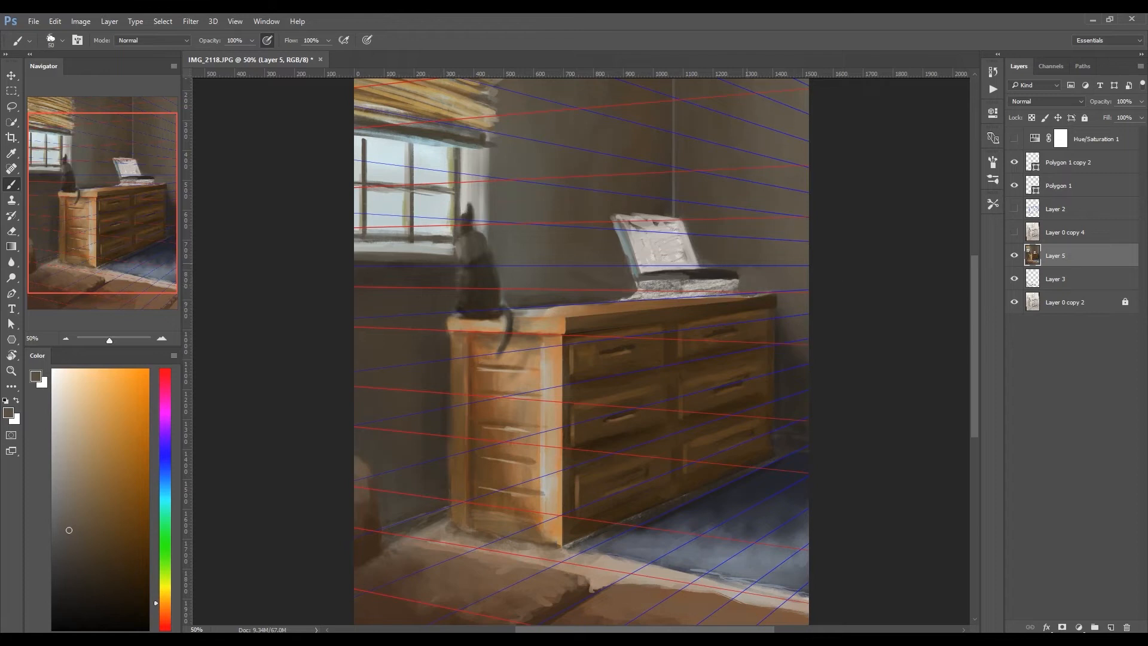
Paint the long edge of the cabinet top with a much smaller brush and sampled colours.
key("bracketleft")
key("bracketleft")
key("bracketleft")
key("bracketleft")
key("bracketleft")
key("bracketleft")
key("bracketleft")
left_click(751, 303, "alt")
left_click_drag(751, 295, 679, 298)
left_click(543, 312, "alt")
left_click_drag(559, 311, 595, 308)
left_click(568, 311, "alt")
Refine the near corner of the cabinet top with sampled wood colours.
left_click(609, 336, "alt")
left_click(598, 350, "alt")
left_click(568, 314, "alt")
left_click(551, 347, "alt")
left_click(544, 386, "alt")
left_click(549, 319, "alt")
left_click_drag(563, 316, 604, 313)
left_click(547, 321, "alt")
Paint the cabinet's lower front edge and touch up its light corner post with sampled colours.
left_click(571, 552, "alt")
left_click_drag(564, 545, 592, 533)
left_click(613, 522, "alt")
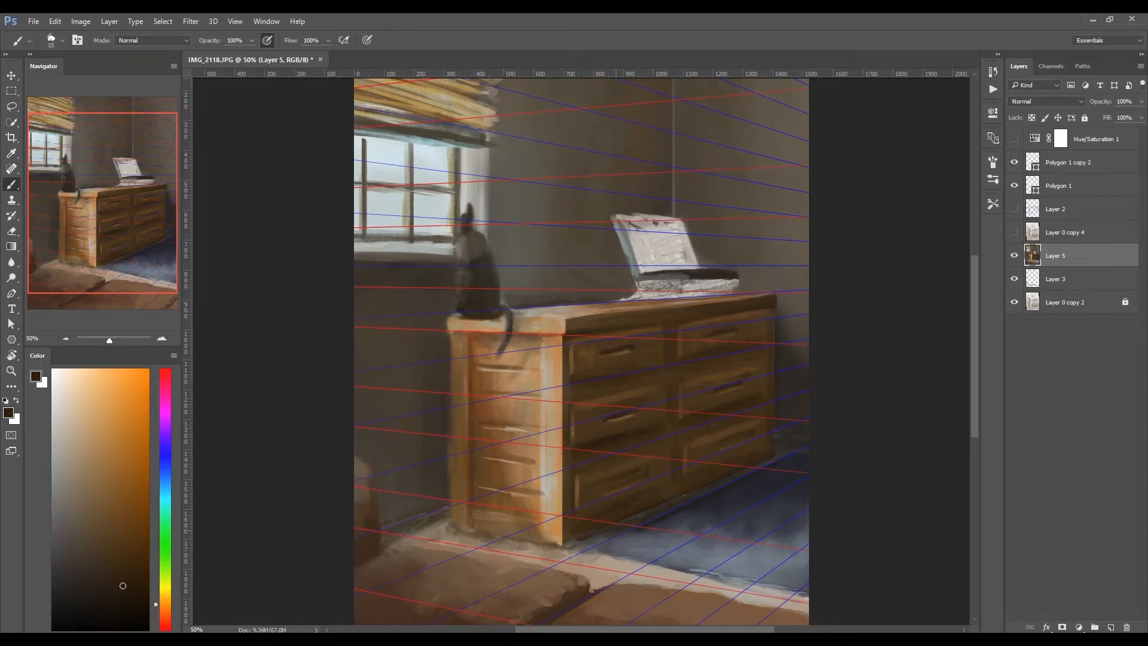
left_click(638, 556, "alt")
left_click(546, 508, "alt")
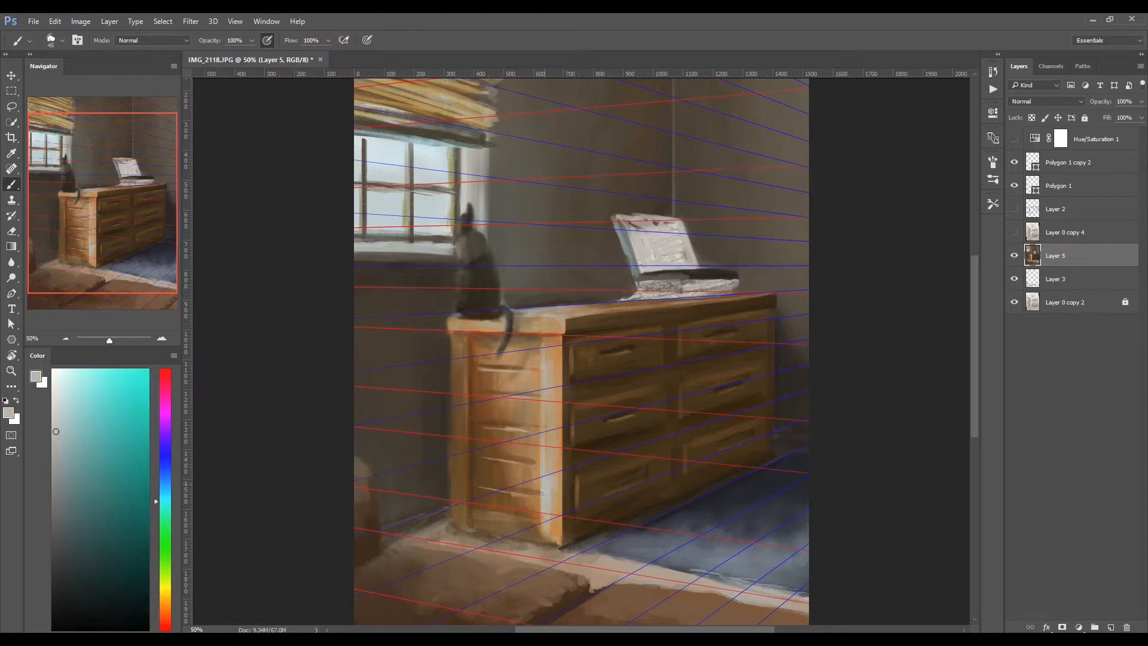
left_click(536, 348, "alt")
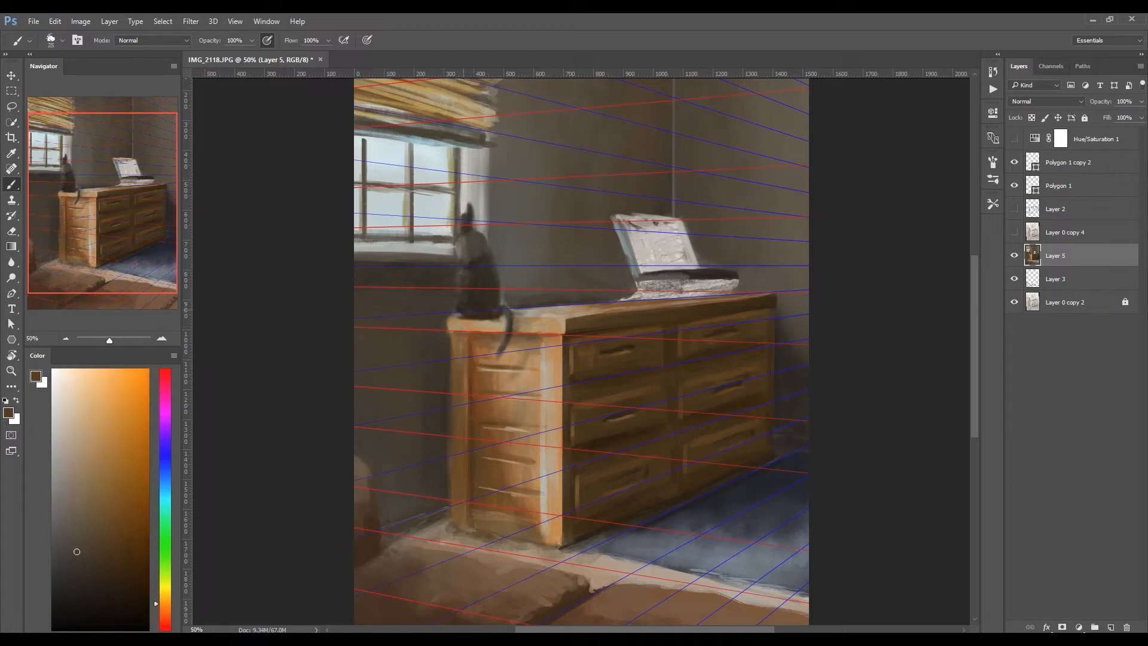
Repaint the cat's ears, face and chest outline with colours sampled from the cat and its surroundings.
left_click(475, 243, "alt")
left_click(450, 247, "alt")
left_click_drag(455, 245, 455, 260)
left_click(461, 269, "alt")
left_click(470, 216, "alt")
left_click_drag(459, 206, 463, 221)
left_click(451, 205, "alt")
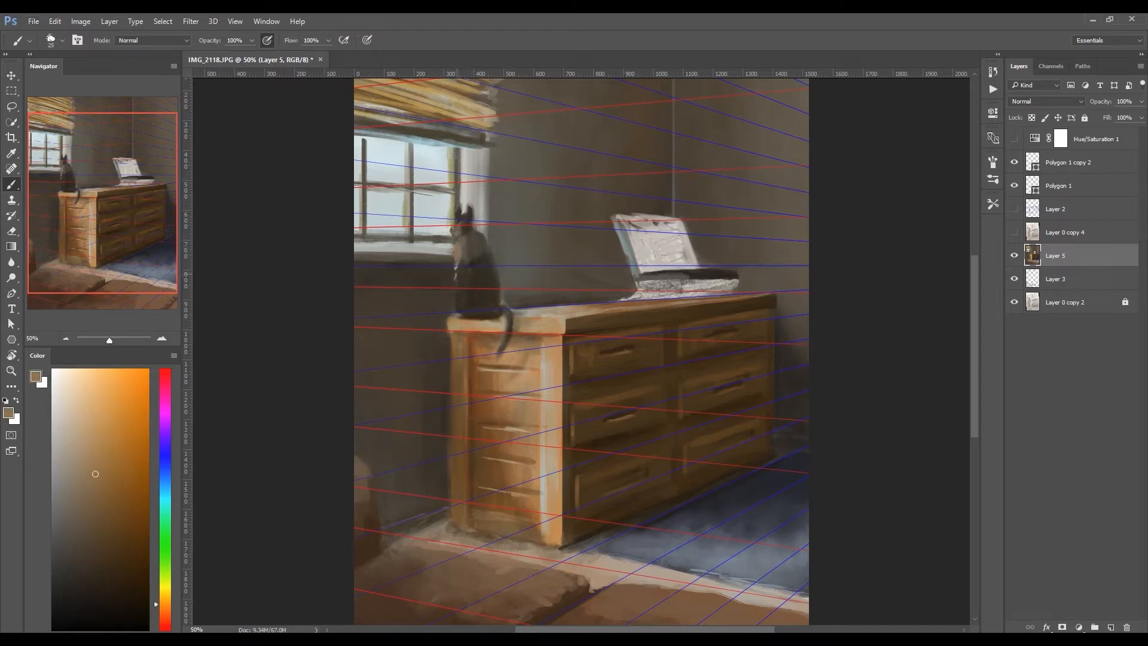
left_click(444, 226, "alt")
Paint dark fur patches down the cat's back with a smaller brush and sampled colours.
key("bracketleft")
key("bracketleft")
key("bracketleft")
left_click(481, 303, "alt")
left_click_drag(471, 235, 479, 258)
left_click_drag(479, 252, 487, 275)
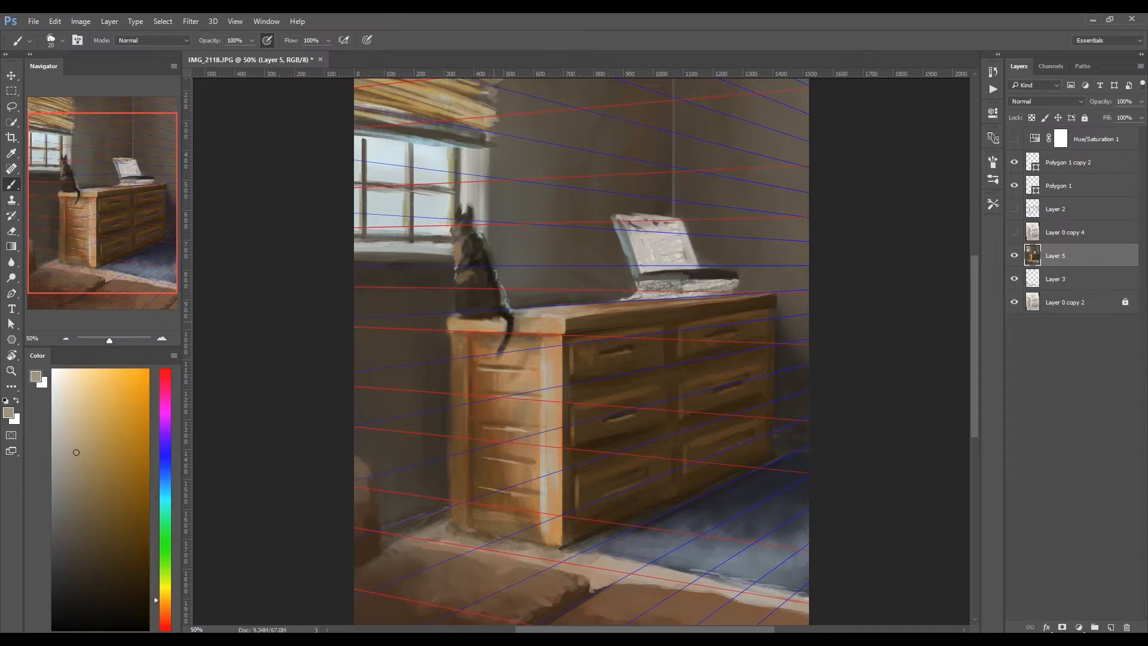
left_click(468, 322, "alt")
left_click(457, 290, "alt")
Check the cat against the Layer 0 copy 4 sketch and paint brown fur on its lower body with a finer brush.
left_click(1014, 232)
left_click(1014, 232)
key("ctrl+plus")
key("ctrl+plus")
key("bracketleft")
key("bracketleft")
key("bracketleft")
left_click(494, 307, "alt")
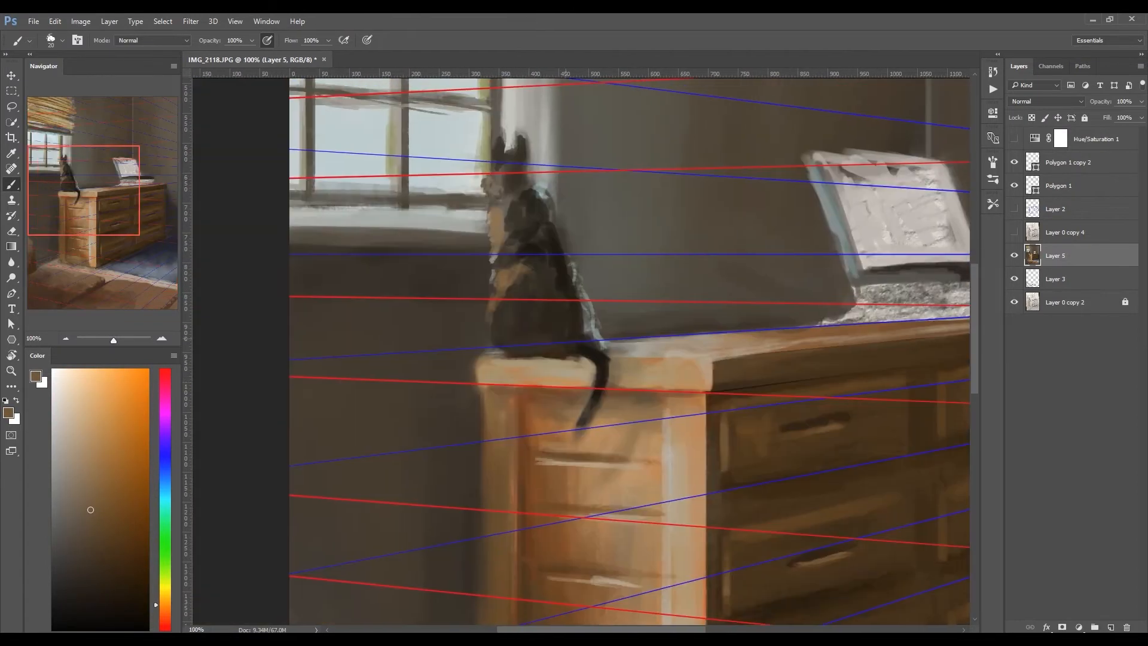
left_click(491, 276, "alt")
mouse_move(486, 346)
left_mouse_down()
mouse_move(495, 350)
mouse_move(498, 322)
mouse_move(528, 283)
left_mouse_up()
Blend the brown and dark fur patches on the cat's side with sampled colours and an enlarged brush.
left_click(493, 305, "alt")
left_click(519, 313, "alt")
left_click(506, 277, "alt")
mouse_move(538, 270)
left_mouse_down()
mouse_move(538, 289)
mouse_move(515, 308)
left_mouse_up()
key("bracketright")
key("bracketright")
key("bracketright")
key("bracketright")
left_click_drag(511, 283, 512, 298)
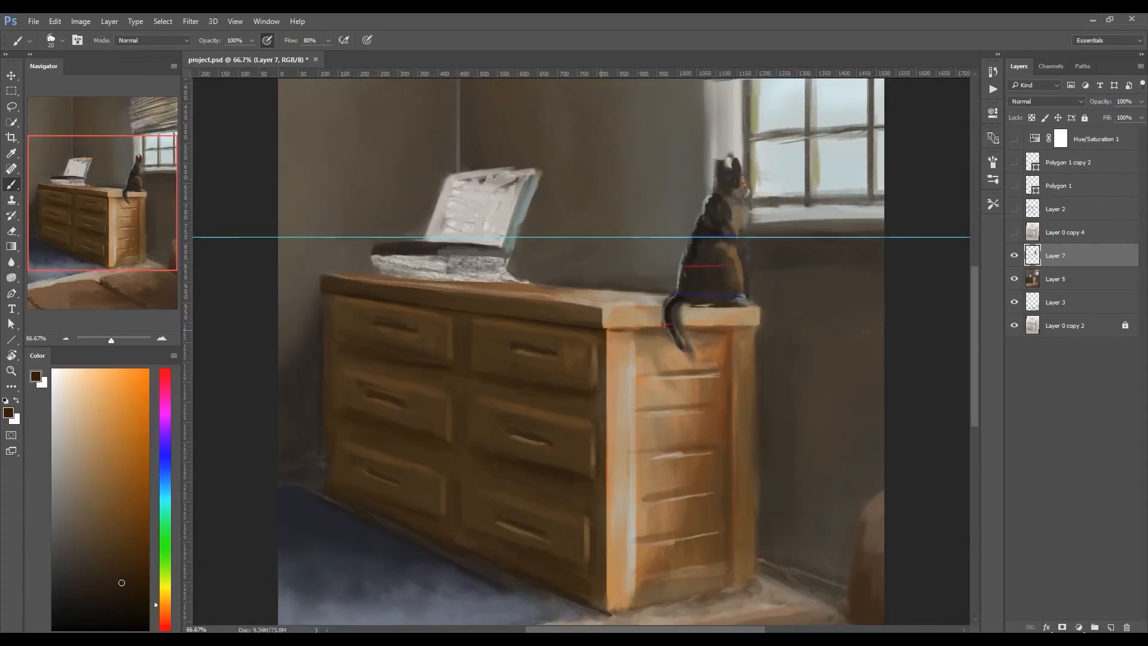
Paint a straight wood-coloured stroke down the cabinet's far corner post and blend the side panel with a larger brush.
left_click(639, 329, "alt")
left_click(734, 330)
left_click(729, 556, "shift")
key("bracketright")
key("bracketright")
key("bracketright")
key("bracketright")
mouse_move(728, 547)
left_mouse_down()
mouse_move(666, 597)
mouse_move(643, 485)
left_mouse_up()
Darken the bottom edge of the cabinet's side panel with a thin brush and a sampled dark brown.
left_click(705, 575, "alt")
key("bracketleft")
key("bracketleft")
key("bracketleft")
key("bracketleft")
key("bracketleft")
key("bracketleft")
key("bracketleft")
left_click(598, 522, "alt")
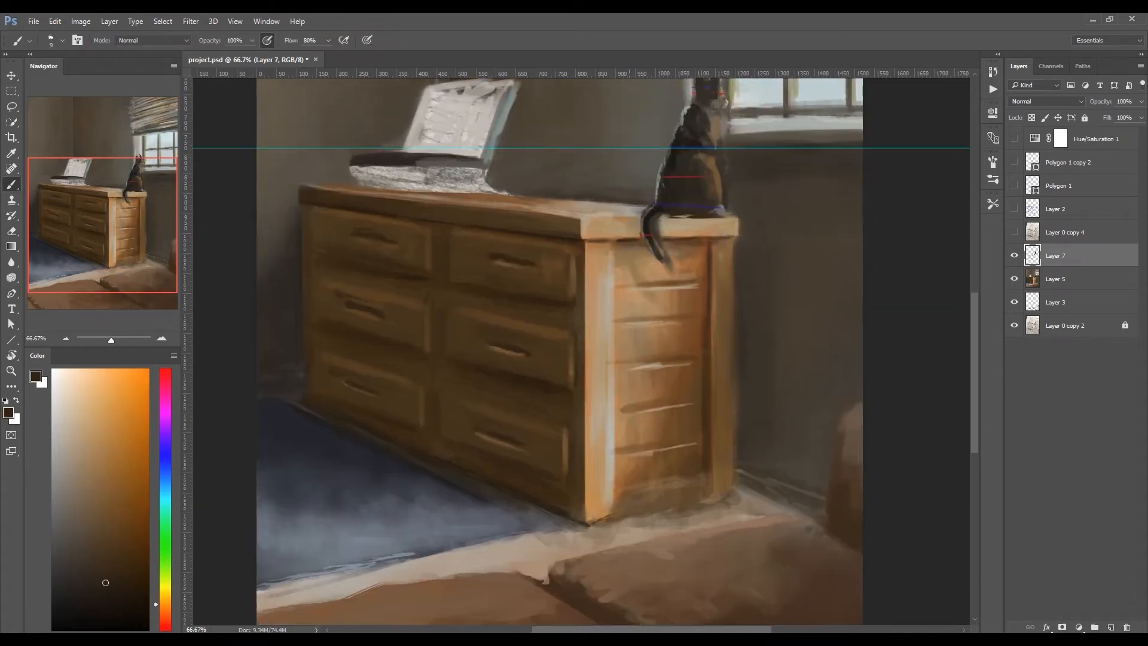
mouse_move(721, 497)
left_mouse_down()
mouse_move(601, 525)
mouse_move(683, 518)
left_mouse_up()
Blend the floor and carpet edge near the cabinet's foot with sampled colours and a larger brush.
left_click(510, 546, "alt")
key("bracketright")
key("bracketright")
key("bracketright")
key("bracketright")
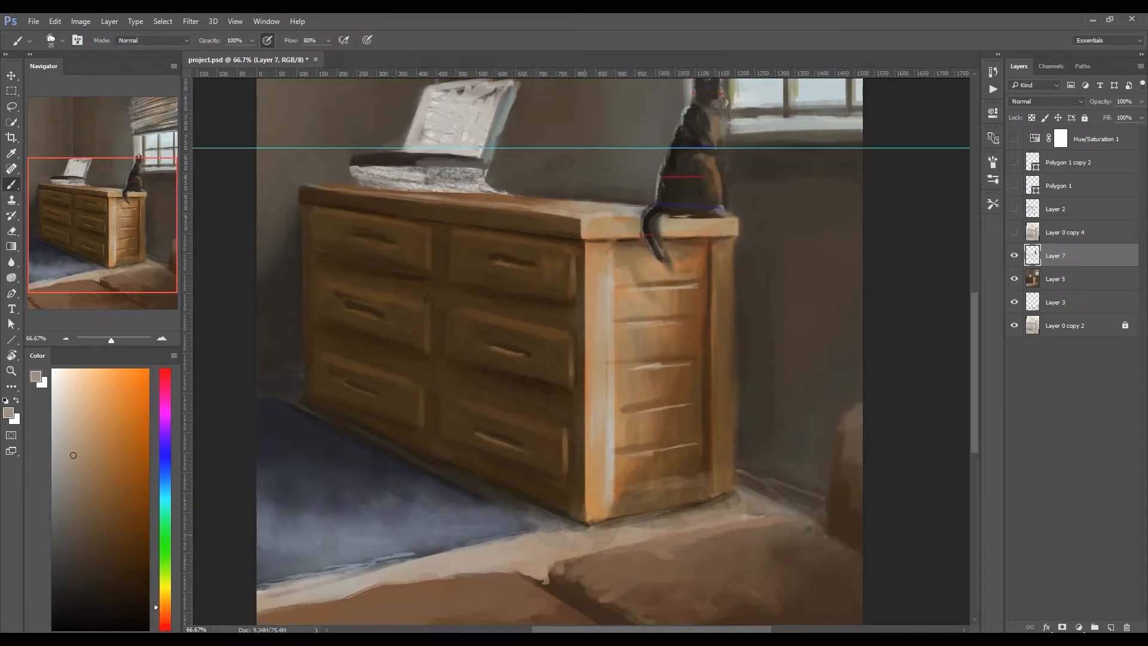
left_click(513, 523, "alt")
left_click(503, 515, "alt")
left_click_drag(557, 526, 553, 430)
Touch up the wall and cabinet edge around the far corner post using a smaller brush and sampled colours.
left_click(574, 448, "alt")
key("bracketleft")
key("bracketleft")
left_click(698, 431, "alt")
left_click(736, 388, "alt")
left_click_drag(738, 393, 781, 407)
Repaint the cabinet's lit corner post and adjoining side panel with vertical strokes of sampled wood tones.
left_click_drag(711, 311, 610, 469)
key("bracketright")
left_click_drag(617, 335, 623, 524)
left_click(615, 469, "alt")
left_click(607, 327, "alt")
mouse_move(616, 380)
left_mouse_down()
mouse_move(616, 351)
mouse_move(620, 456)
left_mouse_up()
left_click(615, 365, "alt")
left_click_drag(614, 326, 614, 355)
Refine the cabinet top around the cat's tail with a progressively smaller brush and sampled colours.
key("bracketleft")
left_click(563, 288, "alt")
left_click(563, 292, "alt")
left_click_drag(551, 288, 553, 299)
left_click(535, 288, "alt")
left_click(535, 288, "alt")
key("bracketleft")
key("bracketleft")
key("bracketleft")
key("bracketleft")
left_click(534, 288, "alt")
Paint over the cat's lower body with an enlarged brush and fur colours sampled nearby.
left_click(565, 263, "alt")
left_click(589, 257, "alt")
left_click(577, 254, "alt")
key("bracketright")
key("bracketright")
key("bracketright")
left_click(568, 251, "alt")
left_click_drag(558, 246, 590, 241)
mouse_move(557, 268)
left_mouse_down()
mouse_move(609, 271)
mouse_move(591, 242)
left_mouse_up()
left_click(603, 252, "alt")
left_click(566, 256, "alt")
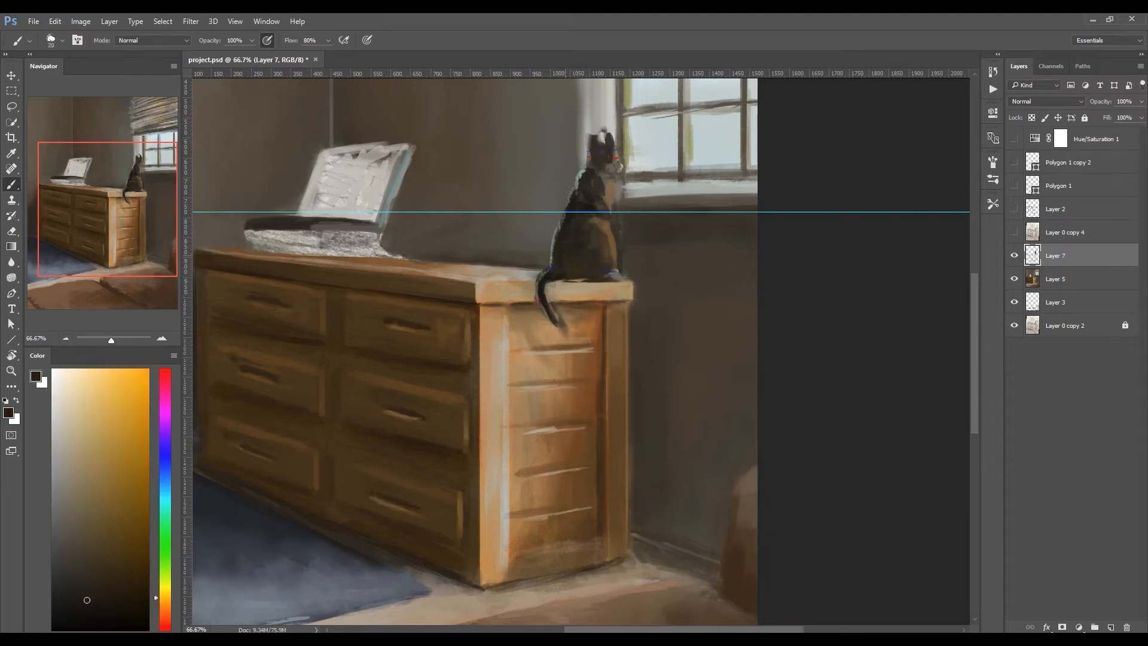
Retouch the base of the cat's tail with a finer brush and a sampled dark colour.
left_click(574, 205, "alt")
left_click(537, 276, "alt")
key("bracketleft")
key("bracketleft")
key("bracketleft")
key("bracketleft")
left_click(543, 287, "alt")
left_click_drag(541, 287, 543, 306)
left_click(552, 242, "alt")
Touch up the area around the cat with sampled colours.
left_click(644, 174, "ctrl")
left_click(480, 363, "alt")
left_click(531, 366, "alt")
left_click(534, 506, "alt")
left_click_drag(532, 498, 543, 502)
left_click(541, 342, "alt")
mouse_move(537, 338)
left_mouse_down()
mouse_move(539, 350)
mouse_move(497, 342)
mouse_move(473, 186)
left_mouse_up()
Smooth the wall beside the window with sampled greys and a much larger brush.
left_click(528, 344, "alt")
left_click(506, 323, "alt")
left_click(480, 322, "alt")
left_click(473, 335, "alt")
key("bracketright")
key("bracketright")
key("bracketright")
key("bracketright")
key("bracketright")
key("bracketright")
key("bracketright")
key("bracketright")
key("bracketright")
mouse_move(428, 126)
left_mouse_down()
mouse_move(439, 252)
mouse_move(334, 303)
mouse_move(339, 250)
left_mouse_up()
Undo the last stroke and repaint vertical strokes along the window frame with a smaller brush and sampled colour.
left_click(548, 305, "alt")
key("bracketleft")
key("bracketleft")
key("bracketleft")
key("bracketleft")
key("bracketleft")
key("ctrl+z")
left_click(547, 311, "alt")
left_click_drag(548, 291, 548, 481)
left_click_drag(643, 278, 643, 323)
Paint the window sill and the shadow beneath it with horizontal strokes of sampled greys.
mouse_move(476, 483)
left_mouse_down()
mouse_move(539, 484)
mouse_move(561, 395)
left_mouse_up()
left_click(561, 396, "alt")
left_click_drag(593, 402, 693, 396)
left_click(604, 425, "alt")
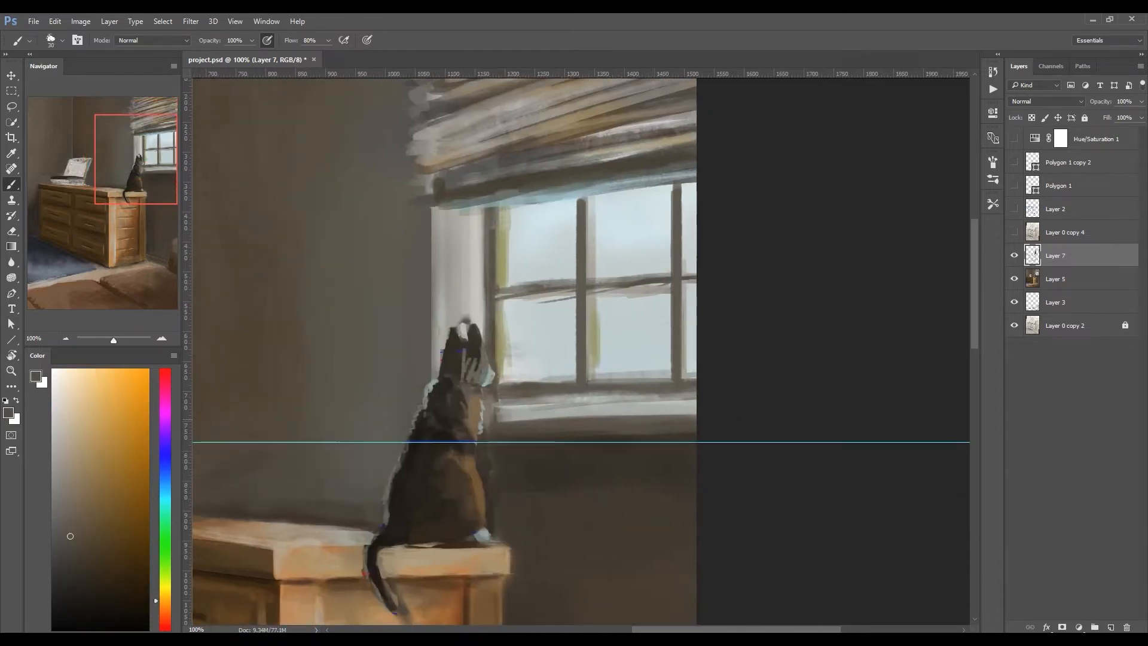
left_click(589, 425, "alt")
left_click_drag(499, 420, 598, 417)
left_click(586, 437, "alt")
mouse_move(492, 433)
left_mouse_down()
mouse_move(695, 426)
mouse_move(591, 415)
left_mouse_up()
left_click(610, 417, "alt")
mouse_move(510, 412)
left_mouse_down()
mouse_move(695, 405)
mouse_move(500, 414)
mouse_move(655, 395)
left_mouse_up()
left_click(517, 408, "alt")
Cover the yellow pane edges with light sampled blue and redraw the window's crossbar and vertical bars.
left_click(515, 235, "alt")
left_click_drag(506, 211, 509, 376)
left_click(491, 287, "alt")
left_click_drag(497, 294, 696, 271)
left_click(502, 279, "alt")
key("bracketleft")
key("bracketleft")
left_click(603, 215, "alt")
left_click_drag(592, 206, 594, 374)
left_click(677, 239, "alt")
left_click_drag(684, 180, 685, 267)
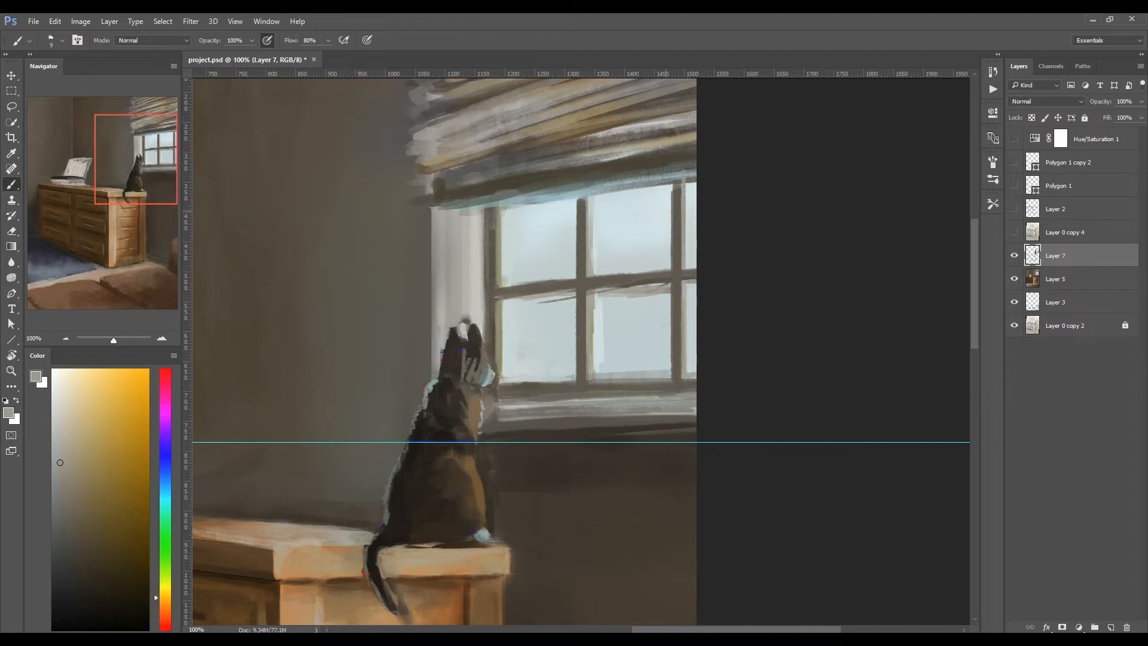
Clean up the lower panes and the edges of the window bars with sampled colours, varying the brush size.
left_click(619, 335, "alt")
mouse_move(598, 307)
left_mouse_down()
mouse_move(597, 370)
mouse_move(668, 290)
left_mouse_up()
key("bracketright")
key("bracketright")
left_click(598, 294, "alt")
left_click(559, 314, "alt")
left_click_drag(540, 301, 577, 296)
mouse_move(600, 295)
left_mouse_down()
mouse_move(630, 292)
mouse_move(577, 333)
mouse_move(592, 377)
left_mouse_up()
left_click(581, 287, "alt")
key("bracketleft")
key("bracketleft")
left_click(598, 257, "alt")
left_click(610, 275, "alt")
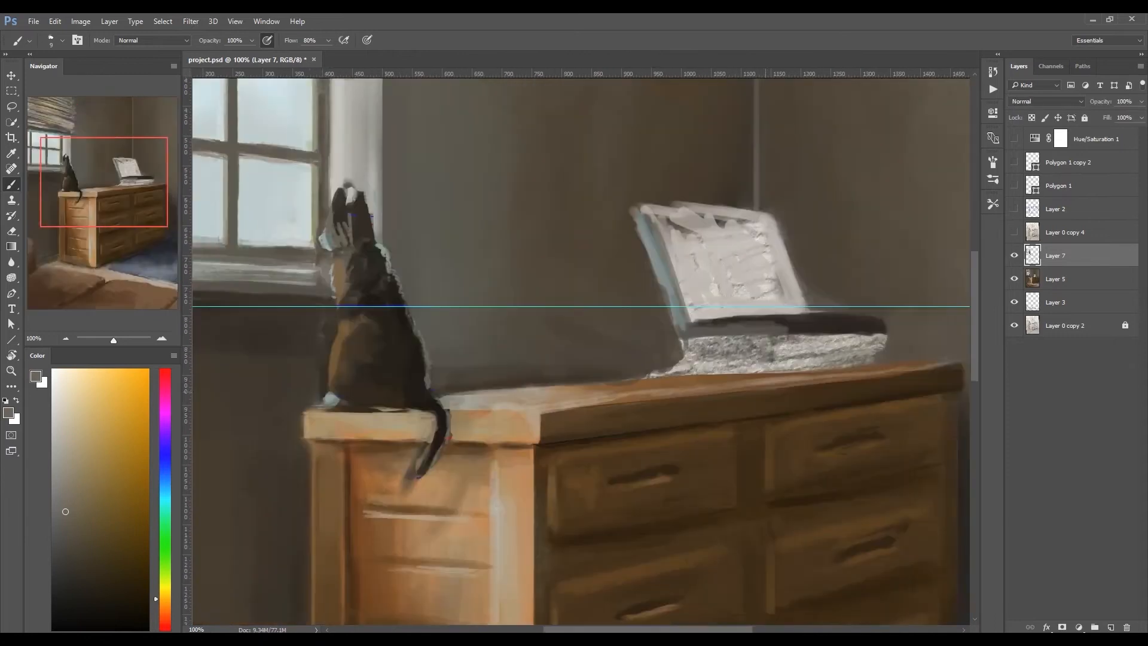
Refine the cat's head and ears and repaint the pale window frame around them with sampled colours.
left_click_drag(766, 392, 802, 387)
left_click(373, 263, "alt")
left_click(358, 255, "alt")
mouse_move(363, 231)
left_mouse_down()
mouse_move(345, 257)
mouse_move(396, 206)
mouse_move(406, 220)
left_mouse_up()
left_click(363, 251, "alt")
left_click(366, 228, "alt")
left_click(372, 174, "alt")
left_click(369, 224, "alt")
mouse_move(370, 198)
left_mouse_down()
mouse_move(369, 219)
mouse_move(407, 233)
left_mouse_up()
left_click(404, 203, "alt")
left_click(367, 203, "alt")
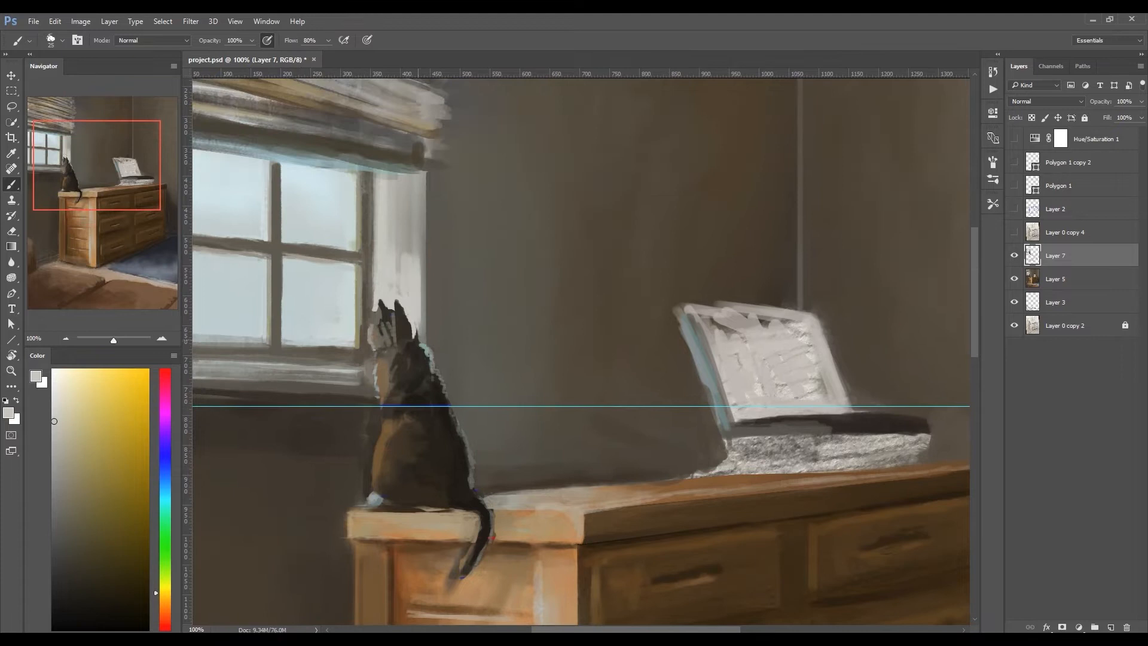
Clean up the window frame's edge and the outline of the cat's neck and back with sampled colours and a smaller brush.
left_click(418, 371, "alt")
left_click_drag(413, 275, 412, 303)
mouse_move(413, 212)
left_mouse_down()
mouse_move(411, 336)
mouse_move(390, 343)
mouse_move(431, 364)
mouse_move(429, 383)
left_mouse_up()
left_click(405, 332, "alt")
key("bracketleft")
key("bracketleft")
key("bracketleft")
key("bracketleft")
left_click(397, 326, "alt")
left_click(432, 342, "alt")
left_click(426, 353, "alt")
mouse_move(439, 394)
left_mouse_down()
mouse_move(432, 301)
mouse_move(442, 316)
left_mouse_up()
left_click(476, 436, "alt")
Reshape the cat's hanging tail with dark strokes of sampled colour.
mouse_move(480, 433)
left_mouse_down()
mouse_move(467, 471)
mouse_move(444, 487)
mouse_move(463, 447)
mouse_move(409, 416)
mouse_move(470, 442)
mouse_move(442, 487)
left_mouse_up()
left_click(445, 489, "alt")
left_click(446, 412, "alt")
left_click(452, 413, "alt")
left_click(454, 434, "alt")
mouse_move(465, 424)
left_mouse_down()
mouse_move(460, 457)
mouse_move(493, 486)
mouse_move(477, 500)
mouse_move(437, 502)
mouse_move(435, 486)
mouse_move(453, 505)
left_mouse_up()
left_click(420, 489, "alt")
Paint sampled wood tones around the tail on the cabinet's front edge with a larger brush.
key("bracketright")
key("bracketright")
key("bracketright")
left_click(494, 482, "alt")
left_click(463, 522, "alt")
left_click(436, 497, "alt")
left_click(426, 472, "alt")
left_click(474, 480, "alt")
left_click_drag(464, 454, 456, 478)
Touch up the edge of the cat's lower back with a sampled colour and a smaller brush.
left_click(365, 415, "alt")
key("bracketleft")
left_click_drag(458, 370, 471, 409)
left_click(474, 402, "alt")
left_click(476, 397, "alt")
Paint sampled grey over the upper part of the books beneath the laptop, varying the brush size.
key("bracketright")
key("bracketright")
key("bracketright")
key("bracketright")
left_click(731, 357, "alt")
mouse_move(731, 357)
left_mouse_down()
mouse_move(732, 376)
mouse_move(829, 366)
mouse_move(738, 354)
mouse_move(822, 350)
left_mouse_up()
left_click(740, 350, "alt")
key("bracketleft")
key("bracketleft")
key("bracketleft")
key("bracketleft")
key("bracketleft")
key("bracketright")
key("bracketright")
key("bracketright")
Show the Polygon 1 copy 2 perspective grid and repaint the laptop's base as a dark band.
left_click(1014, 162)
mouse_move(744, 334)
left_mouse_down()
mouse_move(888, 343)
mouse_move(915, 323)
left_mouse_up()
left_click(837, 332, "alt")
left_click(899, 336, "alt")
key("bracketleft")
Paint a dark frame around all four sides of the laptop screen with sampled colours.
left_click_drag(806, 232, 838, 314)
left_click_drag(685, 224, 721, 322)
left_click_drag(685, 219, 800, 227)
left_click_drag(730, 324, 836, 316)
left_click(802, 298, "alt")
left_click_drag(792, 312, 828, 310)
left_click(815, 239, "alt")
mouse_move(808, 245)
left_mouse_down()
mouse_move(831, 312)
mouse_move(834, 292)
left_mouse_up()
left_click(774, 204, "alt")
left_click(772, 204, "alt")
Redraw the laptop screen's side edge with sampled light blue and a larger brush.
mouse_move(677, 209)
left_mouse_down()
mouse_move(771, 214)
mouse_move(657, 208)
mouse_move(705, 300)
left_mouse_up()
key("bracketright")
key("bracketright")
left_click(648, 215, "alt")
left_click(686, 256, "alt")
left_click(663, 251, "alt")
left_click_drag(671, 221, 707, 326)
Paint sampled grey patches across the front of the books under the laptop, varying the brush size.
key("bracketright")
key("bracketright")
left_click(772, 359, "alt")
left_click_drag(733, 372, 754, 376)
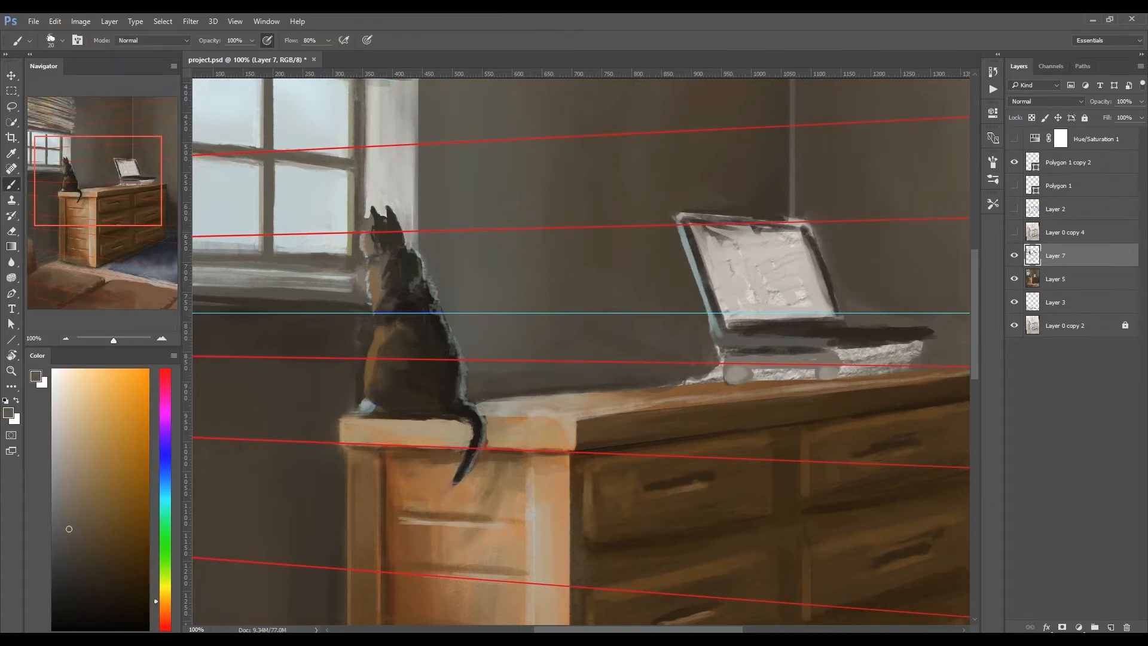
left_click(833, 344, "alt")
key("bracketleft")
key("bracketleft")
key("bracketleft")
key("bracketleft")
left_click_drag(844, 352, 847, 374)
left_click(751, 372, "alt")
mouse_move(761, 374)
left_mouse_down()
mouse_move(813, 367)
mouse_move(765, 380)
mouse_move(807, 379)
left_mouse_up()
left_click(735, 374, "alt")
left_click(777, 376, "alt")
left_click(777, 359, "alt")
left_click_drag(738, 351, 838, 351)
Lasso the laptop, copy it onto a new layer and move the copy down onto the cabinet top.
key("l")
mouse_move(675, 205)
left_mouse_down()
mouse_move(837, 347)
mouse_move(928, 321)
left_mouse_up()
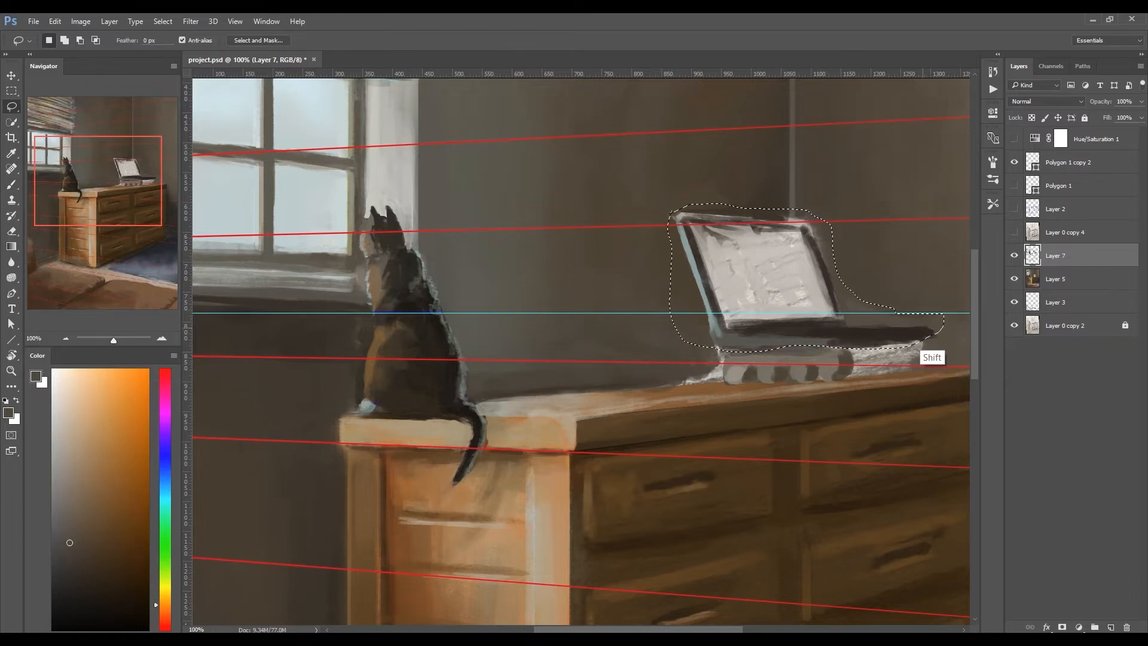
key("ctrl+j")
key("ctrl+t")
left_click_drag(940, 388, 940, 377)
key("Return")
Cover the remains of the original laptop on the lower paint layer with sampled wall colours.
left_click(1055, 279)
key("b")
left_click(718, 206, "alt")
left_click_drag(677, 220, 817, 251)
left_click(678, 250, "alt")
left_click_drag(858, 332, 933, 336)
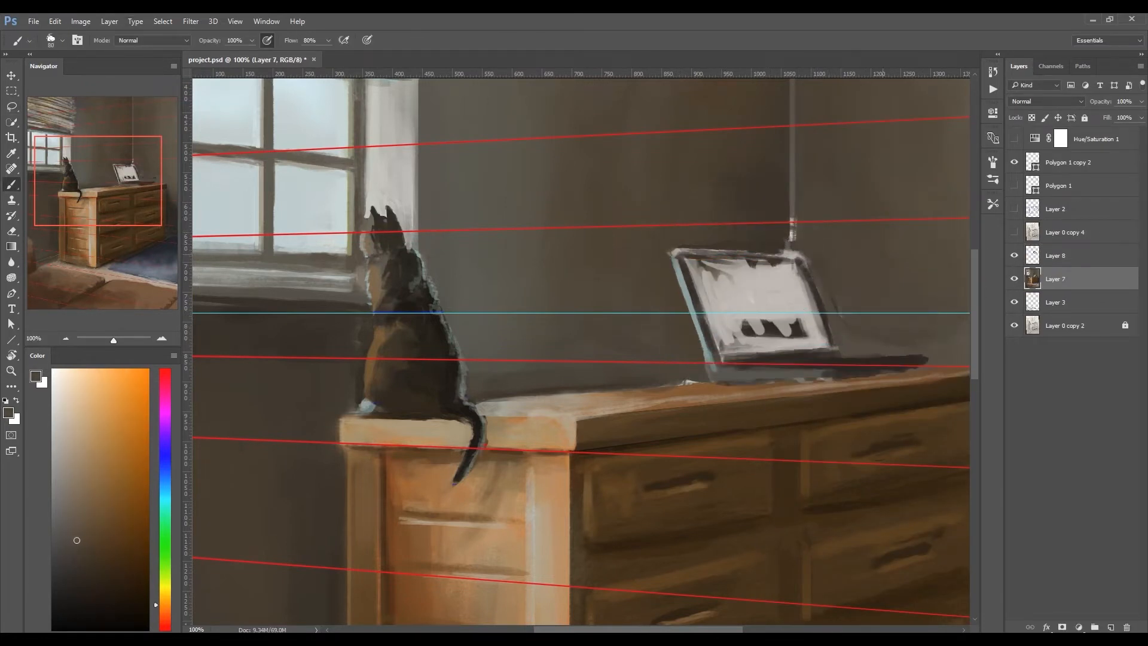
left_click_drag(861, 311, 633, 281)
left_click(604, 240, "alt")
left_click_drag(563, 211, 565, 187)
Erase rough paint along the laptop's base on Layer 8, retouch the cabinet top on Layer 7 and undo the last stroke.
left_click(1055, 255)
key("e")
left_click_drag(616, 314, 694, 318)
left_click(1055, 279)
key("b")
mouse_move(513, 361)
left_mouse_down()
mouse_move(442, 352)
mouse_move(564, 349)
left_mouse_up()
left_click(458, 362, "alt")
left_click(520, 342, "alt")
key("ctrl+z")
Scale the laptop on Layer 8 down slightly with Free Transform.
left_click(1074, 256)
key("v")
key("ctrl+t")
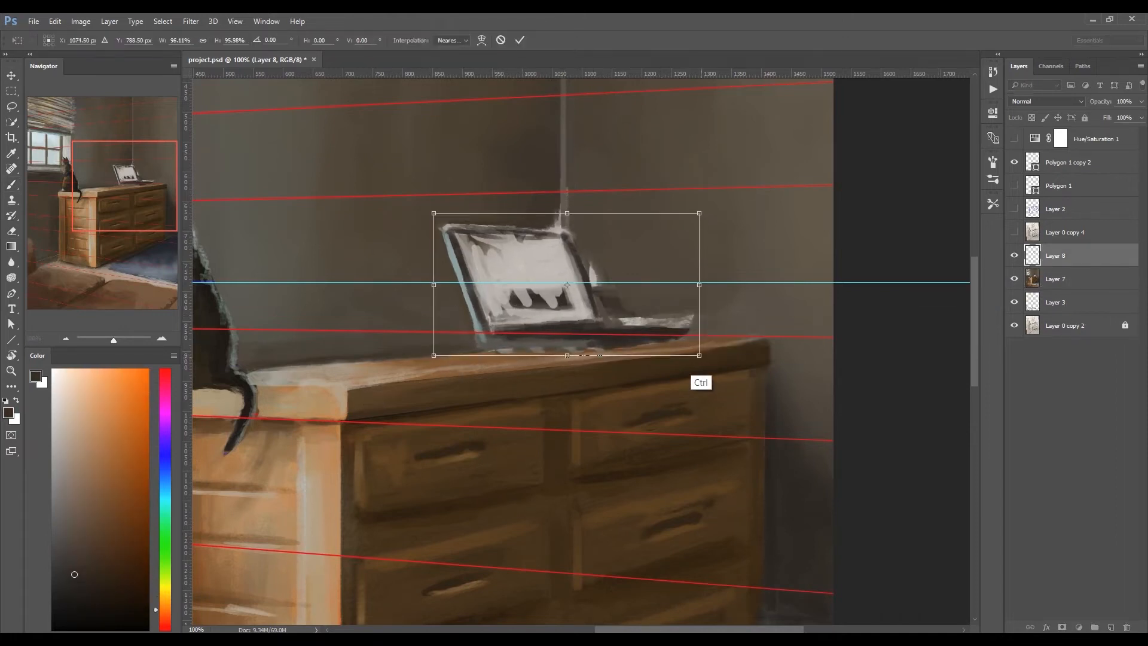
left_click_drag(700, 213, 690, 226)
key("Return")
Show the Polygon 1 perspective grid, repaint the laptop's lower edge with sampled dark colour and erase the excess beneath it.
left_click(1014, 186)
key("b")
left_click(610, 328, "alt")
left_click_drag(598, 342, 495, 341)
left_click(593, 339, "alt")
key("e")
left_click_drag(683, 343, 591, 351)
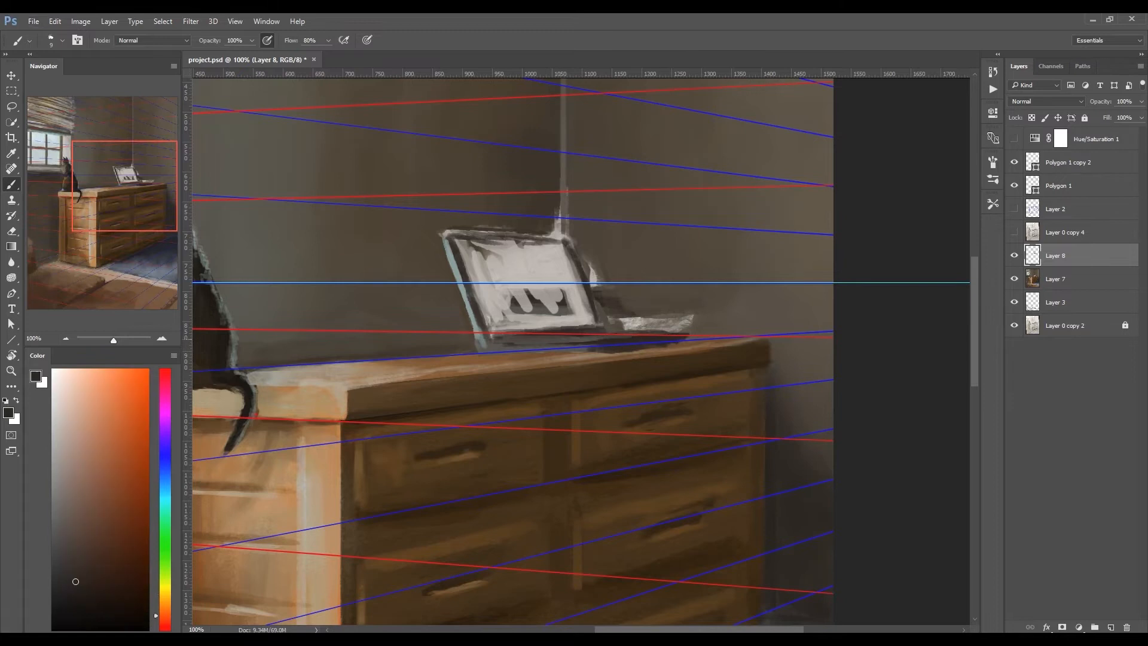
Repaint the laptop lid's pale side edge and its frame on Layer 8 with sampled colours.
key("b")
left_click(481, 341, "alt")
mouse_move(481, 345)
left_mouse_down()
mouse_move(572, 343)
mouse_move(481, 348)
left_mouse_up()
left_click(467, 263, "alt")
mouse_move(448, 243)
left_mouse_down()
mouse_move(470, 294)
mouse_move(561, 236)
mouse_move(606, 298)
mouse_move(691, 322)
mouse_move(676, 328)
left_mouse_up()
left_click(463, 254, "alt")
left_click(457, 241, "alt")
Cover the pale patch beside the laptop lid with sampled wall colour using a larger brush.
left_click(616, 278, "alt")
key("bracketright")
key("bracketright")
key("bracketright")
left_click(575, 226, "alt")
left_click_drag(605, 235, 612, 276)
left_click(608, 252, "alt")
left_click(627, 255, "alt")
left_click(580, 246, "alt")
Refine the lower edge of the laptop screen with a smaller brush and sampled colours.
key("bracketleft")
key("bracketleft")
key("bracketleft")
key("bracketleft")
key("bracketleft")
key("bracketleft")
mouse_move(466, 296)
left_mouse_down()
mouse_move(486, 339)
mouse_move(589, 343)
left_mouse_up()
left_click(523, 329, "alt")
Hide the Polygon 1 copy grid and repaint the laptop lid's upper edge and the wall line's lower end.
left_click(1014, 162)
key("ctrl+minus")
left_click(541, 326, "alt")
key("ctrl+plus")
left_click(509, 335, "alt")
left_click(497, 305, "alt")
left_click_drag(475, 247, 560, 243)
left_click(557, 217, "alt")
left_click_drag(566, 215, 562, 234)
Sharpen the laptop lid's thin border along its upper, far-side and lower edges with a smaller brush.
key("bracketleft")
key("bracketleft")
left_click_drag(485, 232, 458, 232)
left_click(447, 245, "alt")
left_click(436, 293, "alt")
left_click(459, 237, "alt")
left_click(474, 272, "alt")
left_click_drag(572, 237, 607, 318)
left_click_drag(456, 233, 525, 233)
left_click_drag(500, 338, 522, 338)
Even out the laptop's screen area with a larger brush and sampled colour.
left_click(562, 281, "alt")
key("bracketright")
key("bracketright")
key("bracketright")
key("bracketright")
mouse_move(575, 293)
left_mouse_down()
mouse_move(578, 315)
mouse_move(523, 311)
mouse_move(580, 329)
left_mouse_up()
left_click(553, 263, "alt")
Show both Polygon 1 perspective grids and repaint the laptop's base and the shadow beneath it with sampled colours.
left_click_drag(1015, 162, 1014, 186)
key("bracketleft")
key("bracketleft")
key("bracketleft")
left_click_drag(587, 340, 640, 338)
left_click(604, 326, "alt")
left_click(622, 345, "alt")
left_click_drag(495, 357, 568, 356)
left_click(589, 360, "alt")
mouse_move(614, 353)
left_mouse_down()
mouse_move(568, 356)
mouse_move(577, 360)
left_mouse_up()
left_click(598, 357, "alt")
Repaint the cabinet top's edge with sampled wood colour.
left_click(257, 418, "alt")
left_click(280, 413, "alt")
mouse_move(268, 409)
left_mouse_down()
mouse_move(268, 419)
mouse_move(582, 421)
left_mouse_up()
Smooth the wall above the cabinet with a much larger brush and sampled wall colours.
left_click(562, 287, "alt")
key("bracketright")
key("bracketright")
key("bracketright")
key("bracketright")
key("bracketright")
key("bracketright")
key("bracketright")
key("bracketright")
key("bracketright")
key("bracketright")
key("bracketright")
left_click(610, 326, "alt")
left_click_drag(616, 275, 583, 347)
left_click(559, 240, "alt")
left_click(604, 281, "alt")
Refine the front edge of the cat's body with a small brush and sampled colours.
key("bracketleft")
key("bracketleft")
key("bracketleft")
key("bracketleft")
key("bracketleft")
key("bracketleft")
key("bracketleft")
key("bracketleft")
key("bracketleft")
key("bracketleft")
key("bracketleft")
key("bracketleft")
left_click(455, 270, "alt")
left_click_drag(450, 260, 442, 380)
left_click(459, 281, "alt")
left_click(449, 263, "alt")
left_click(448, 230, "alt")
mouse_move(445, 325)
left_mouse_down()
mouse_move(441, 382)
mouse_move(459, 392)
left_mouse_up()
left_click(459, 382, "alt")
left_click(462, 325, "alt")
Repaint the cat's hanging tail in short strokes of sampled colour.
left_click(378, 227, "alt")
left_click_drag(546, 350, 550, 369)
left_click(549, 358, "alt")
left_click(557, 414, "alt")
left_click_drag(553, 446, 526, 470)
left_click(547, 445, "alt")
left_click_drag(557, 403, 552, 438)
left_click(563, 413, "alt")
left_click_drag(554, 423, 545, 443)
Refine the outline of the cat's head and back, switching to the following brush preset between strokes.
left_click(445, 387, "alt")
left_click_drag(478, 210, 503, 236)
key(".")
left_click_drag(498, 218, 543, 326)
Repaint the cat's lower back where it meets the tail with sampled fur colours and a slightly larger brush.
left_click(510, 269, "alt")
left_click(513, 276, "alt")
left_click(524, 268, "alt")
left_click(536, 305, "alt")
key("]")
mouse_move(548, 333)
left_mouse_down()
mouse_move(563, 390)
mouse_move(546, 331)
mouse_move(534, 355)
left_mouse_up()
left_click(542, 335, "alt")
left_click(536, 326, "alt")
left_click(532, 329, "alt")
left_click(521, 334, "alt")
Remove the horizontal horizon guide from the painting and toggle the target path display.
key("ctrl+minus")
key("ctrl+minus")
key("ctrl+minus")
left_click_drag(829, 293, 829, 73)
key("ctrl+shift+h")
Retouch the cabinet's top surface with sampled colours and a larger brush.
key("ctrl+plus")
key("ctrl+plus")
mouse_move(717, 234)
left_mouse_down()
mouse_move(619, 352)
mouse_move(588, 355)
mouse_move(599, 336)
mouse_move(626, 347)
mouse_move(613, 349)
left_mouse_up()
left_click(620, 329, "alt")
left_click(614, 363, "alt")
key("]")
key("]")
key("]")
Touch up the cabinet's side and front corner with sampled wood colours and a smaller brush.
left_click(626, 384, "alt")
left_click(638, 411, "alt")
left_click(595, 413, "alt")
key("[")
left_click(577, 416, "alt")
left_click_drag(571, 426, 568, 446)
left_click(634, 372, "alt")
left_click_drag(641, 366, 641, 389)
left_click(665, 343, "alt")
left_click_drag(687, 343, 642, 346)
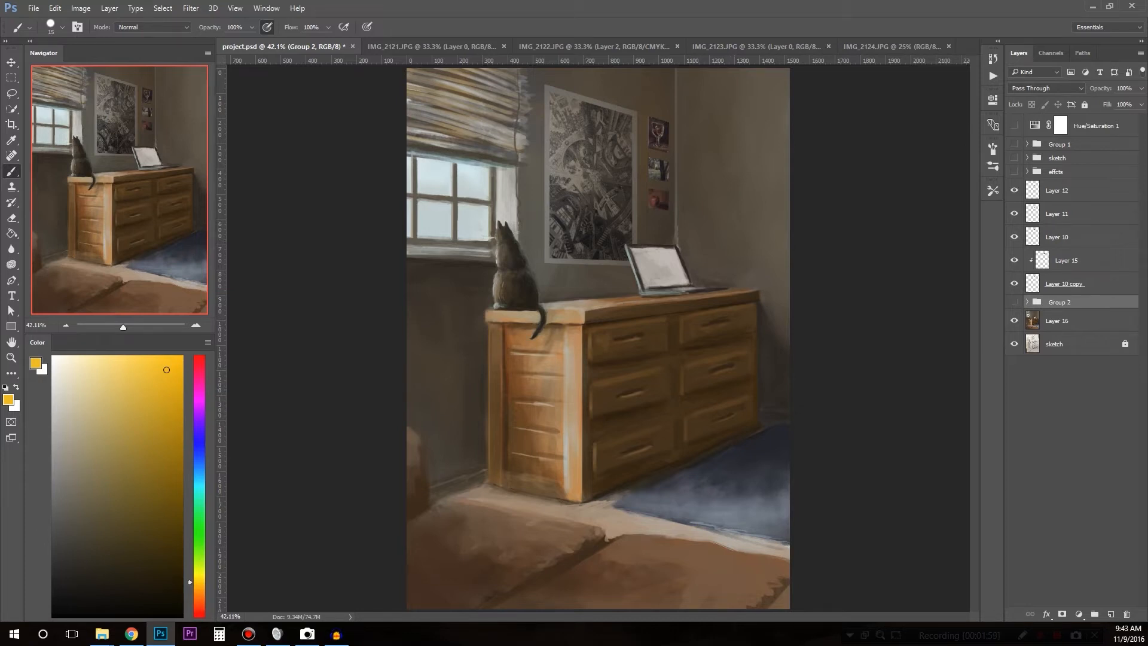
Toggle Group 2's visibility on and off to compare the painting with and without it.
left_click(1014, 302)
left_click(1014, 302)
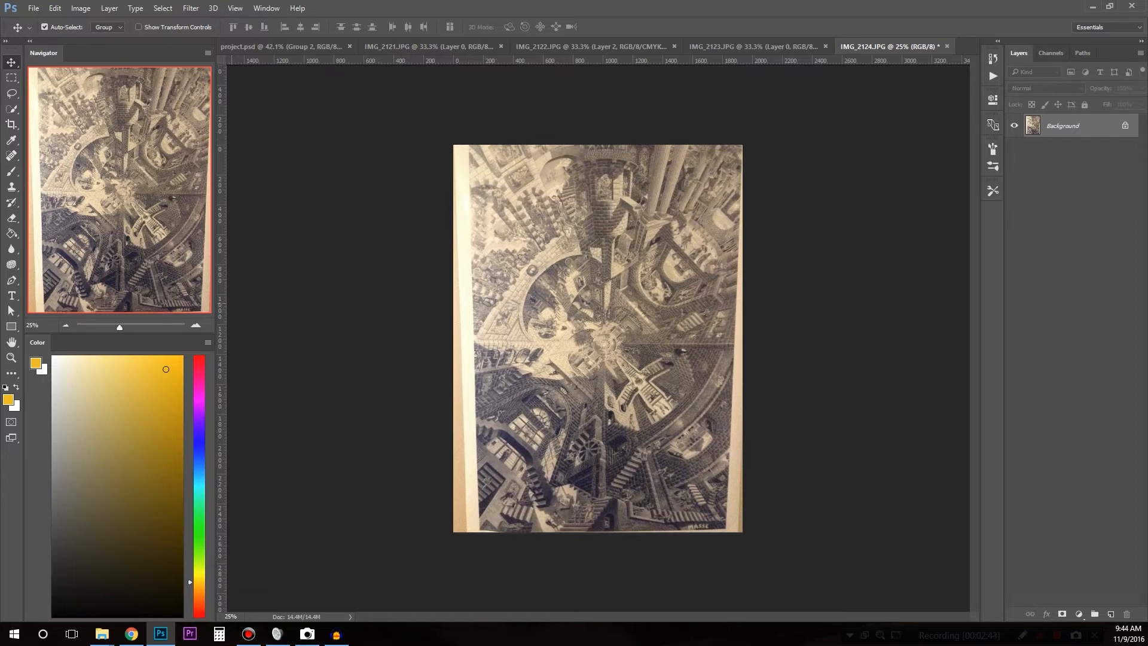
Place a vertical guide along the left edge of the IMG_2124.JPG photo.
left_click_drag(222, 296, 453, 294)
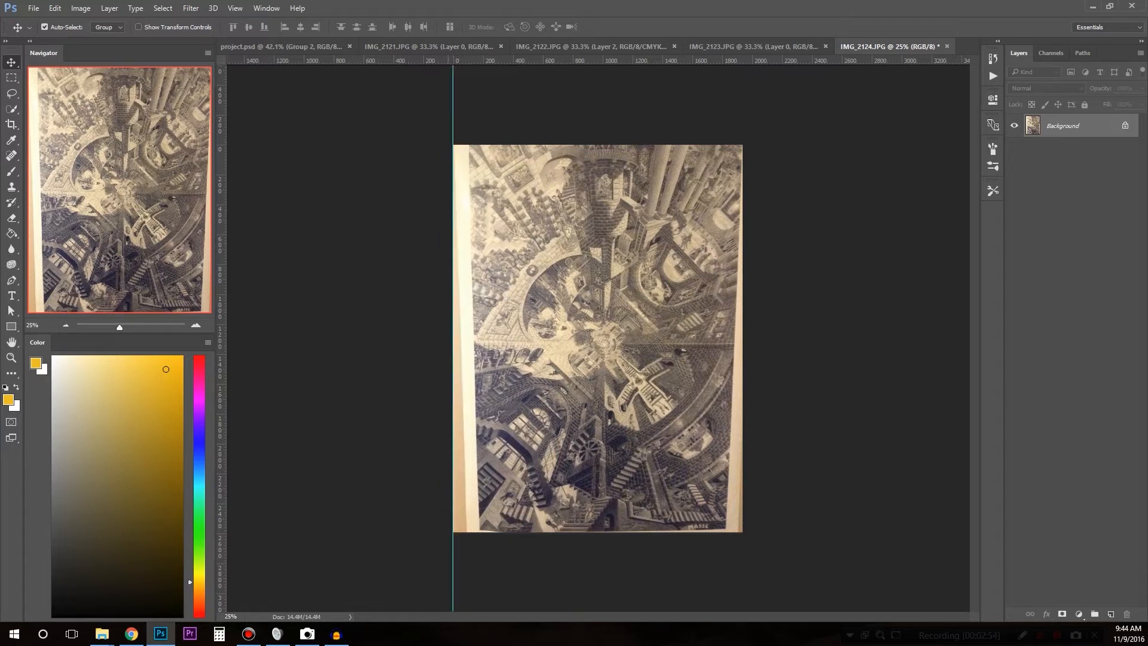
key("b")
left_click_drag(461, 231, 530, 357)
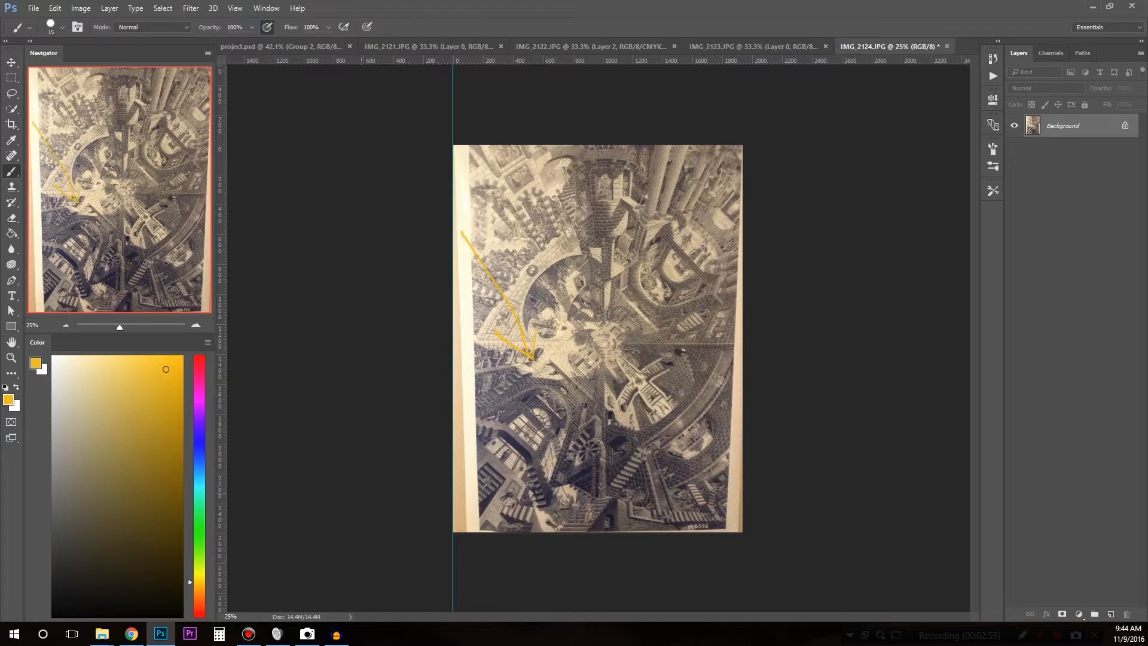
key("ctrl+alt+z")
key("ctrl+alt+z")
Straighten the IMG_2124.JPG photo along its tilted left border and crop it with the frame extended beyond all its edges.
key("c")
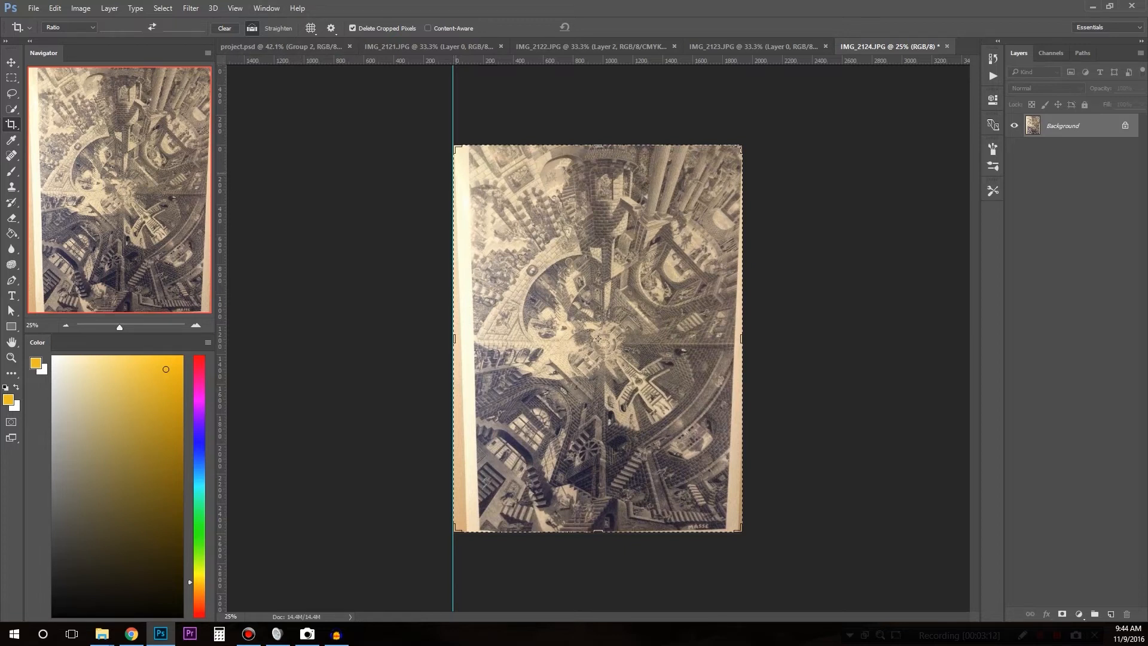
left_click_drag(456, 173, 475, 446)
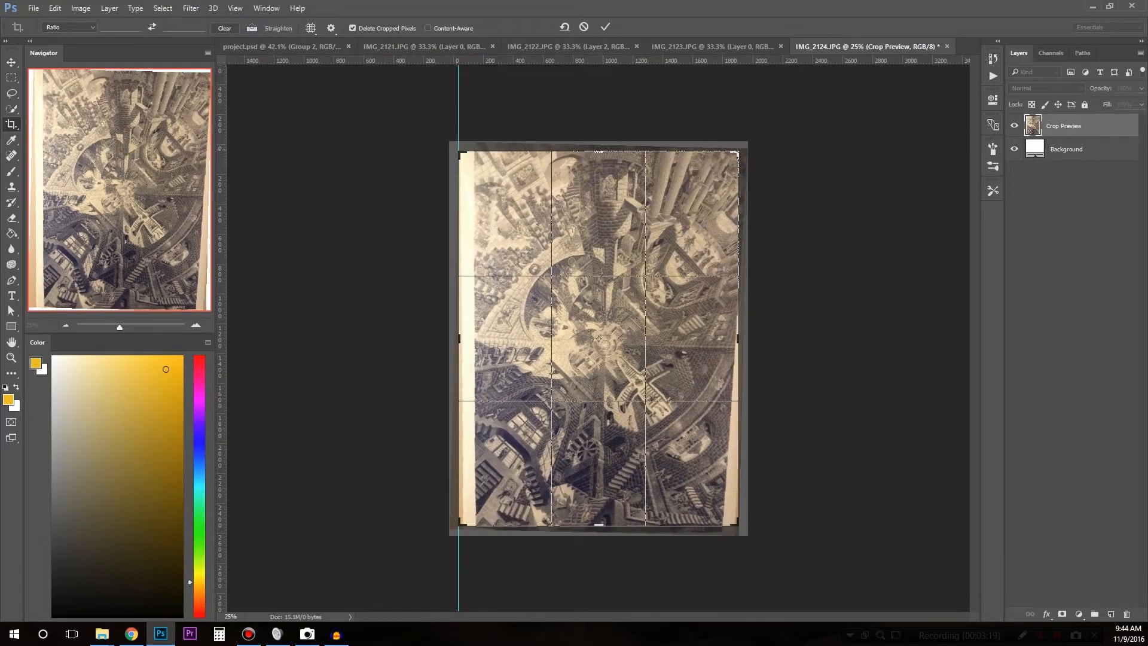
left_click_drag(600, 153, 600, 146)
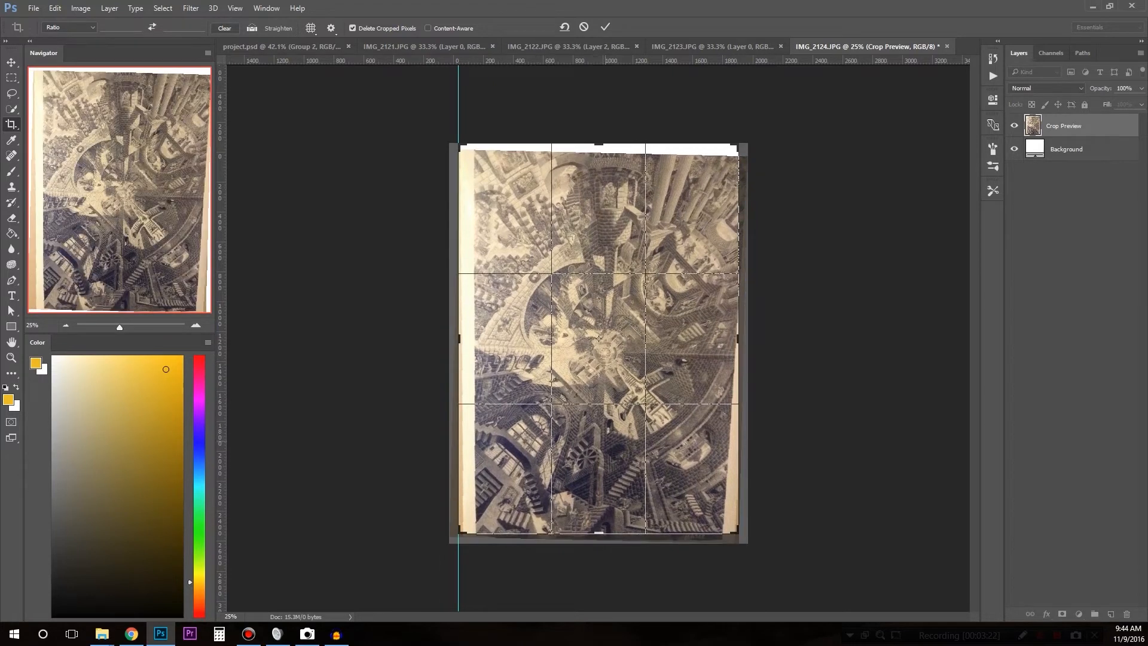
left_click_drag(599, 534, 599, 550)
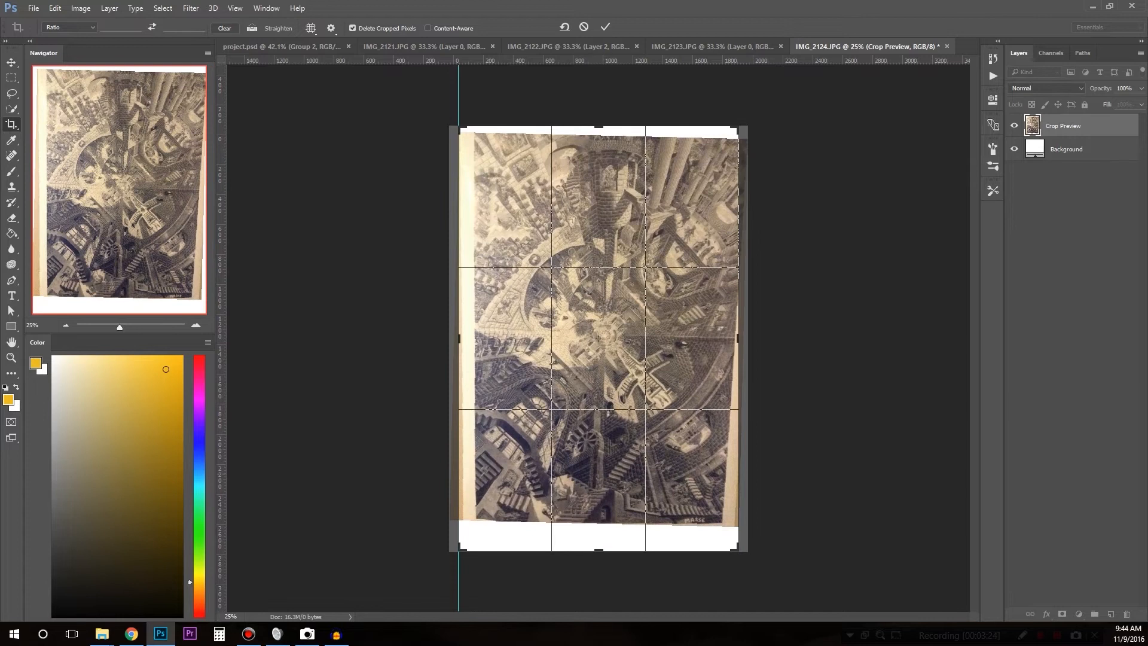
left_click_drag(739, 339, 772, 326)
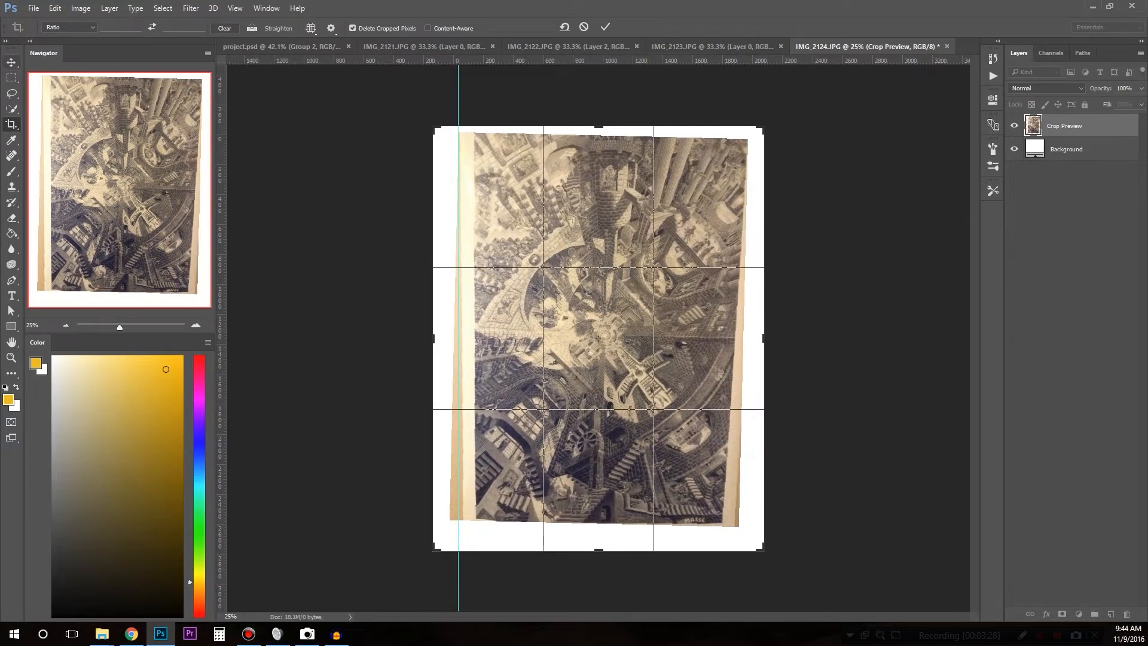
left_click(11, 63)
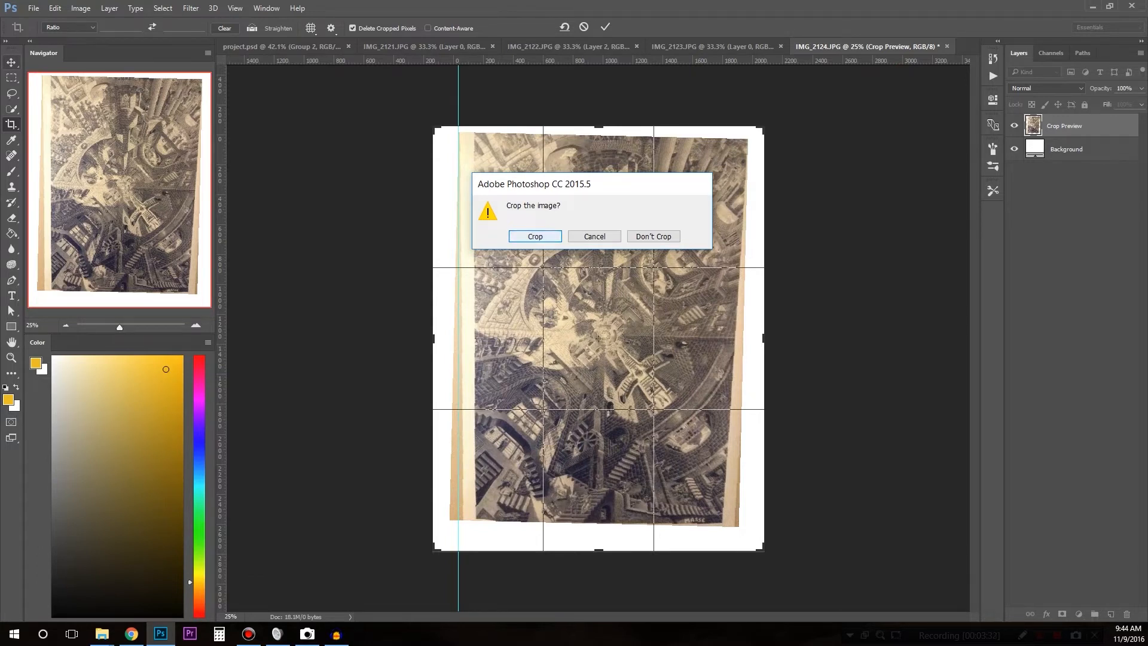
key("Return")
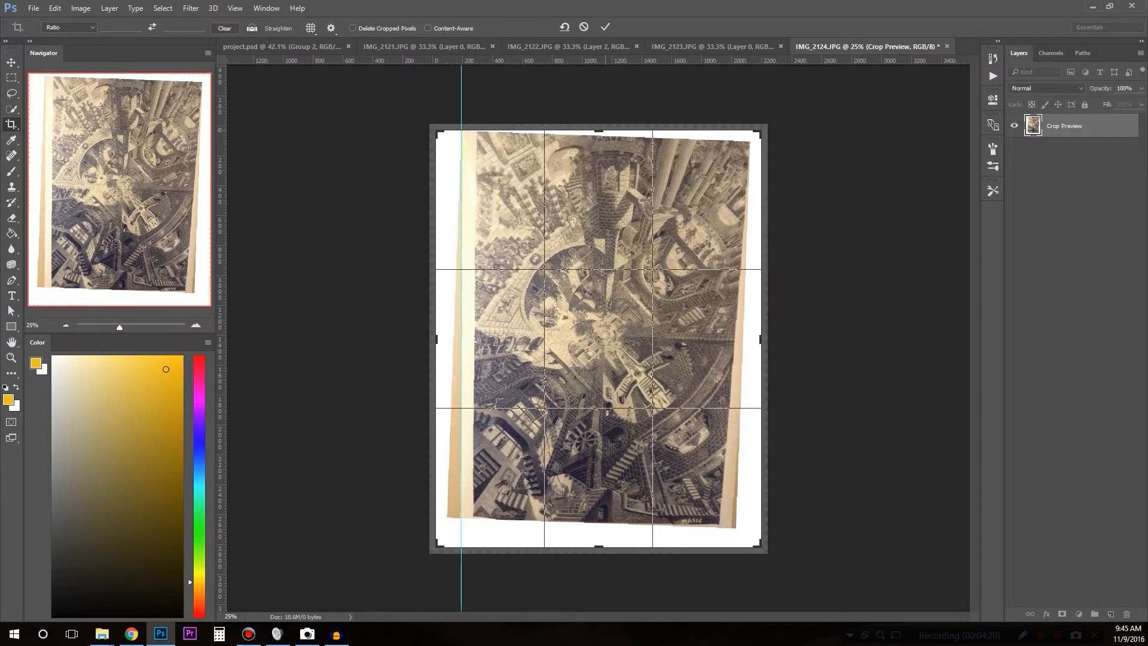
Extend the crop frame slightly above the IMG_2124.JPG photo and place a second vertical guide across the artwork.
left_click_drag(605, 129, 603, 123)
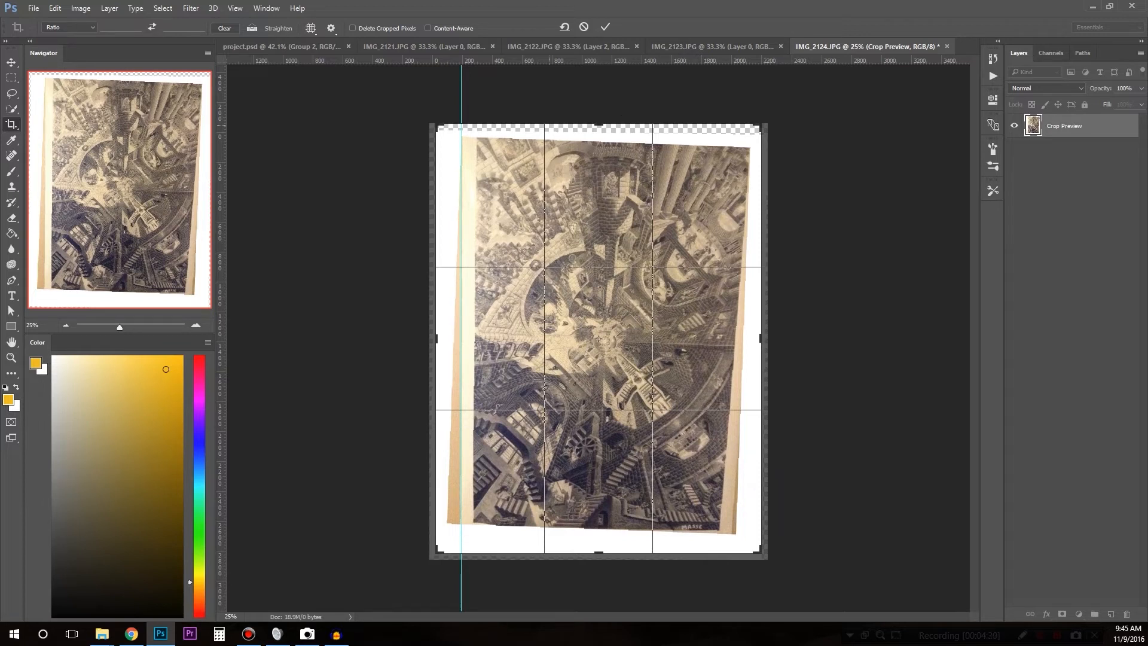
left_click_drag(221, 281, 558, 337)
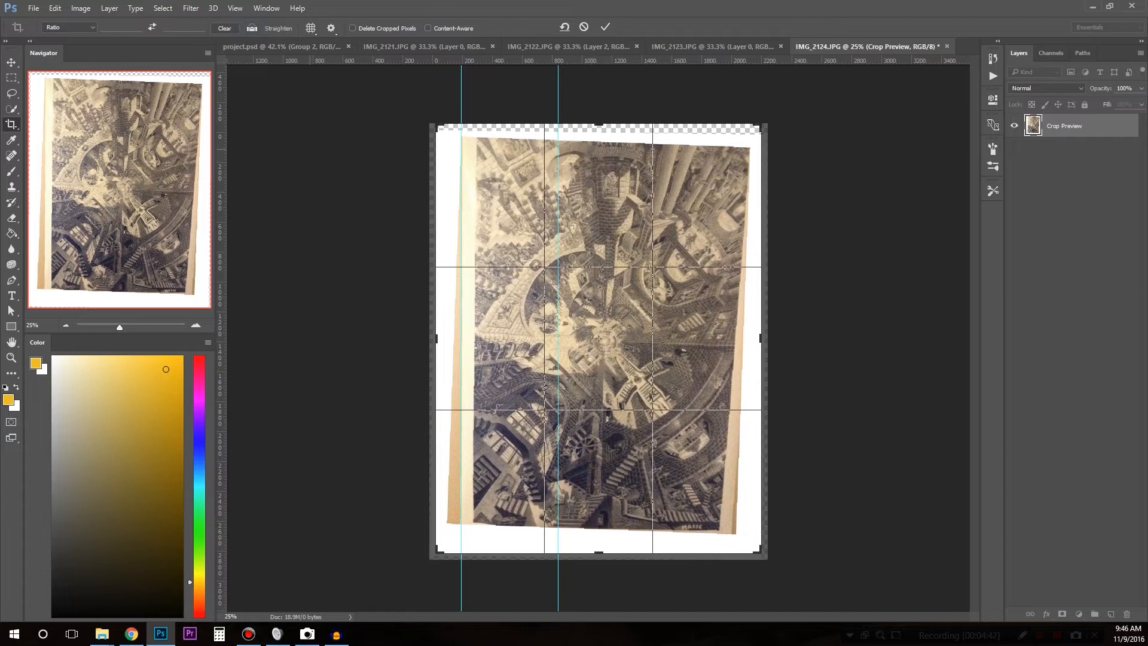
Try to straighten the IMG_2124.JPG photo along the artwork's slanted right border.
left_click(253, 28)
left_click_drag(732, 372, 723, 482)
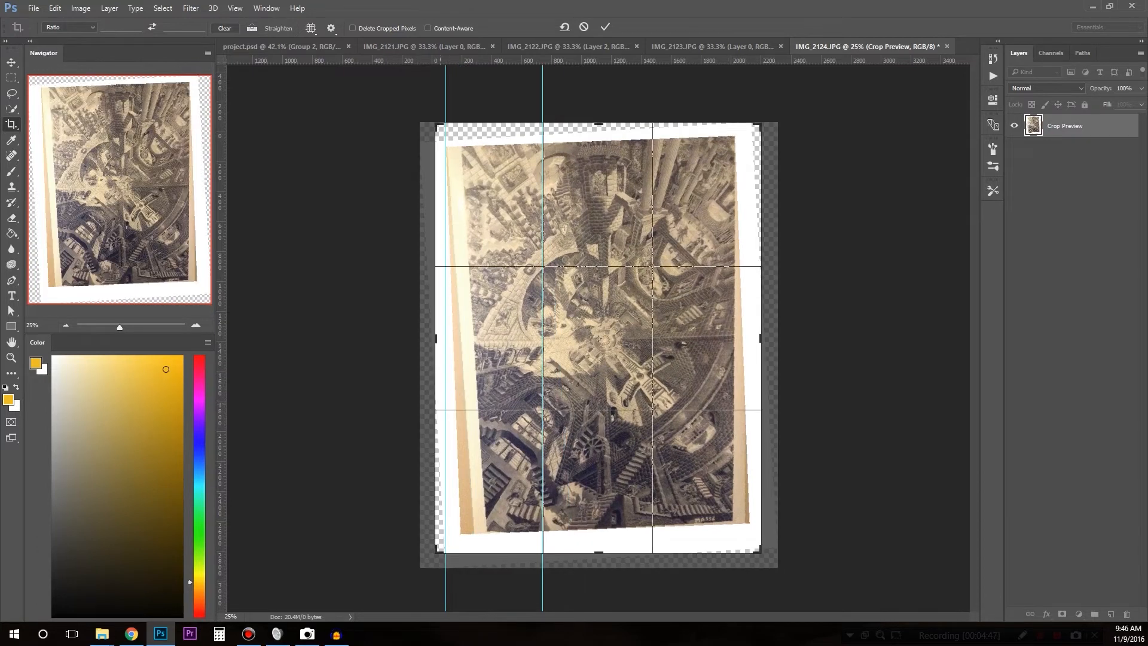
key("ctrl")
key("ctrl")
key("ctrl+z")
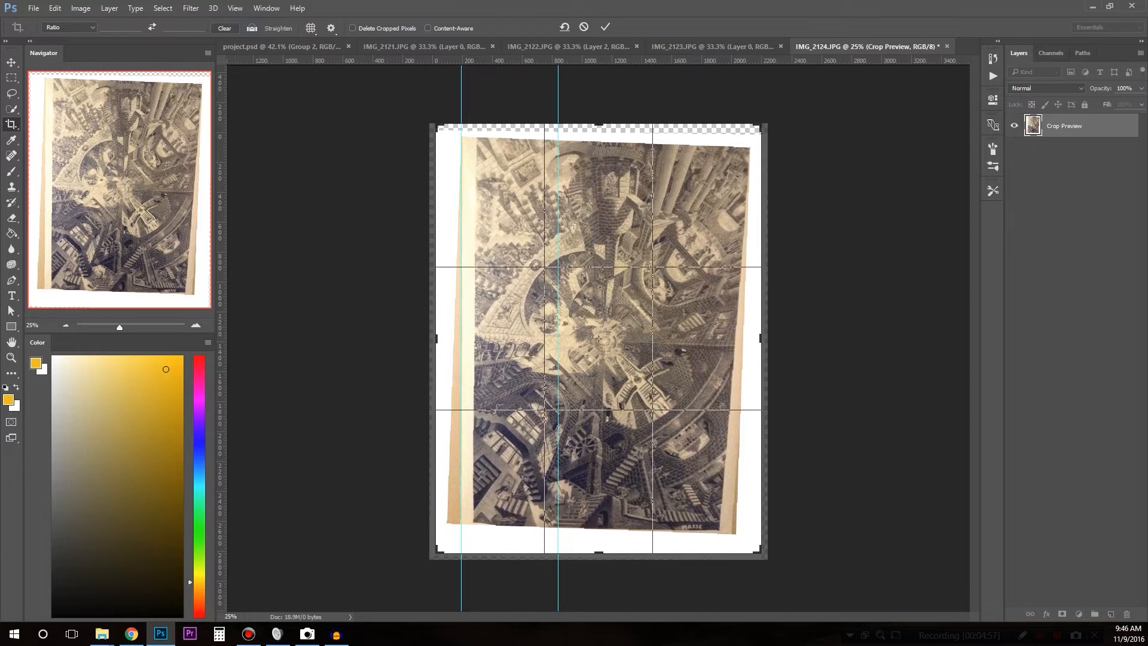
Apply the pending crop and place a vertical guide at the artwork's upper right corner.
left_click(11, 63)
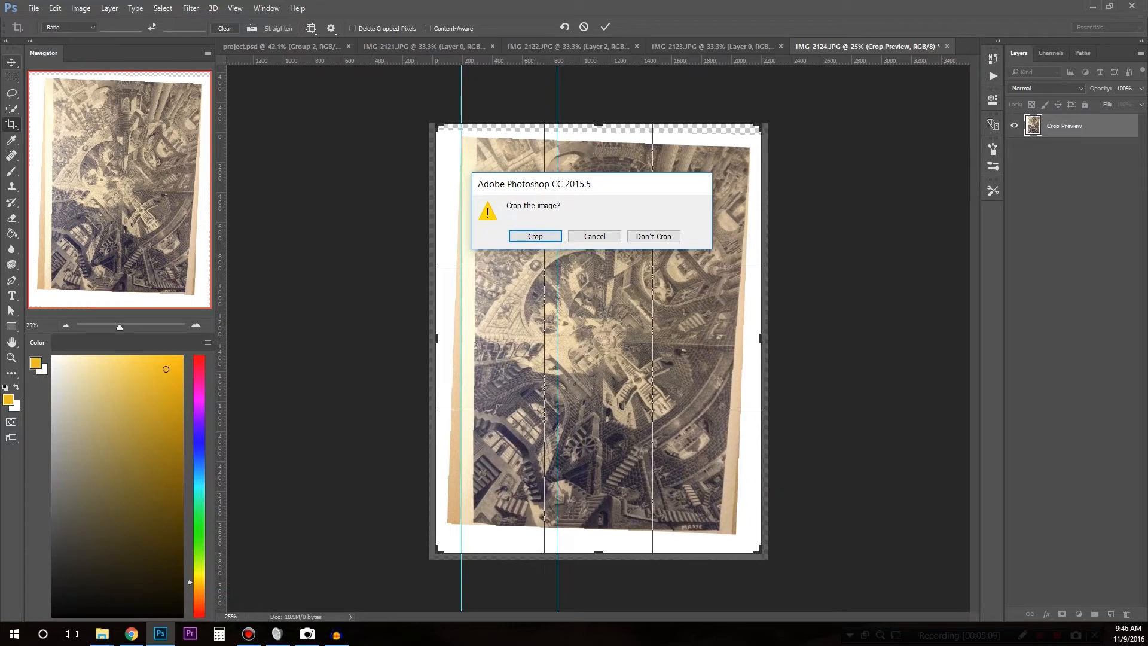
key("Return")
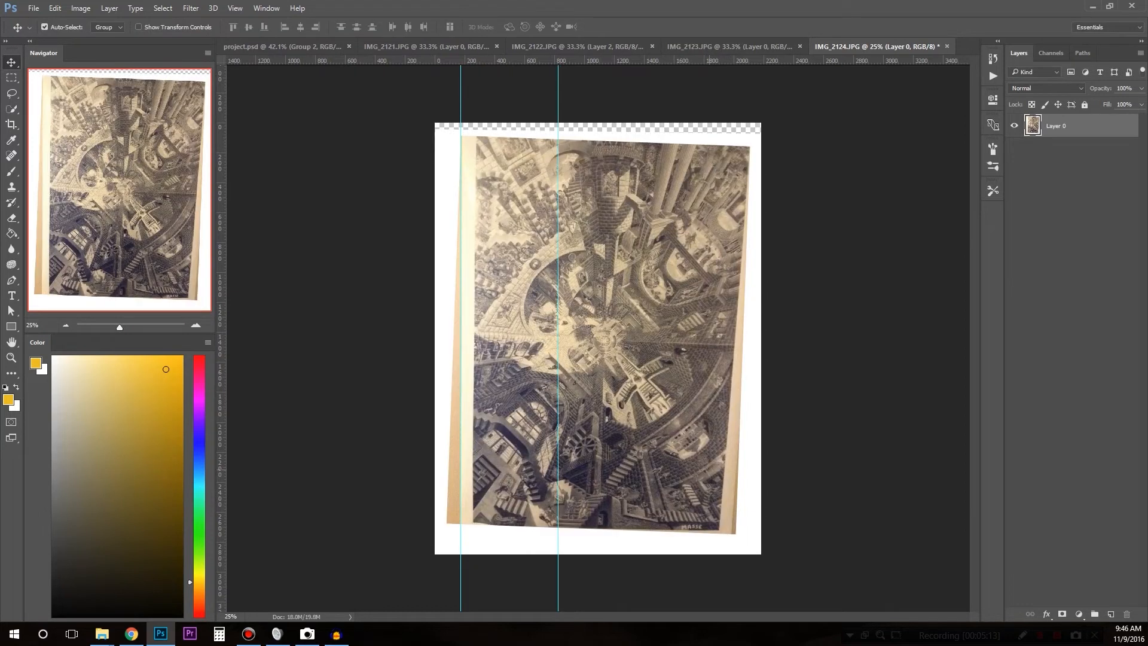
key("ctrl+t")
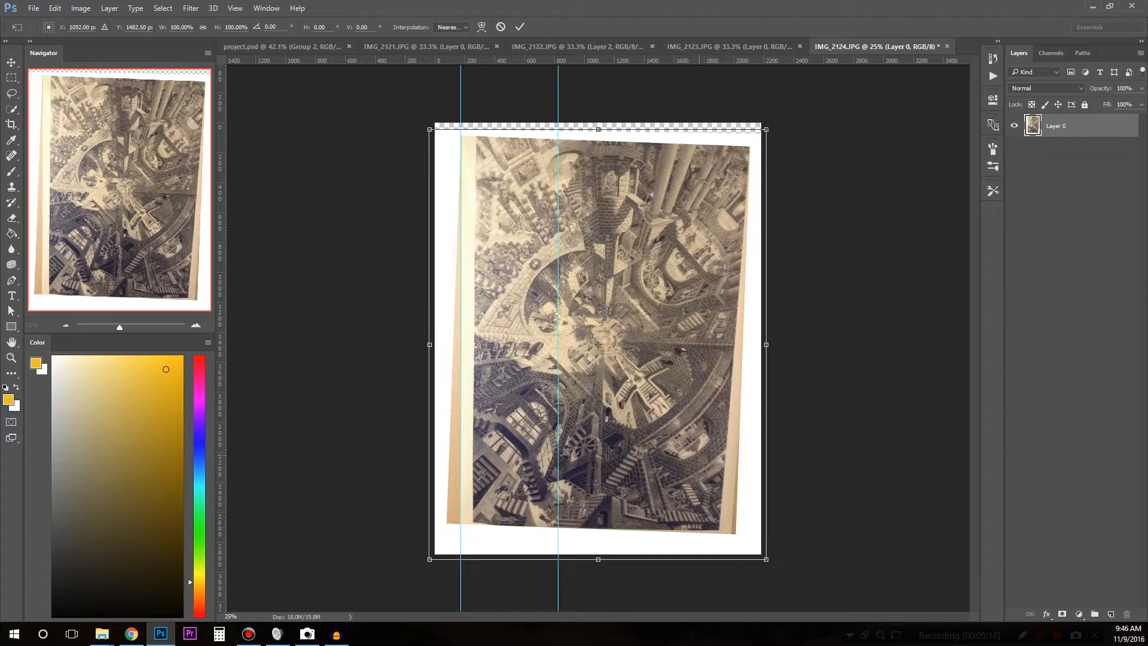
key("Return")
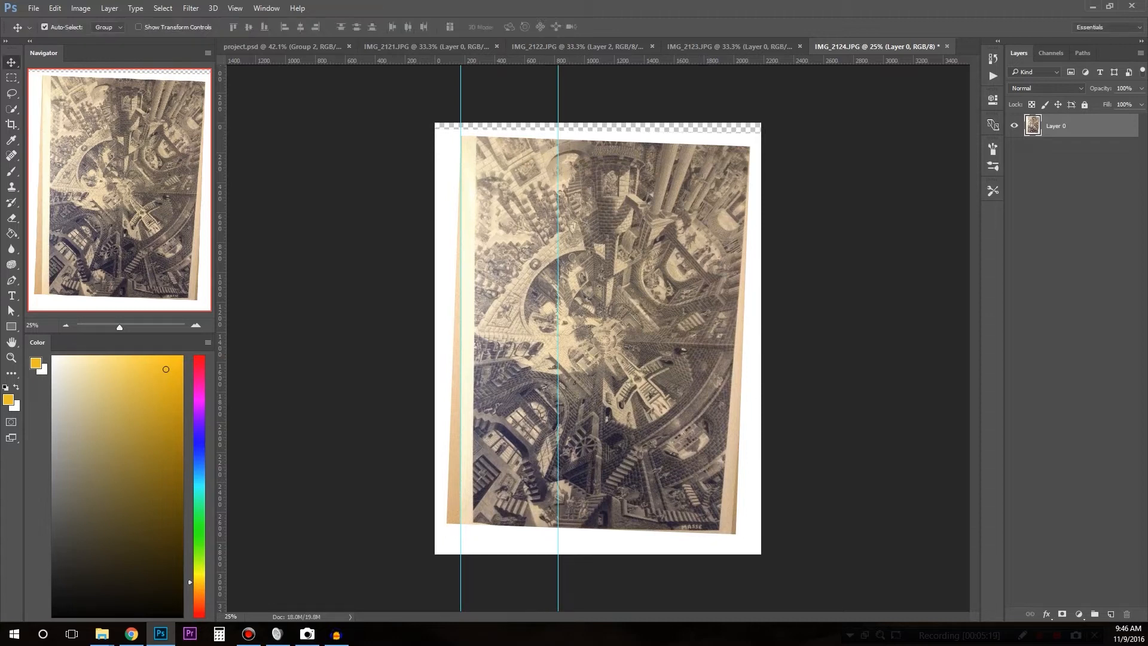
left_click_drag(221, 123, 750, 149)
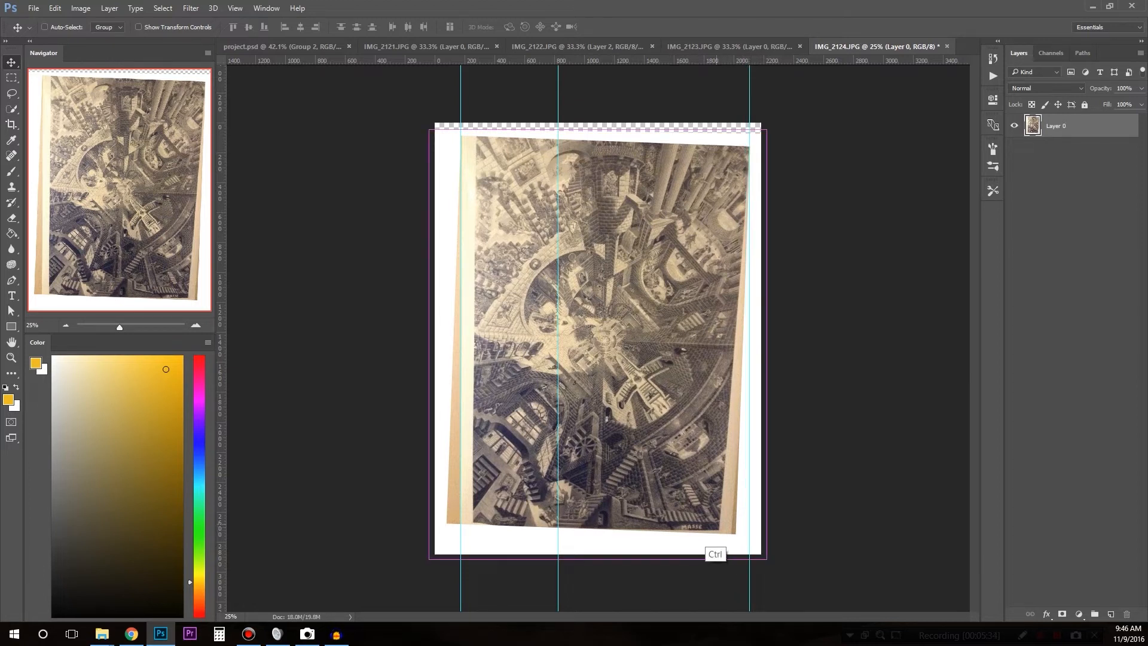
Distort Layer 0 by pulling its lower right corner horizontally outward, bringing the artwork's slanted right border towards the vertical guide.
key("ctrl+t")
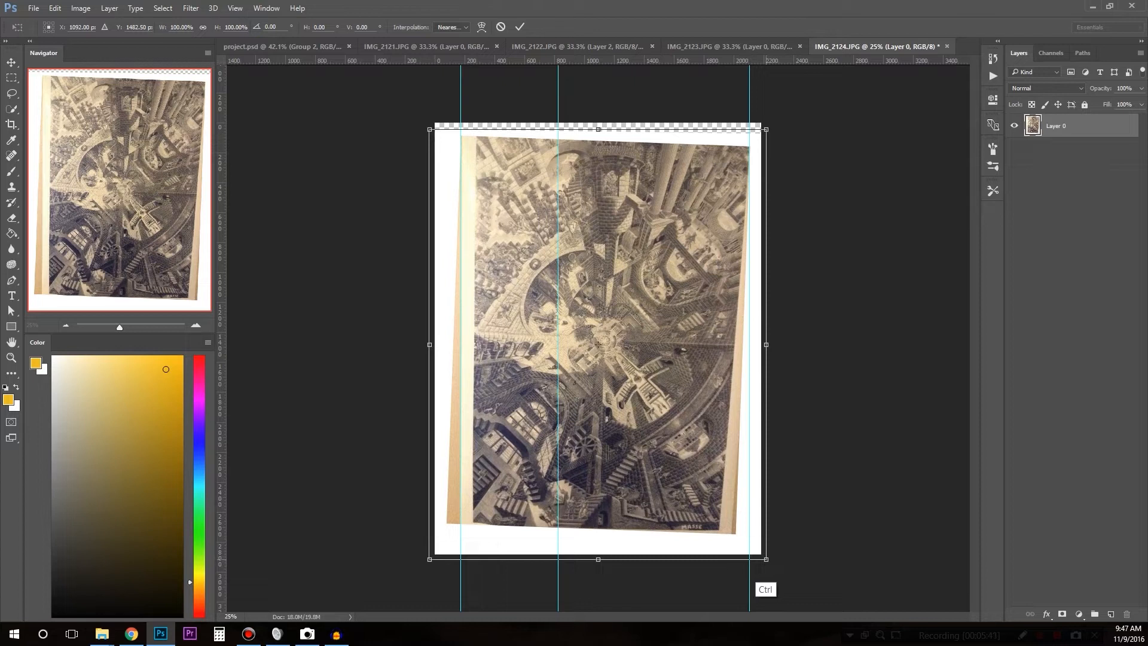
left_click_drag(766, 560, 804, 559)
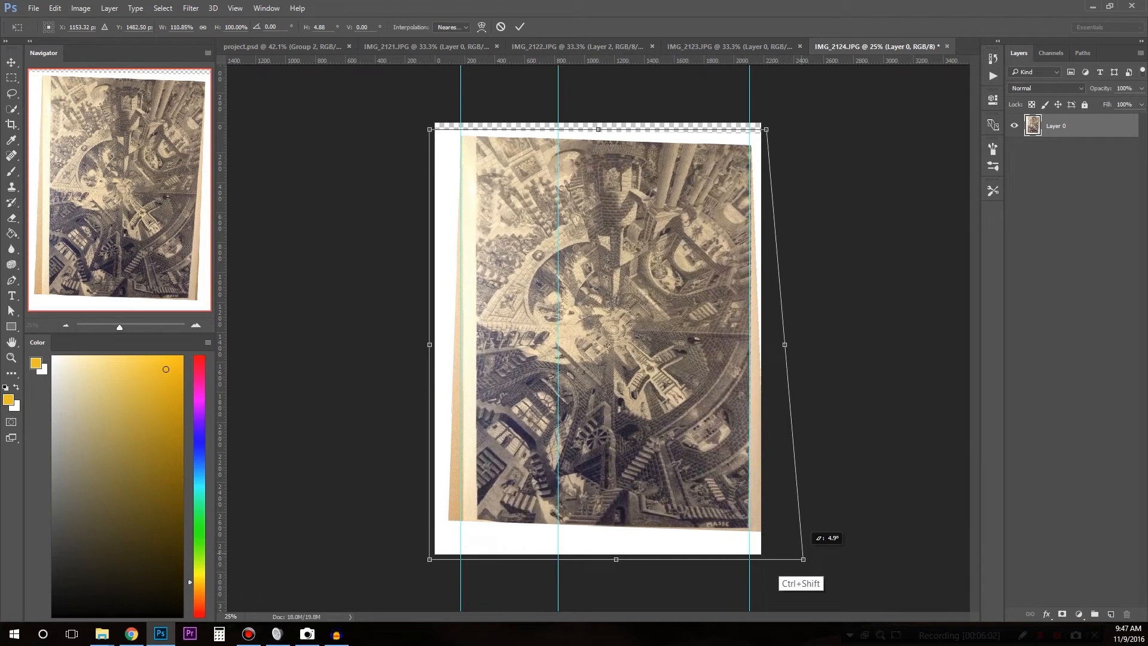
left_click_drag(803, 559, 803, 560)
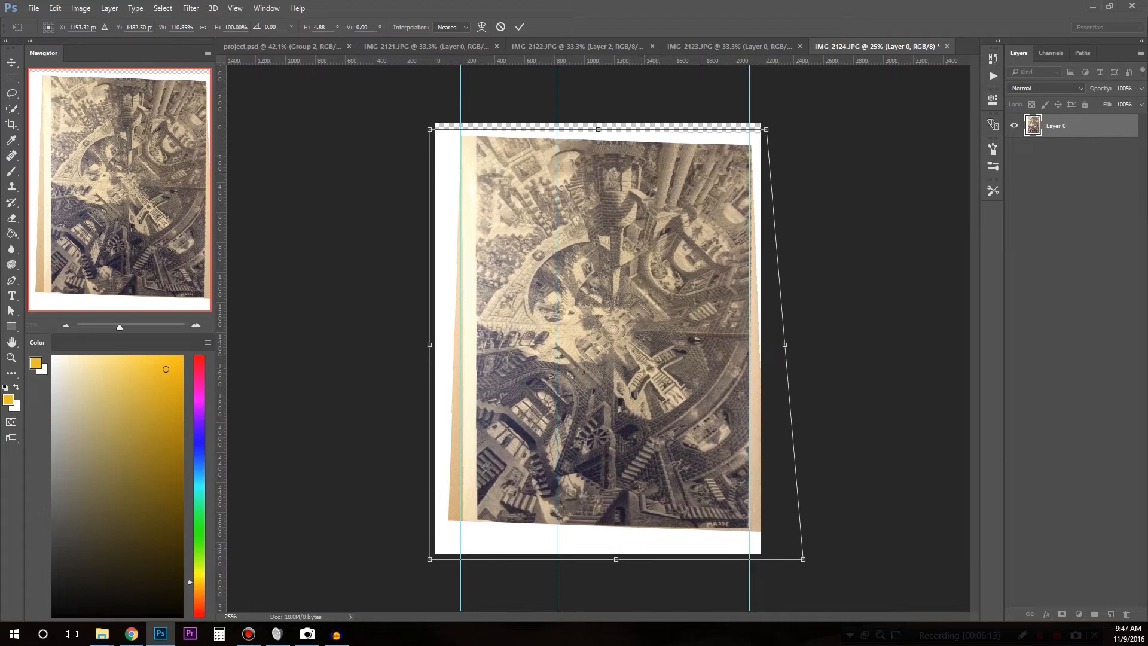
mouse_move(221, 192)
left_mouse_down()
mouse_move(476, 193)
mouse_move(221, 203)
left_mouse_up()
key("Return")
Place horizontal guides along the artwork's top and bottom edges and raise Layer 0's two right corners to level those edges with them.
left_click_drag(747, 60, 750, 134)
left_click_drag(718, 60, 690, 517)
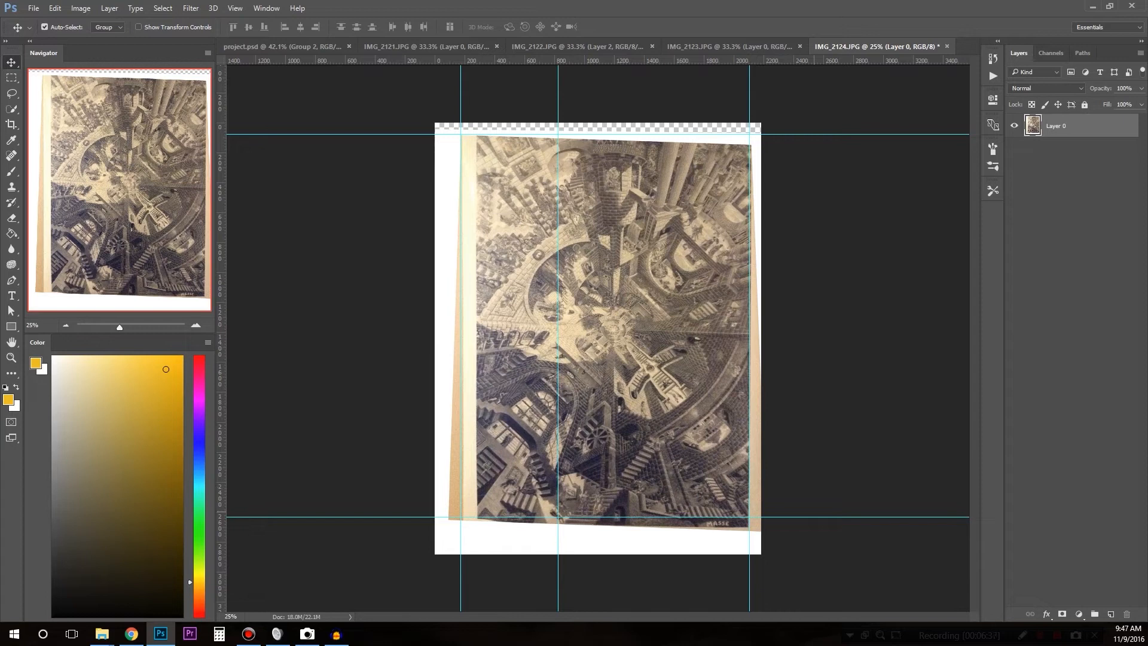
key("ctrl+t")
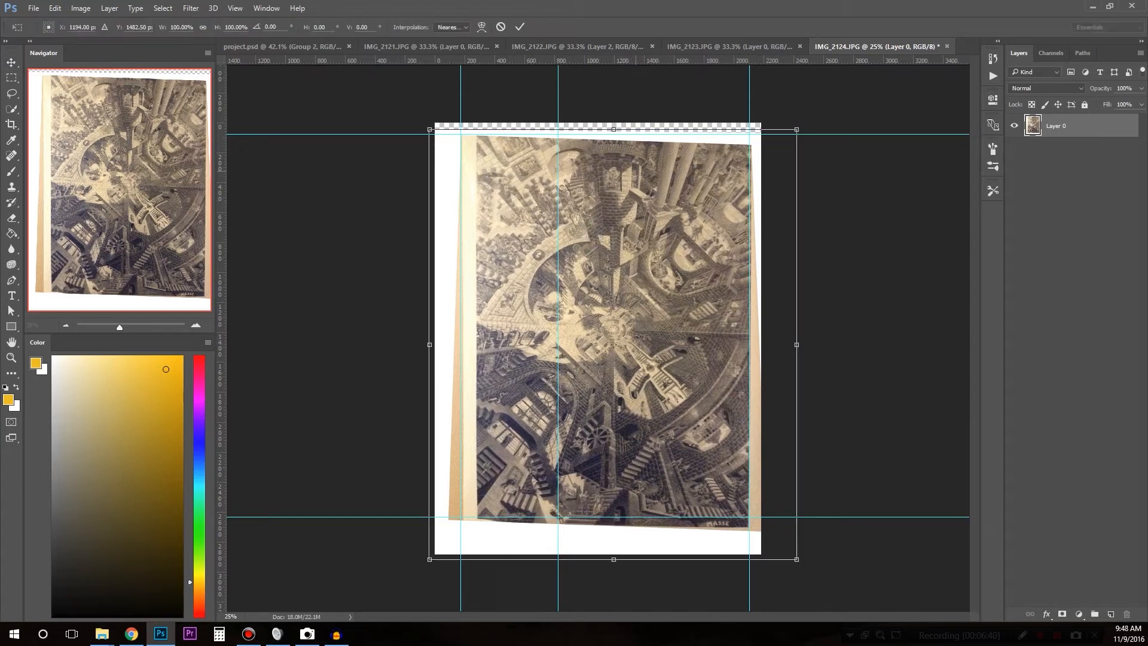
key("ctrl")
left_click_drag(797, 129, 797, 116)
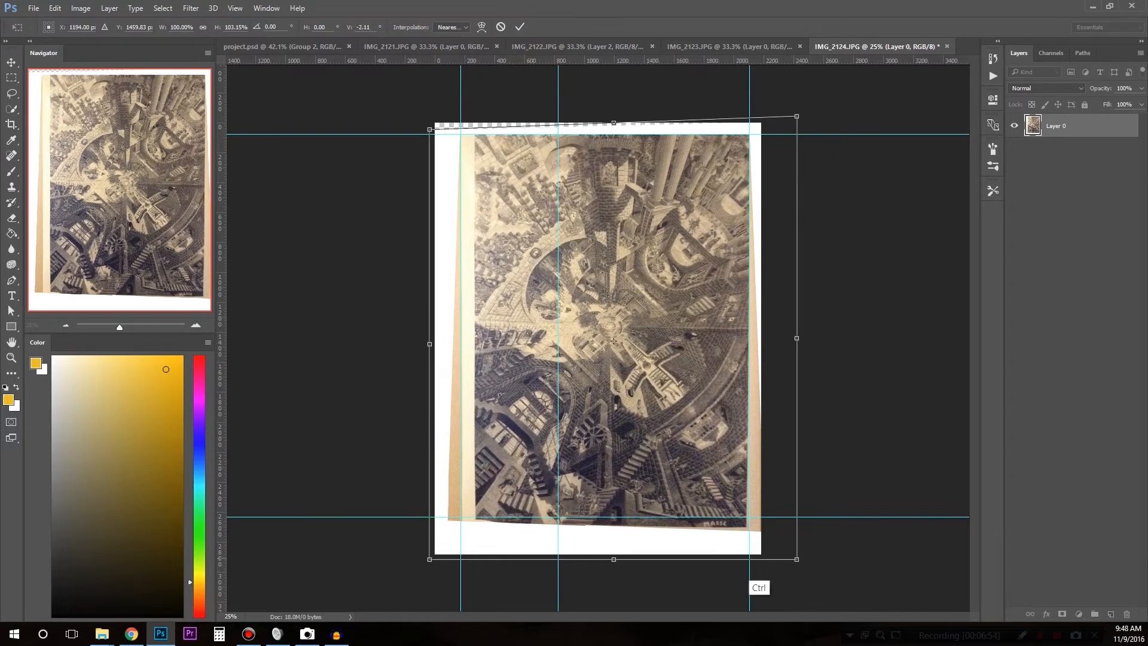
mouse_move(796, 559)
left_mouse_down()
mouse_move(807, 546)
mouse_move(797, 550)
left_mouse_up()
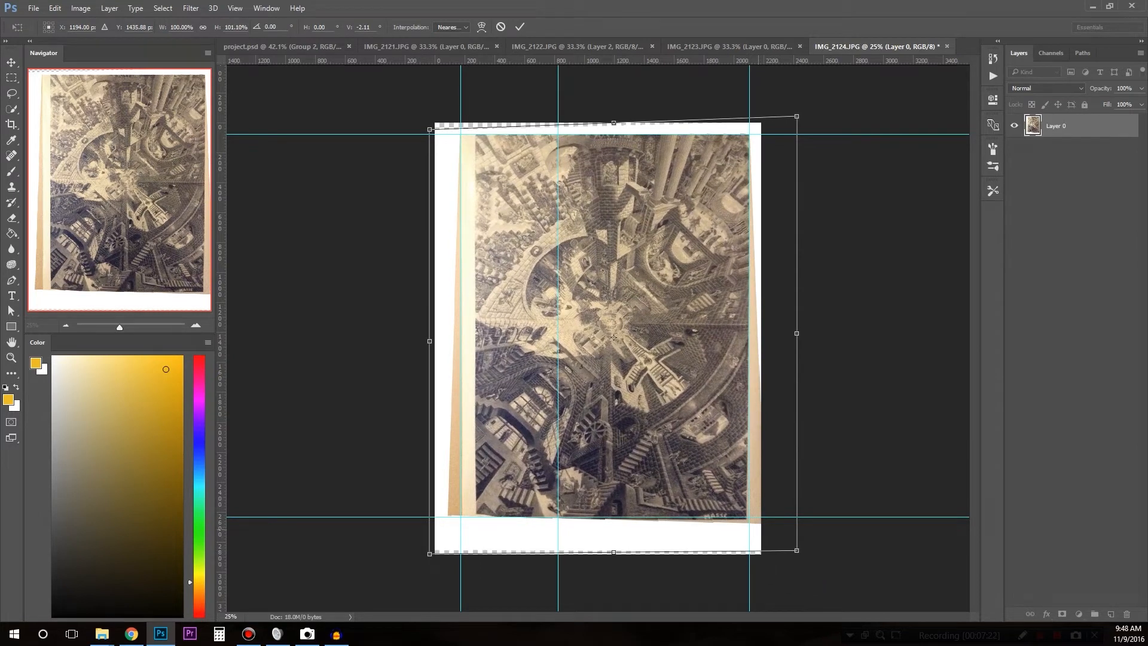
key("Return")
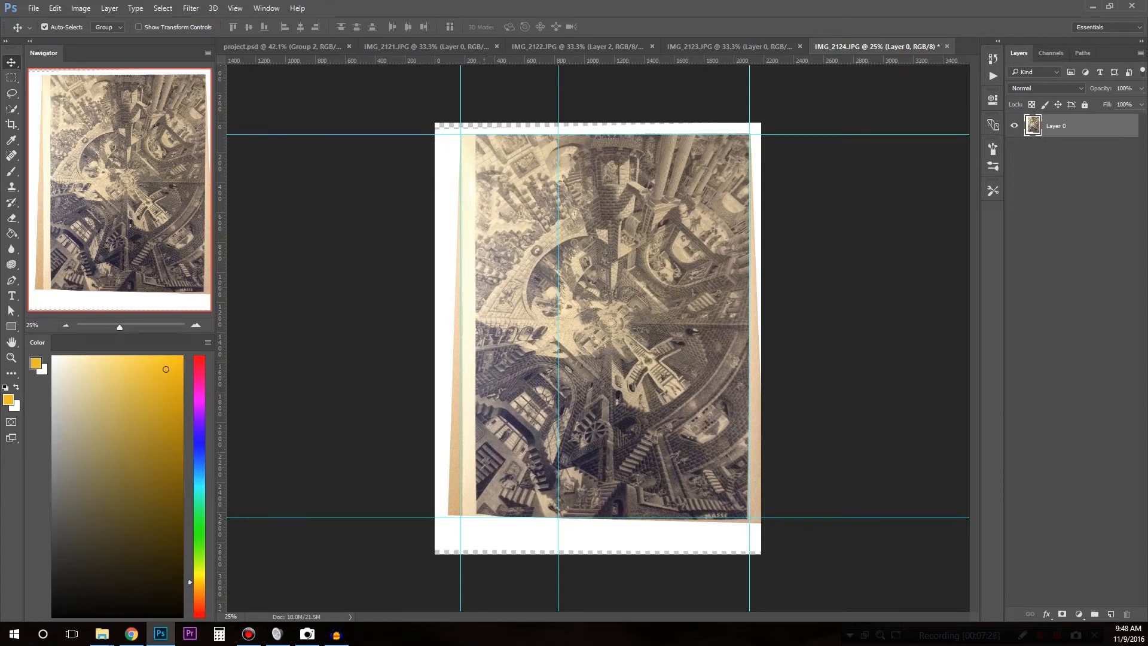
Crop the photo to the artwork's borders and enlarge Layer 0 slightly and proportionally about its centre to fill the frame.
key("c")
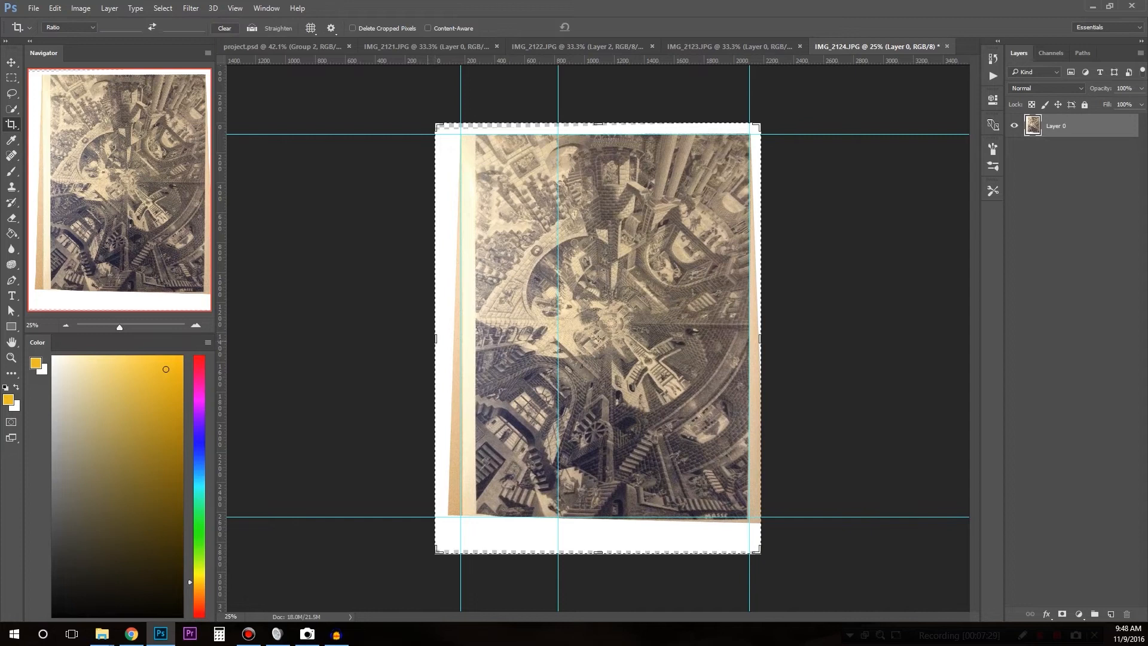
left_click_drag(435, 338, 456, 339)
left_click_drag(598, 125, 599, 129)
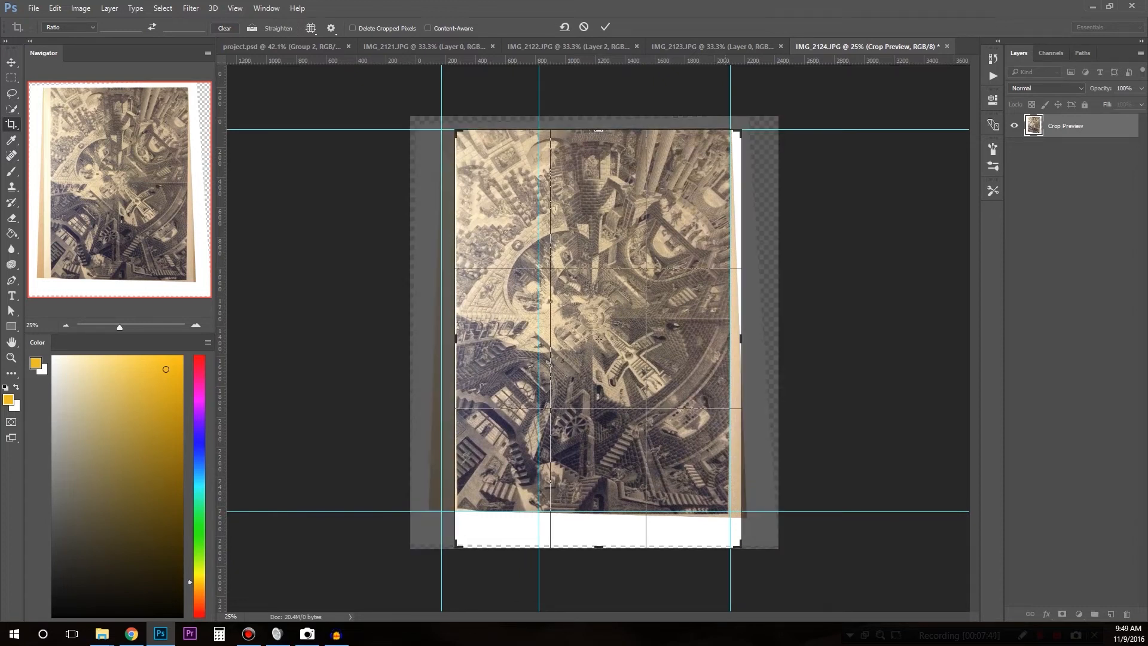
left_click_drag(741, 335, 759, 335)
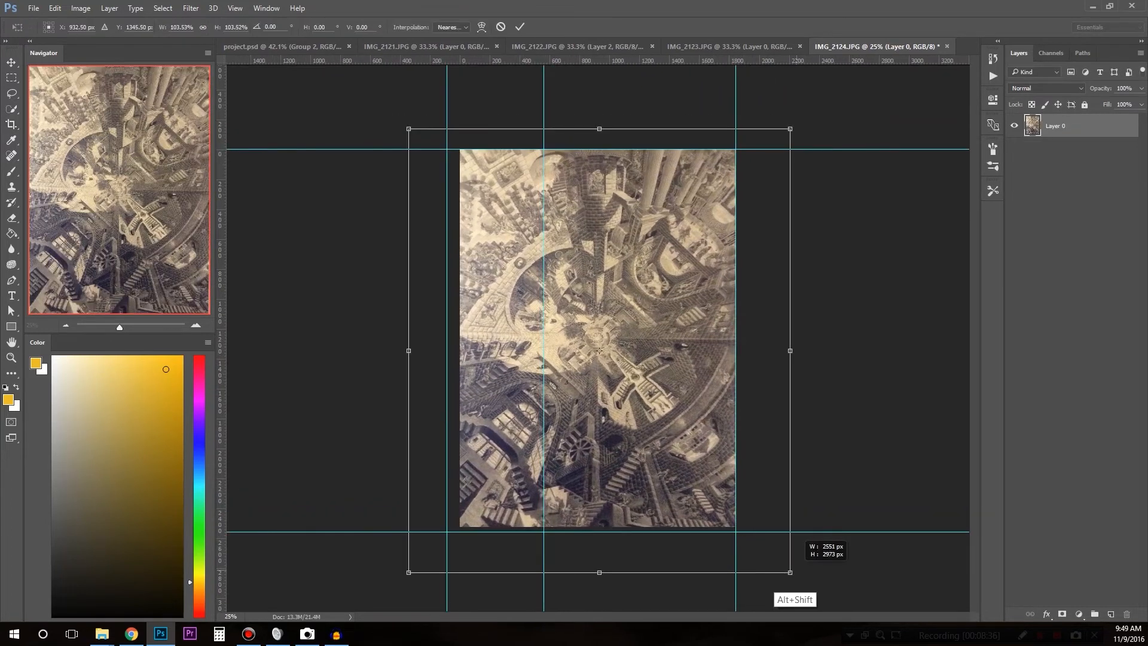
left_click_drag(787, 567, 788, 571)
key("Return")
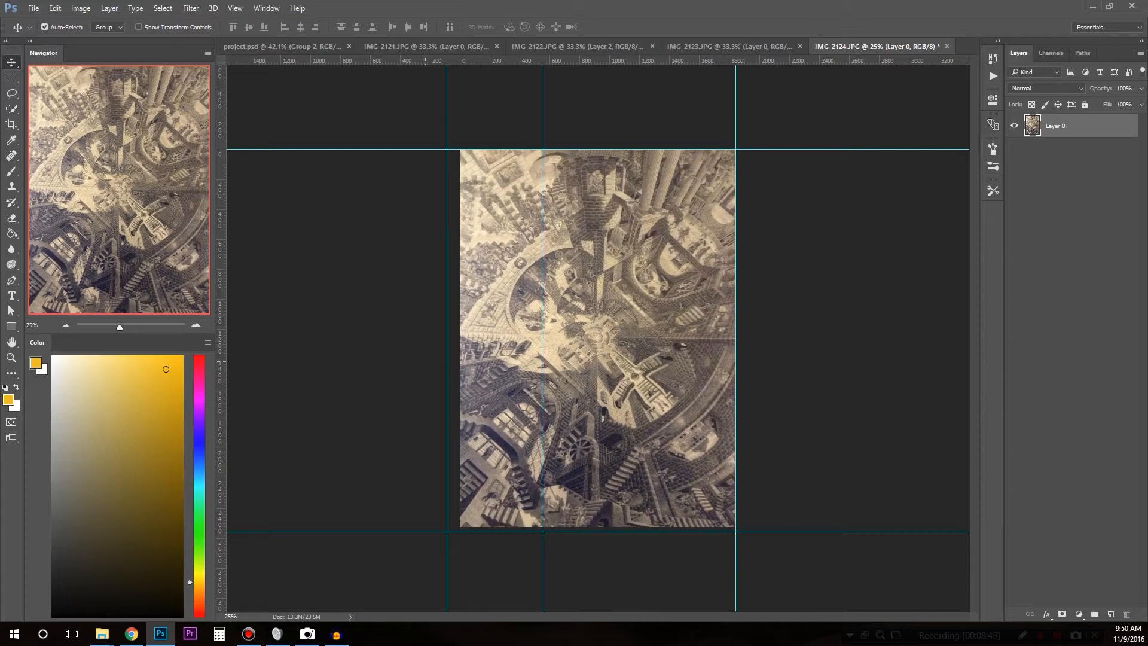
Crop IMG_2124.JPG again at its current frame with Delete Cropped Pixels enabled to discard everything outside the canvas.
key("c")
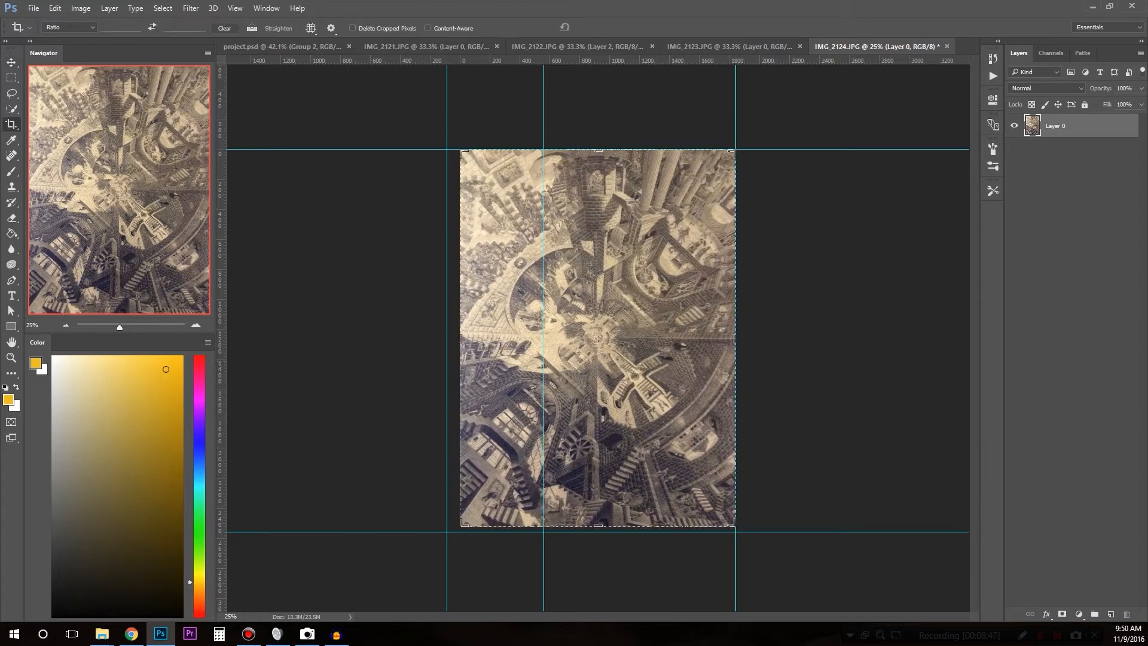
left_click(352, 28)
key("Return")
key("v")
left_click_drag(618, 175, 554, 232)
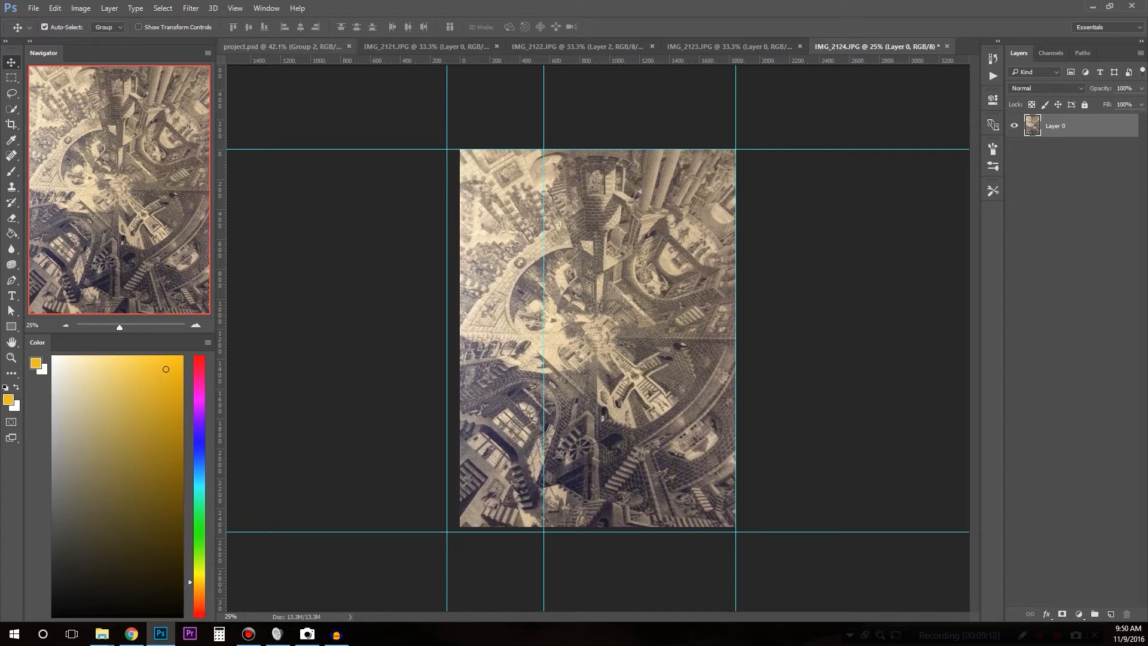
Switch to the project.psd document and show the perspective lines in Group 1.
left_click(281, 46)
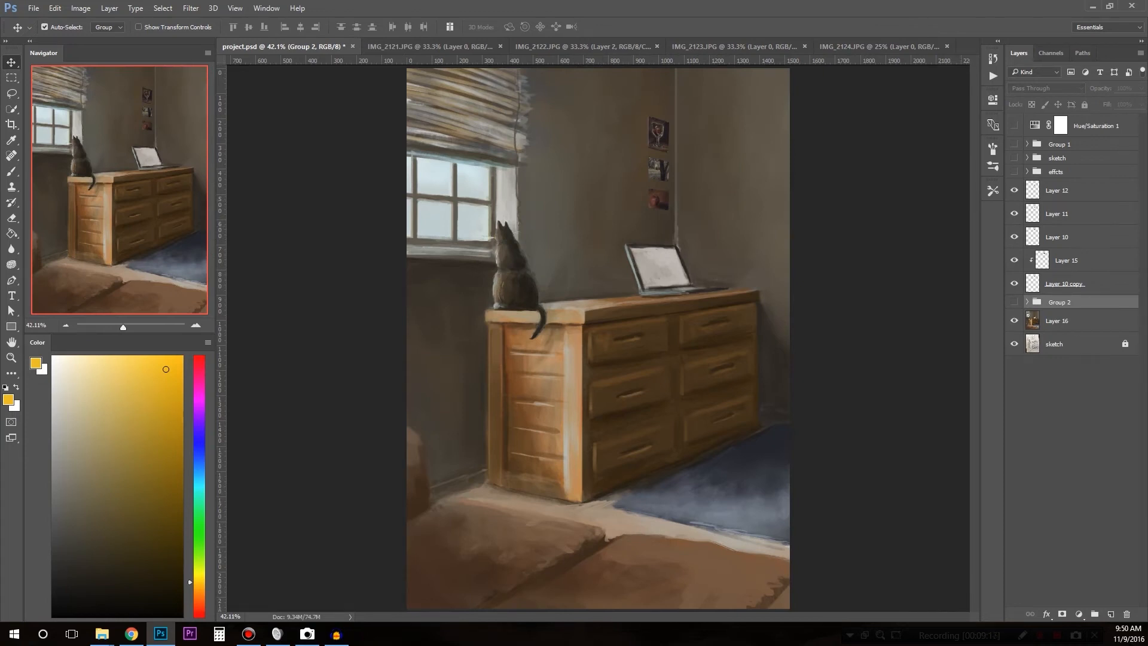
left_click(1015, 144)
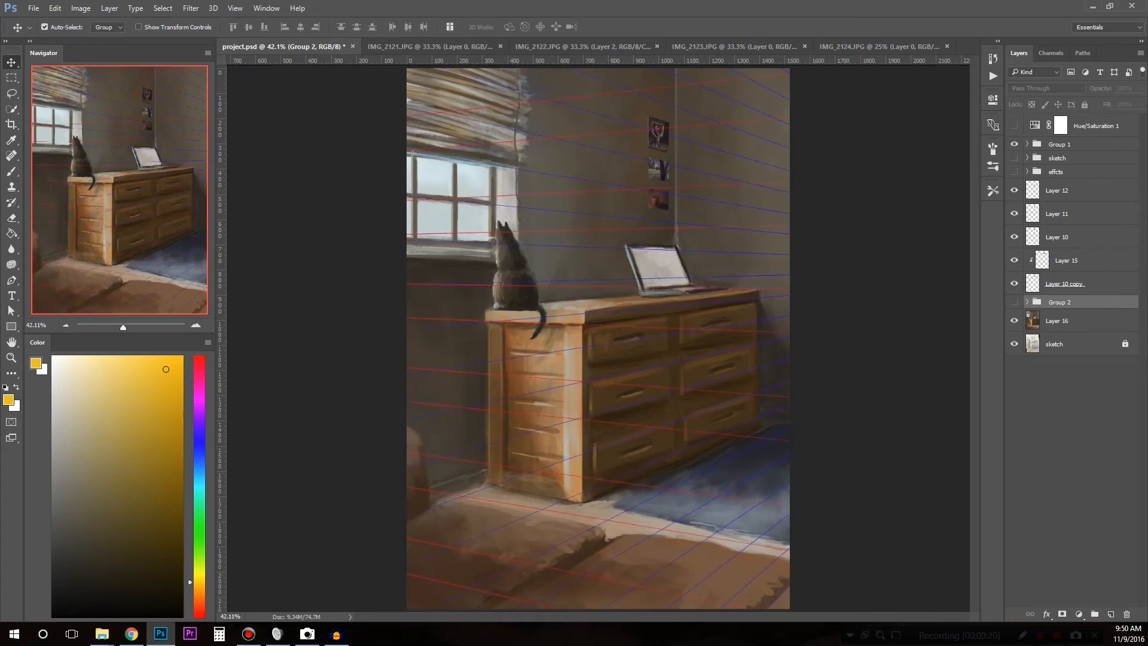
left_click(1014, 144)
left_click(1015, 144)
Activate the Rectangle tool and hide the Polygon 1 copy 2 perspective lines inside Group 1.
key("u")
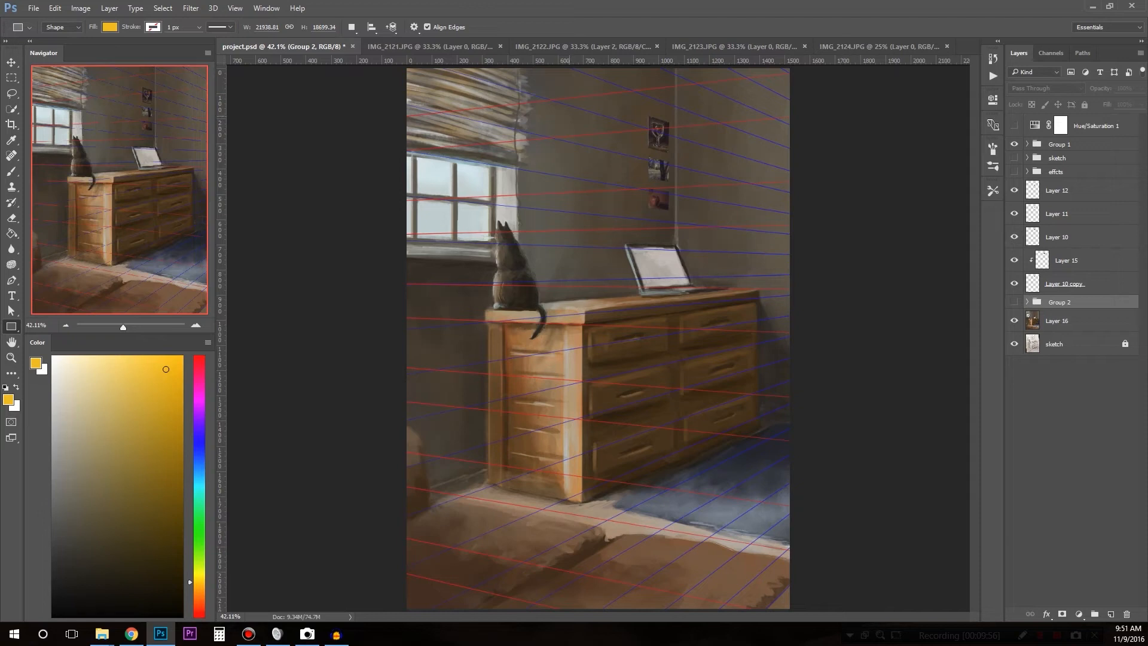
right_click(11, 327)
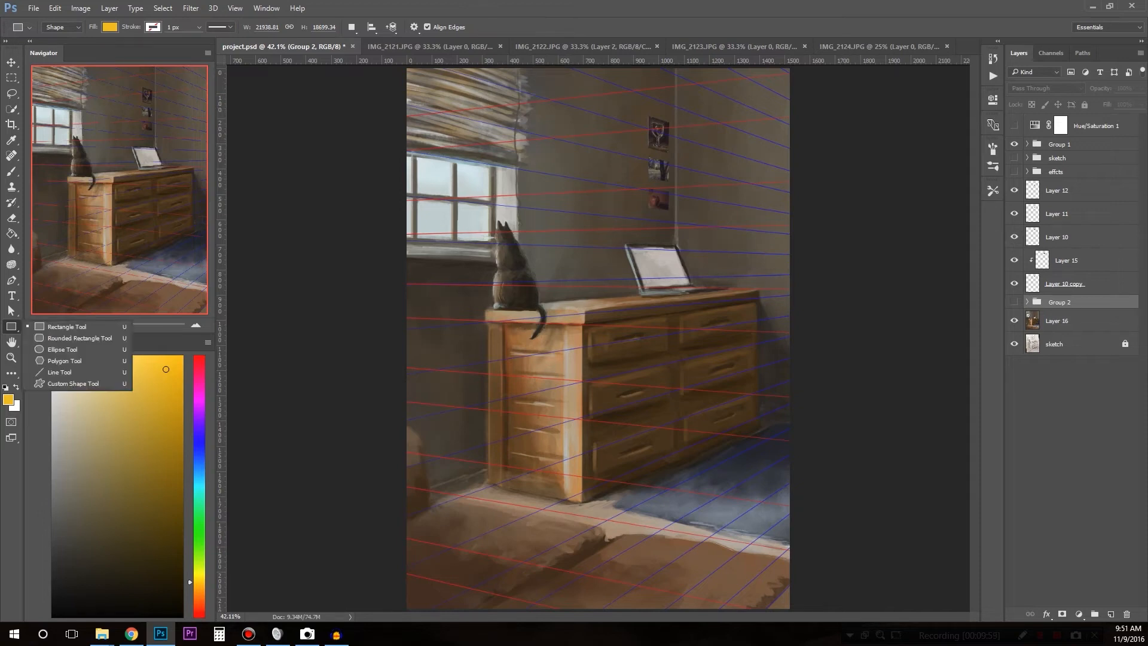
left_click(66, 326)
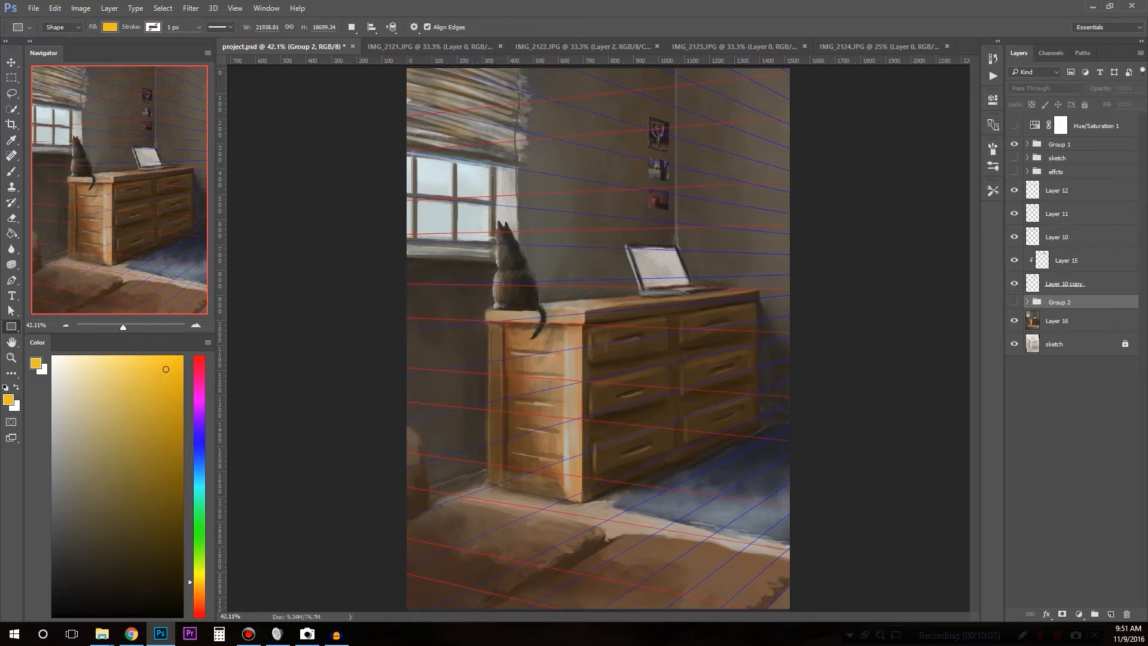
left_click(1028, 144)
left_click(1060, 144)
left_click(1014, 162)
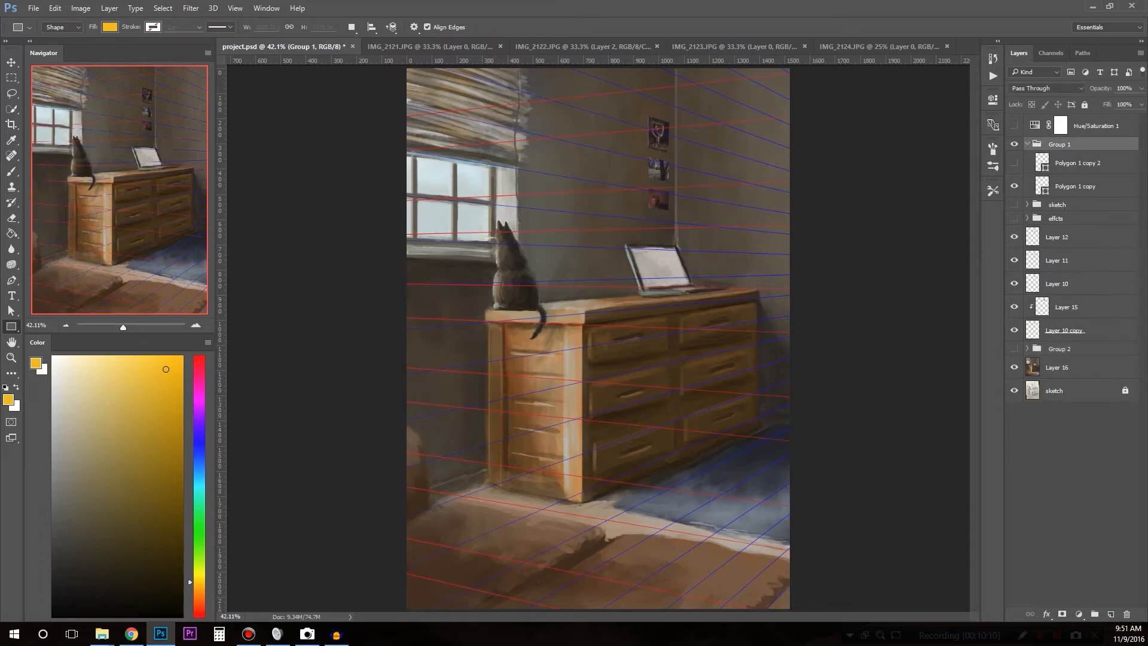
Rotate the Polygon 1 copy perspective lines by 1.29° around their vanishing point.
left_click(1075, 186)
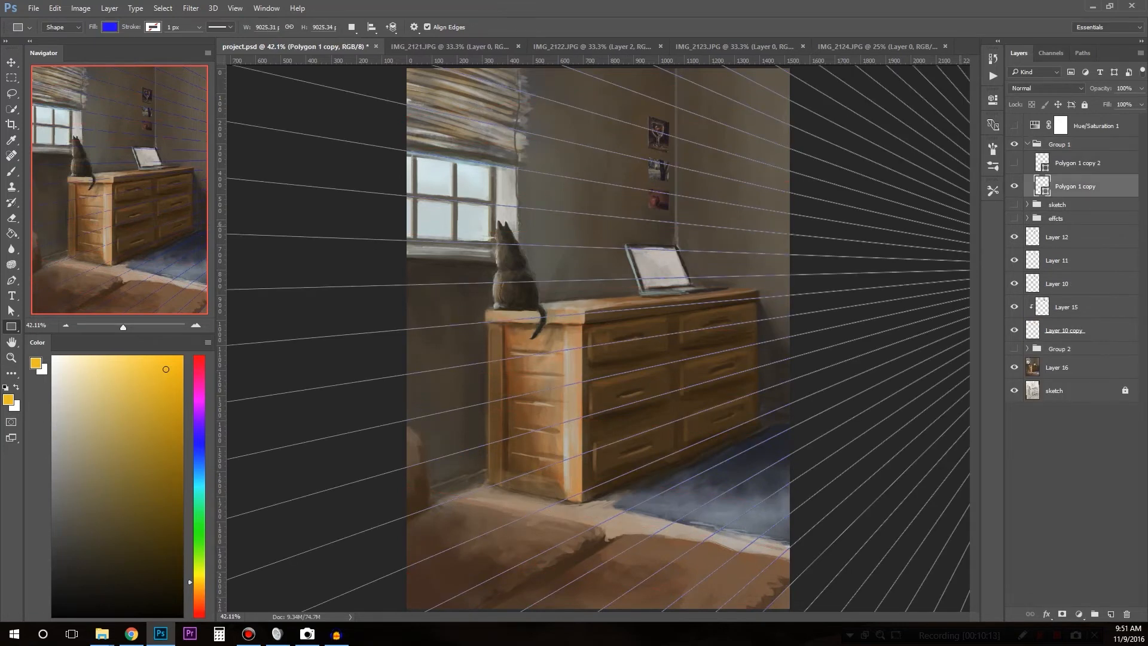
key("ctrl+minus")
key("ctrl+minus")
key("ctrl+minus")
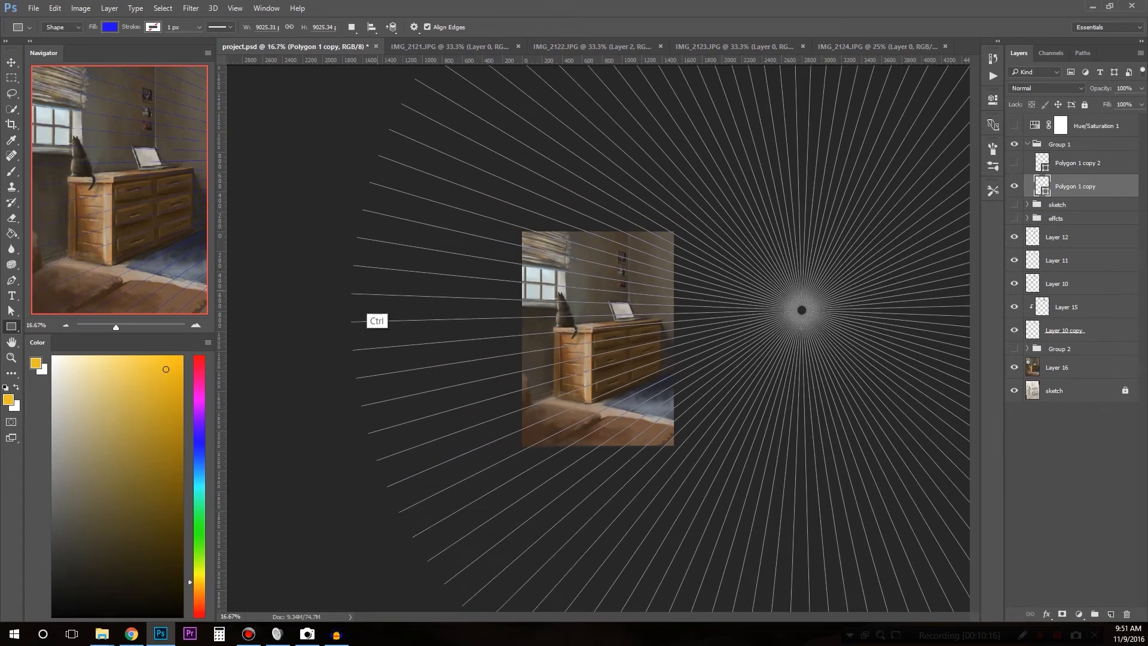
key("ctrl+t")
left_click_drag(342, 299, 343, 288)
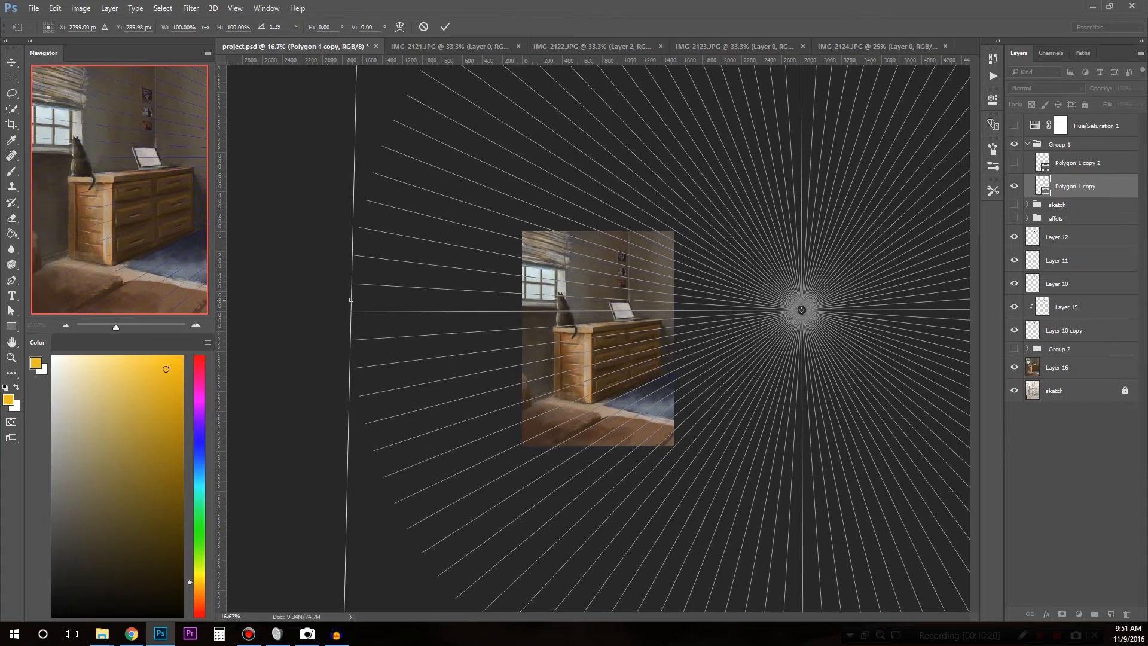
key("Return")
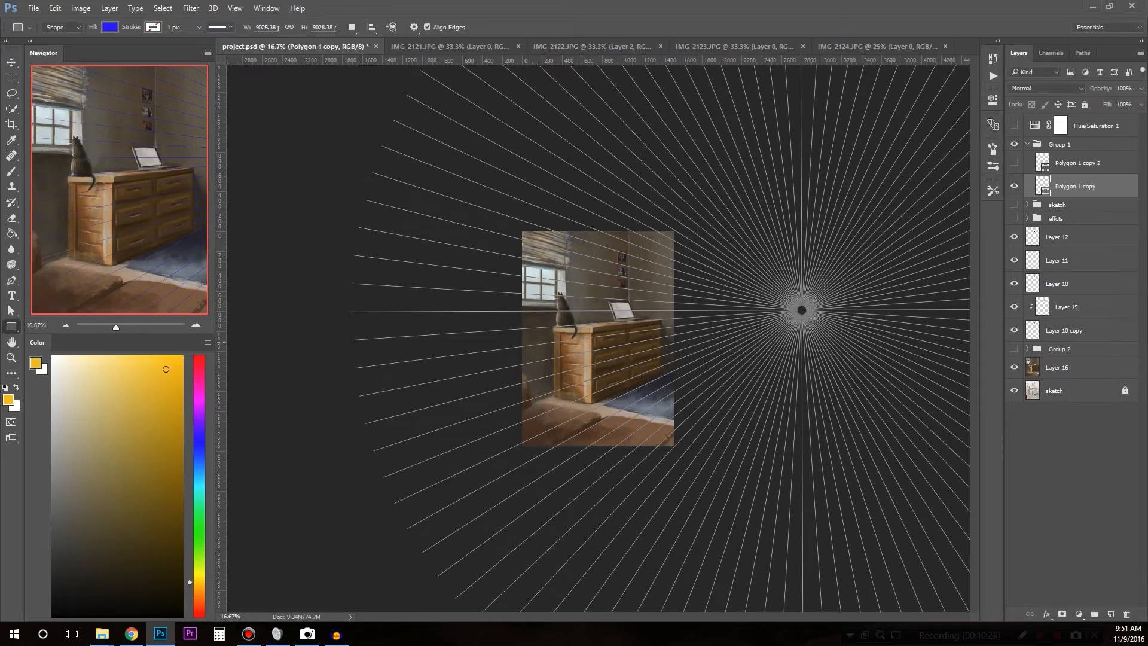
key("ctrl+plus")
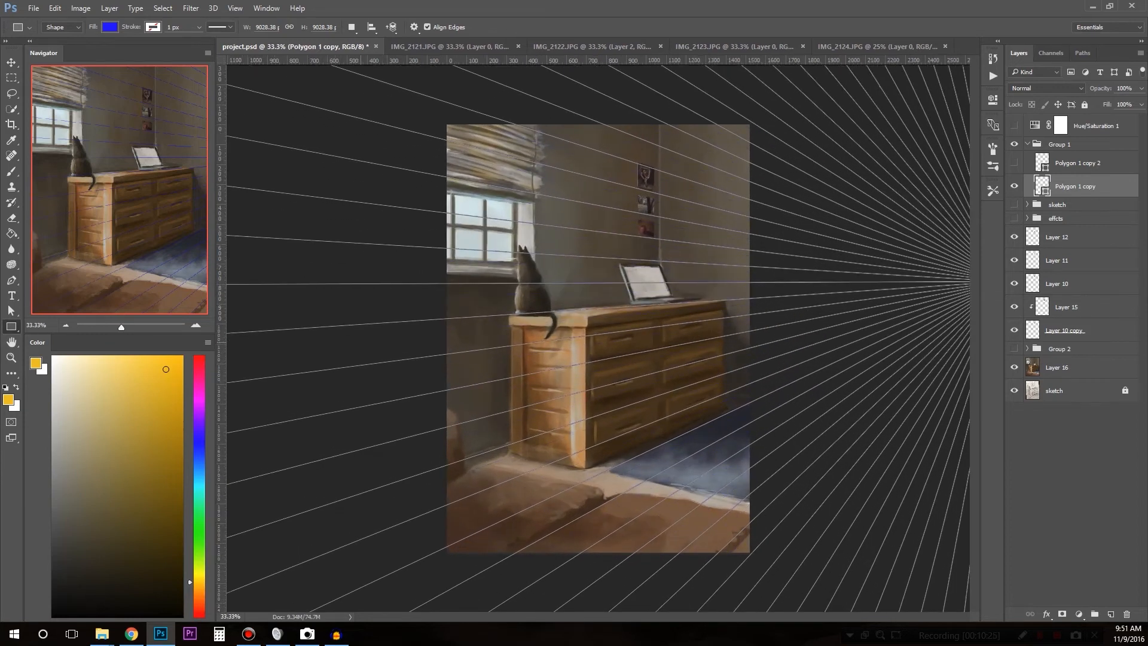
key("v")
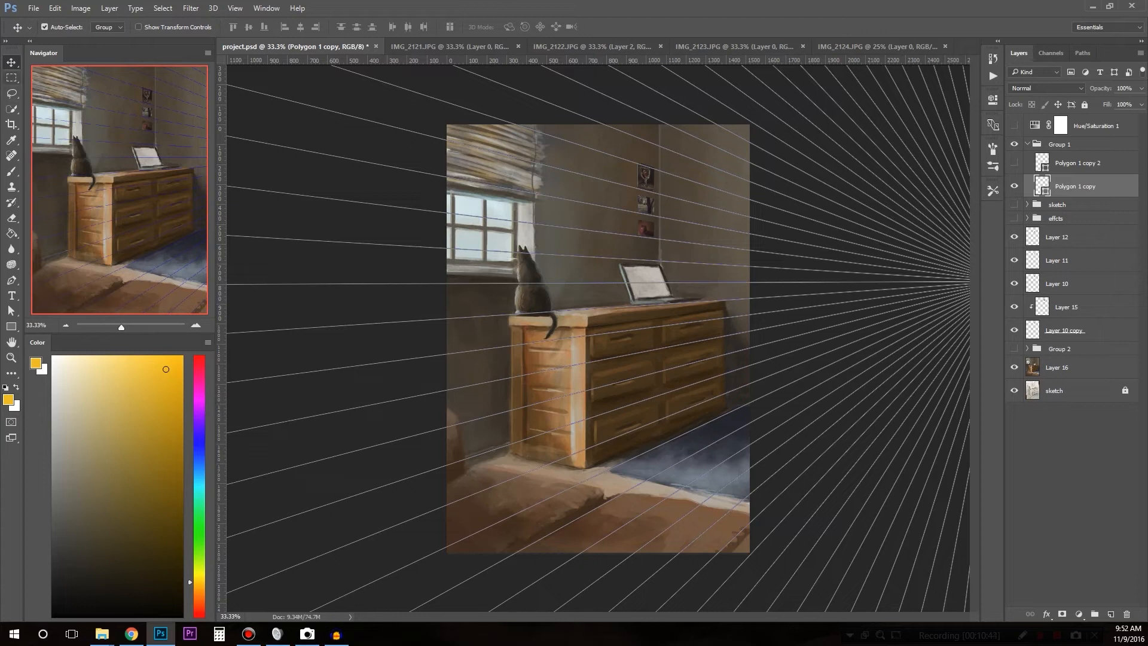
Draw a yellow rectangle 256 × 555 px on the wall between the window and the three small pictures.
left_click(276, 170)
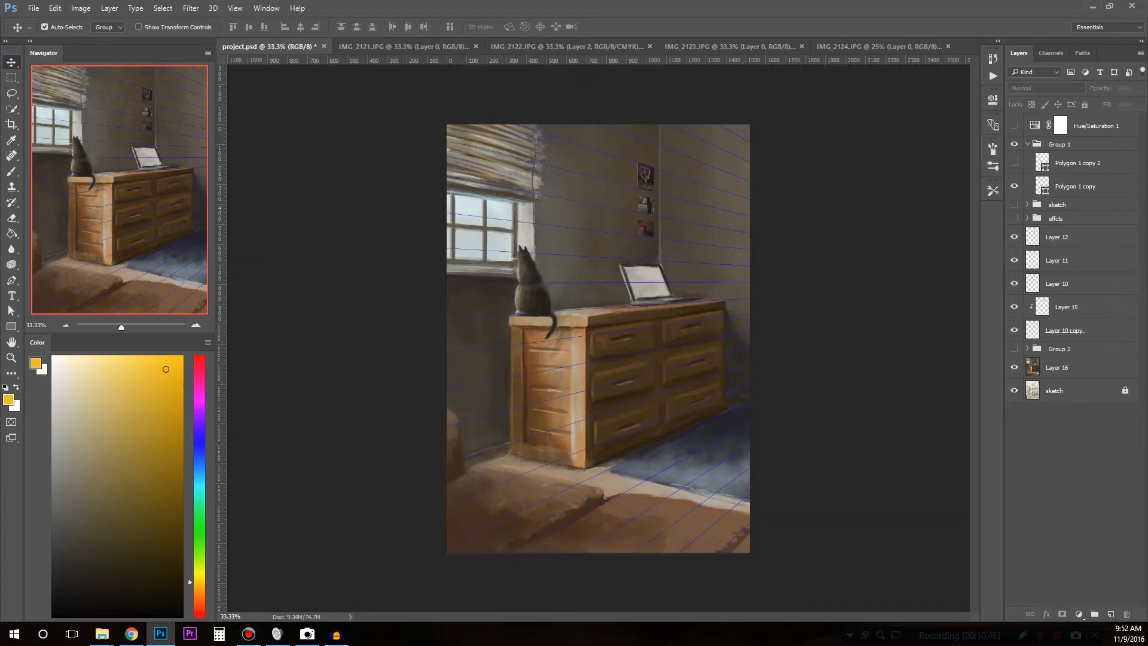
key("ctrl+plus")
key("ctrl+plus")
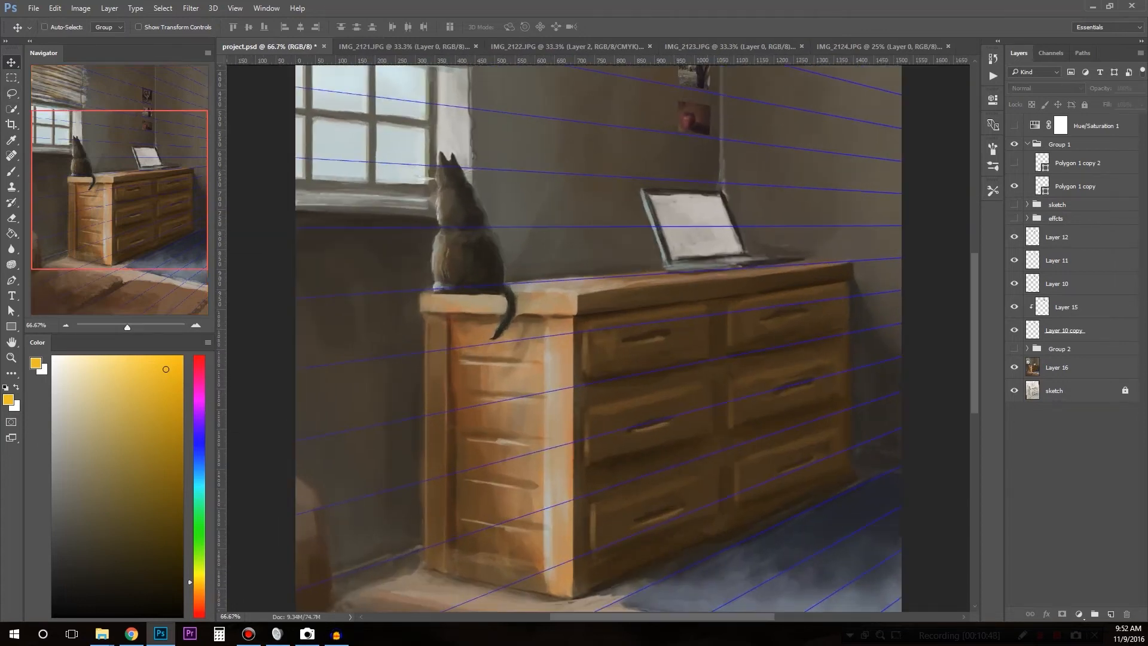
key("ctrl+minus")
left_click_drag(427, 261, 391, 386)
key("u")
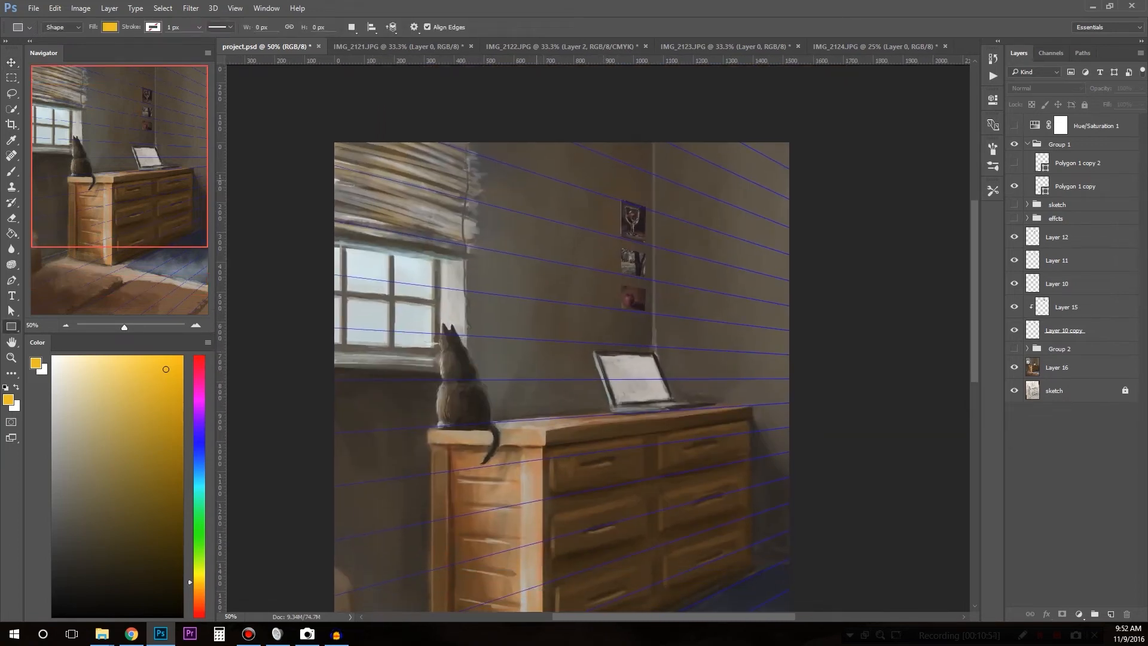
left_click_drag(521, 174, 598, 340)
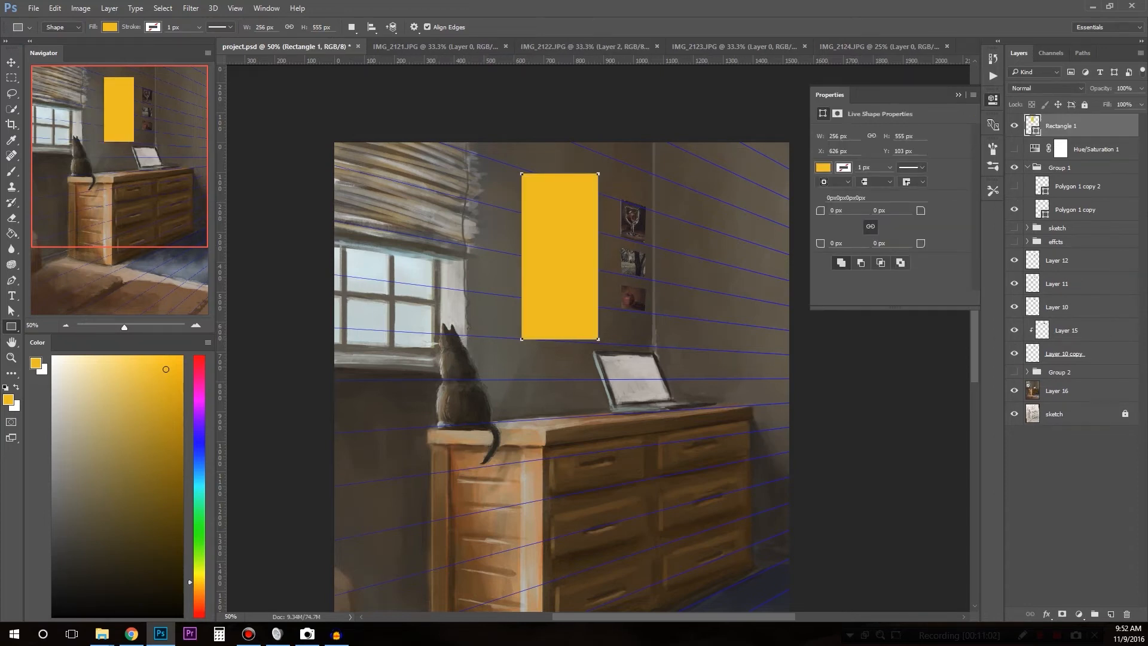
left_click(959, 95)
Raise the rectangle's upper-left corner slightly with the Direct Selection tool, converting the live shape into a regular path.
key("a")
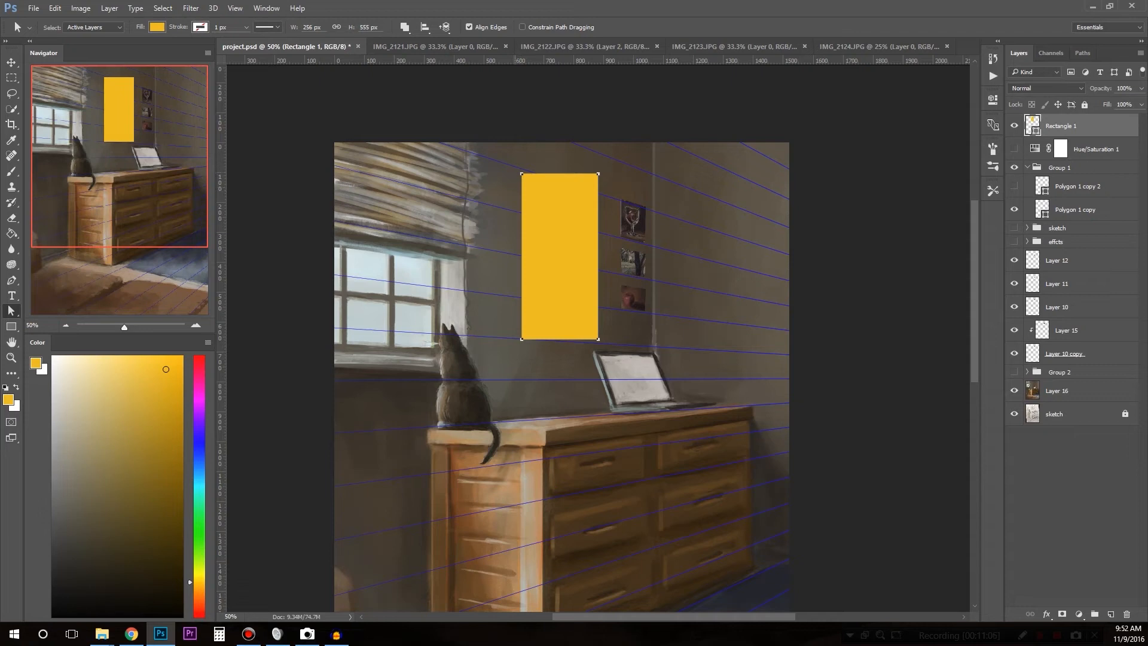
right_click(11, 311)
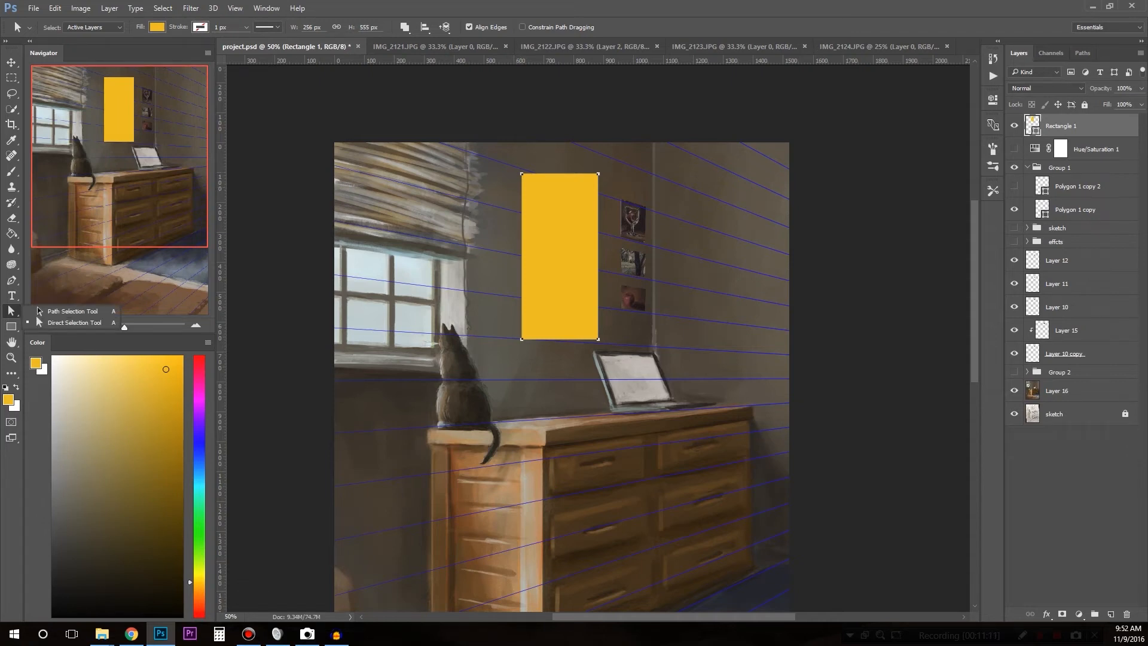
left_click(38, 311)
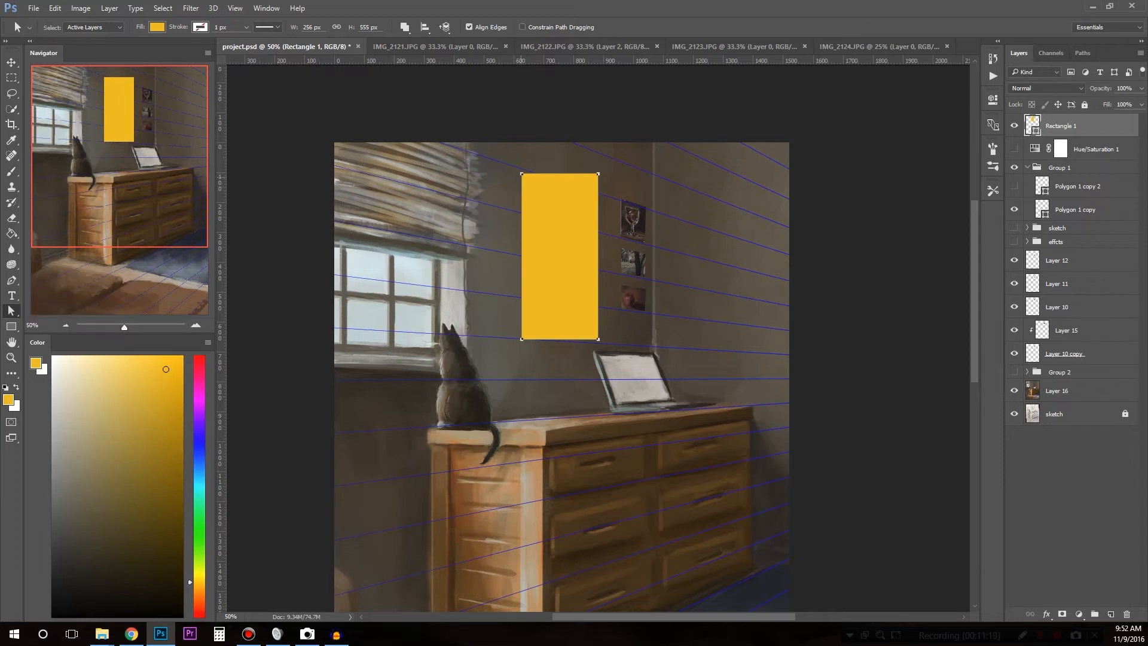
left_click(646, 190)
left_click(549, 225)
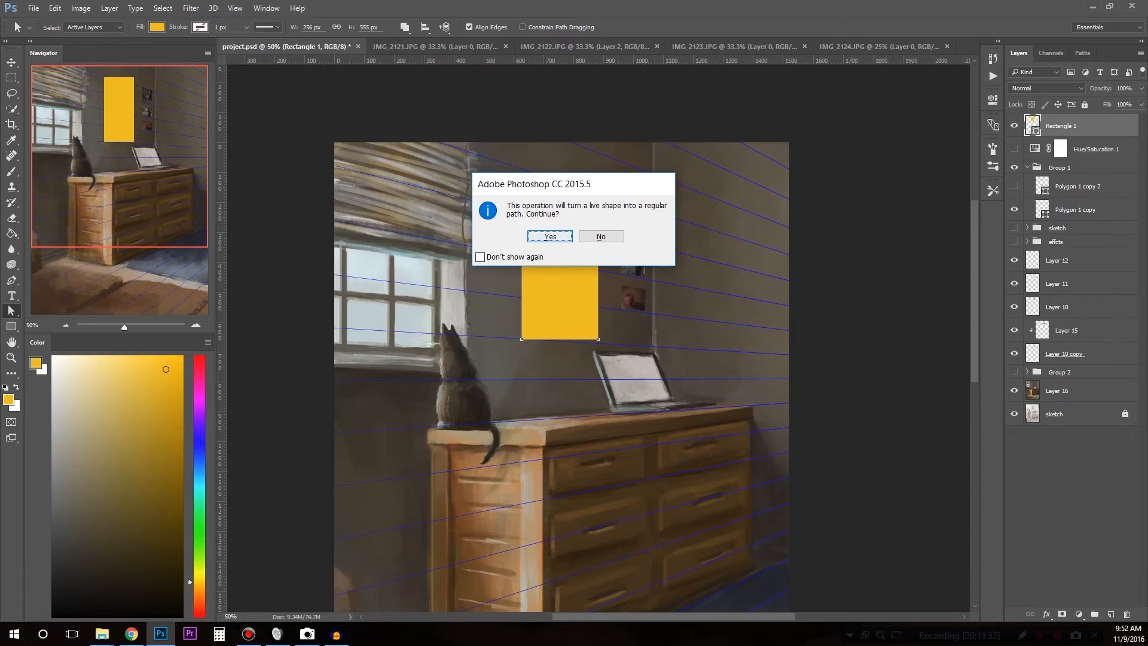
left_click(549, 236)
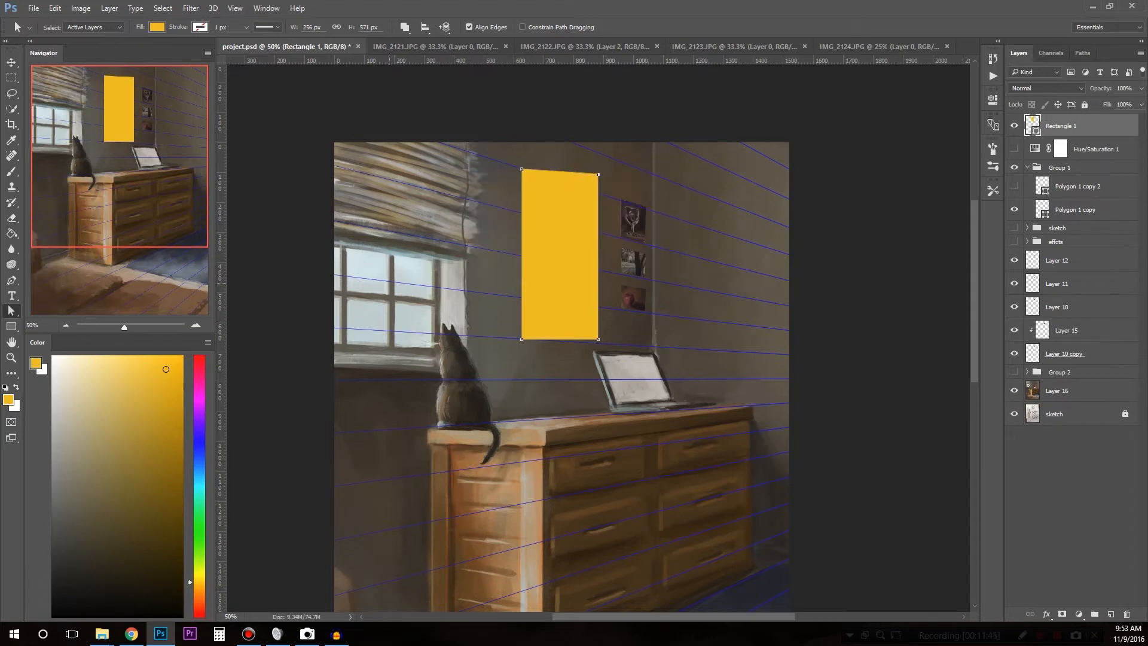
Lower the rectangle's upper-right corner in small nudges until the top edge follows the slope of the perspective lines.
key("Down")
key("Down")
key("Down")
key("Down")
key("Down")
key("Down")
key("Down")
key("Down")
key("Down")
key("Down")
key("Down")
key("Down")
key("Down")
key("Down")
key("Down")
key("Down")
key("Down")
key("Down")
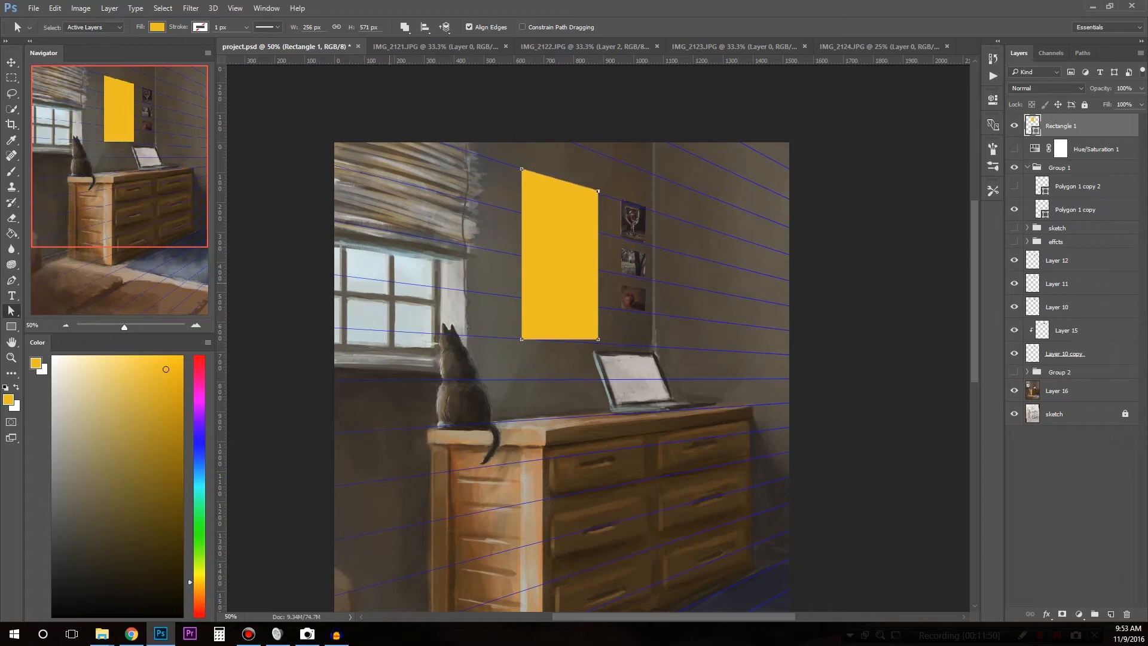
key("Down")
key("Down")
key("Up")
key("Up")
Lower the rectangle's lower-right corner by 12 px so the bottom edge follows the perspective lines.
key("Down")
key("Down")
key("Down")
key("Down")
key("Down")
key("Down")
Try to widen the rectangle by nudging its right corners outward in small increments.
key("Right")
key("Right")
key("Right")
key("Right")
key("Right")
key("Right")
key("Right")
key("Right")
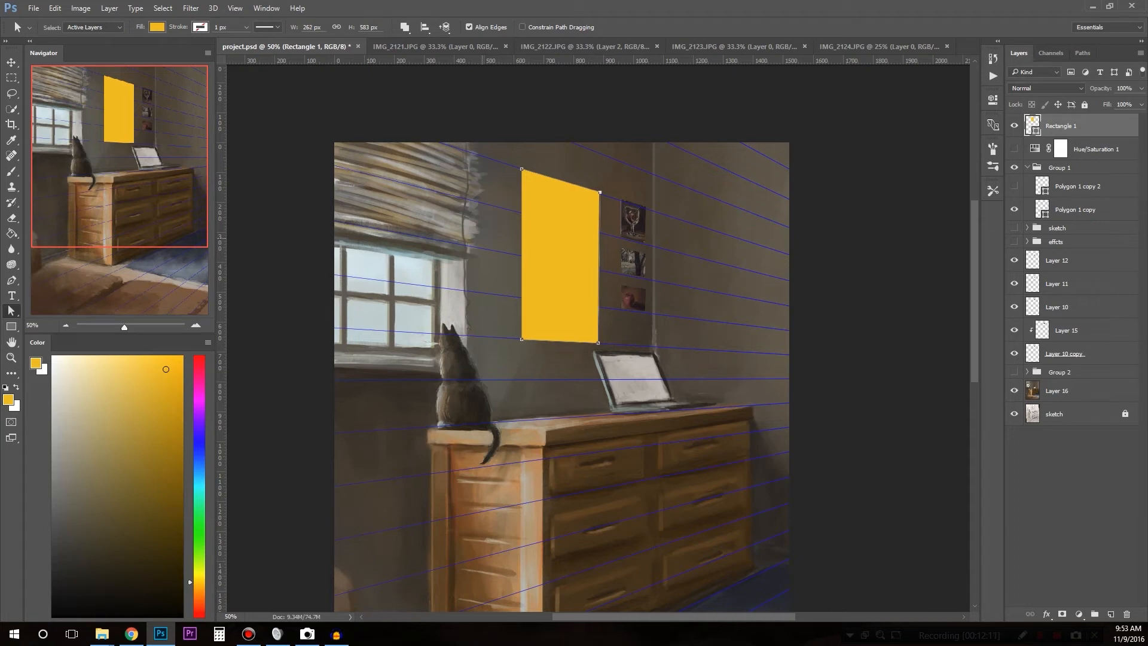
key("Left")
key("Left")
key("Left")
key("Left")
key("Left")
key("Left")
key("Left")
key("Left")
key("Left")
key("Left")
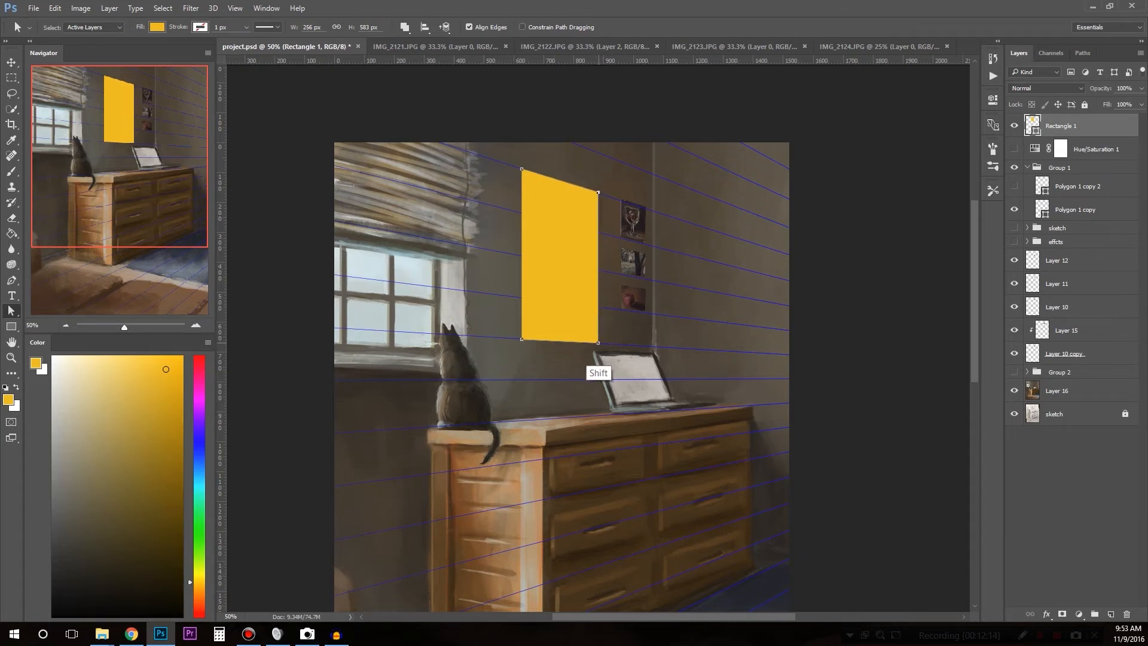
Widen the rectangle to 276 px at its right edge and lower the upper-right corner to realign the top edge with the perspective.
key("shift+Right")
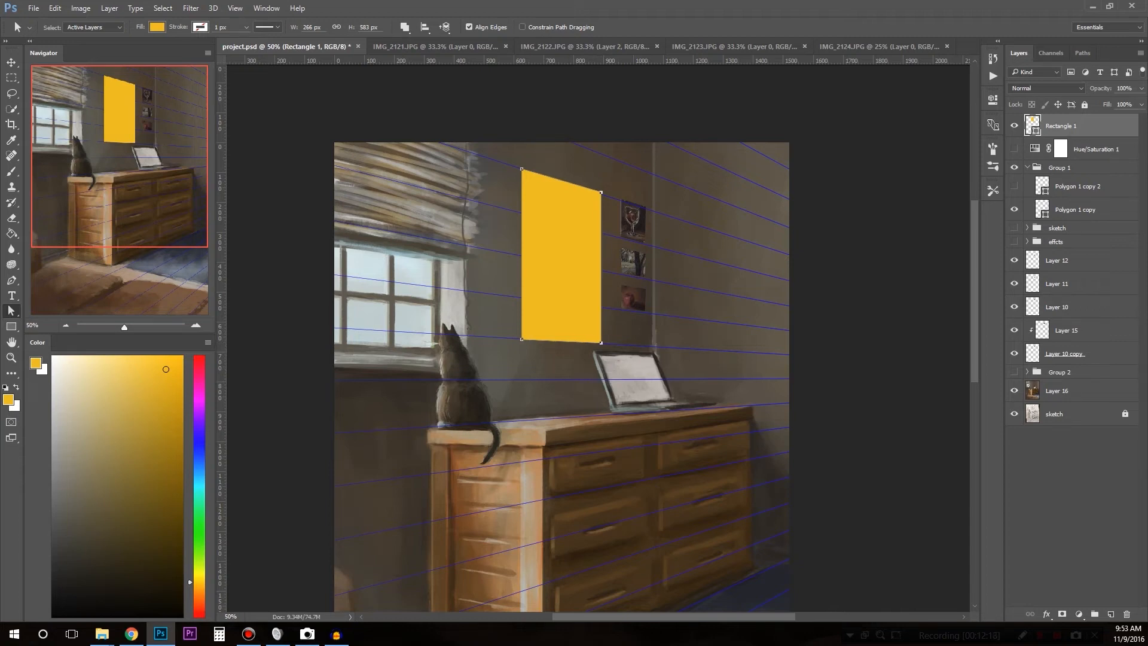
key("shift+Right")
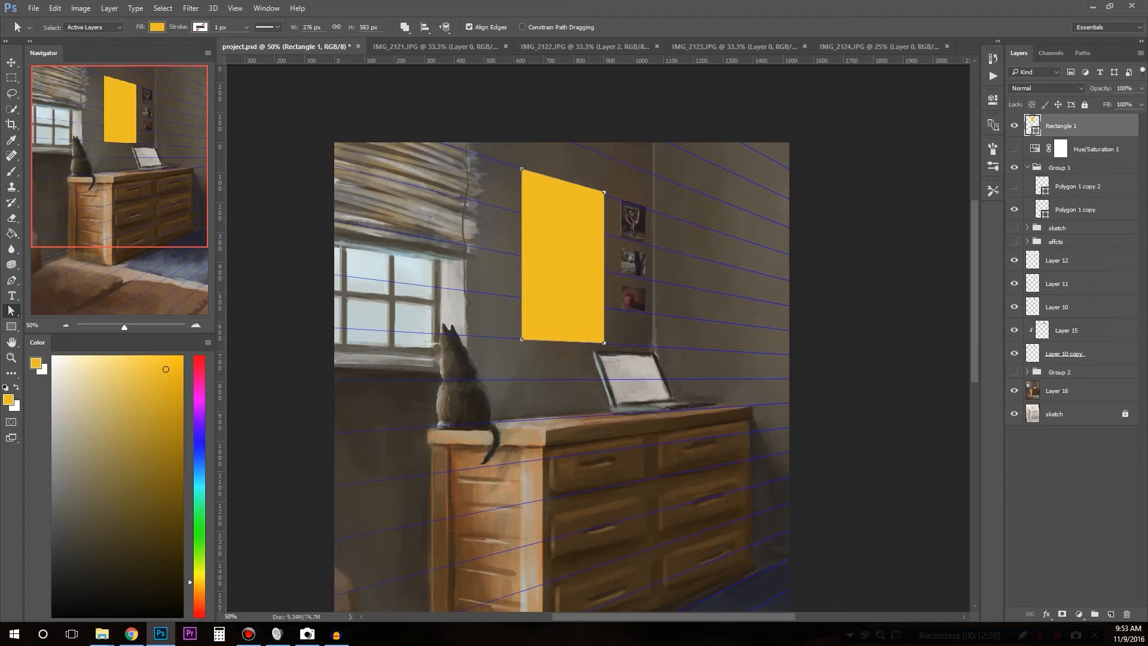
key("Escape")
left_click(604, 192)
key("Down")
key("Down")
key("Down")
key("Down")
key("Down")
key("Down")
key("Down")
key("Down")
key("Down")
key("Down")
key("v")
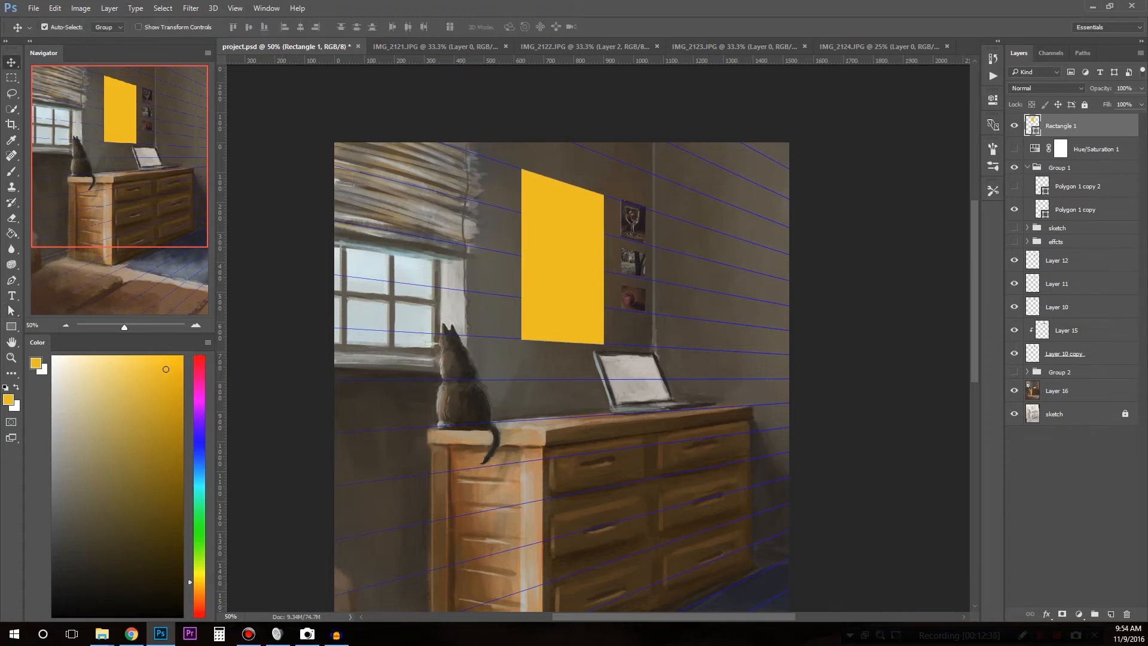
Show Group 2 and resize the yellow rectangle to 366 × 721 px to match the group's poster.
left_click(1015, 372)
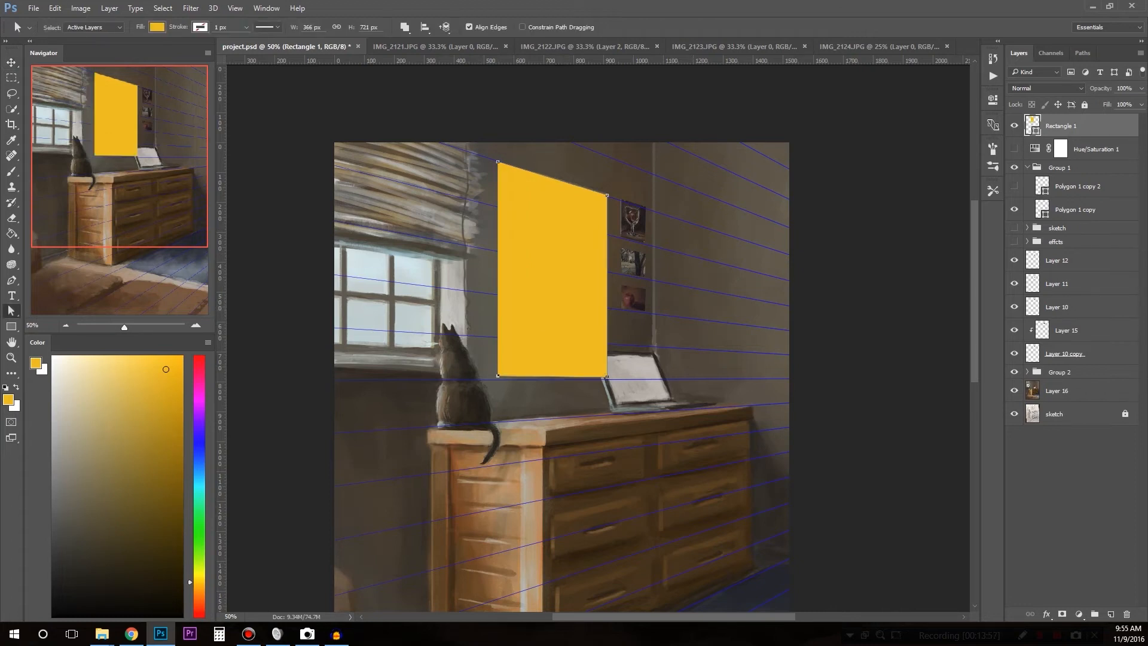
key("Return")
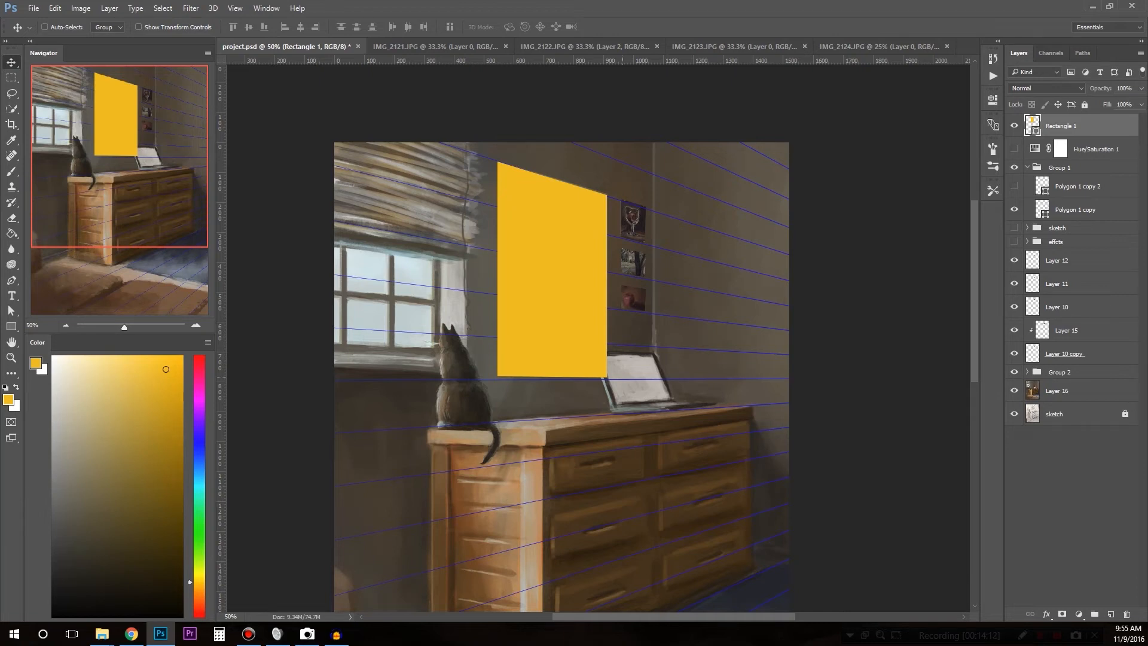
key("ctrl+plus")
key("ctrl+plus")
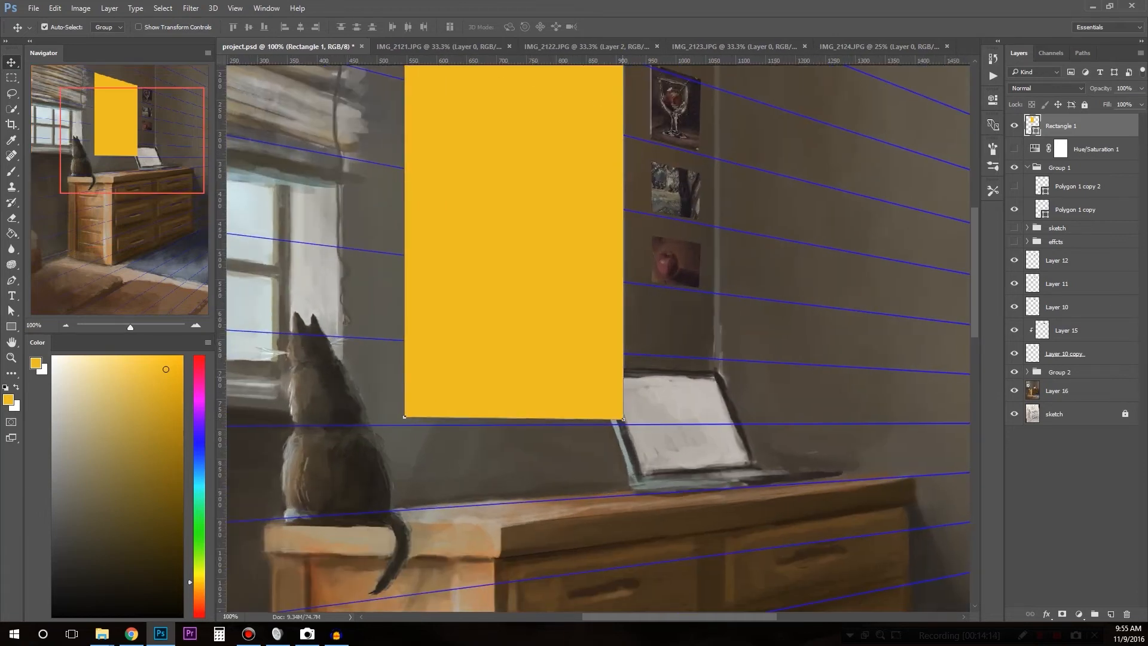
Hide Rectangle 1 and Group 2, and activate the Polygonal Lasso on Layer 16.
left_click(1014, 126)
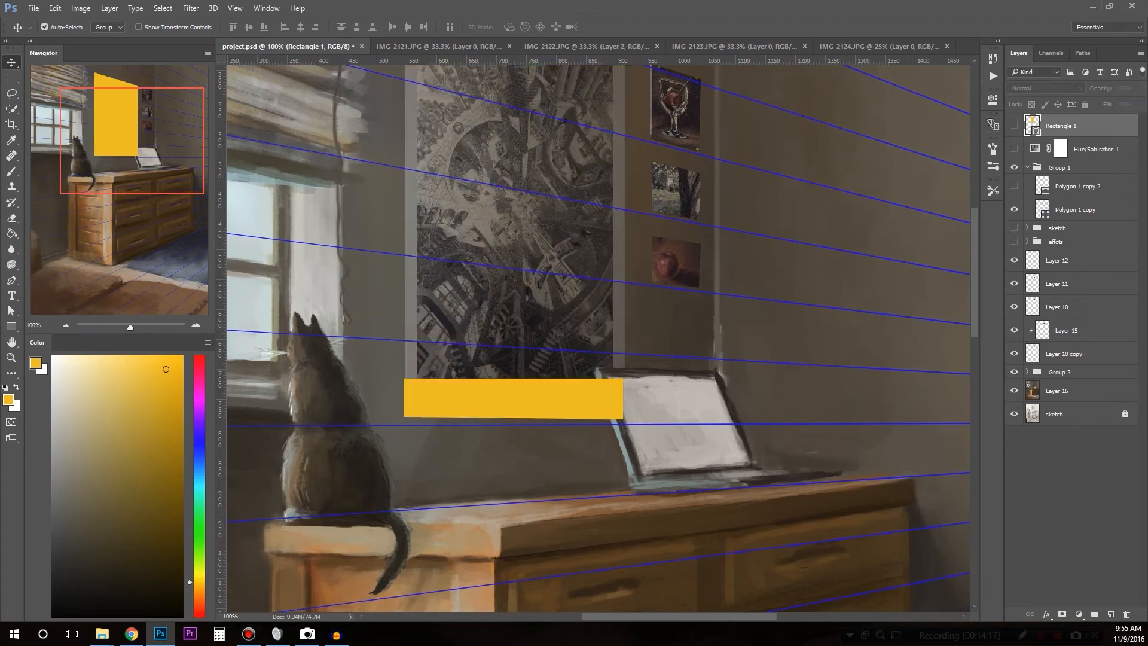
key("l")
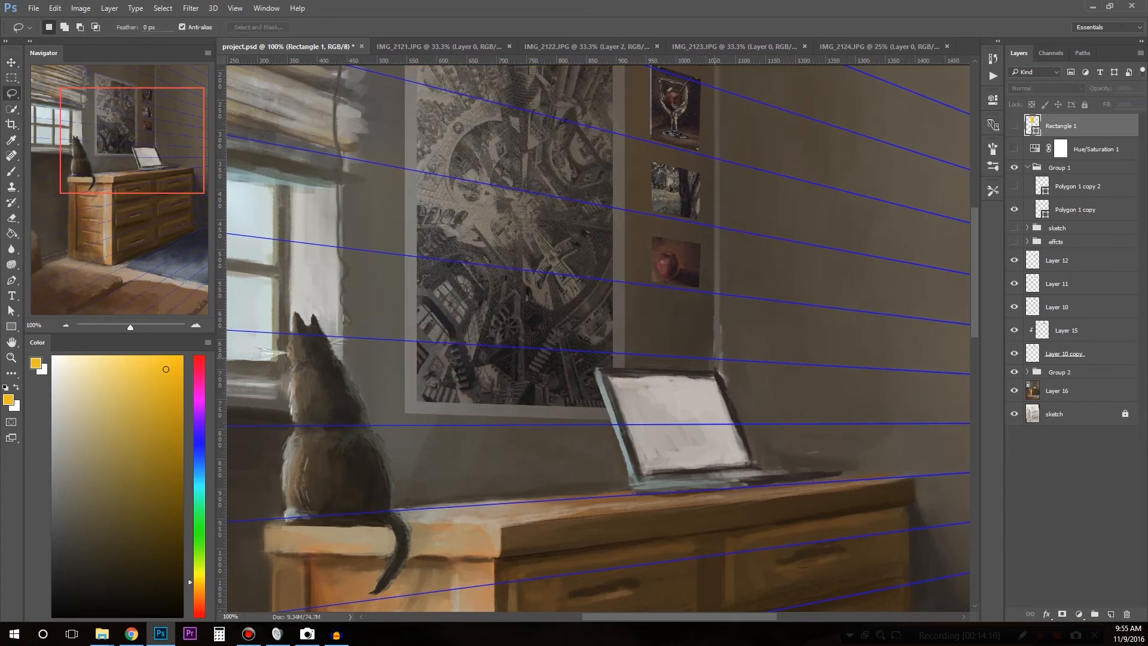
key("shift+l")
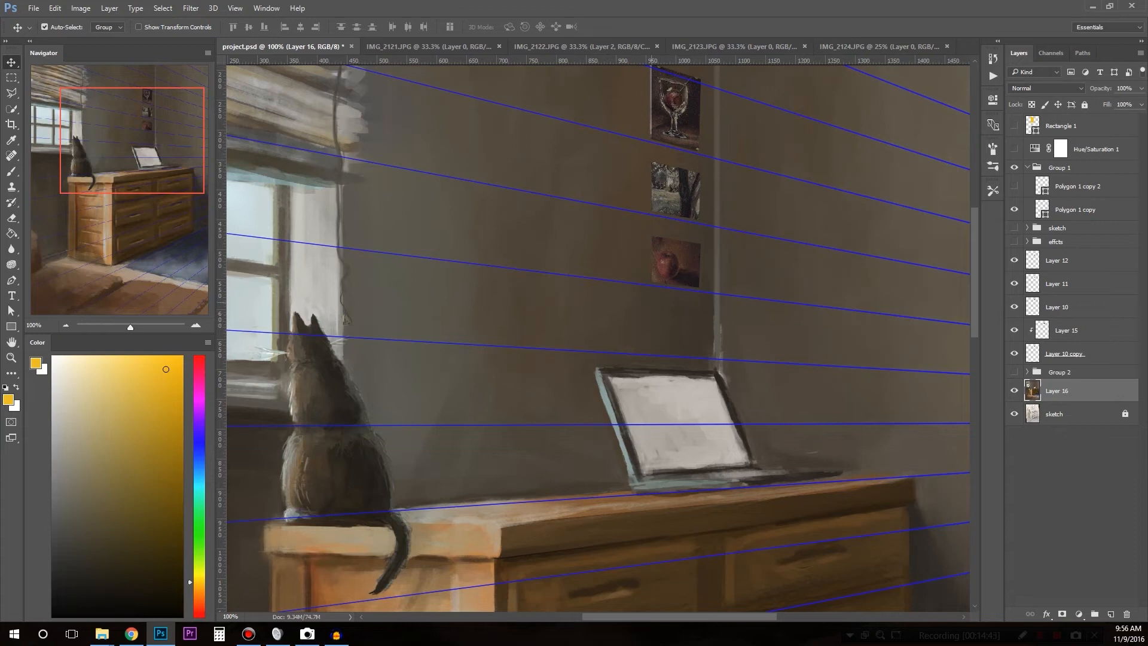
key("l")
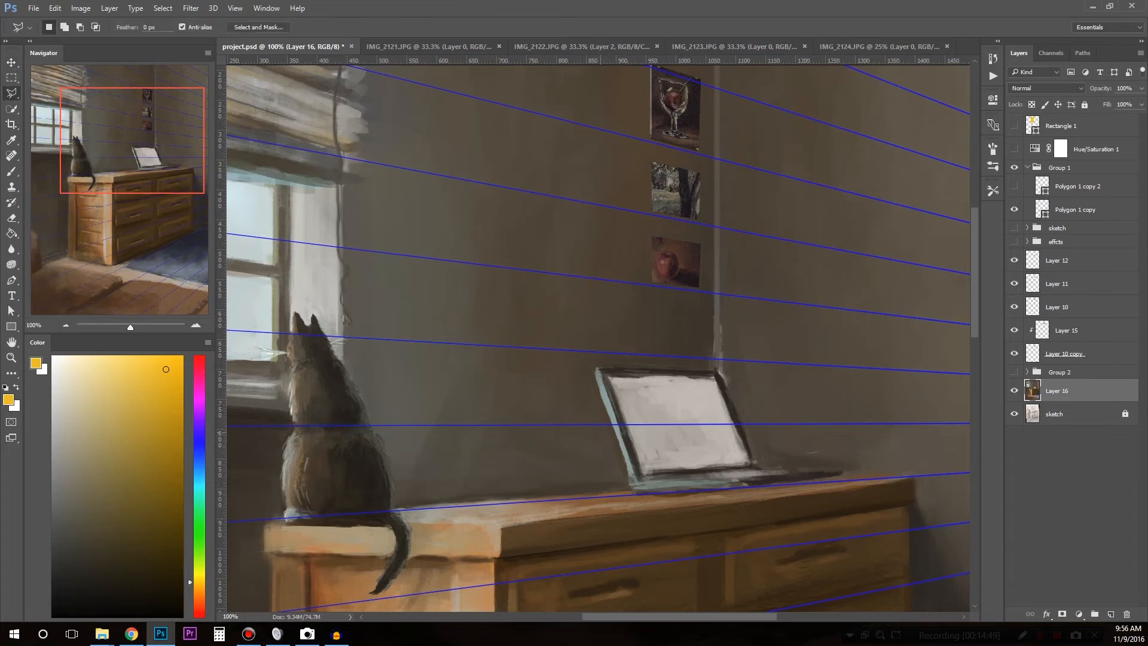
Outline the laptop screen on the dresser with a closed Polygonal Lasso selection, including its left and upper frame edges.
key("ctrl+plus")
key("ctrl+plus")
left_click_drag(589, 465, 401, 224)
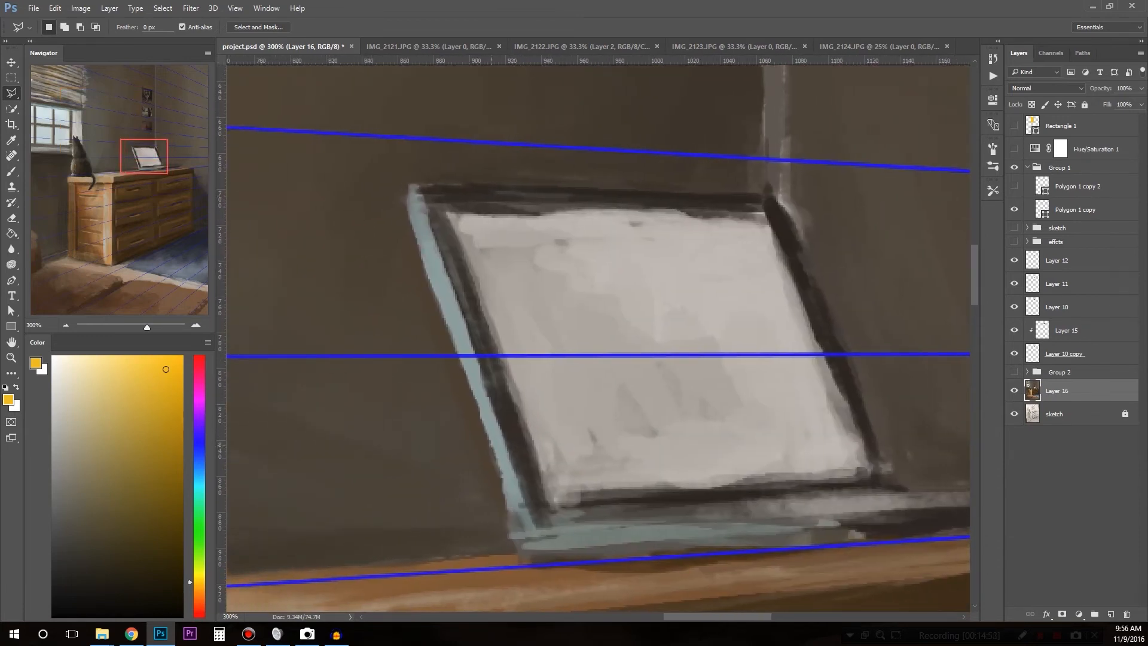
left_click(491, 444)
left_click(410, 184)
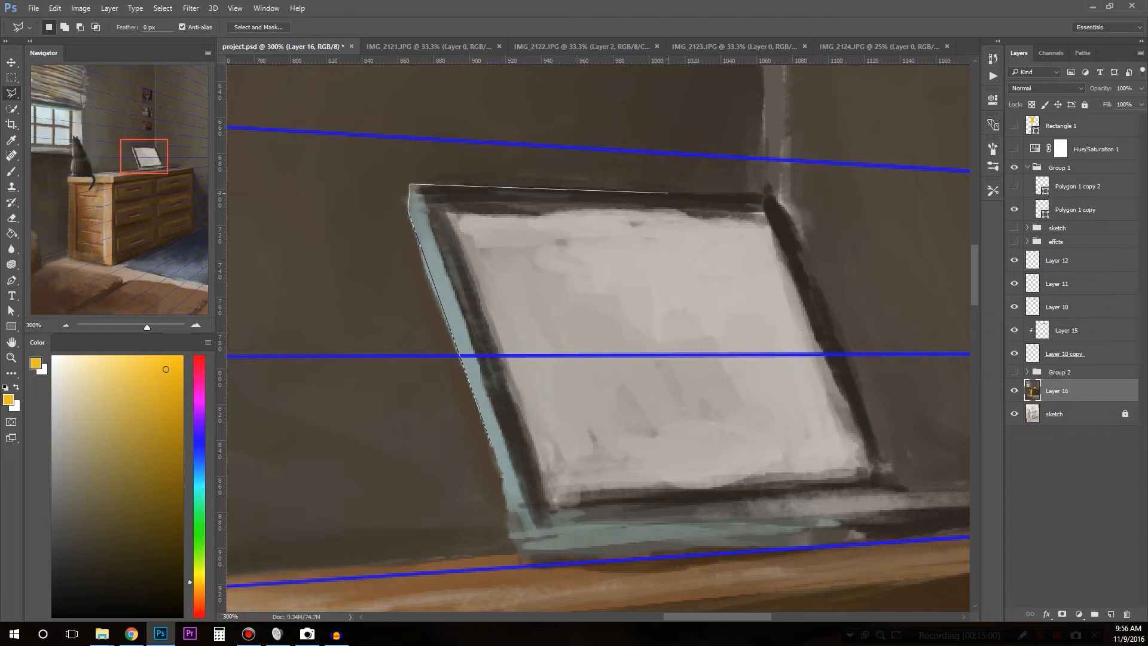
left_click(764, 196)
left_click(801, 369)
left_click(848, 448)
left_click(854, 477)
left_click(581, 504)
left_click(556, 502)
key("BackSpace")
left_click(492, 446)
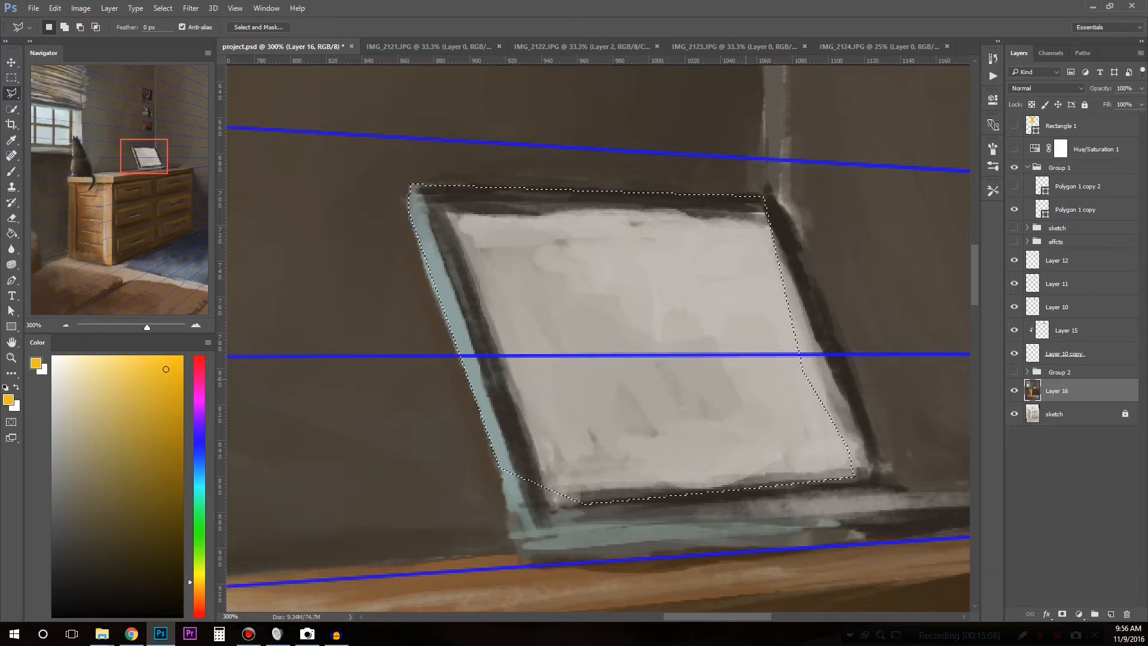
Copy the selected laptop screen from Layer 16 onto its own layer and test-move the copy, undoing the move.
key("ctrl+d")
key("ctrl+minus")
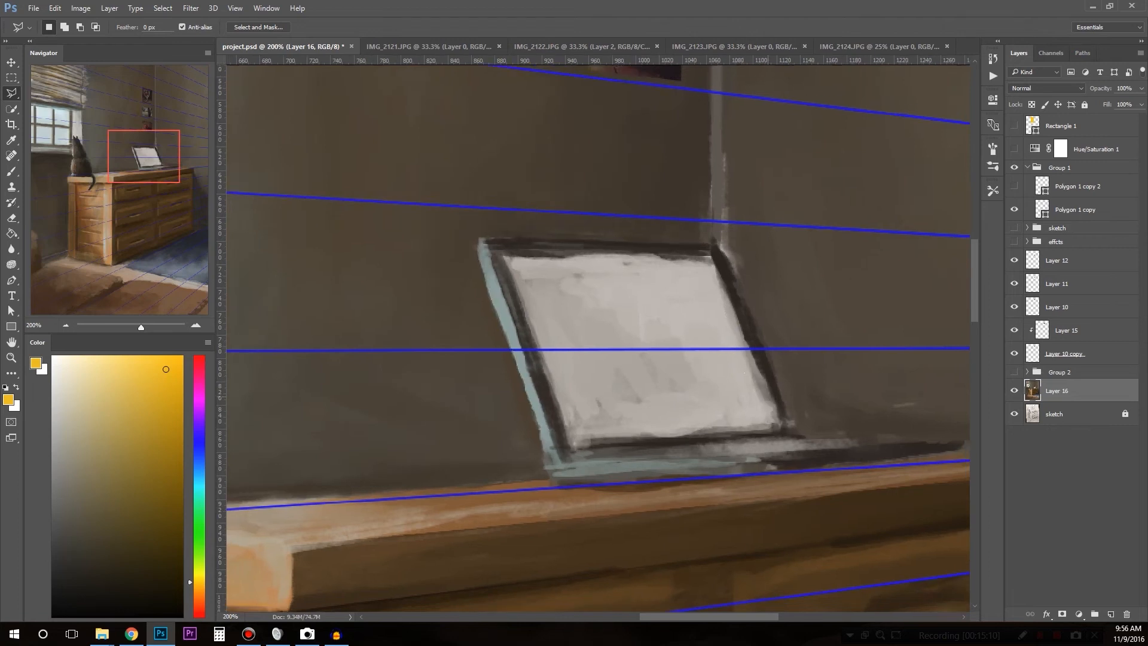
key("ctrl+minus")
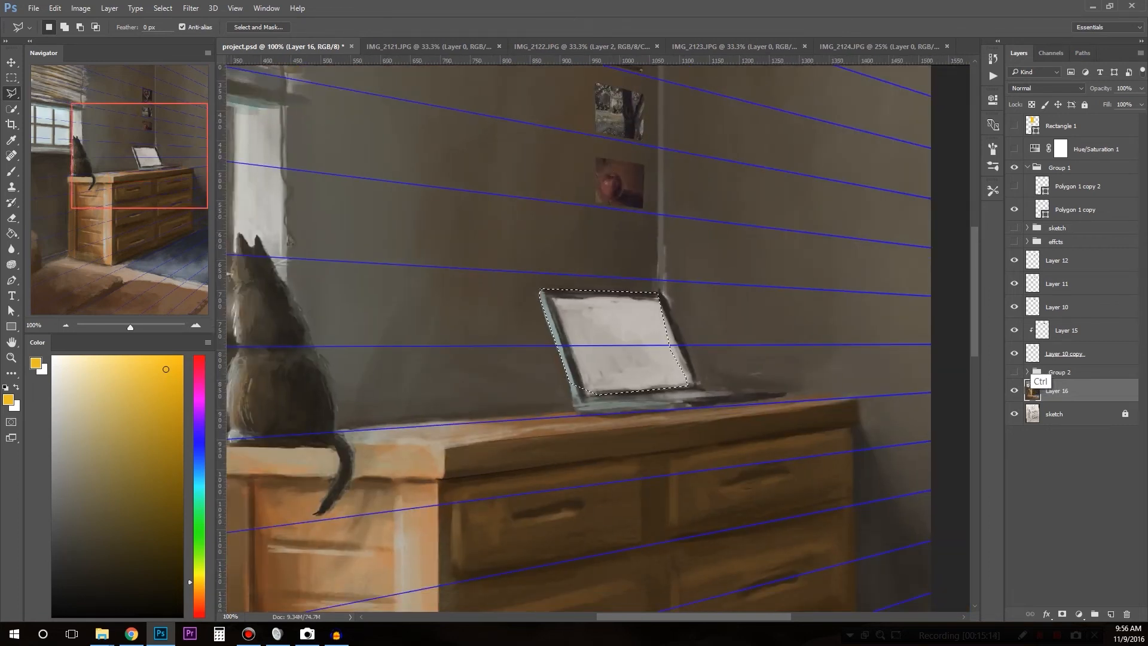
key("ctrl+j")
key("v")
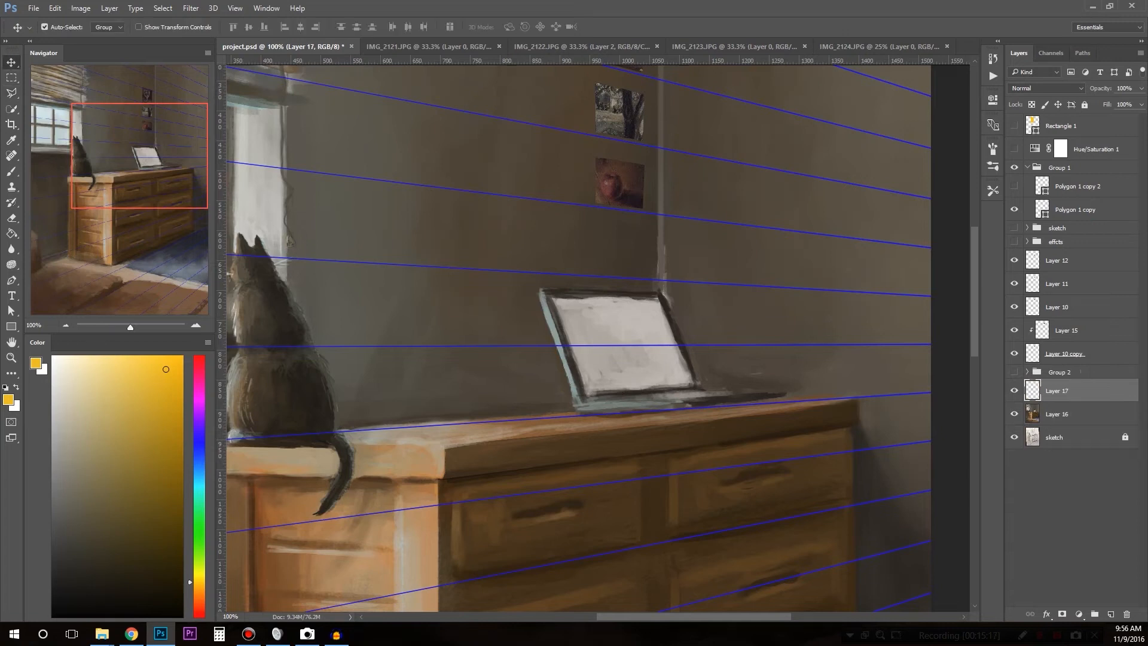
left_click_drag(610, 290, 412, 282)
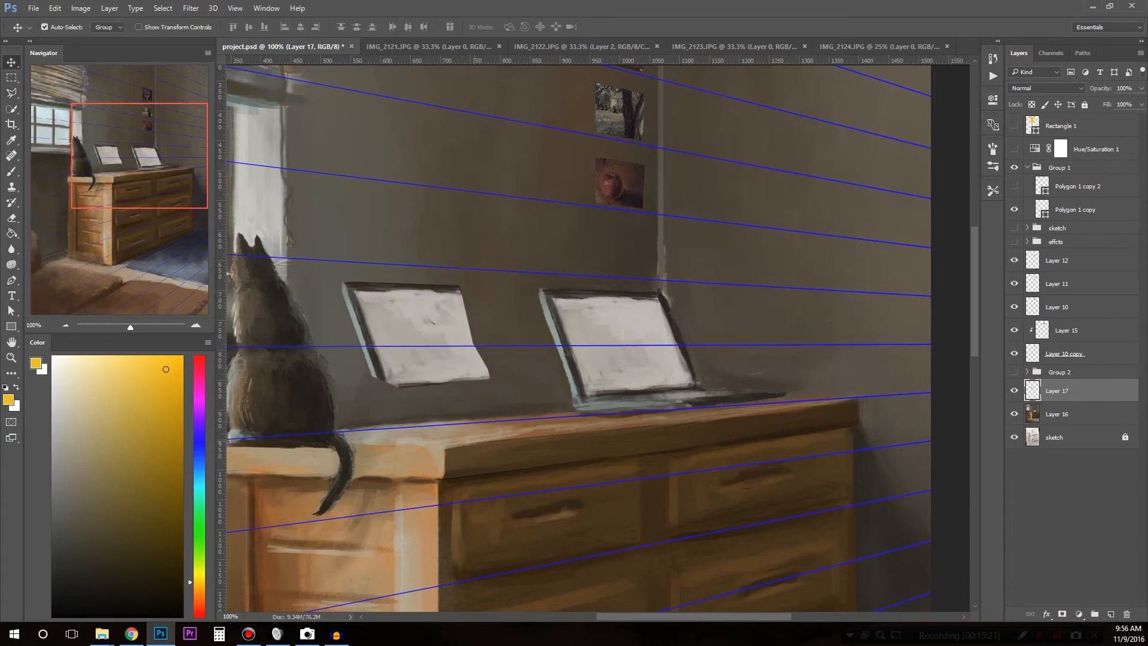
key("ctrl+z")
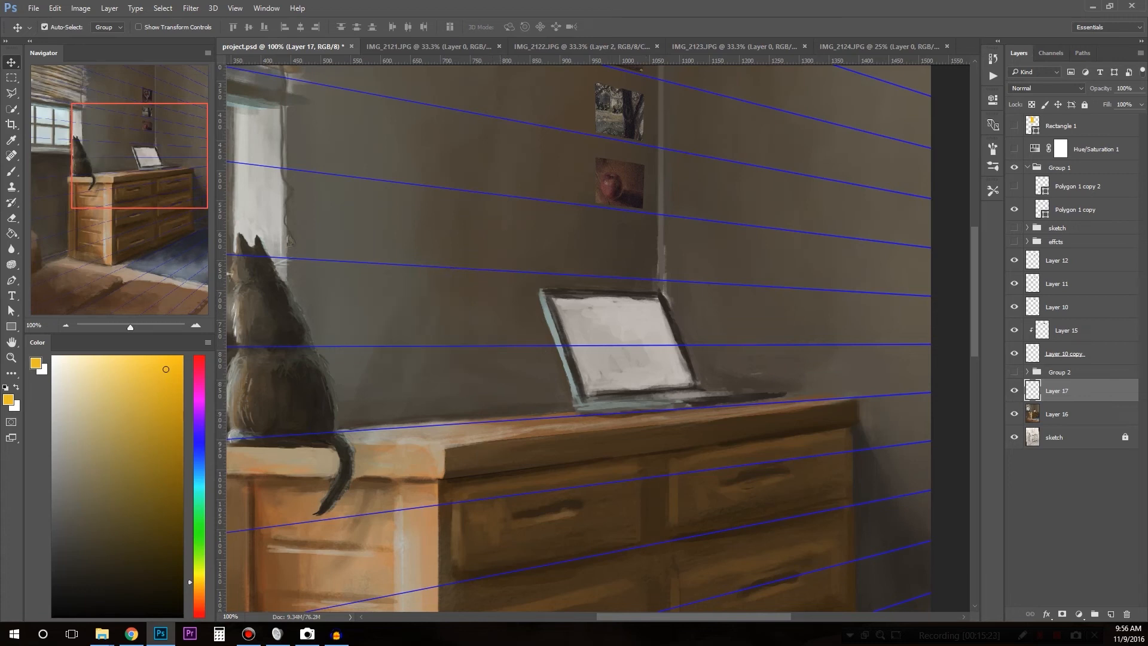
Place Rectangle 1 between Layer 17 and Layer 16, make it visible, and duplicate it.
mouse_move(1033, 391)
left_mouse_down()
mouse_move(1033, 323)
mouse_move(1033, 390)
left_mouse_up()
left_click_drag(1033, 126, 1033, 402)
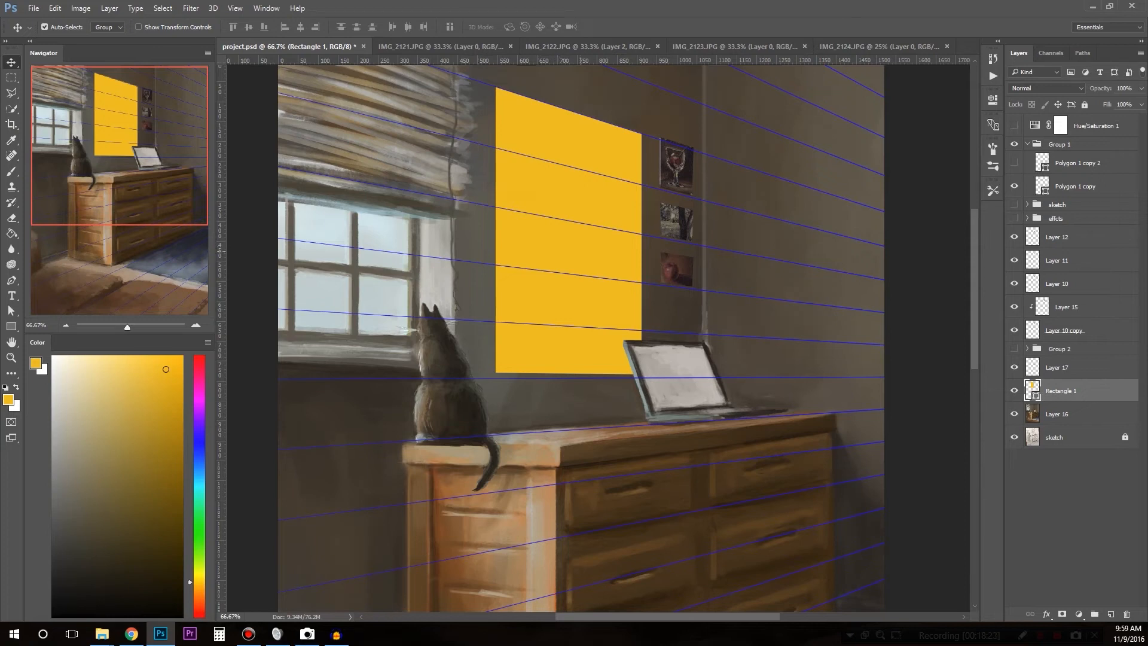
key("ctrl")
key("ctrl+j")
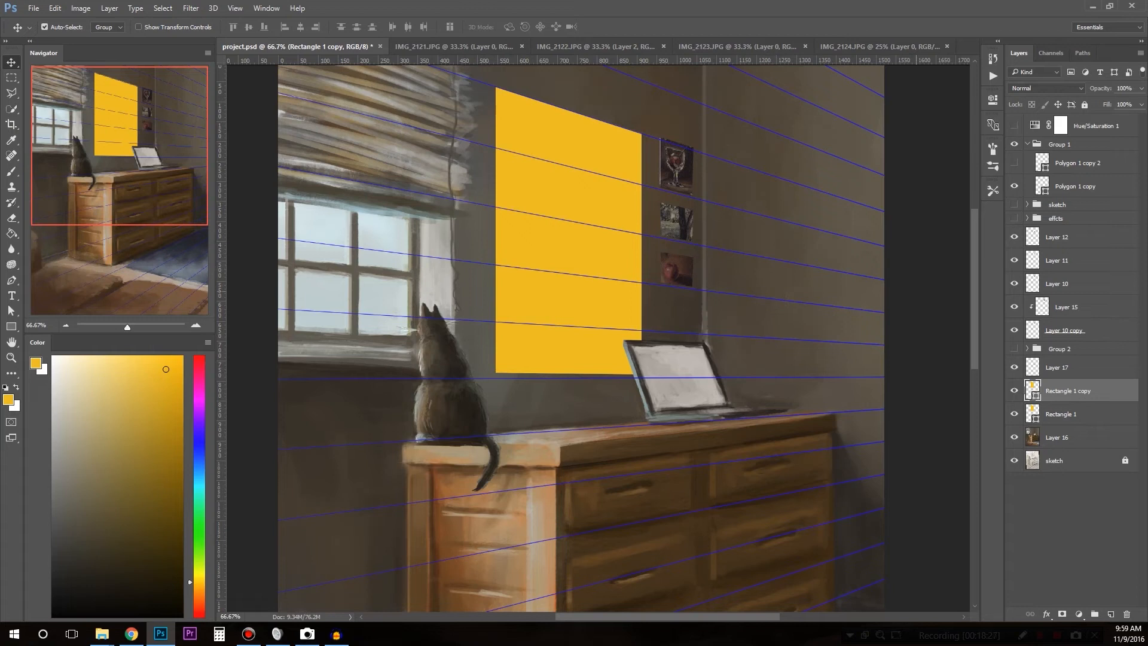
Rasterize Rectangle 1 copy and recolour it green with Hue/Saturation, using Lightness -28 and a shifted hue.
right_click(1077, 391)
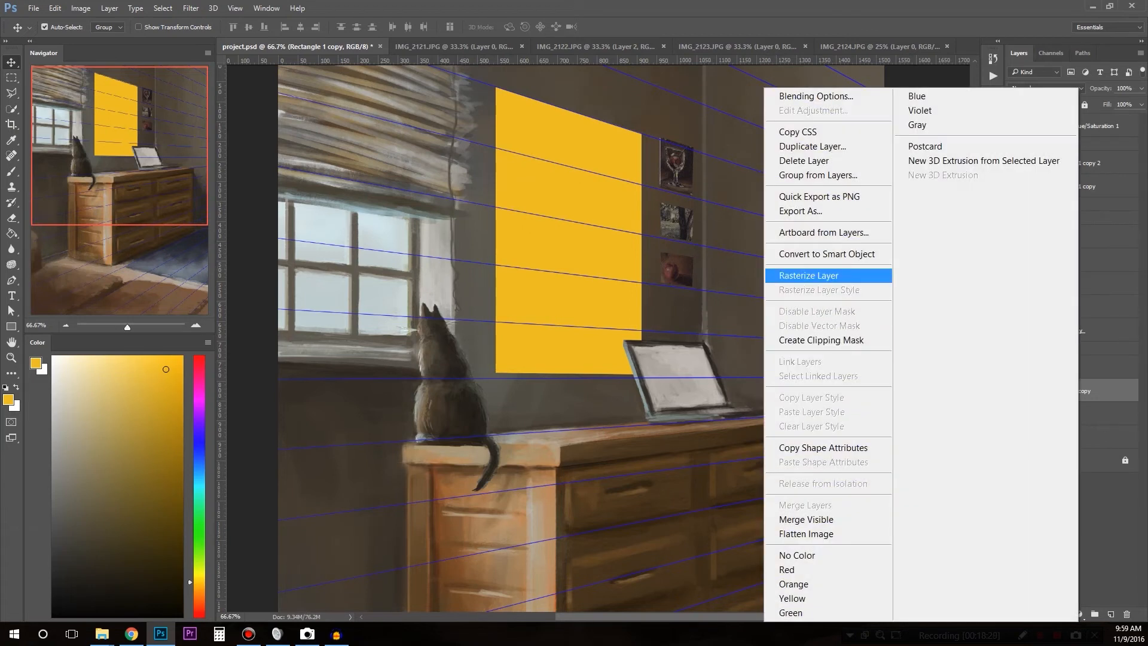
left_click(809, 275)
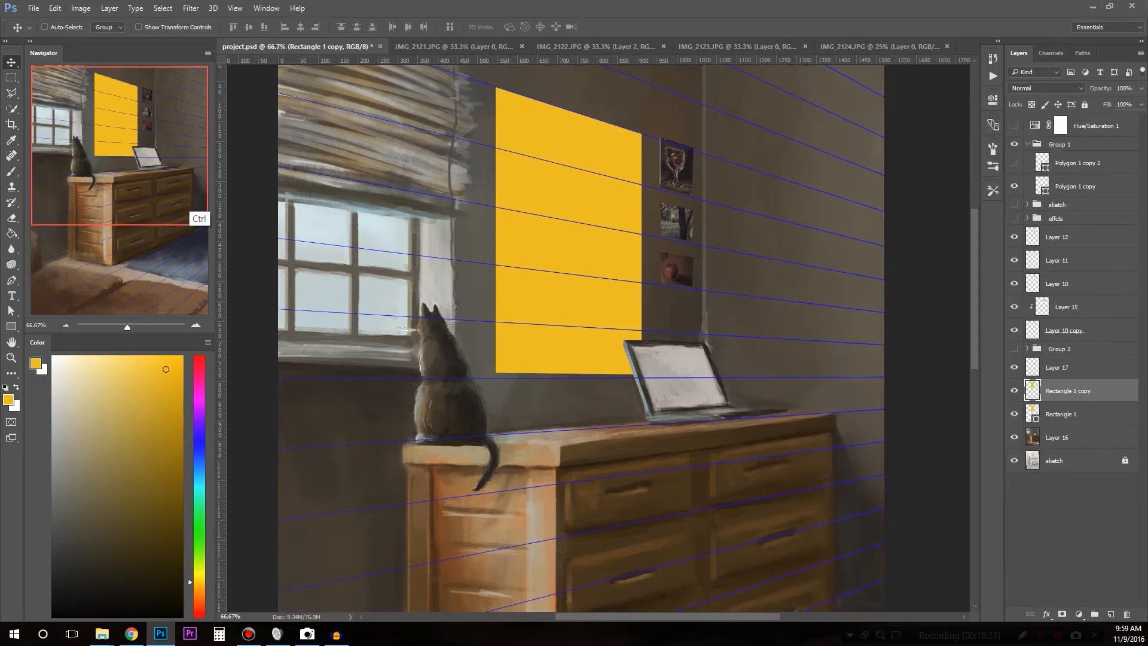
key("ctrl+u")
left_click_drag(888, 244, 872, 244)
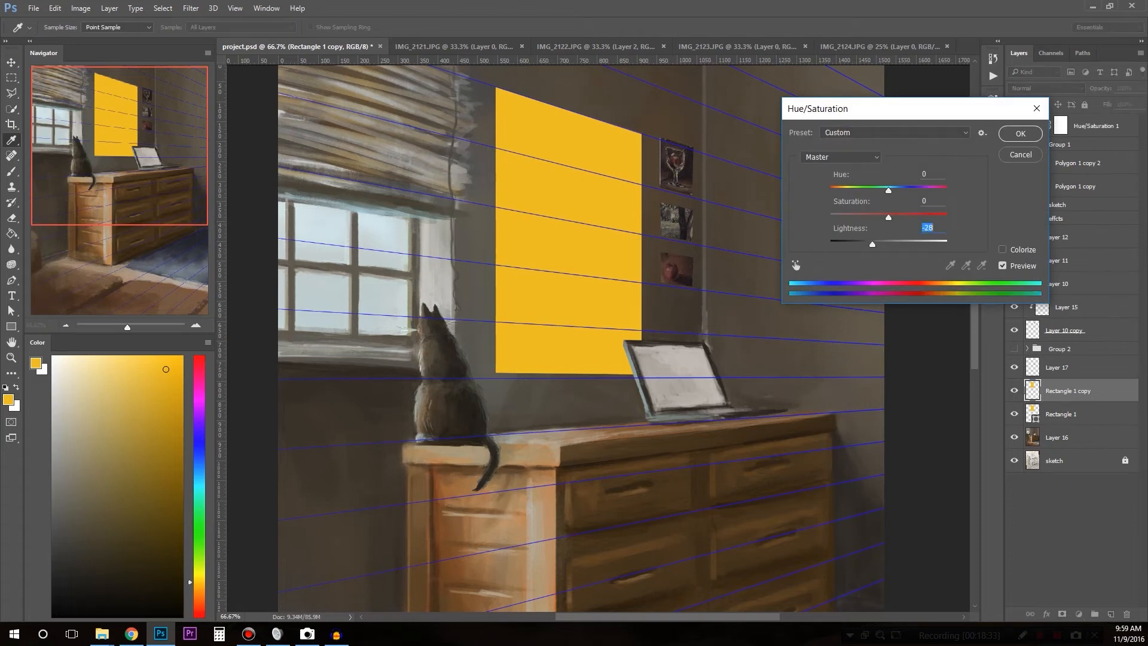
left_click_drag(889, 190, 914, 190)
key("Return")
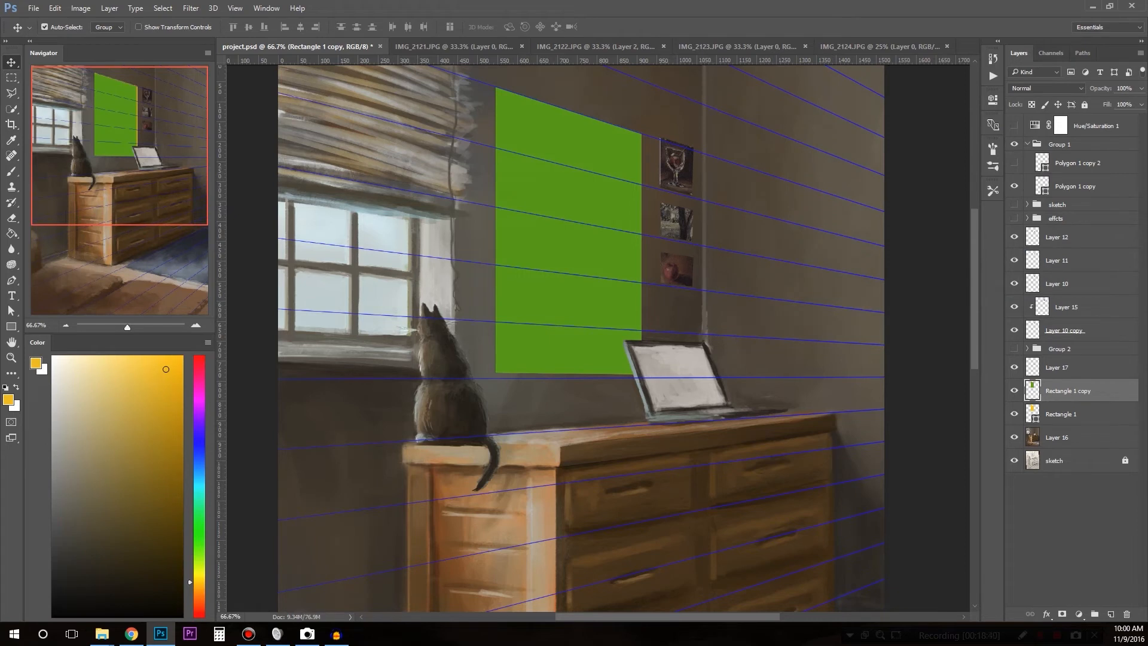
Load the outline of Rectangle 1 as a selection and contract it by 20 pixels.
key("ctrl")
left_click(1033, 412, "ctrl")
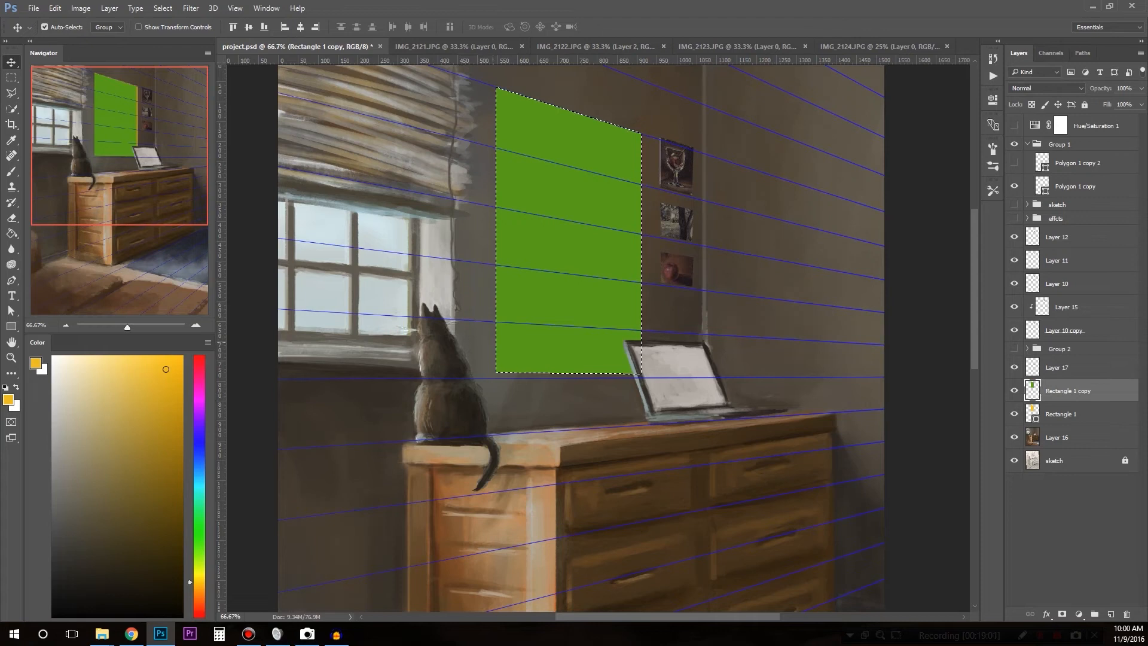
left_click(163, 8)
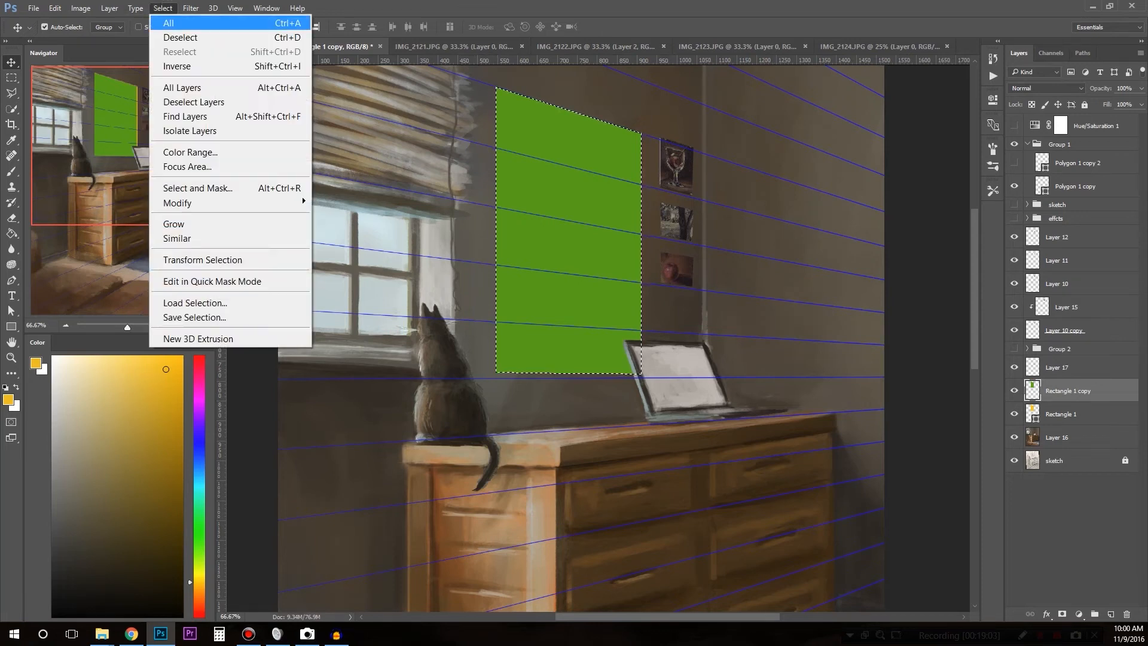
mouse_move(178, 202)
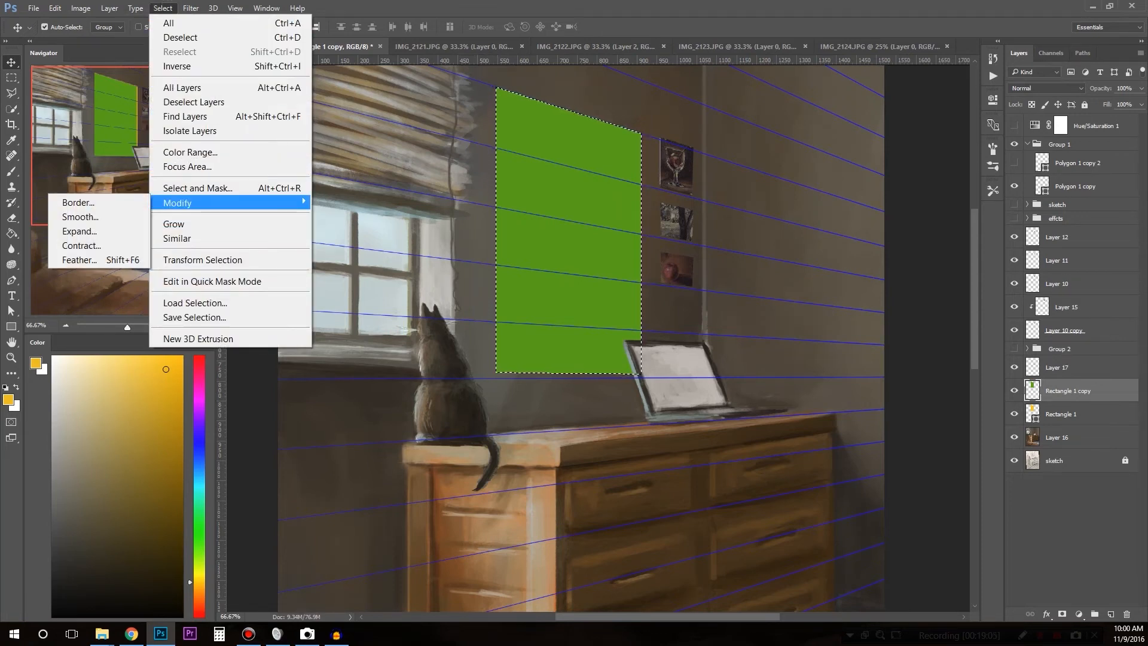
left_click(82, 245)
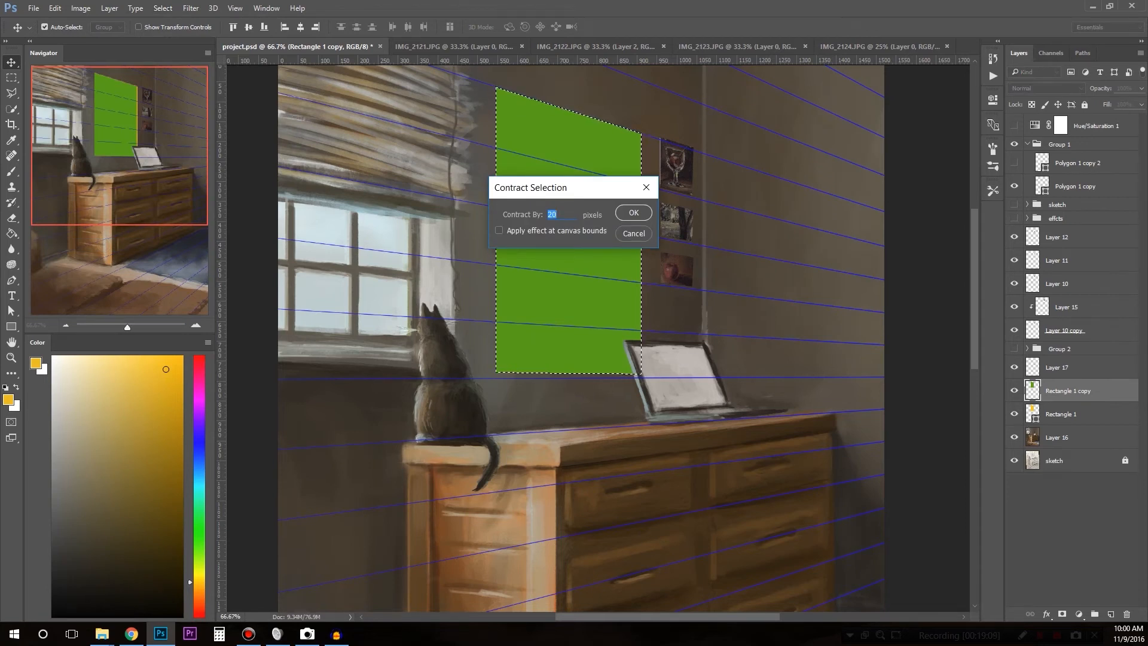
key("Return")
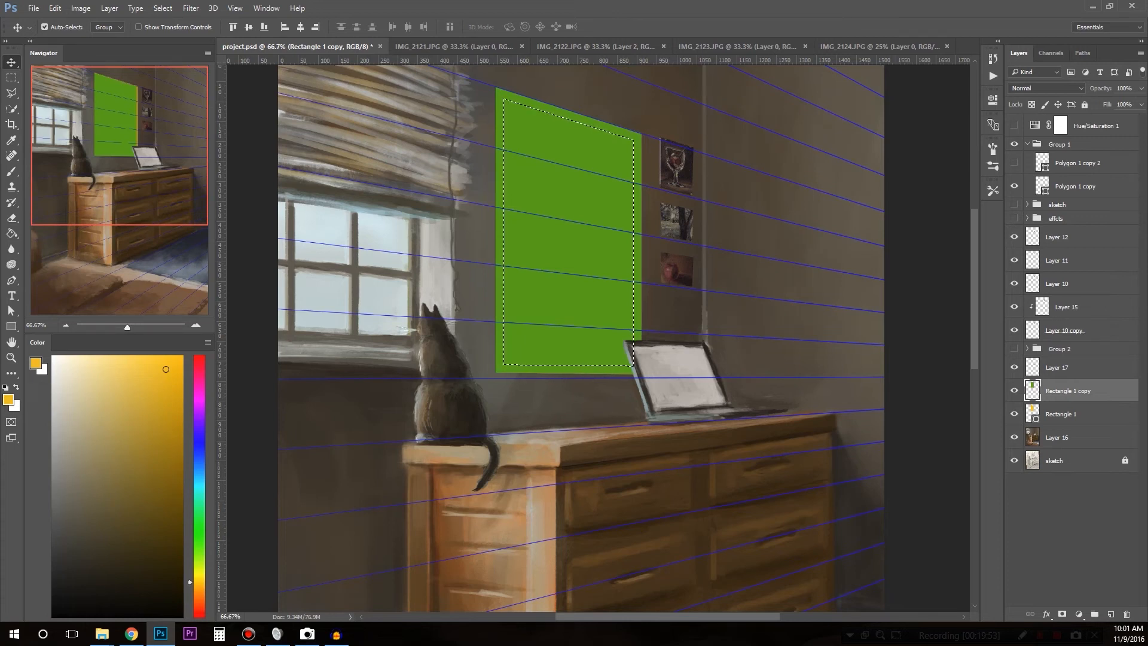
Invert the selection, delete the outer rim of Rectangle 1 copy to expose the yellow frame, and deselect.
key("ctrl+shift+i")
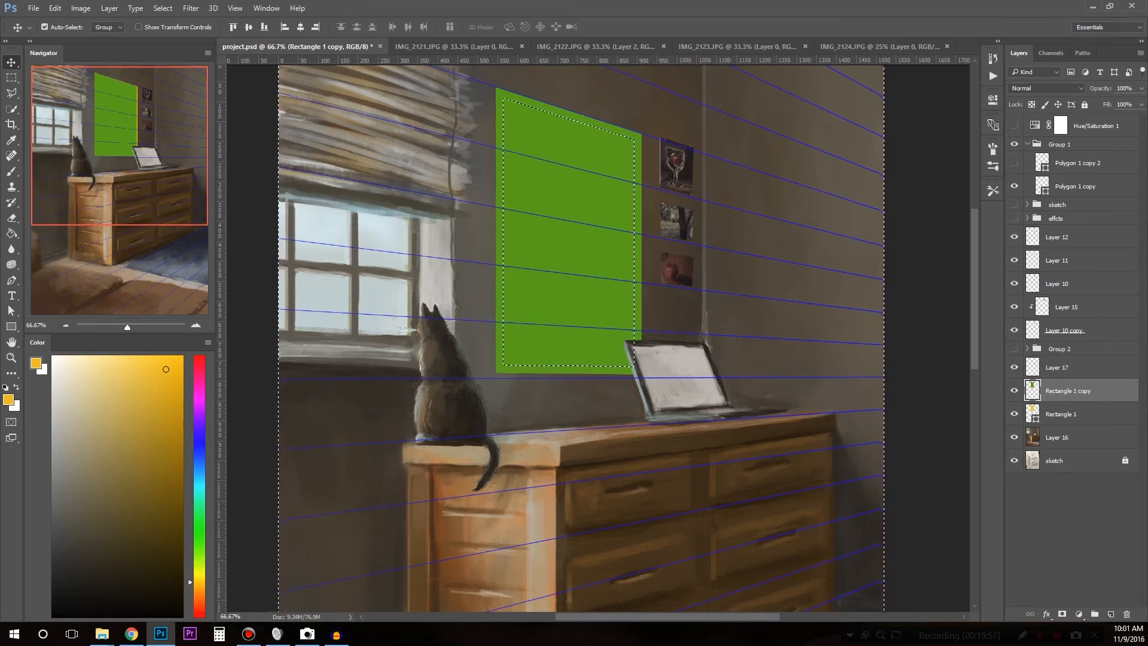
key("Delete")
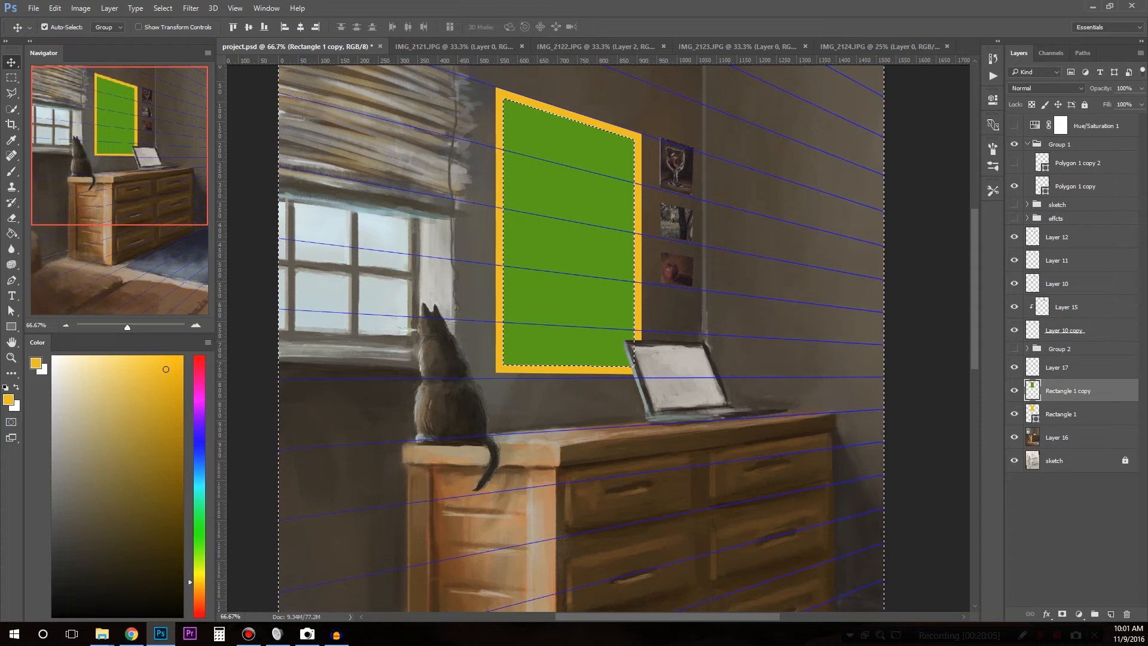
key("ctrl")
key("ctrl+d")
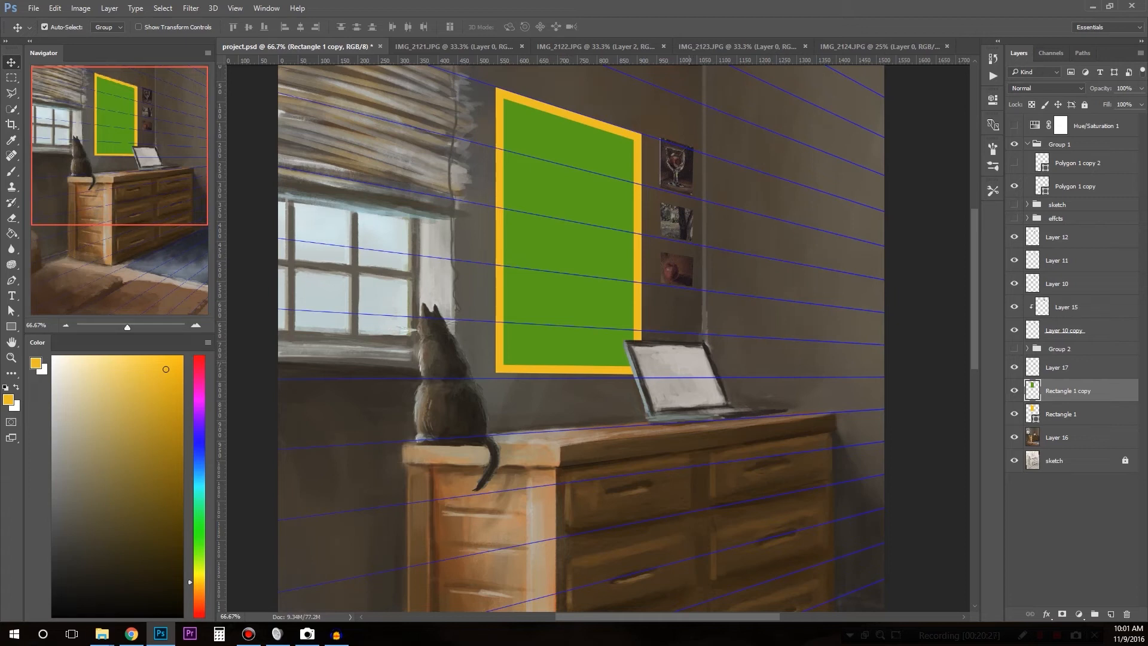
Bring the IMG_2124.JPG artwork into project.psd above Rectangle 1 copy and clip it to that green rectangle.
left_click(879, 47)
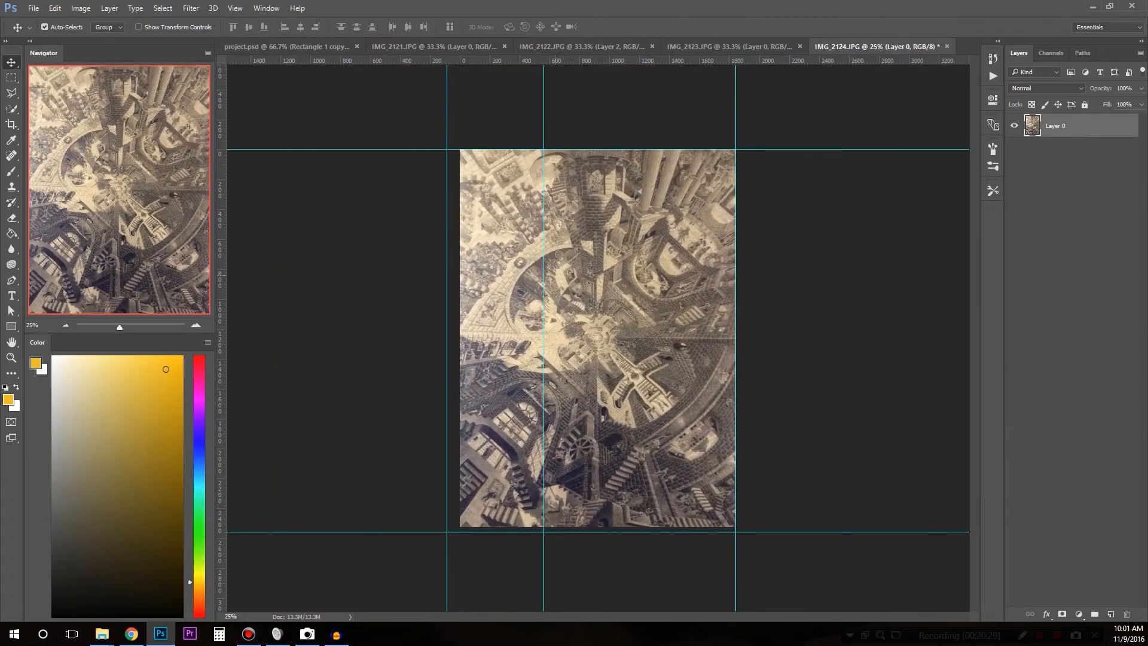
mouse_move(613, 326)
left_mouse_down()
mouse_move(507, 120)
mouse_move(308, 77)
mouse_move(293, 48)
mouse_move(476, 349)
left_mouse_up()
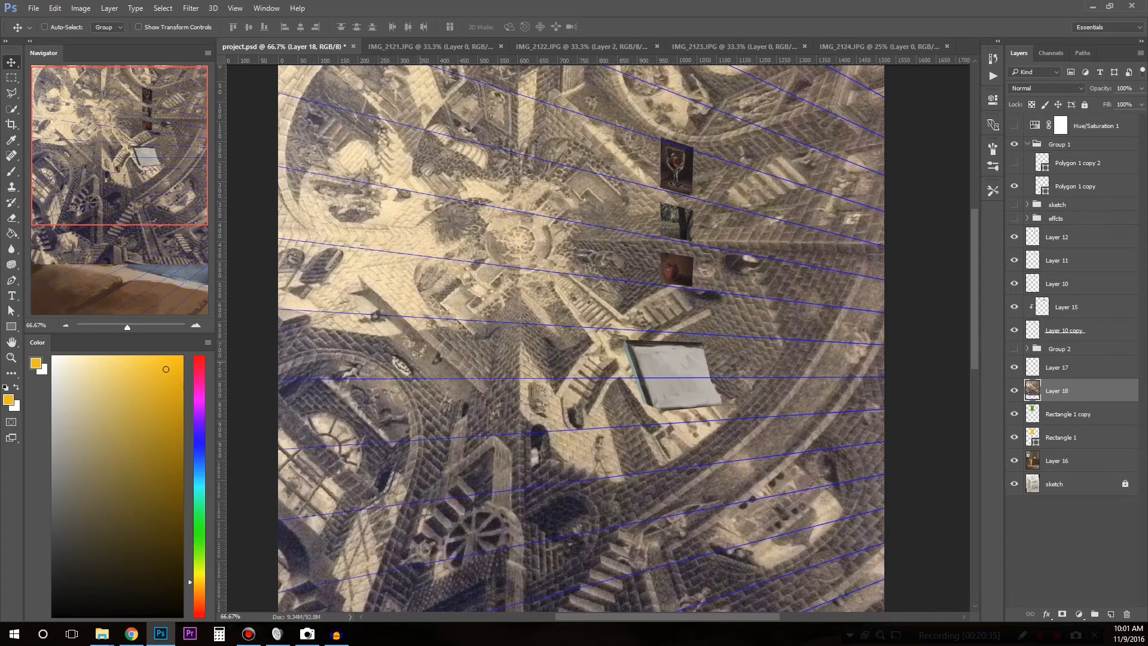
key("ctrl+minus")
key("ctrl+minus")
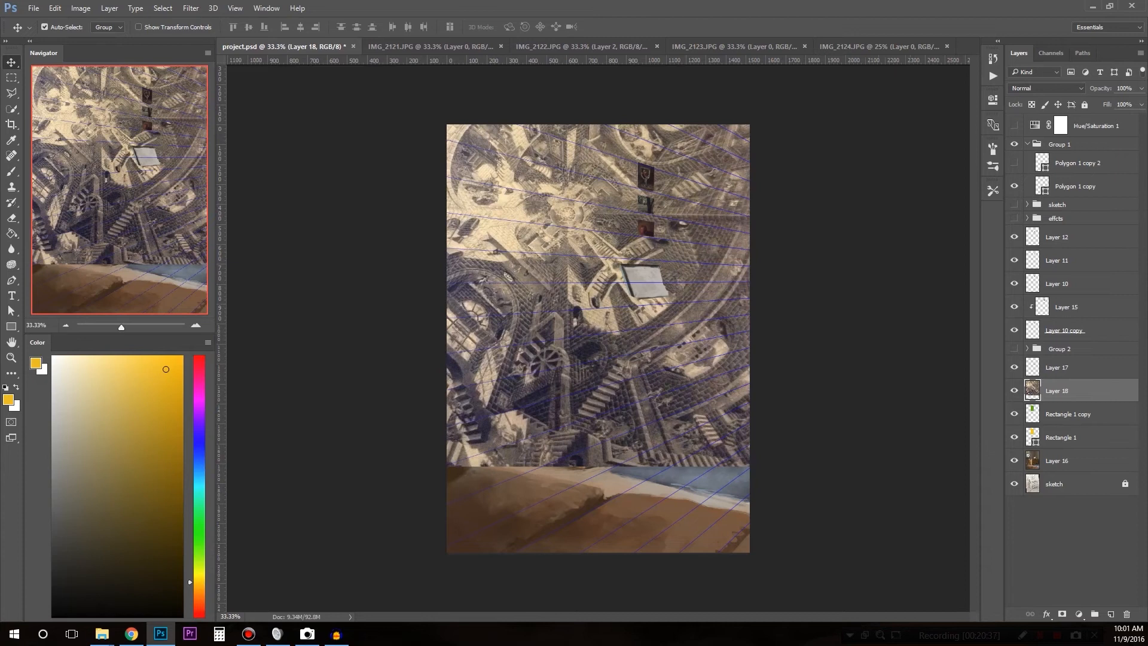
left_click(1014, 391)
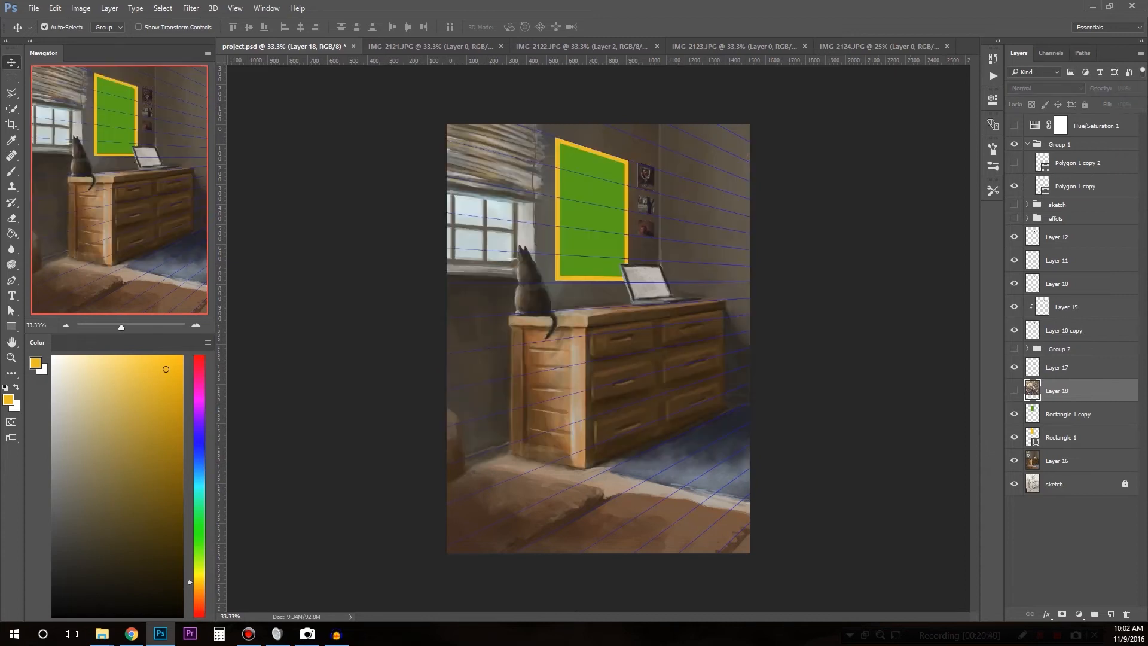
left_click(1014, 391)
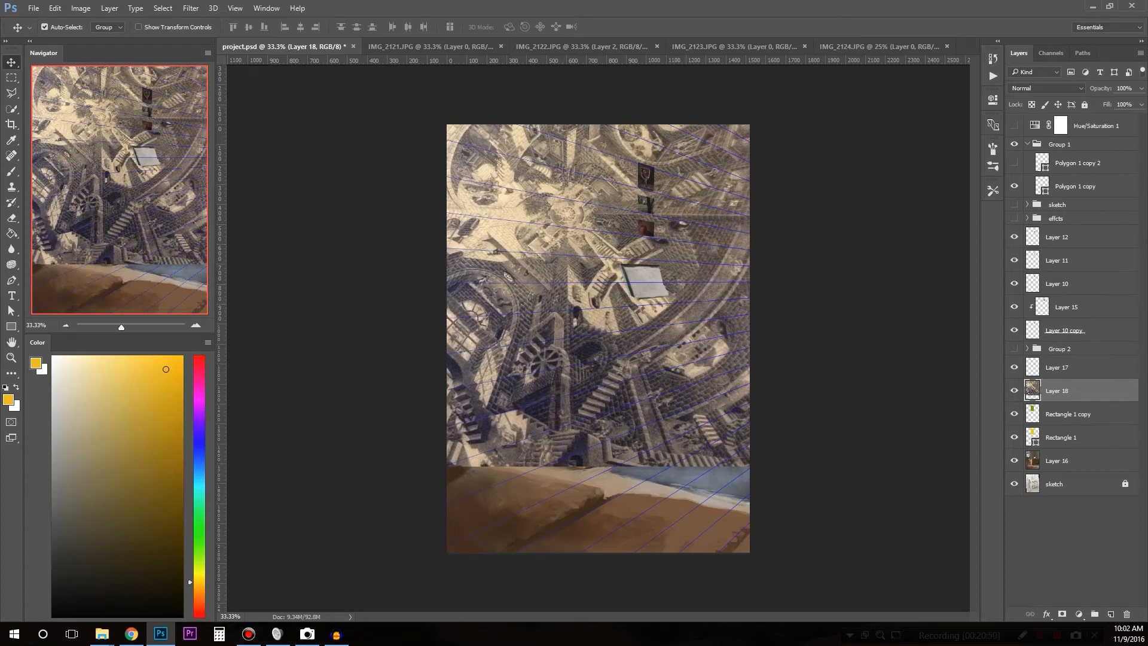
key("alt")
left_click(1041, 402, "alt")
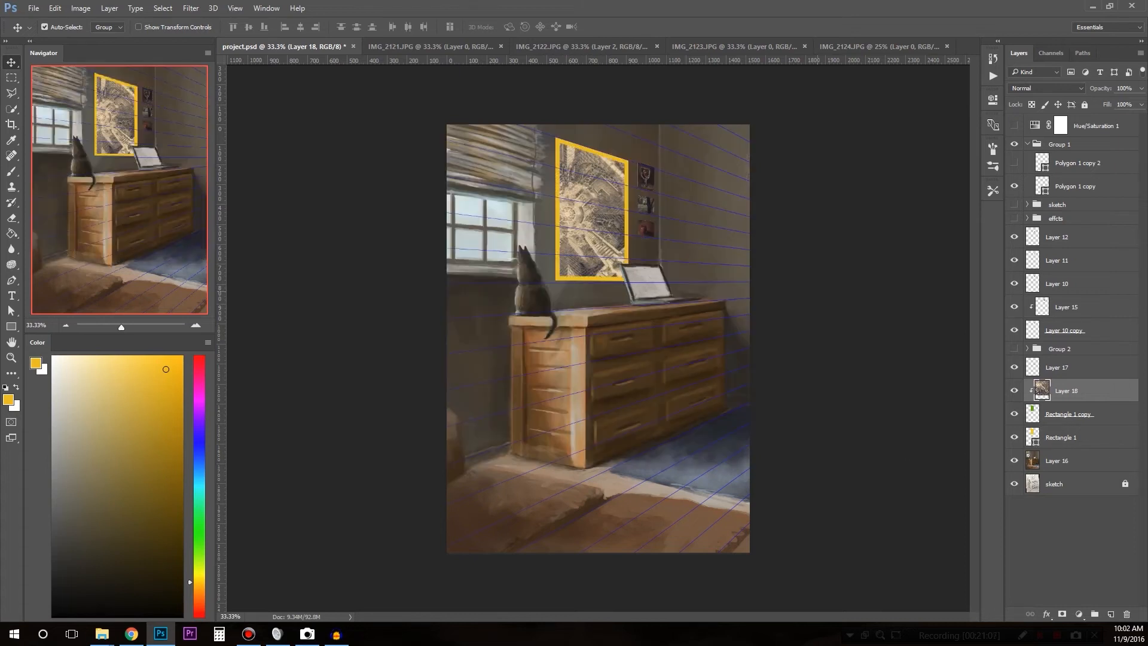
Distort the clipped artwork so its four corners match the inner corners of the poster frame in perspective.
key("ctrl")
key("ctrl+t")
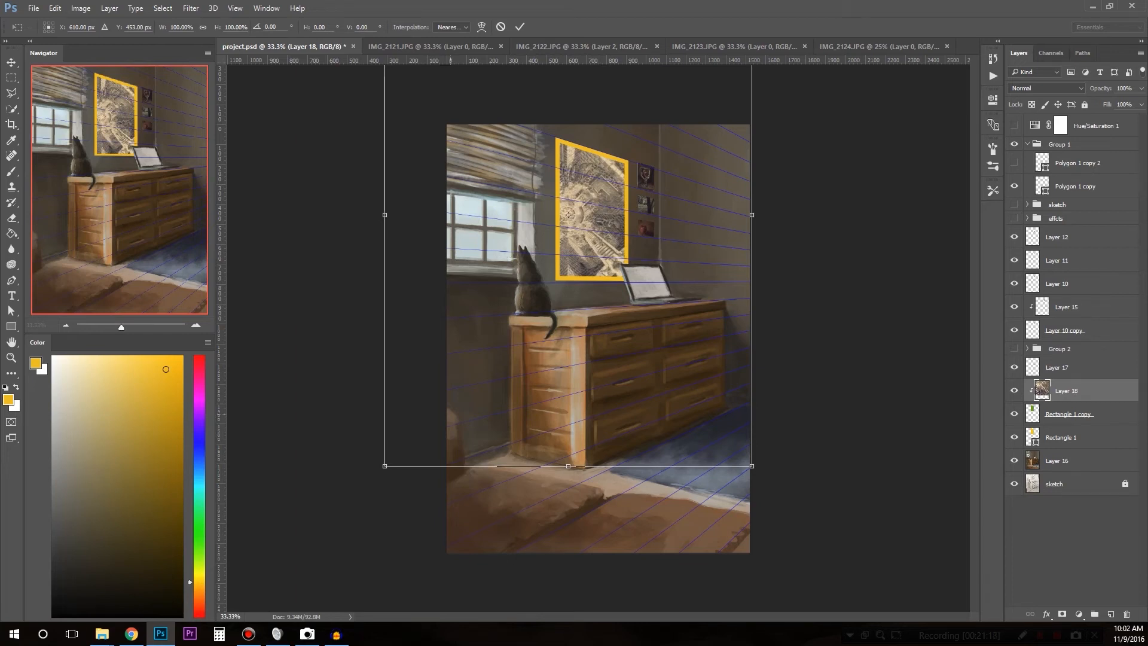
key("ctrl")
left_click_drag(385, 466, 558, 276)
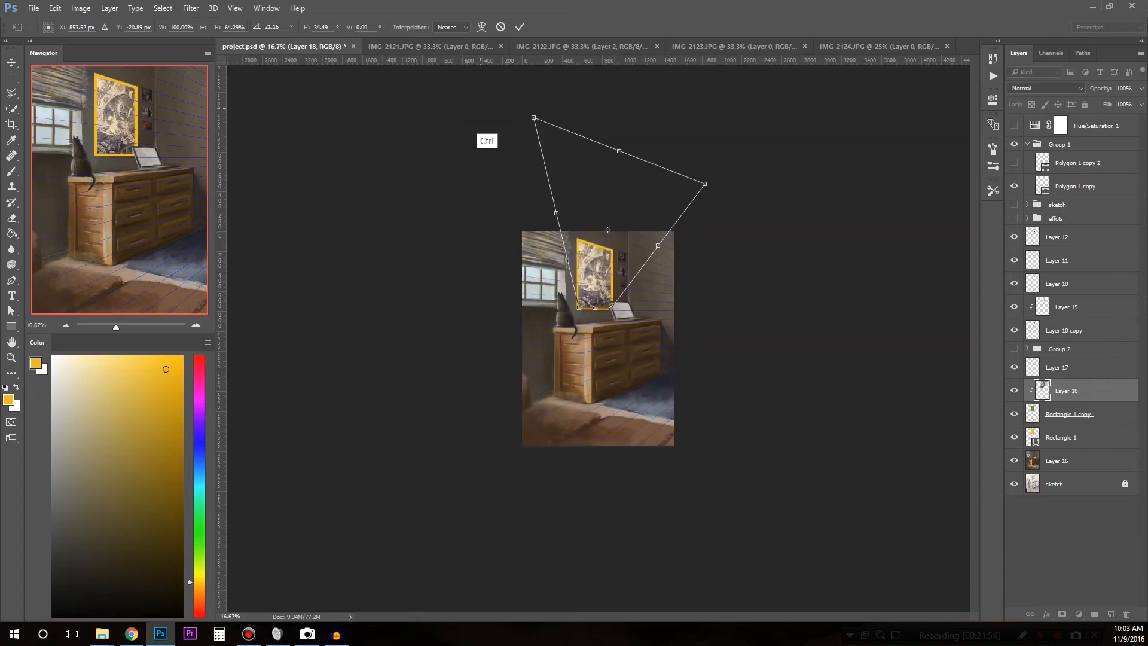
left_click_drag(534, 118, 577, 241)
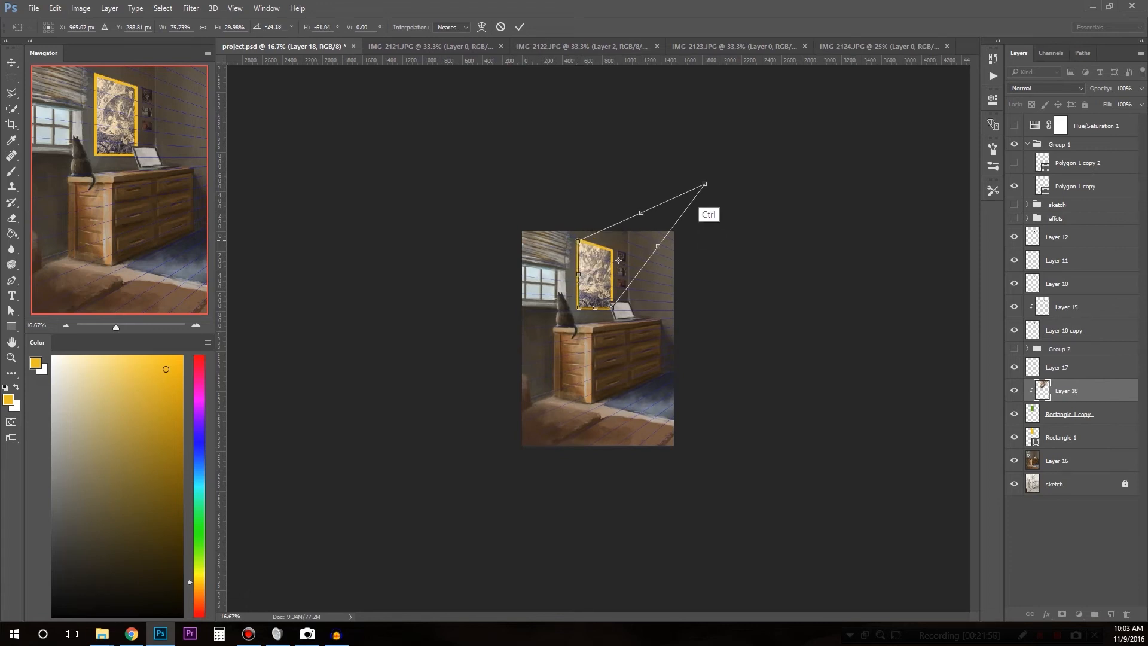
left_click_drag(705, 184, 614, 247)
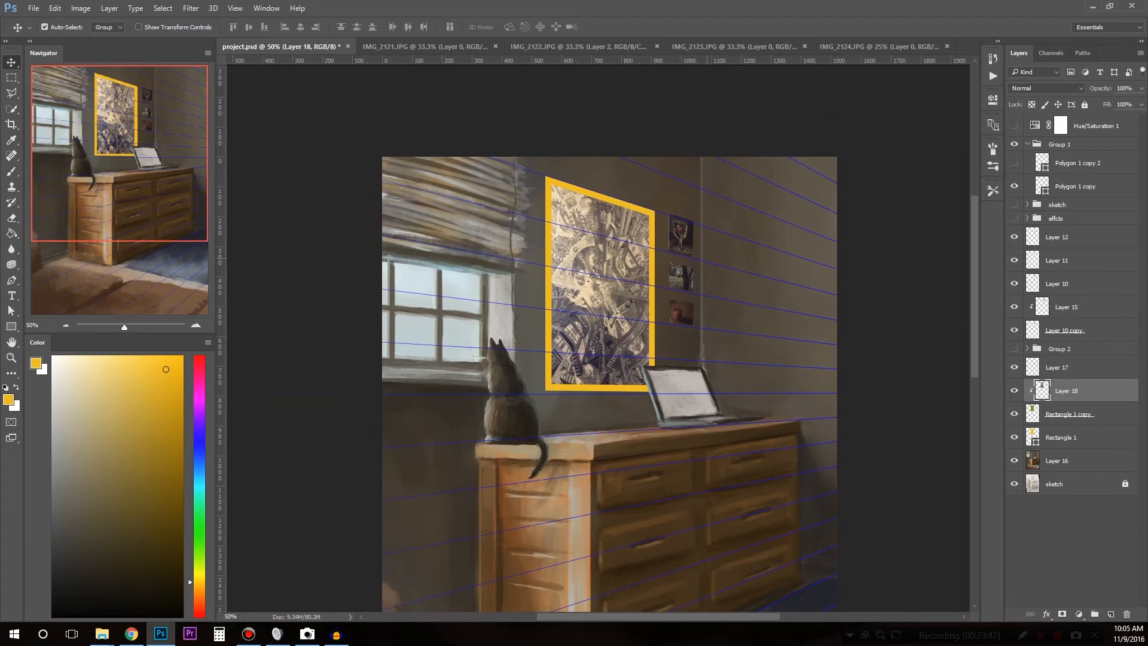
Hide the perspective guides in Group 1 and change the fill of Rectangle 1 from yellow to light grey.
left_click(1014, 144)
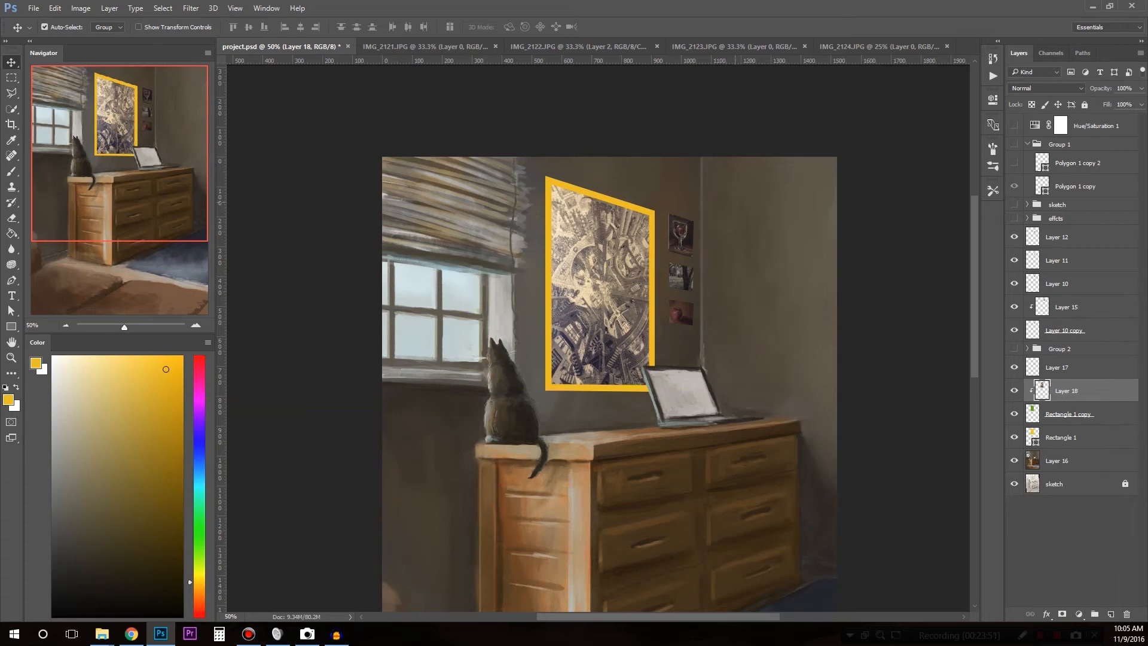
left_click(1062, 438)
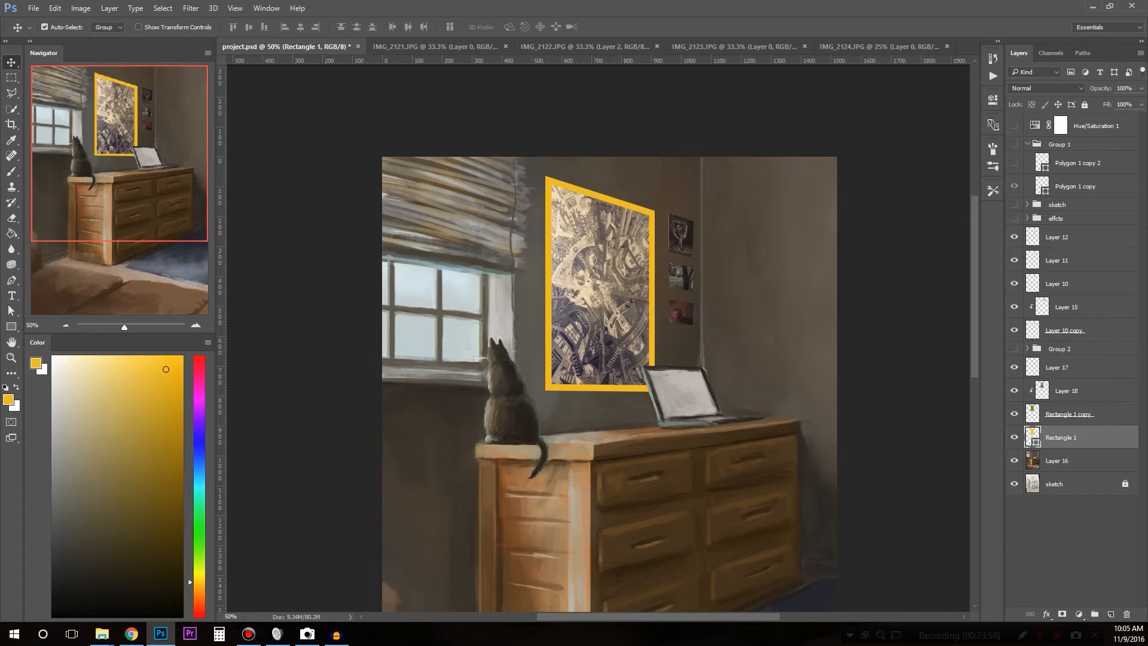
key("a")
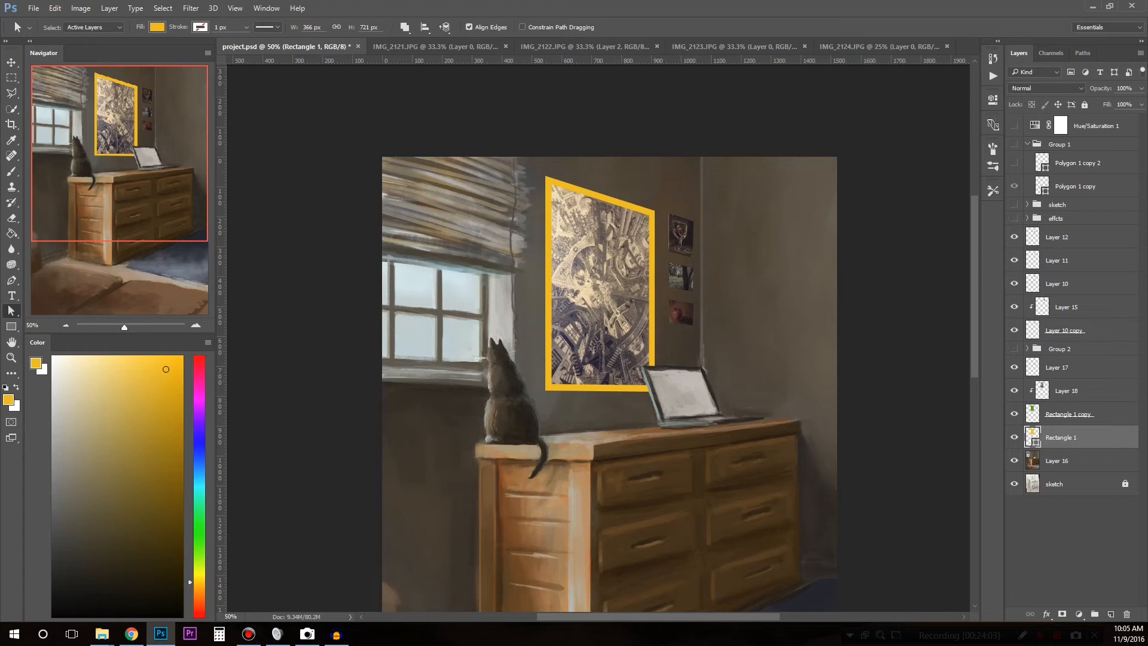
left_click(156, 27)
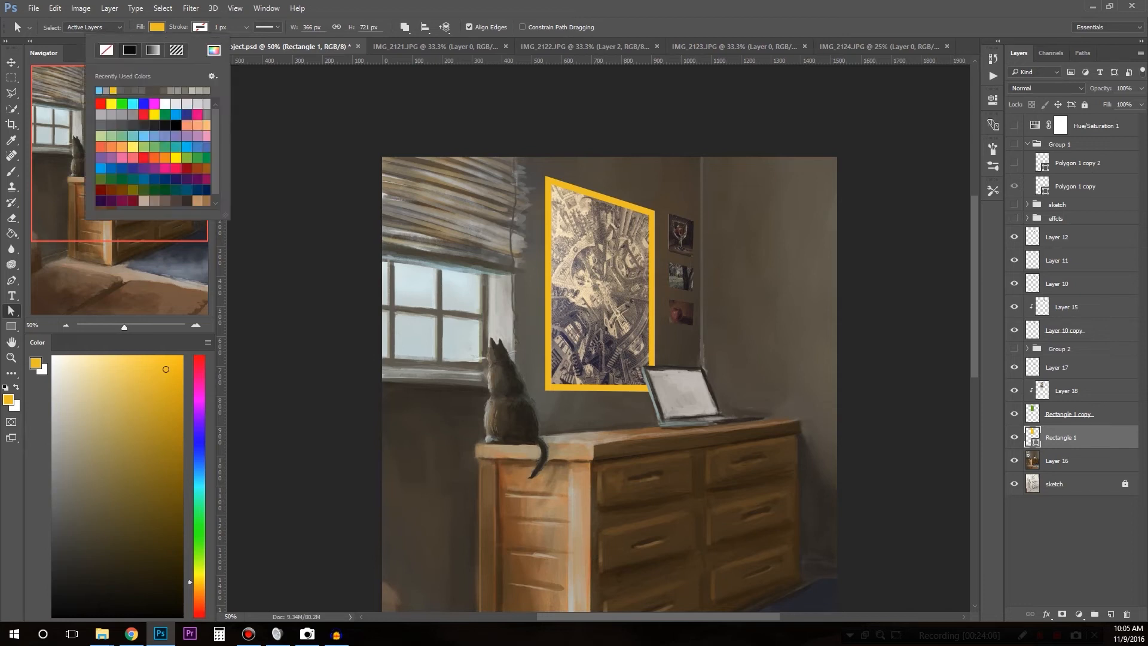
left_click(111, 114)
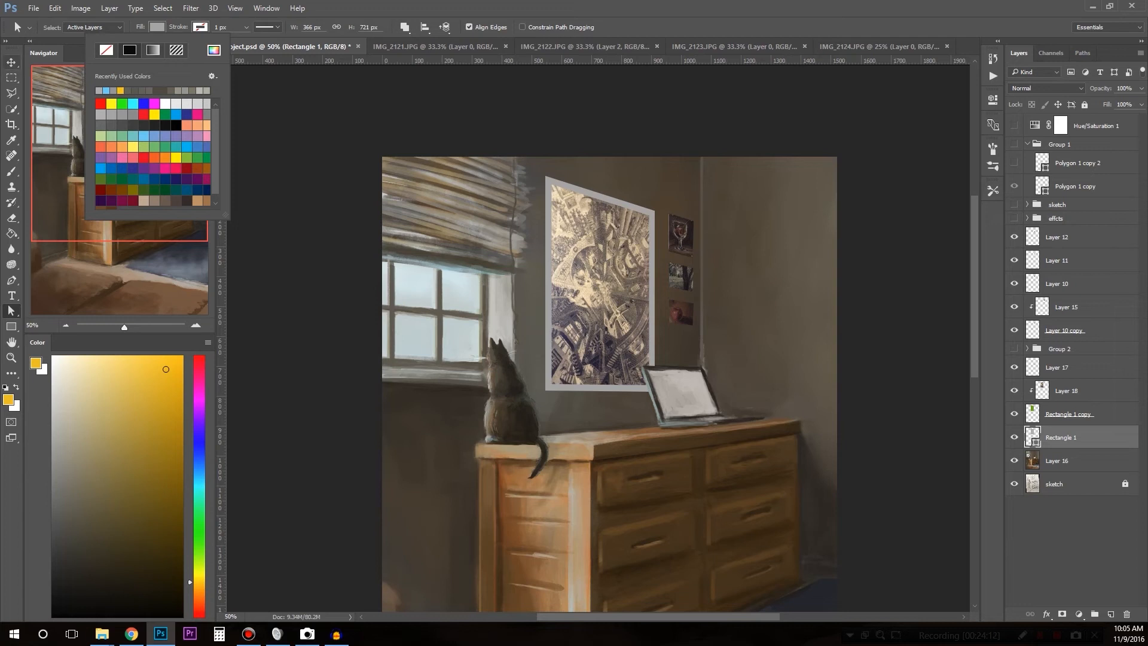
left_click(11, 62)
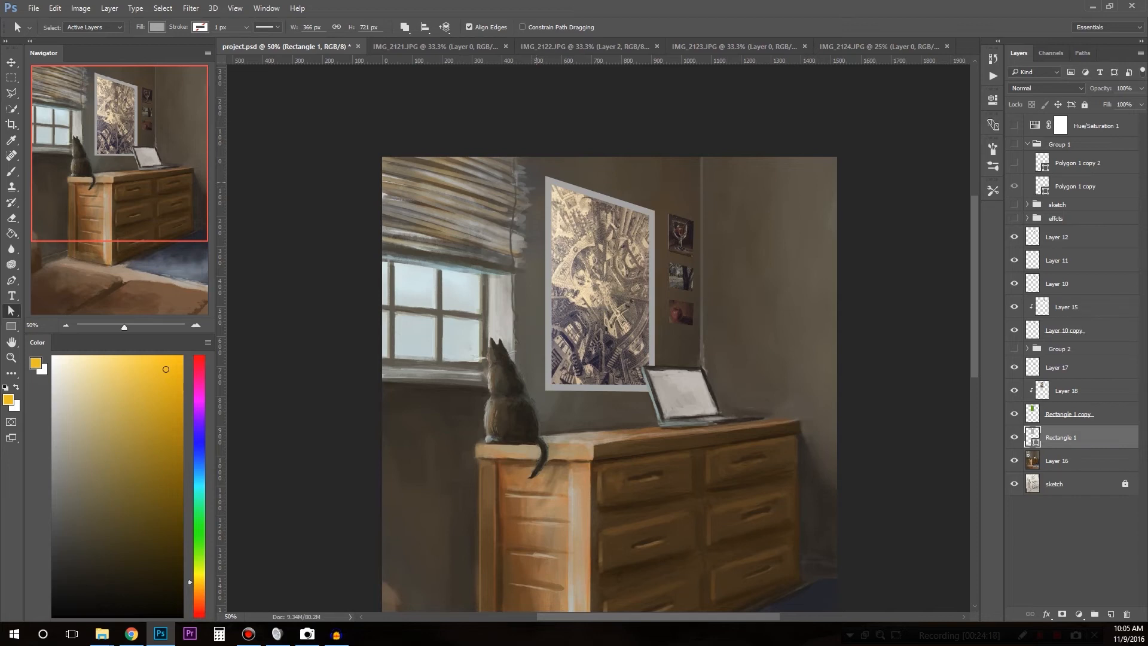
key("v")
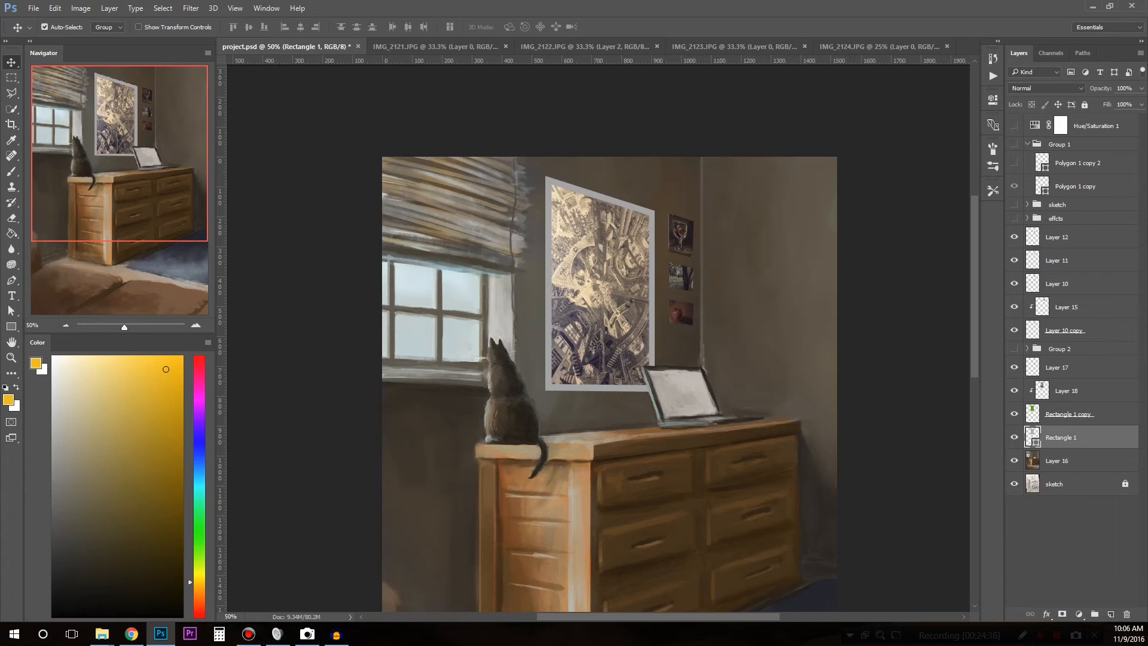
Desaturate the poster artwork on Layer 18 with Hue/Saturation at Saturation -50 and darken it slightly.
left_click(1067, 391)
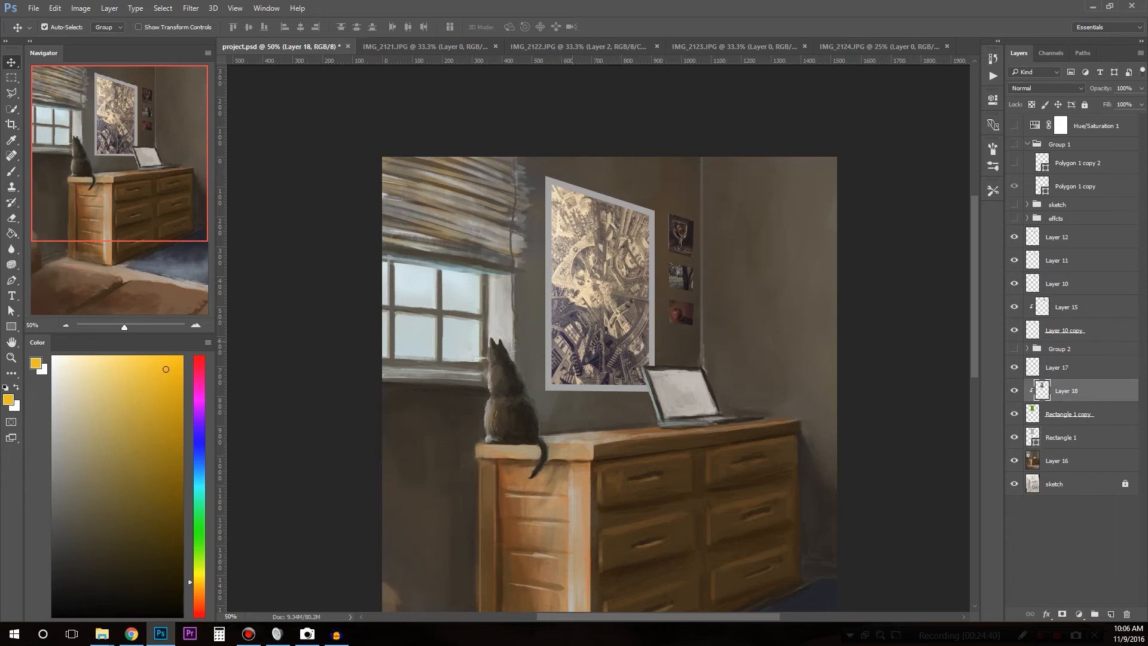
key("ctrl")
key("ctrl+u")
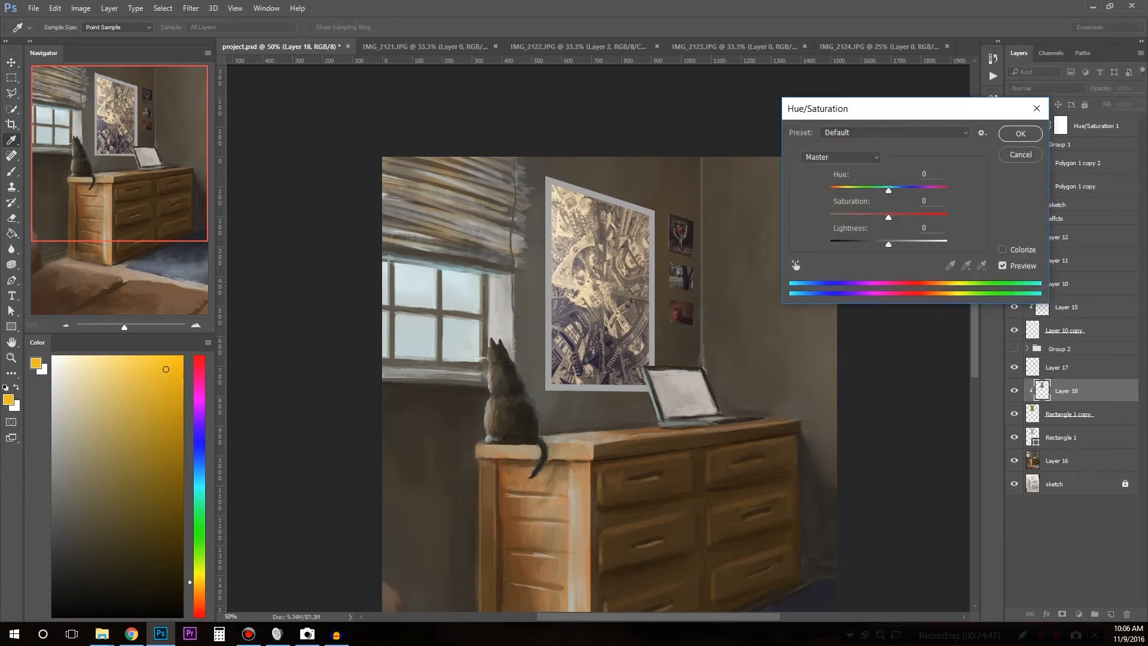
left_click_drag(888, 217, 859, 217)
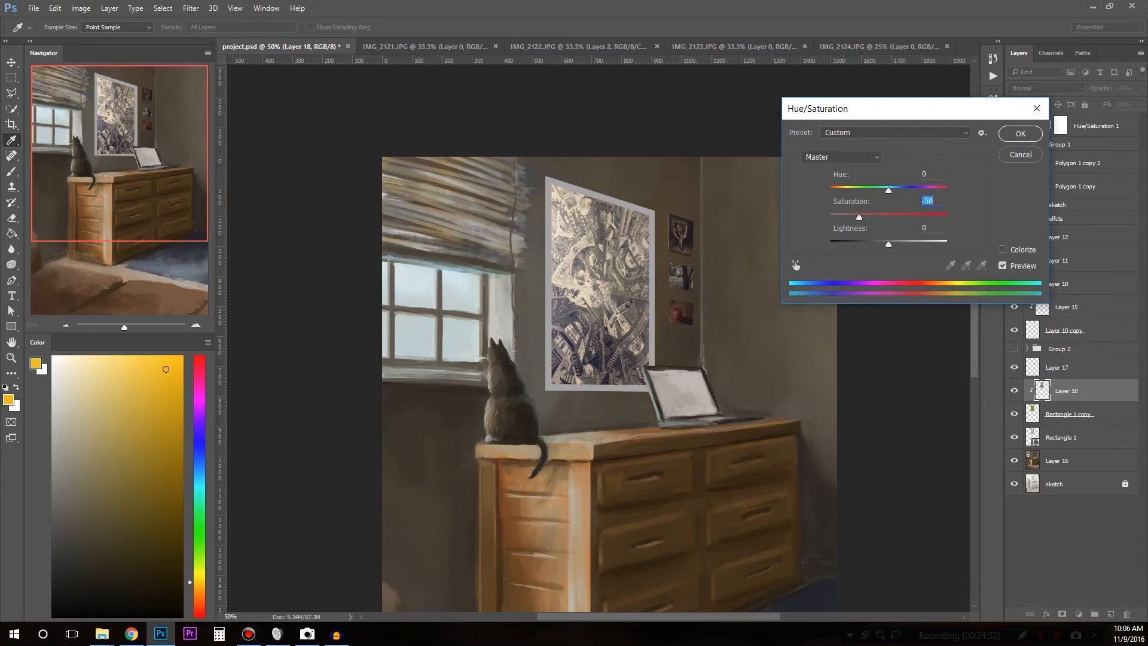
key("Tab")
key("shift+Down")
left_click_drag(883, 244, 882, 244)
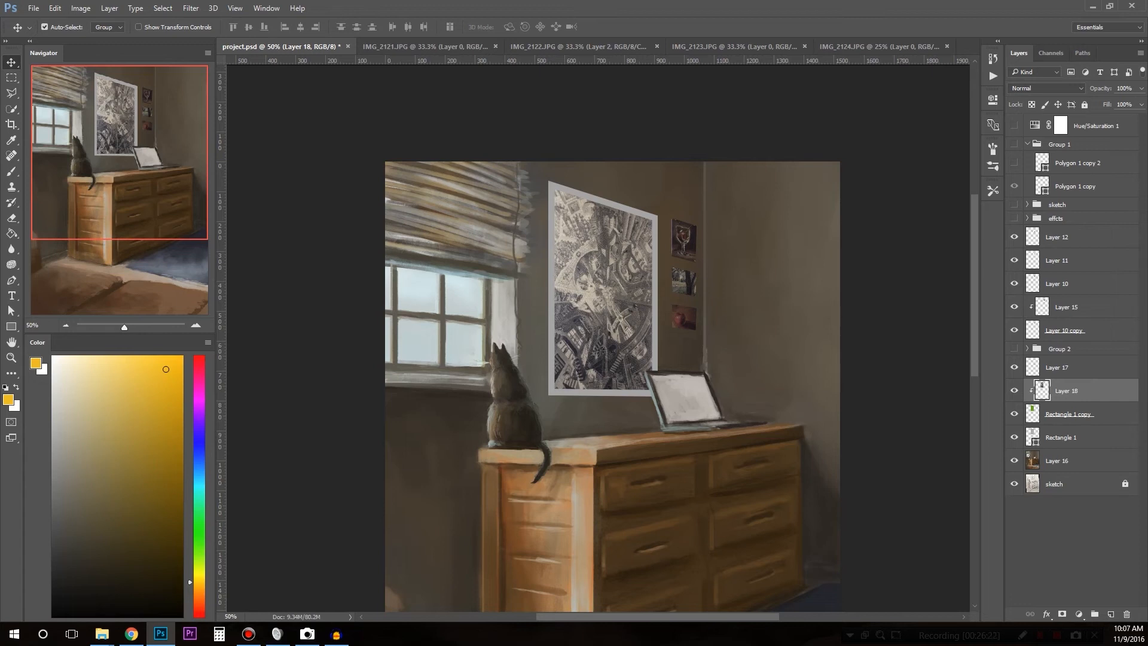
Group the poster layers from Layer 18 down to Rectangle 1 and hide the group.
left_click(1065, 441, "shift")
key("ctrl+g")
key("ctrl+g")
left_click(1015, 386)
left_click(1014, 386)
left_click(1014, 385)
Lasso the wall area behind the poster on Layer 16, copy it to its own layer, and place it above Group 3.
left_click(1057, 404)
key("l")
mouse_move(560, 181)
left_mouse_down()
mouse_move(530, 310)
mouse_move(540, 369)
mouse_move(576, 420)
mouse_move(633, 415)
mouse_move(551, 180)
left_mouse_up()
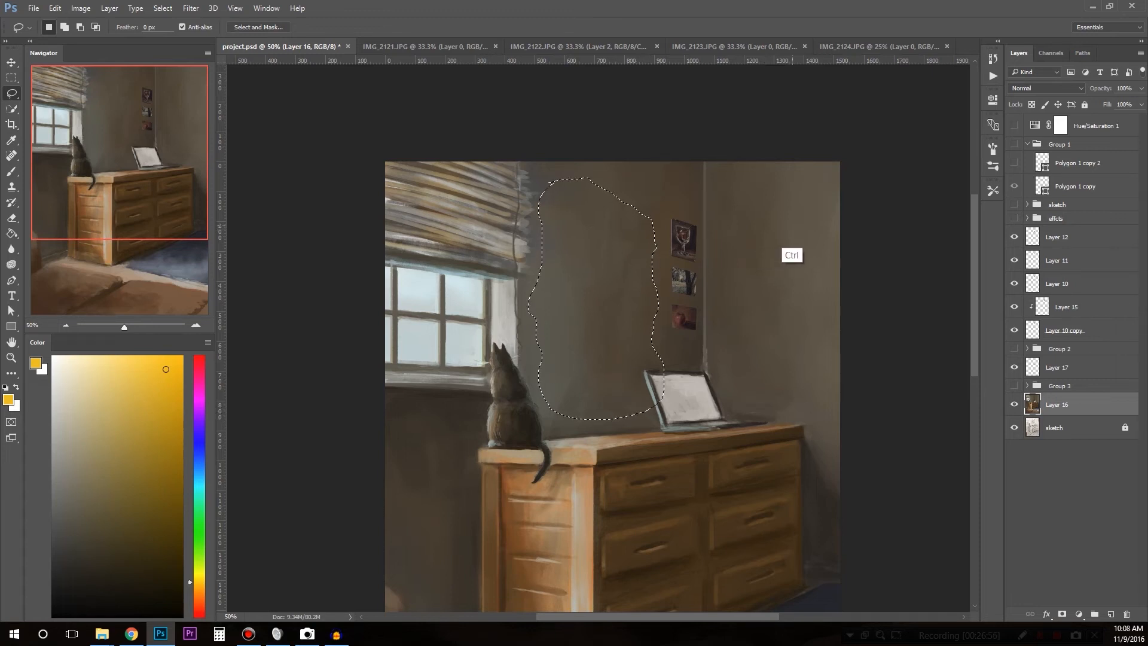
key("ctrl+j")
left_click_drag(1065, 405, 1065, 379)
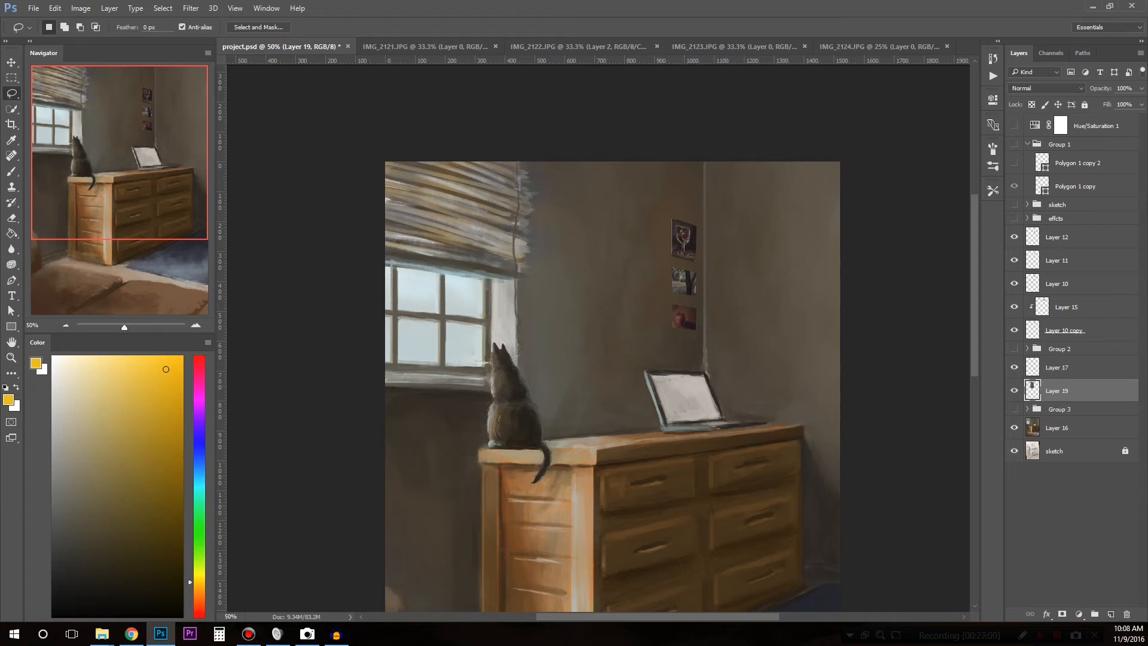
Show Group 3 and set Layer 19's blend mode to Multiply after trying Overlay.
left_click(1014, 409)
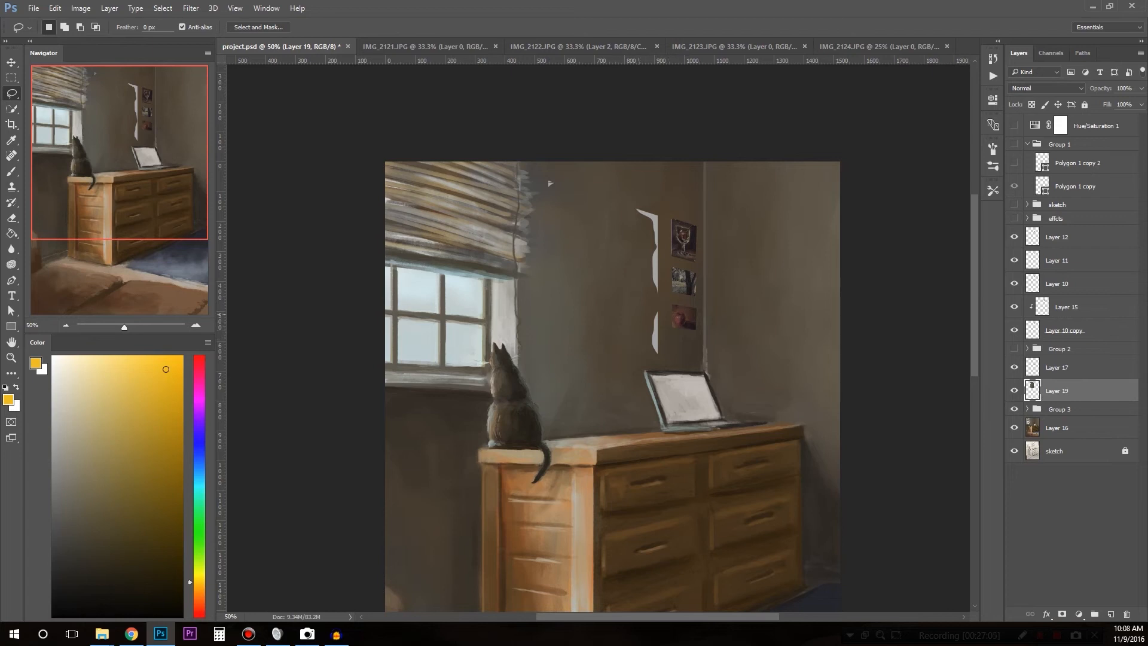
left_click(1047, 87)
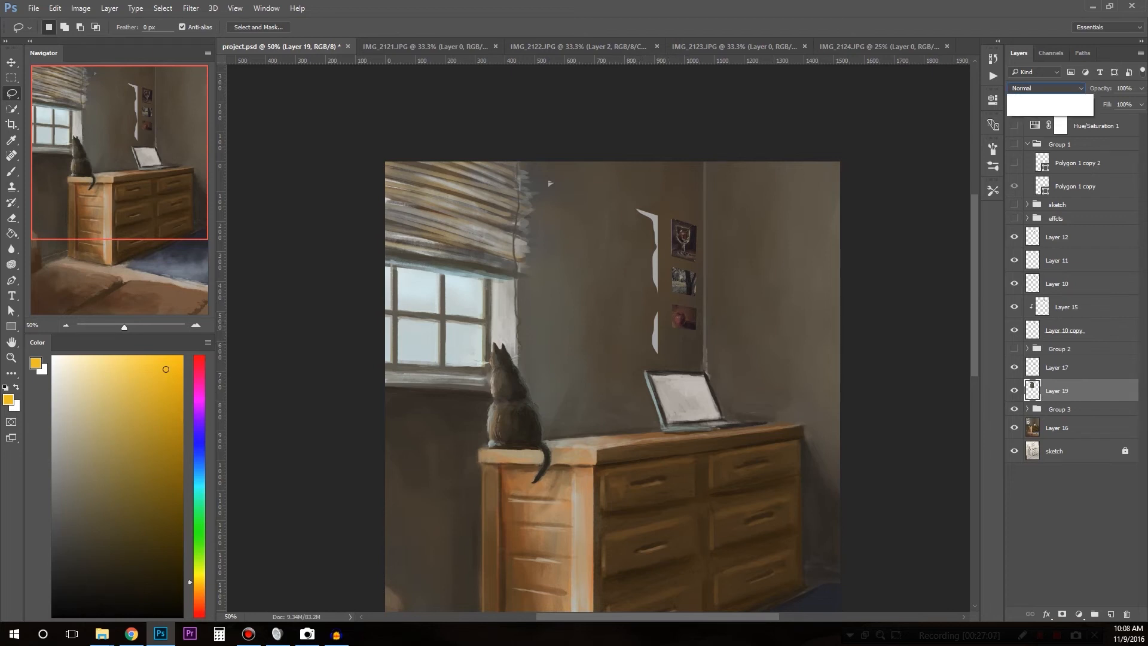
left_click(1019, 126)
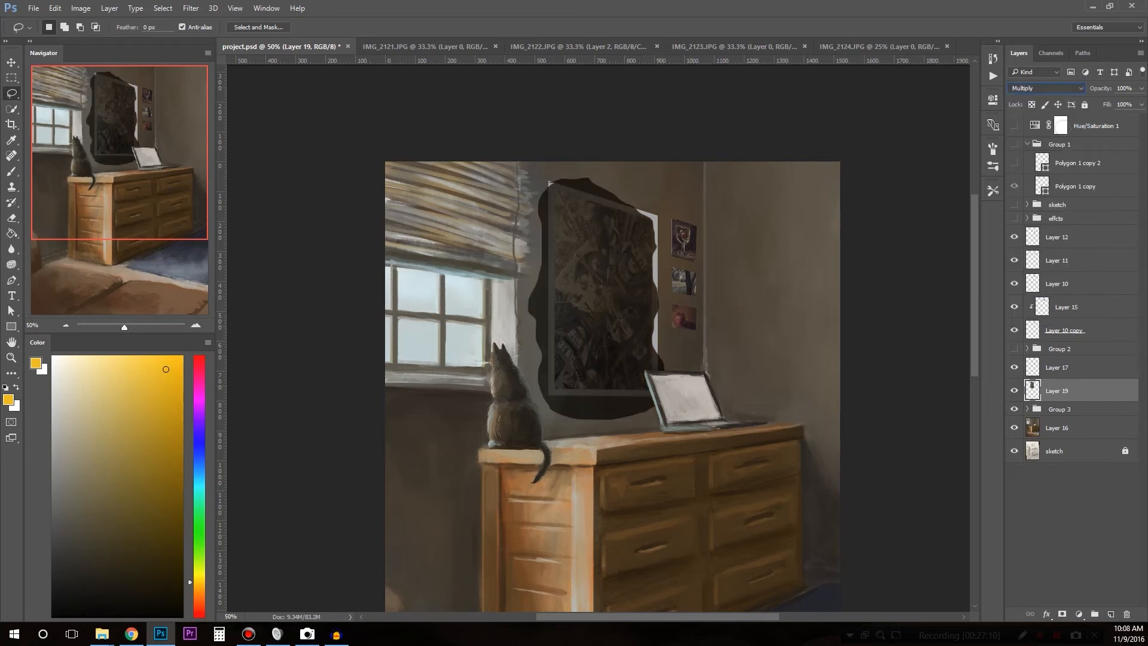
left_click(1045, 89)
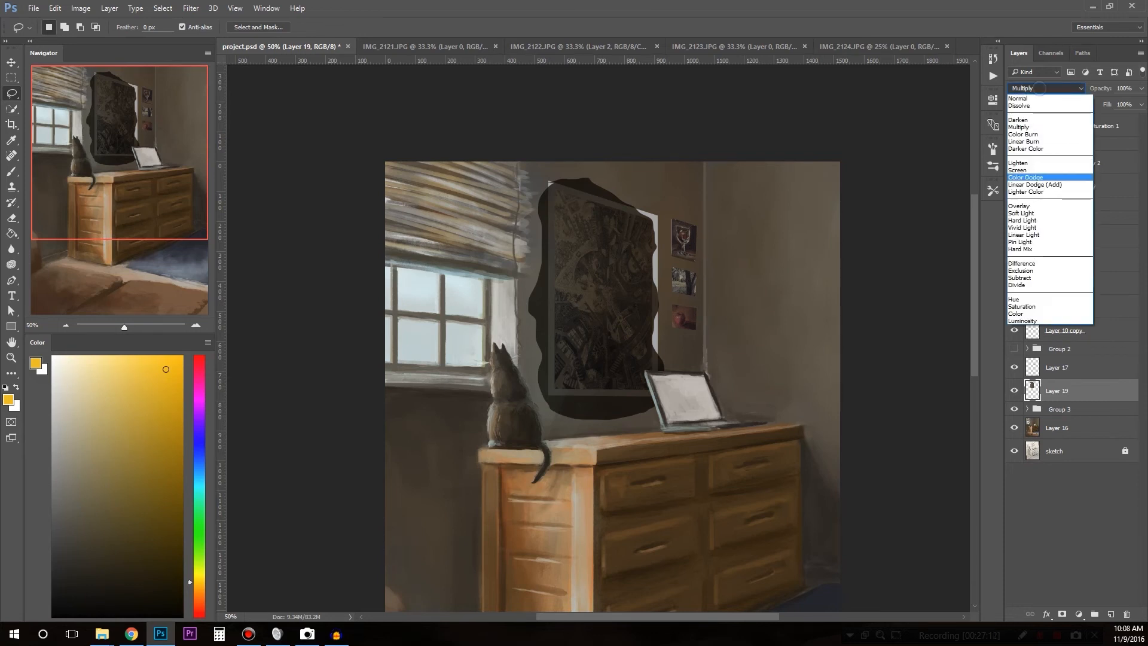
left_click(1034, 206)
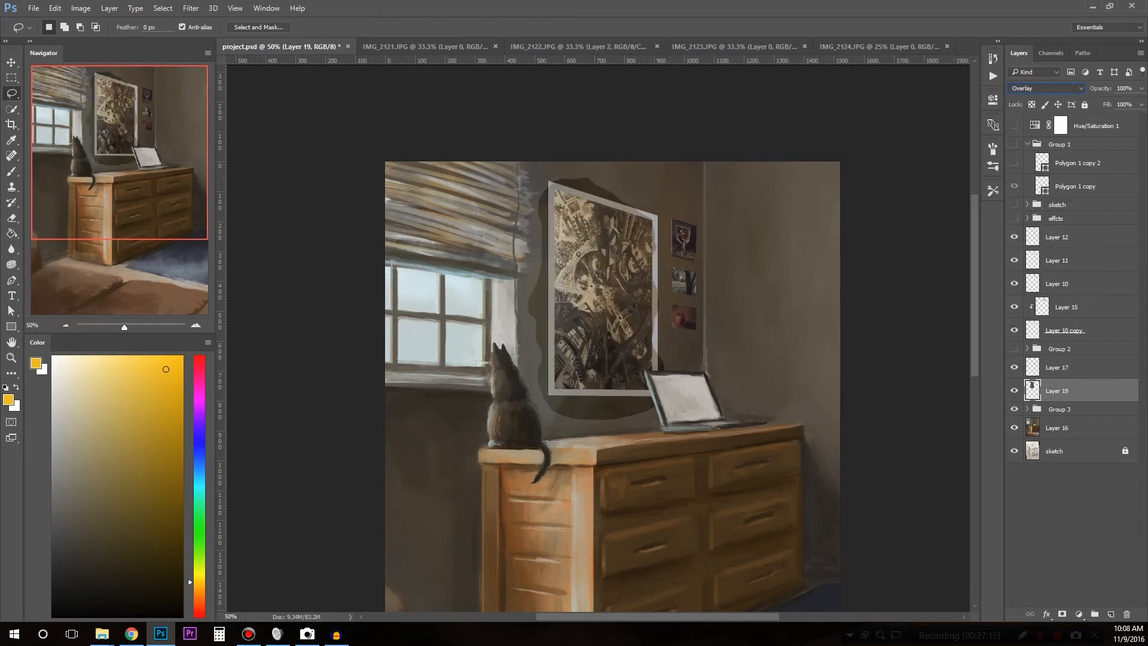
left_click(1045, 89)
left_click(1034, 119)
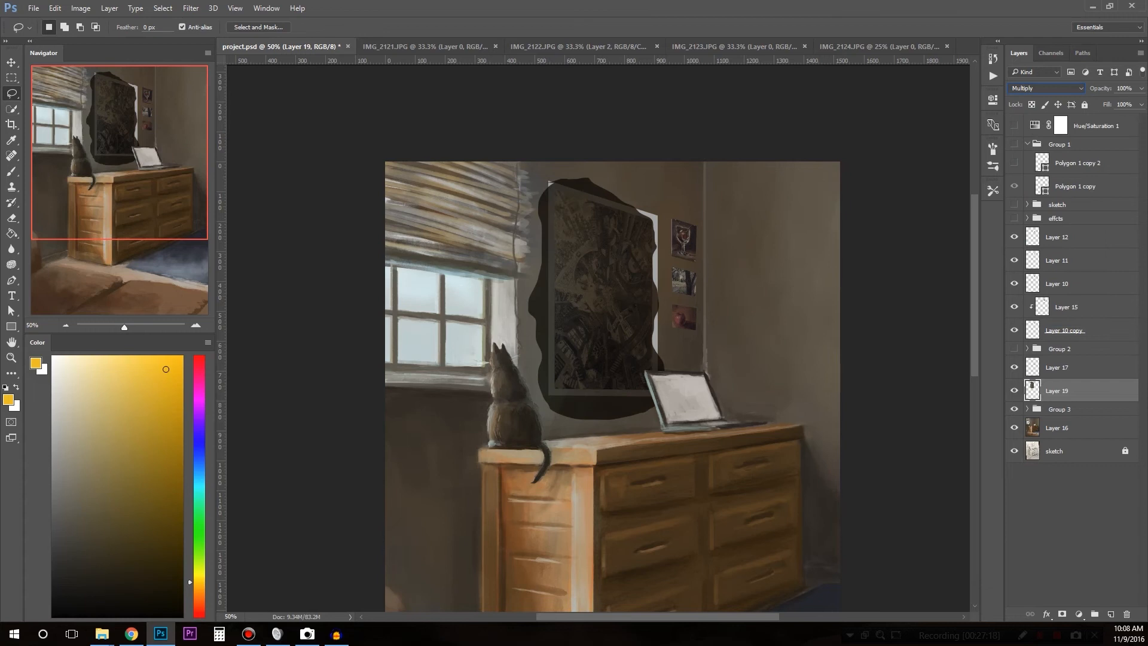
Clip Layer 19 to Group 3 and scale it up to about 115% so it covers the whole poster.
key("alt")
left_click(1014, 409)
left_click(1015, 409)
left_click(1035, 400, "alt")
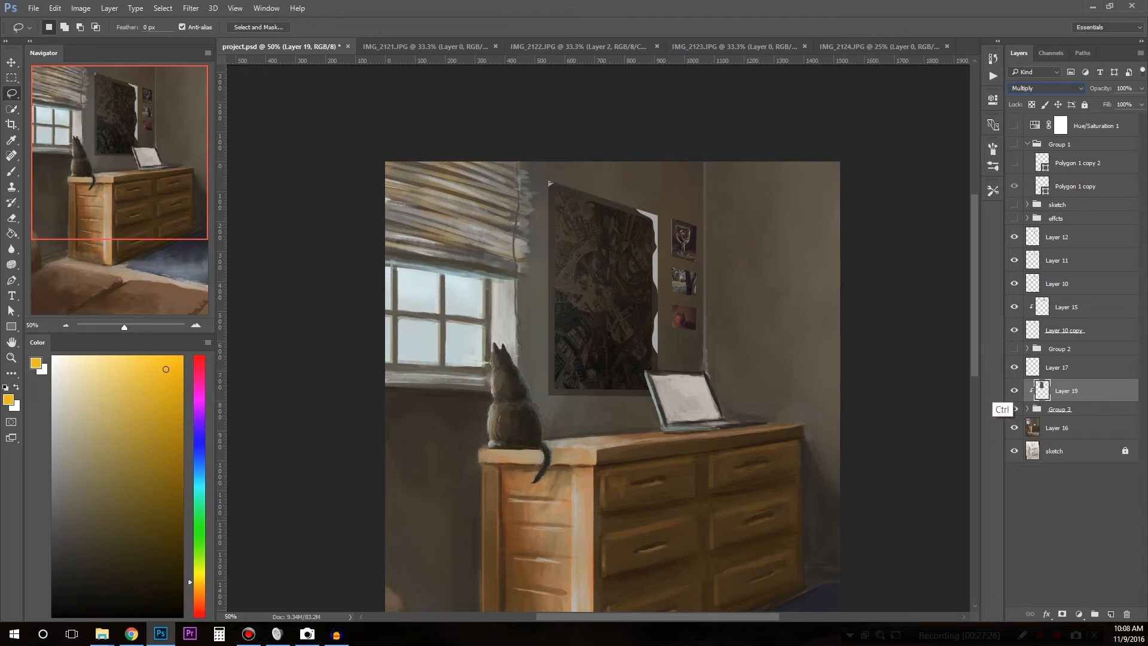
key("ctrl+t")
mouse_move(666, 179)
left_mouse_down()
mouse_move(680, 169)
mouse_move(675, 159)
left_mouse_up()
key("Return")
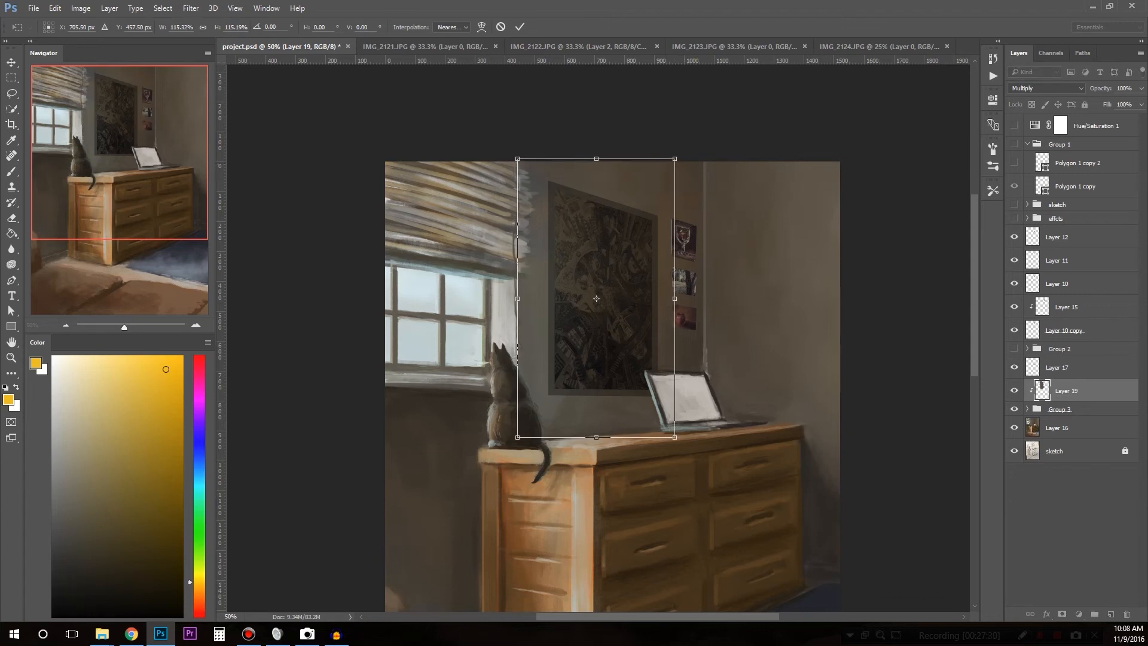
Show the Hue/Saturation 1 greyscale layer to judge values, and set Layer 19's opacity to 63%.
left_click(1142, 88)
left_click_drag(1142, 103, 1113, 102)
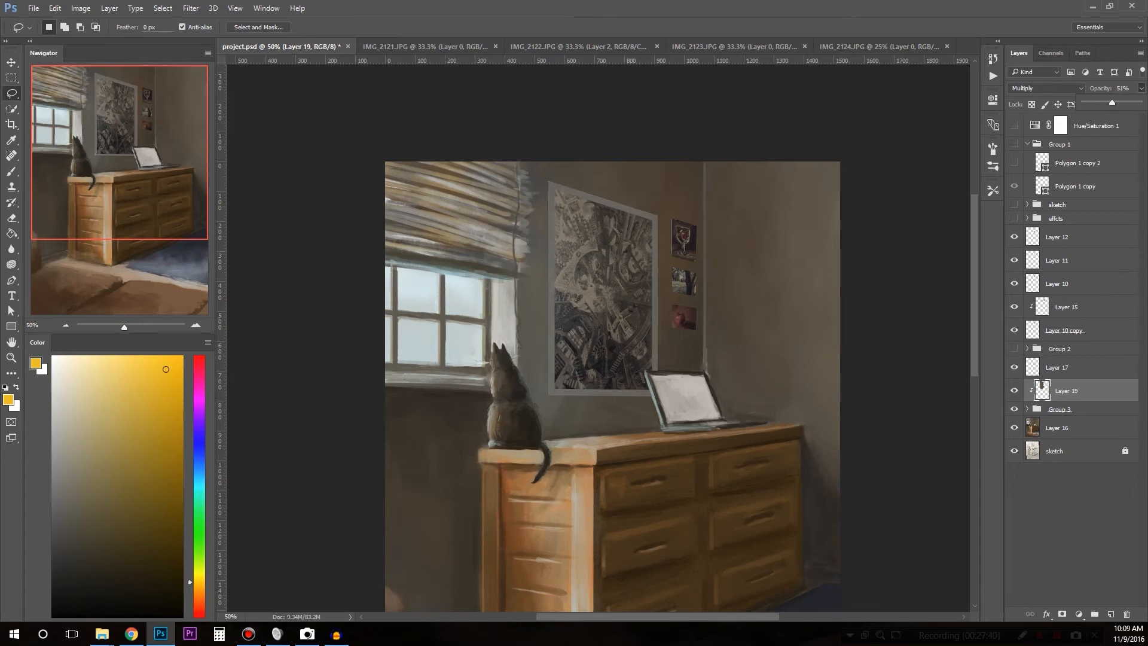
left_click(1015, 126)
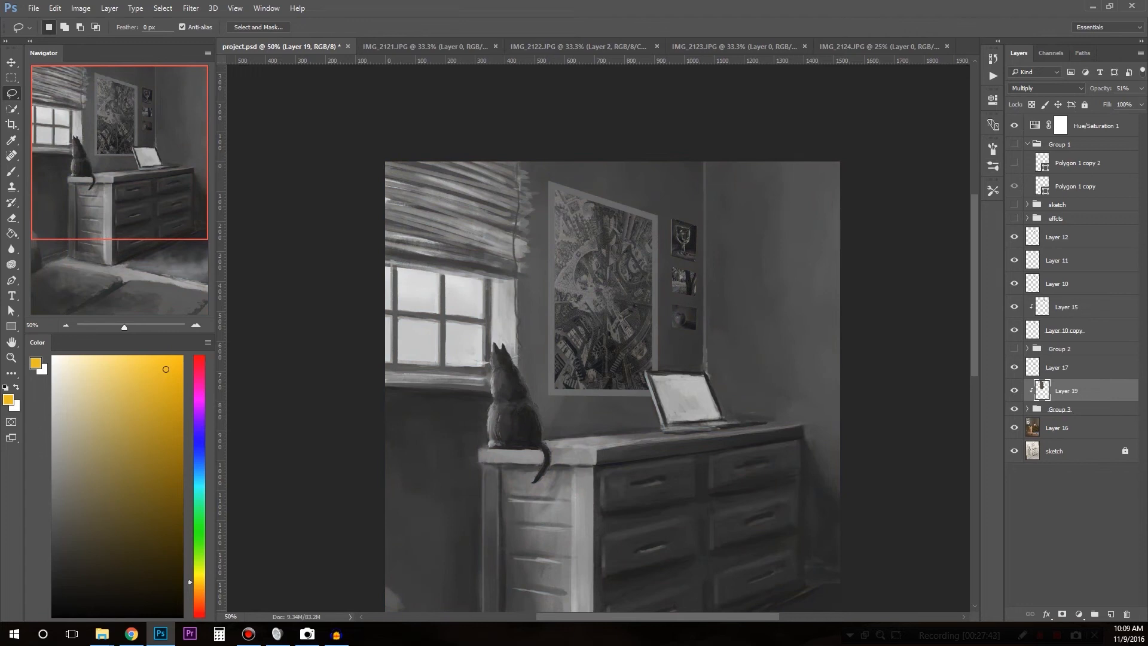
left_click(1060, 125)
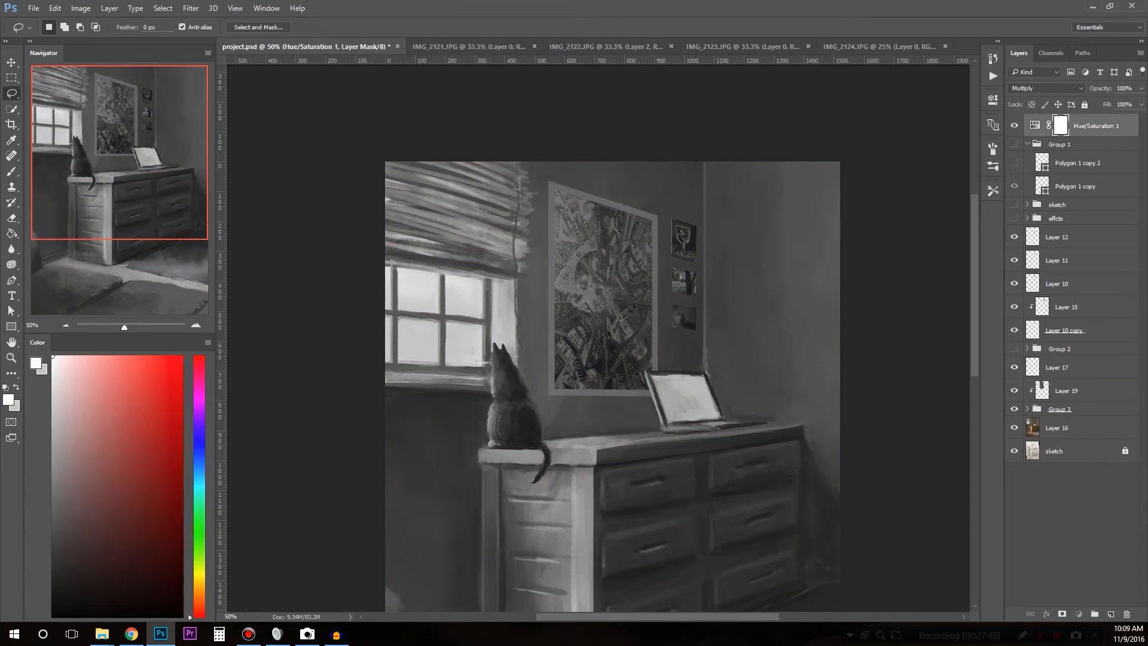
left_click(1066, 390)
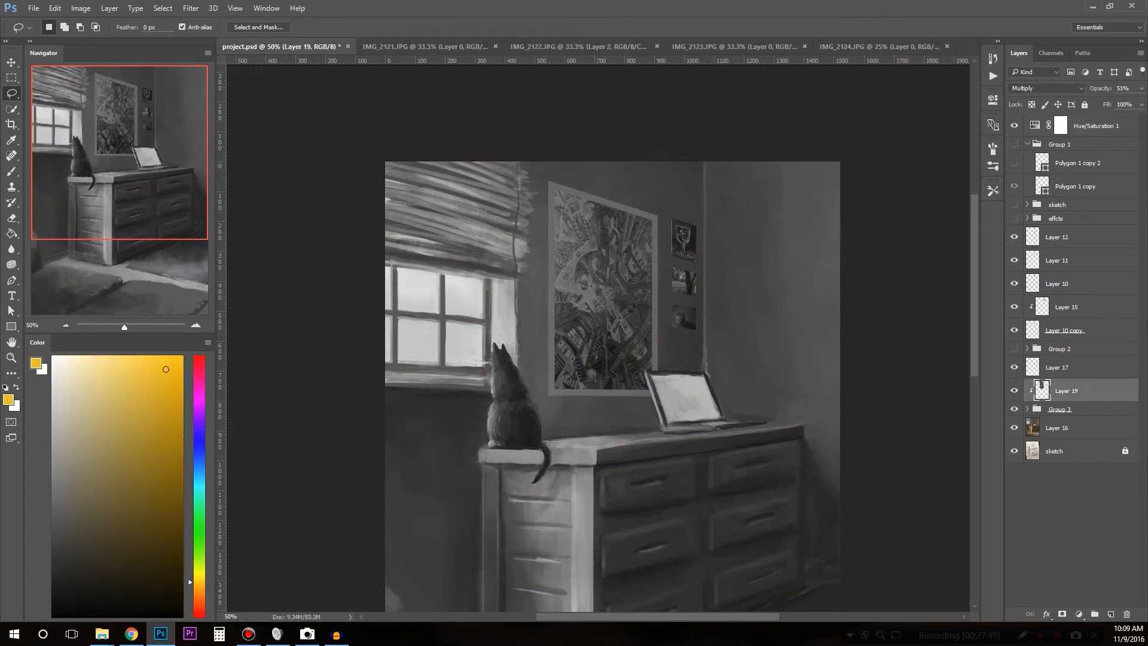
left_click(1141, 88)
left_click_drag(1114, 103, 1084, 103)
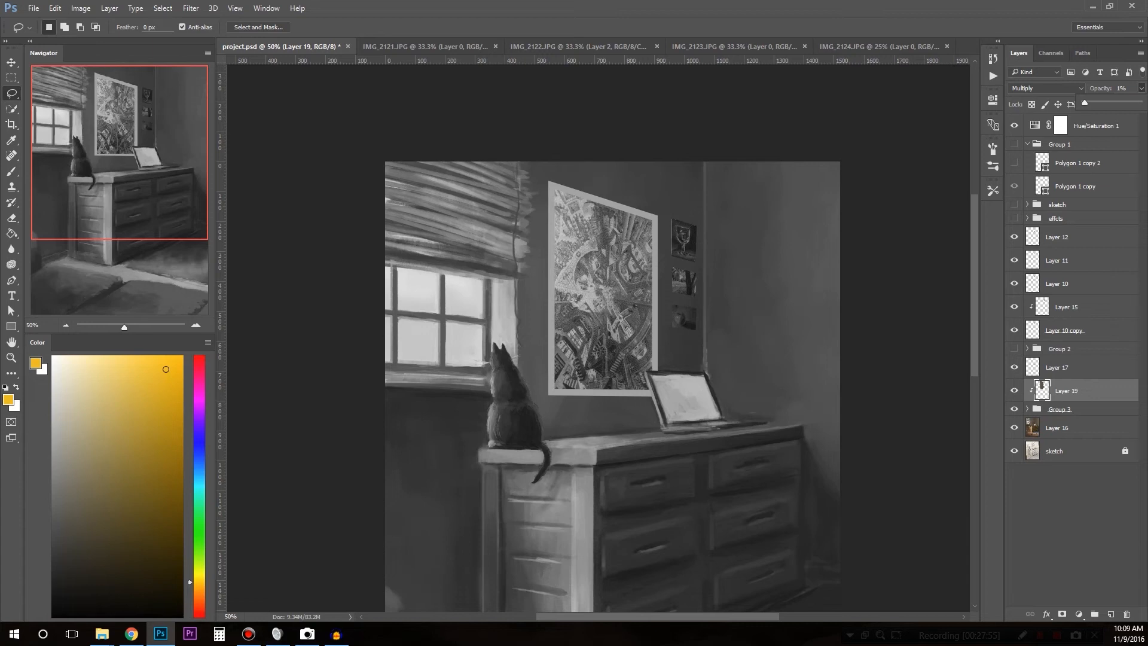
left_click_drag(1084, 103, 1121, 103)
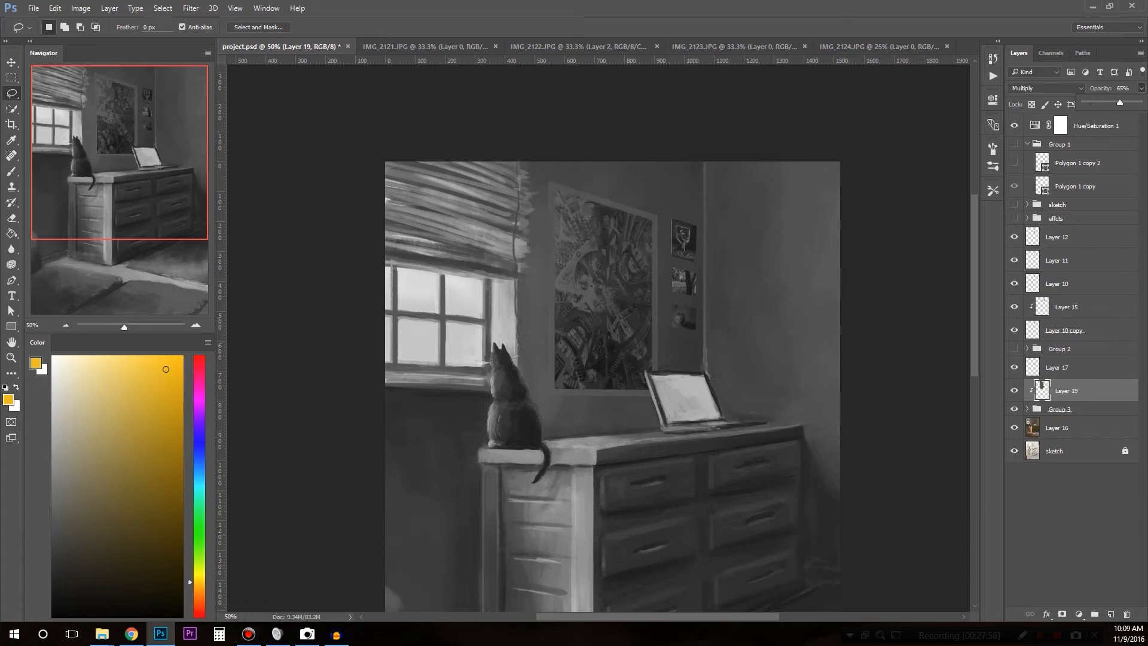
mouse_move(1116, 103)
left_mouse_down()
mouse_move(1135, 102)
mouse_move(1119, 103)
left_mouse_up()
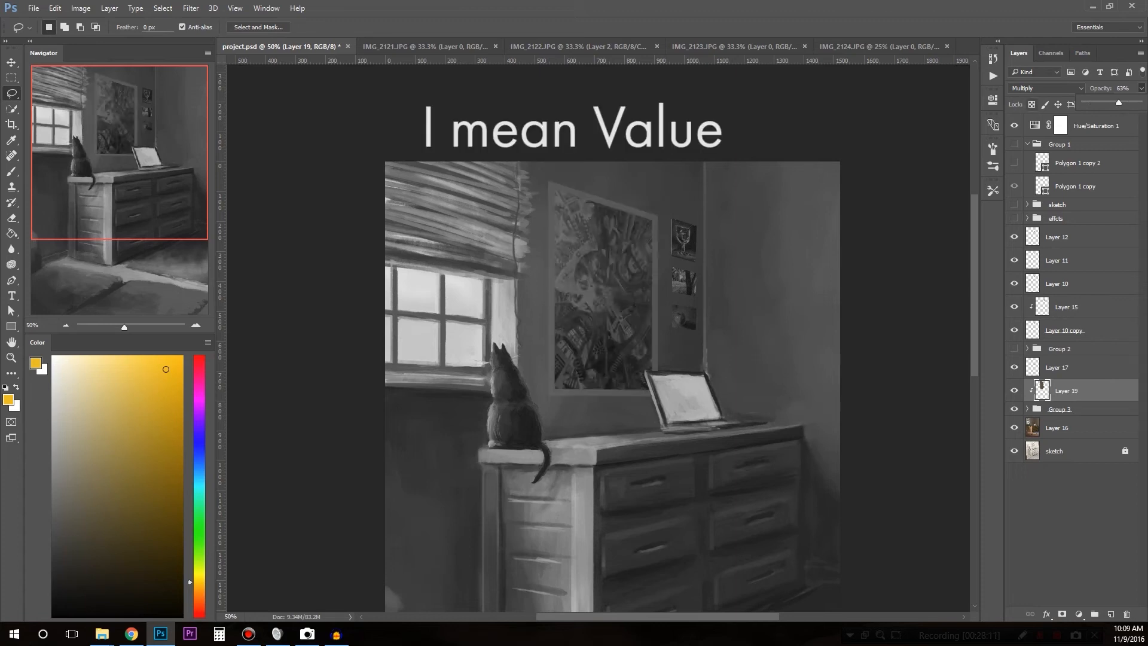
Hide the Hue/Saturation 1 layer and compare the poster with and without Layer 19.
left_click(1014, 125)
left_click(1015, 391)
left_click(1014, 391)
left_click(1014, 391)
left_click(1014, 391)
Expand Group 3 and reduce the saturation of the poster artwork on Layer 18 further with Hue/Saturation.
left_click(1027, 409)
left_click(1076, 428)
key("ctrl+u")
left_click_drag(889, 218, 856, 218)
left_click(1020, 133)
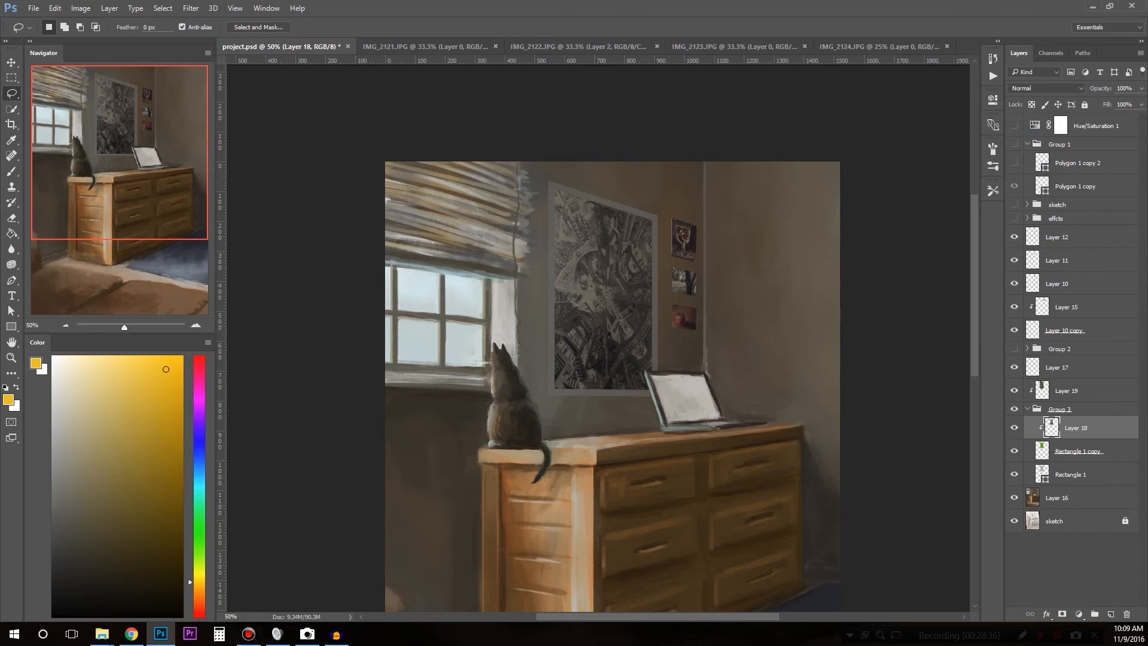
Change the fill of Rectangle 1, the poster's border, to a lighter grey.
double_click(1042, 474)
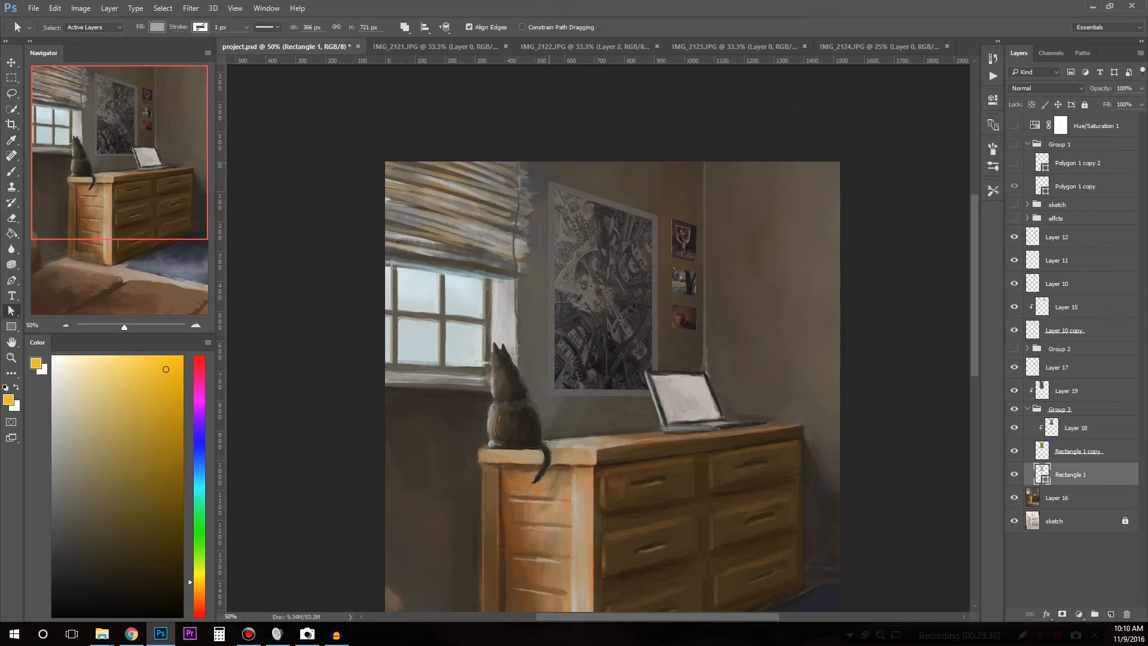
left_click(157, 27)
left_click(100, 114)
left_click(207, 103)
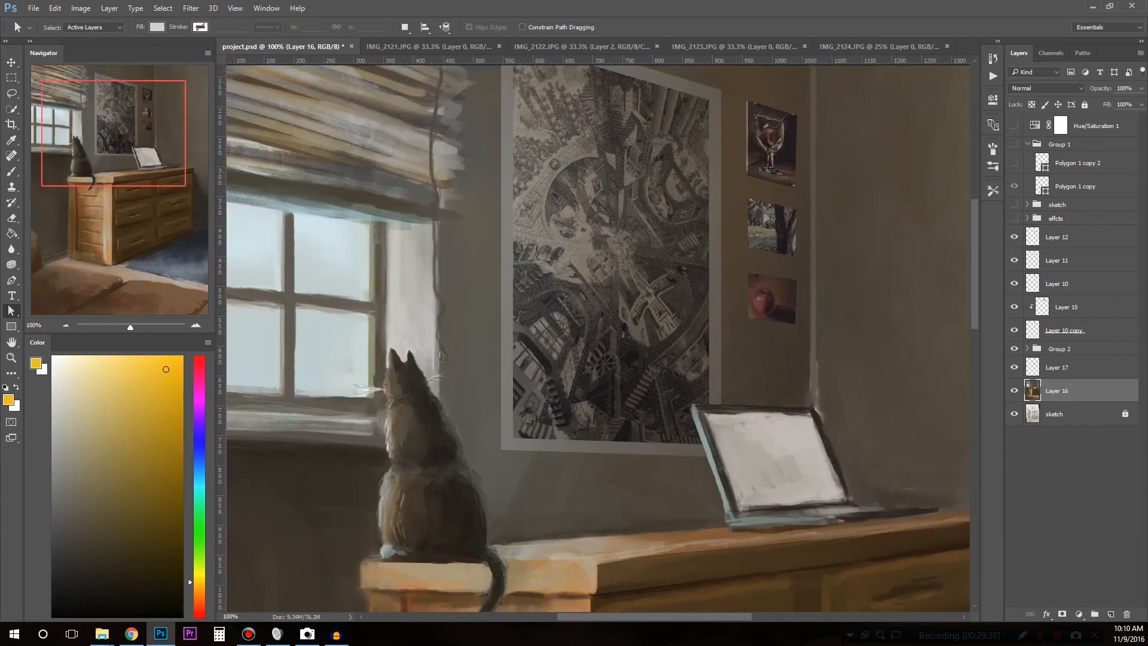
Check which layers hold the small wall pictures by selecting them on the canvas and toggling Layer 11 and Layer 10.
mouse_move(779, 256)
left_mouse_down()
mouse_move(494, 353)
mouse_move(534, 393)
mouse_move(530, 417)
left_mouse_up()
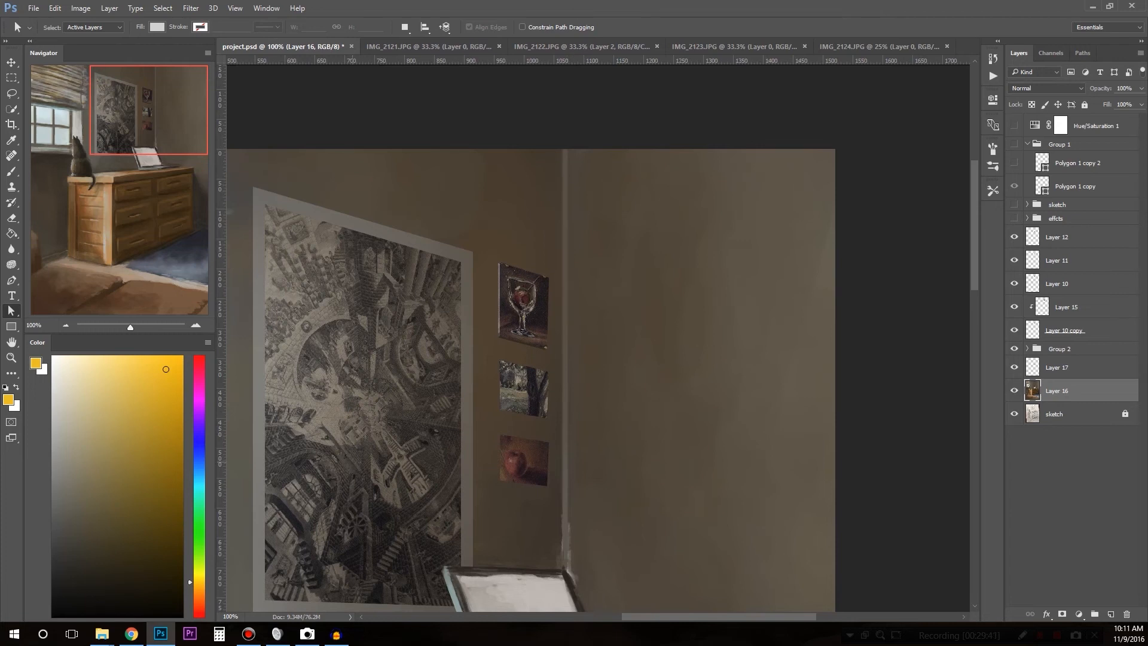
key("ctrl+plus")
key("ctrl+minus")
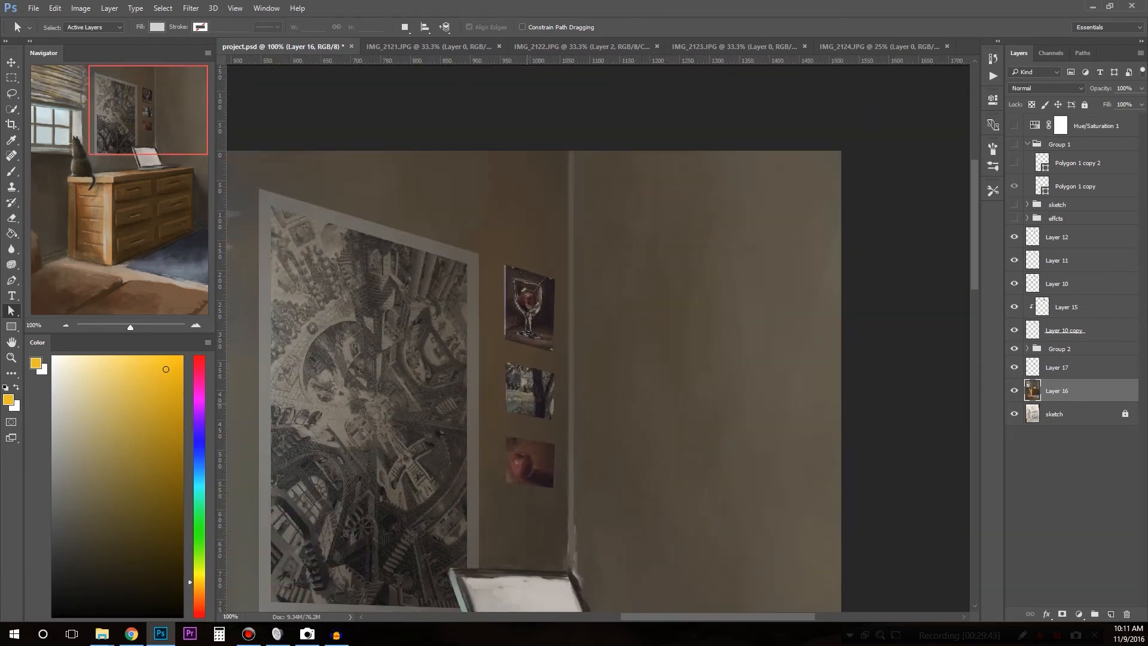
key("v")
left_click(539, 396)
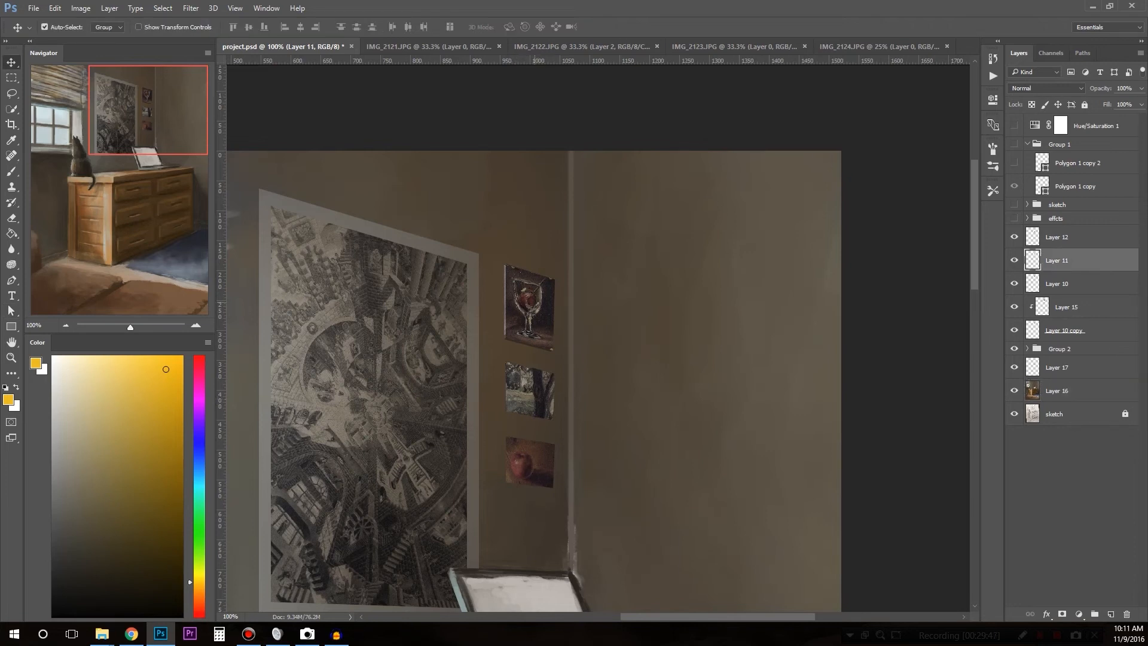
left_click(1014, 260)
left_click(1014, 261)
left_click(1014, 283)
left_click(1014, 283)
left_click(530, 315)
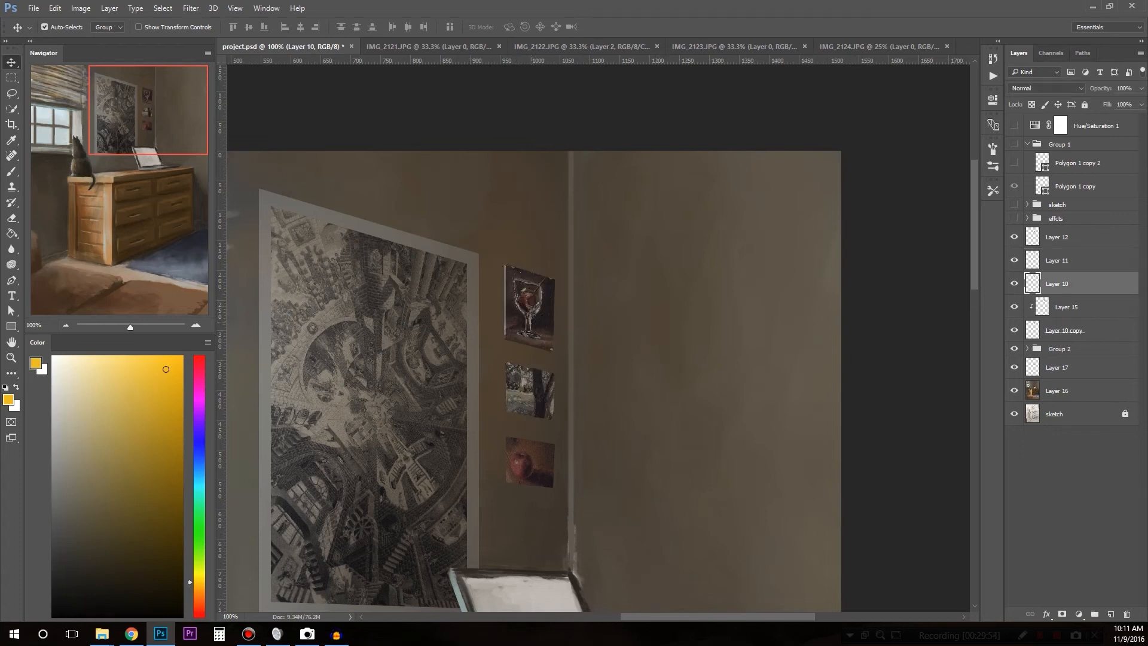
left_click_drag(438, 322, 672, 282)
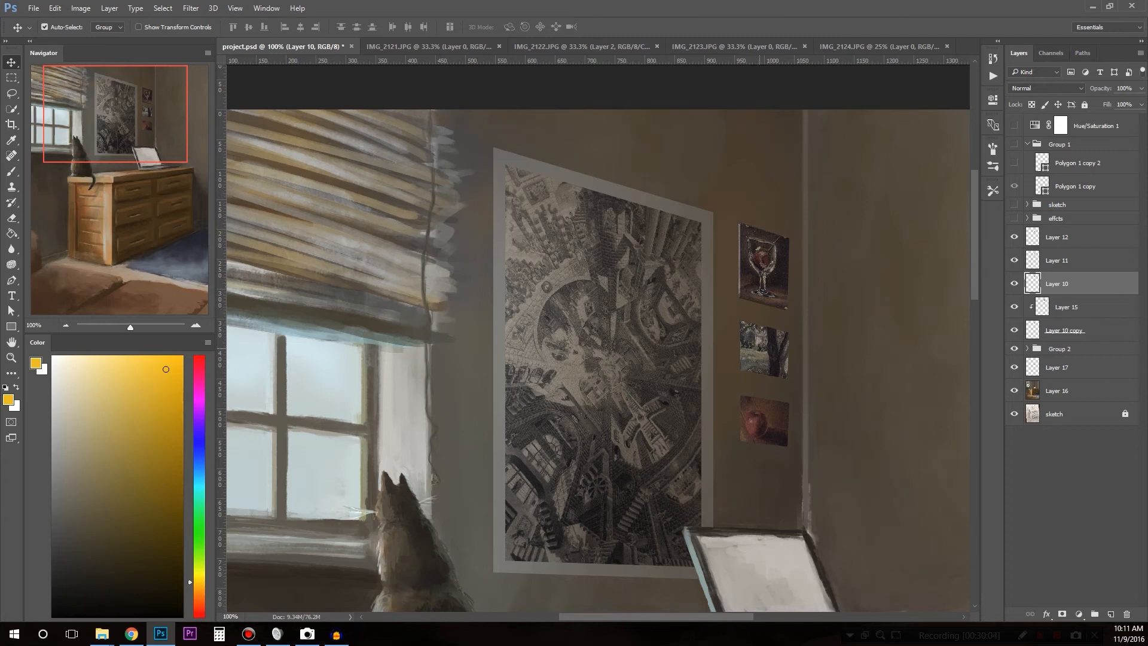
Duplicate Layer 11, the middle small picture, and darken the copy with Hue/Saturation at Lightness -86.
key("alt+bracketright")
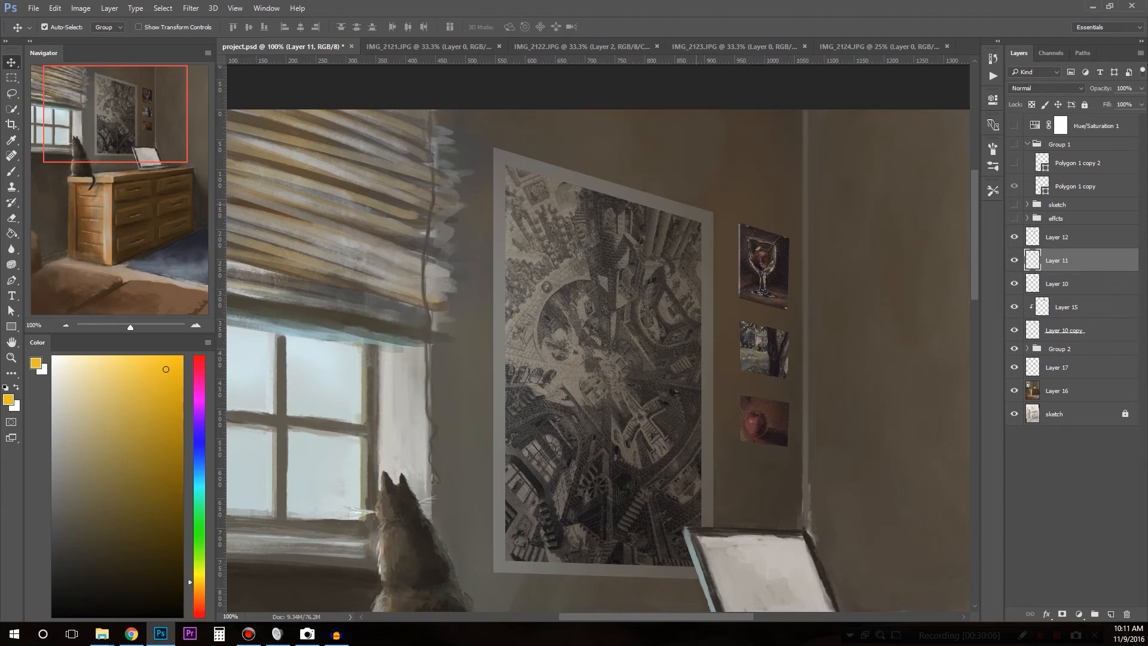
left_click_drag(762, 360, 619, 387)
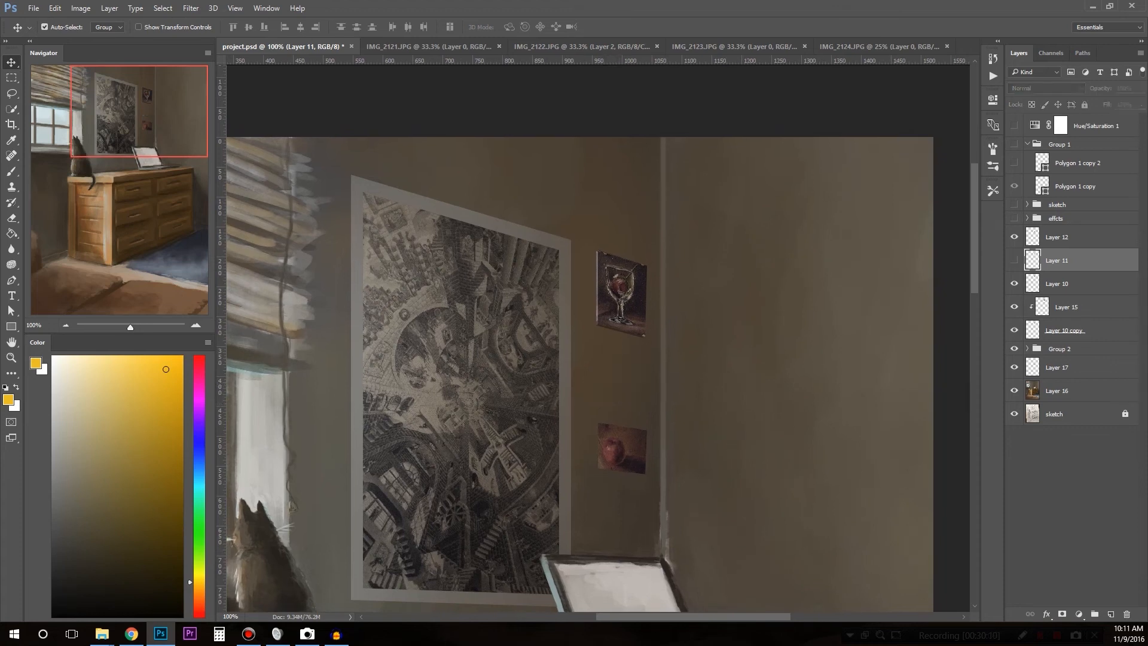
key("ctrl")
key("ctrl+j")
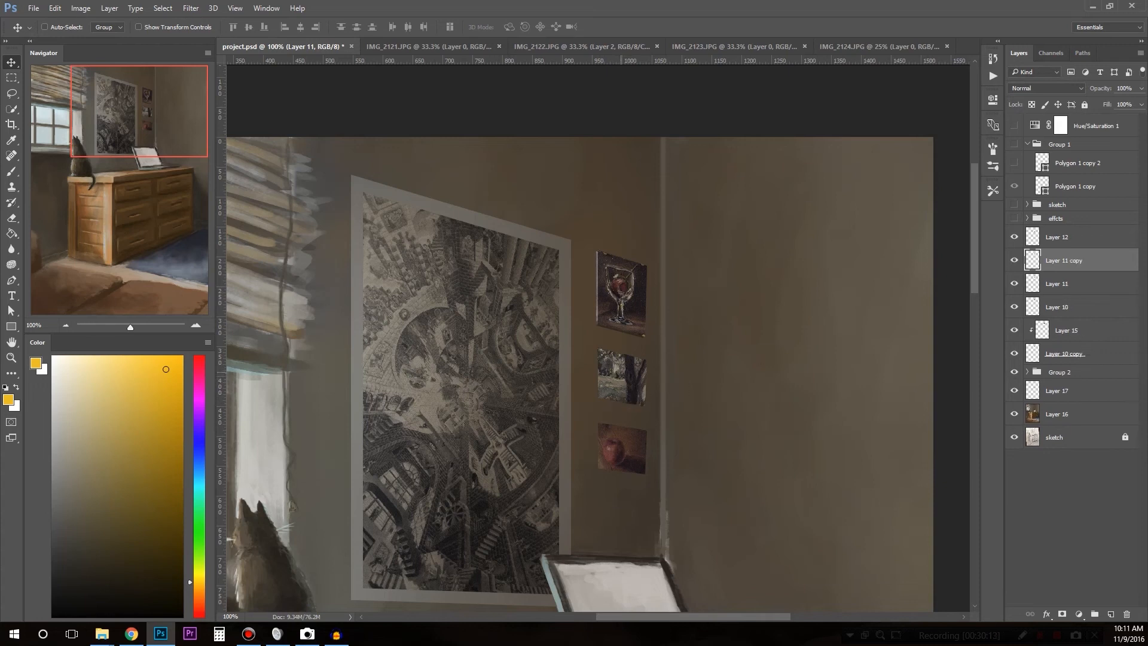
key("ctrl+u")
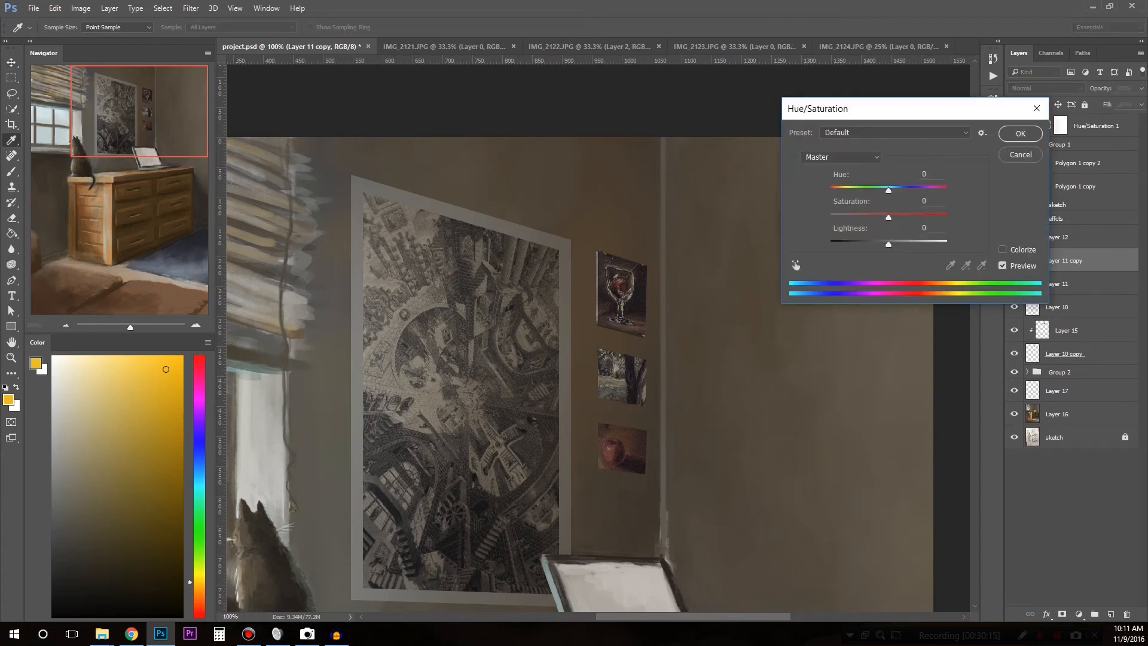
left_click_drag(889, 244, 838, 244)
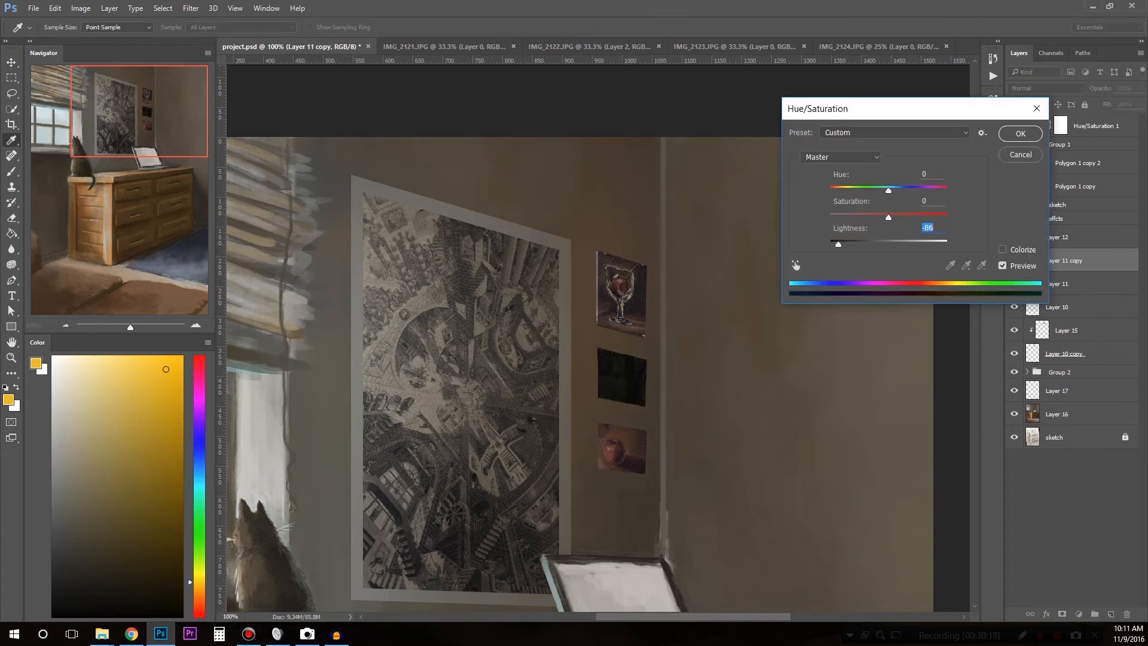
key("Return")
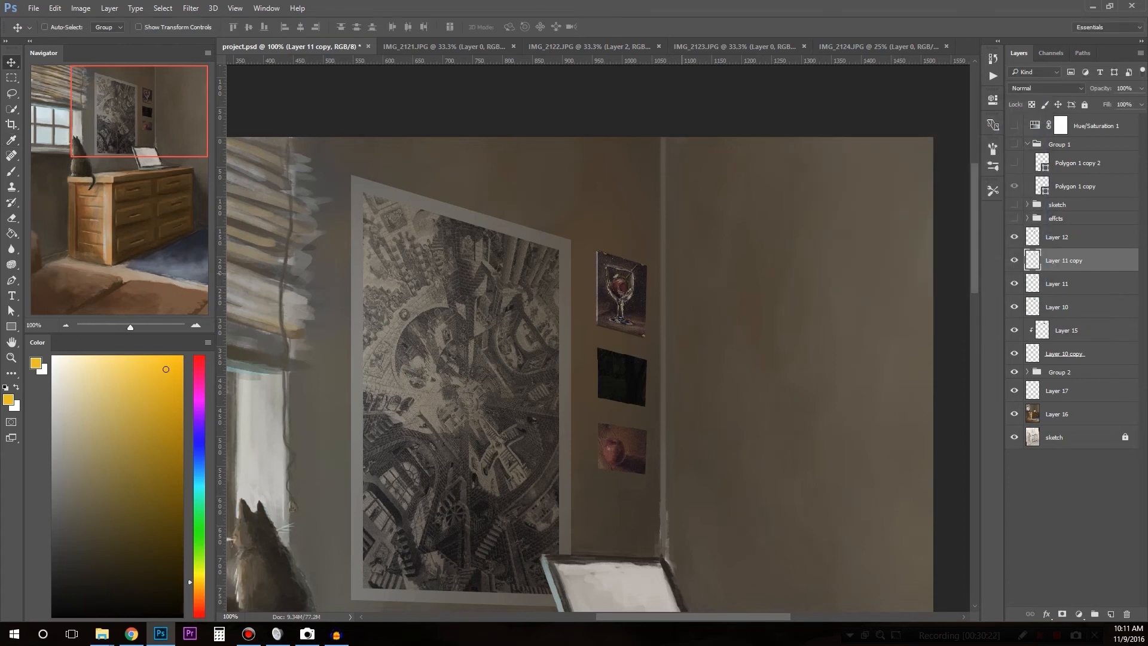
Place Layer 11 copy beneath Layer 11 and nudge it a few pixels left and down as a drop shadow.
key("ctrl+bracketleft")
key("Left")
key("Left")
key("Left")
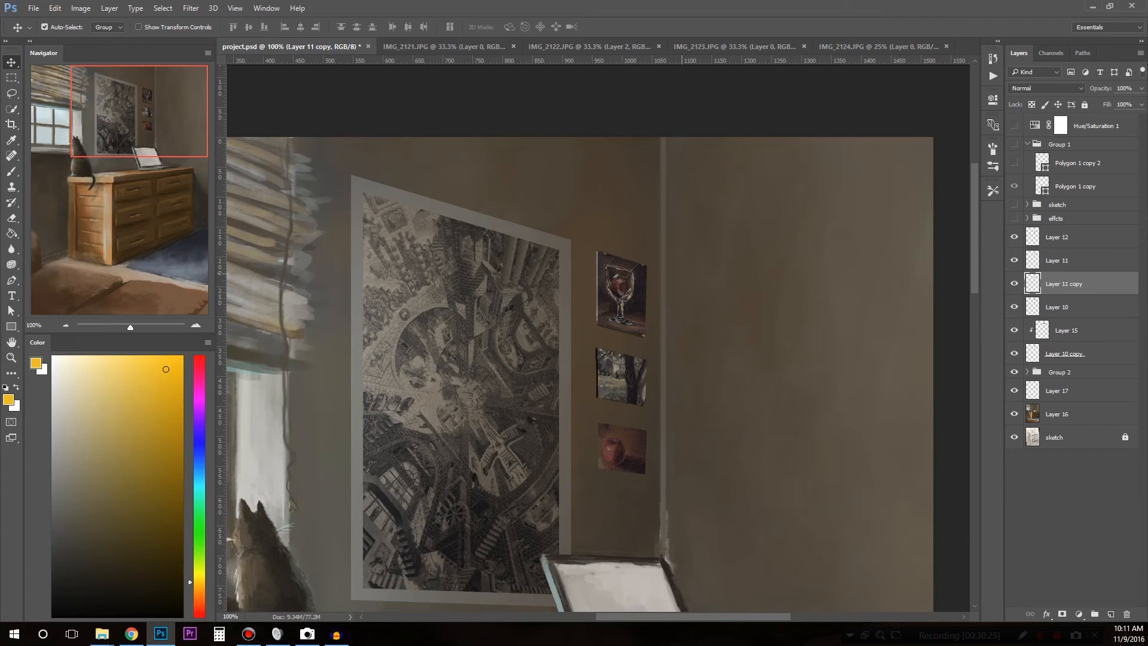
key("Down")
key("Down")
mouse_move(263, 311)
left_mouse_down()
mouse_move(734, 248)
mouse_move(496, 157)
left_mouse_up()
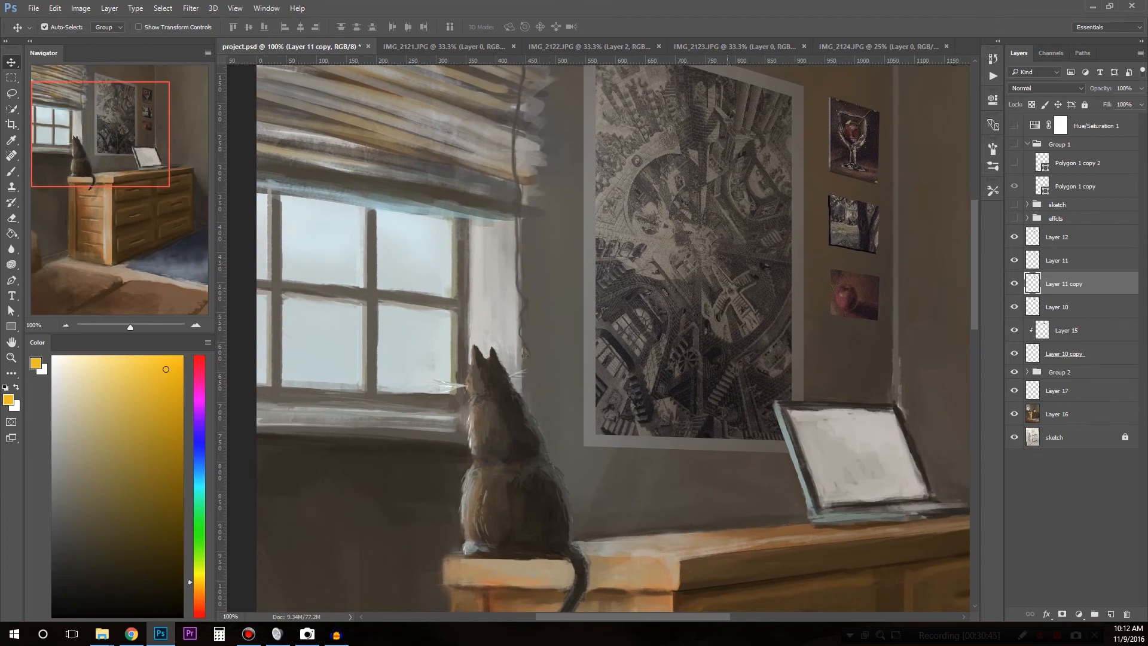
left_click_drag(709, 315, 452, 237)
left_click_drag(478, 543, 621, 404)
left_click_drag(636, 136, 469, 441)
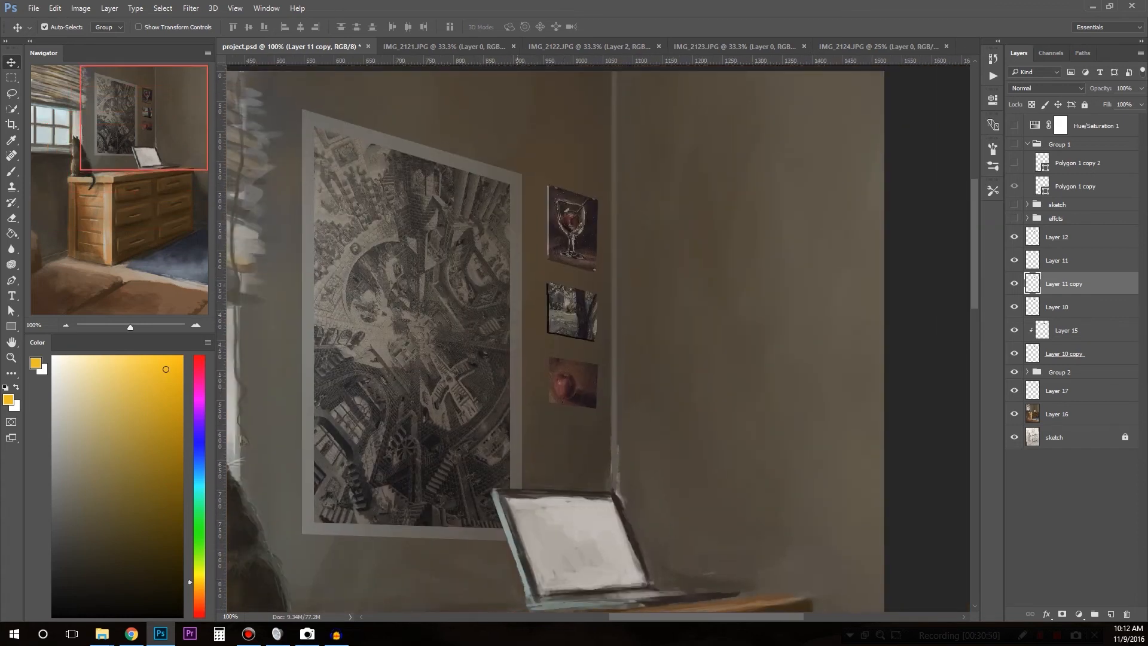
Try brushing a colour sampled near the wine glass picture onto the middle picture's shadow edge, and undo the strokes.
key("b")
left_click(548, 236, "alt")
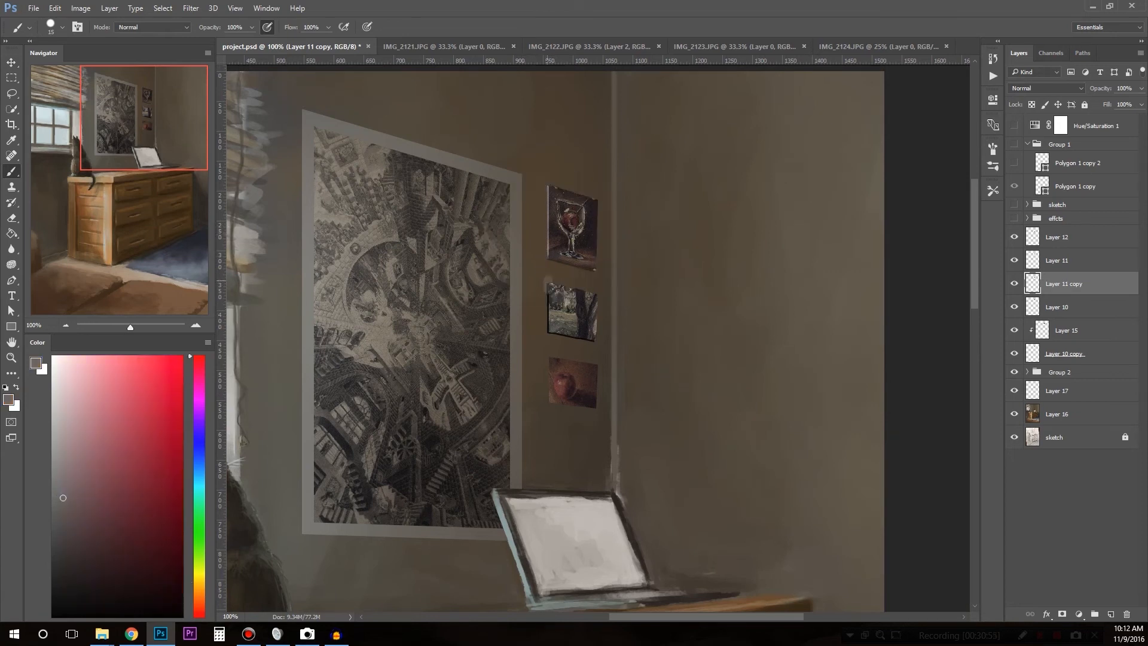
key("alt")
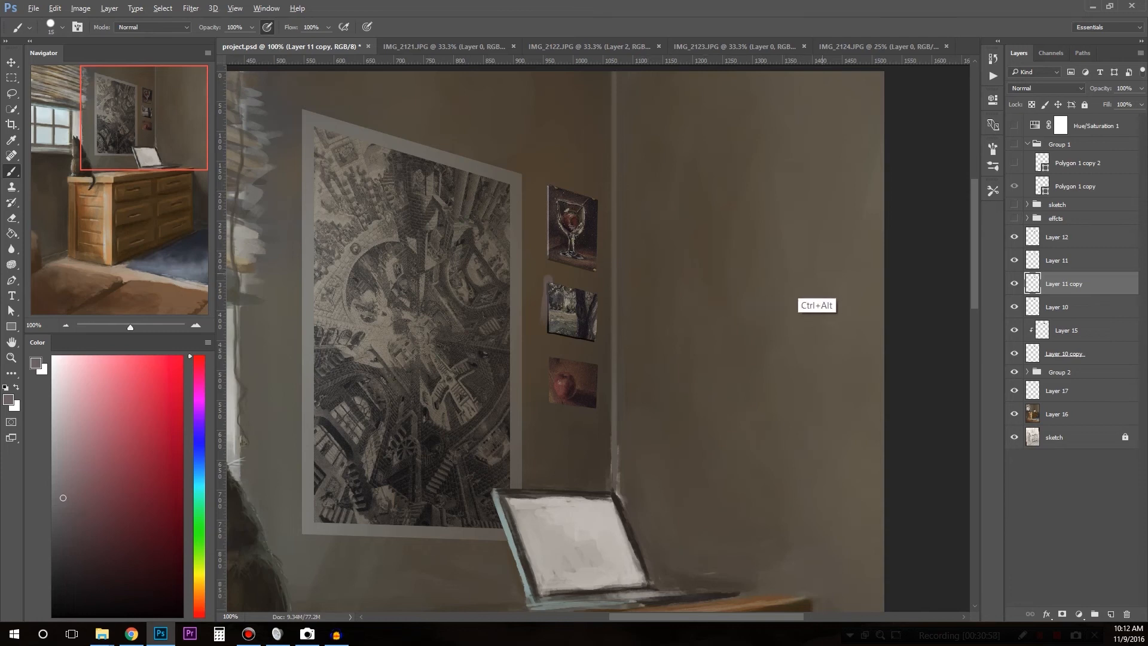
key("ctrl+alt+z")
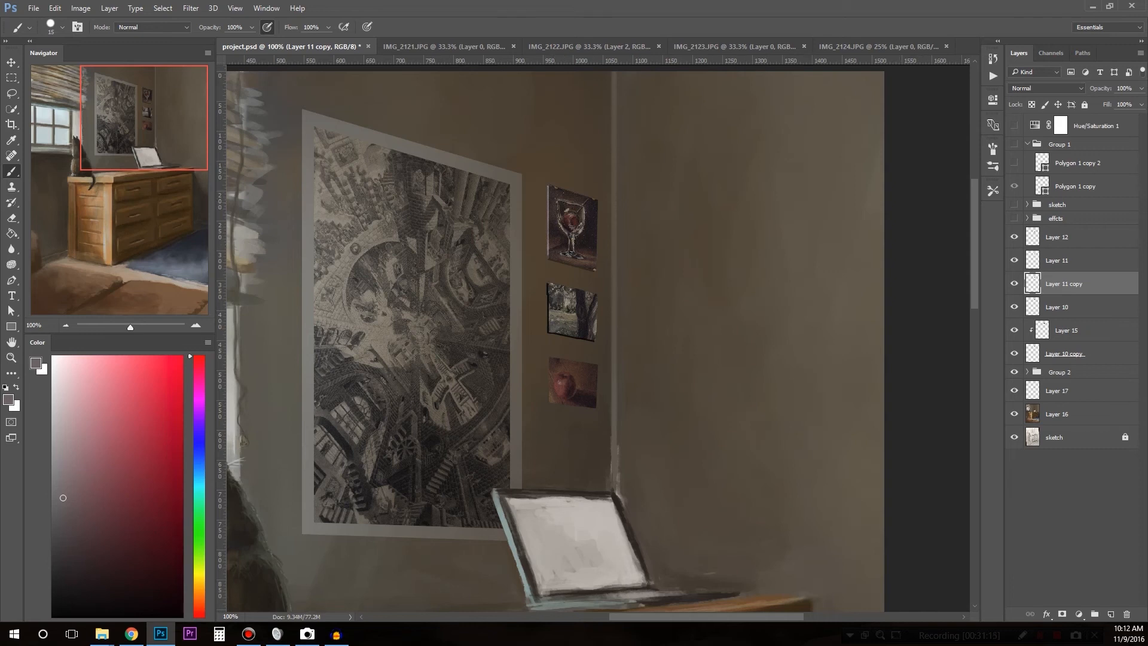
Lock the transparent pixels of Layer 11 copy and brush a lighter brown sampled beside the middle picture over its shadow edge.
left_click(1032, 104)
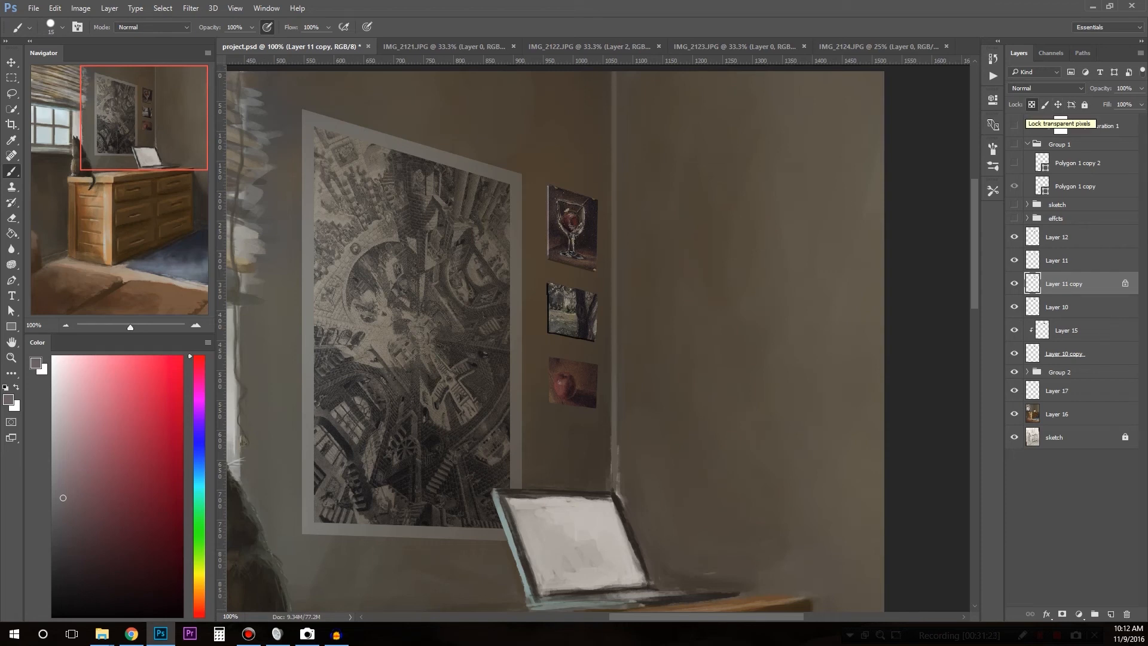
left_click(1015, 284)
left_click(1014, 283)
left_click_drag(547, 289, 546, 327)
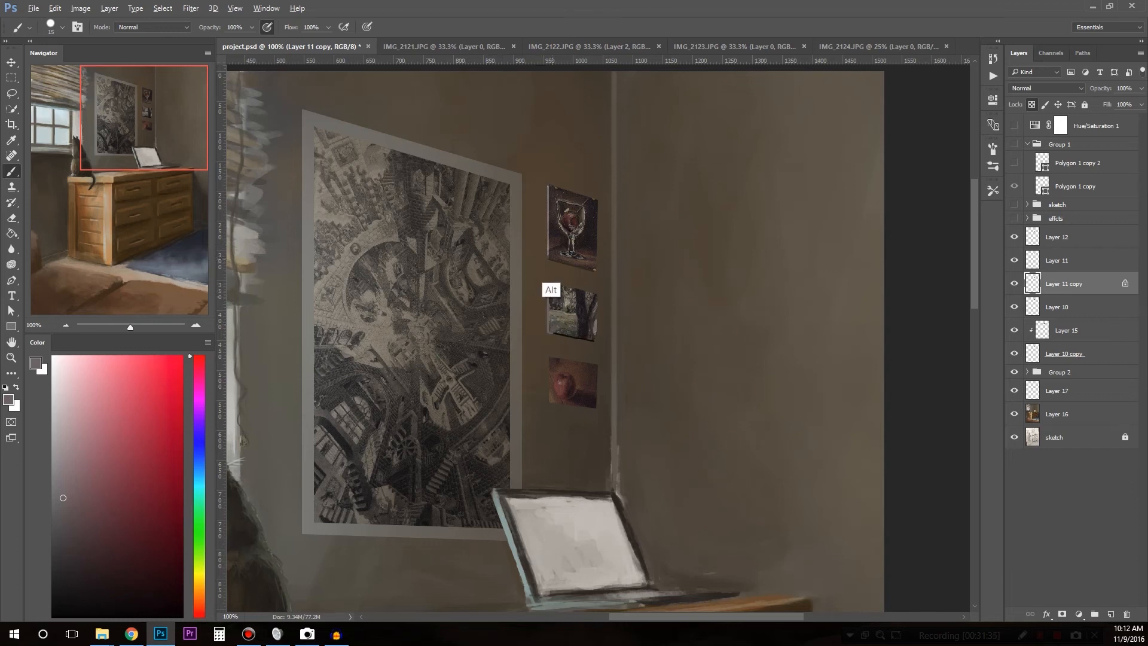
left_click(545, 292, "alt")
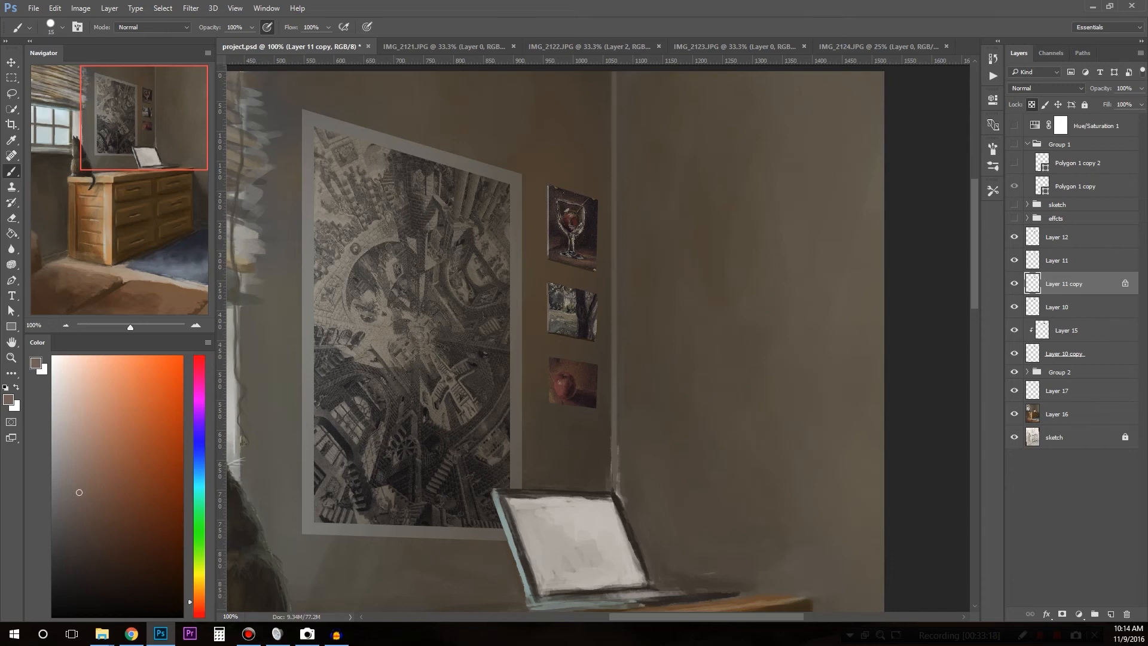
Examine the whole room painting from a distance, including the wall pictures and the blank laptop screen.
key("ctrl+minus")
key("ctrl+minus")
key("ctrl+plus")
key("ctrl+minus")
key("ctrl+minus")
key("ctrl+plus")
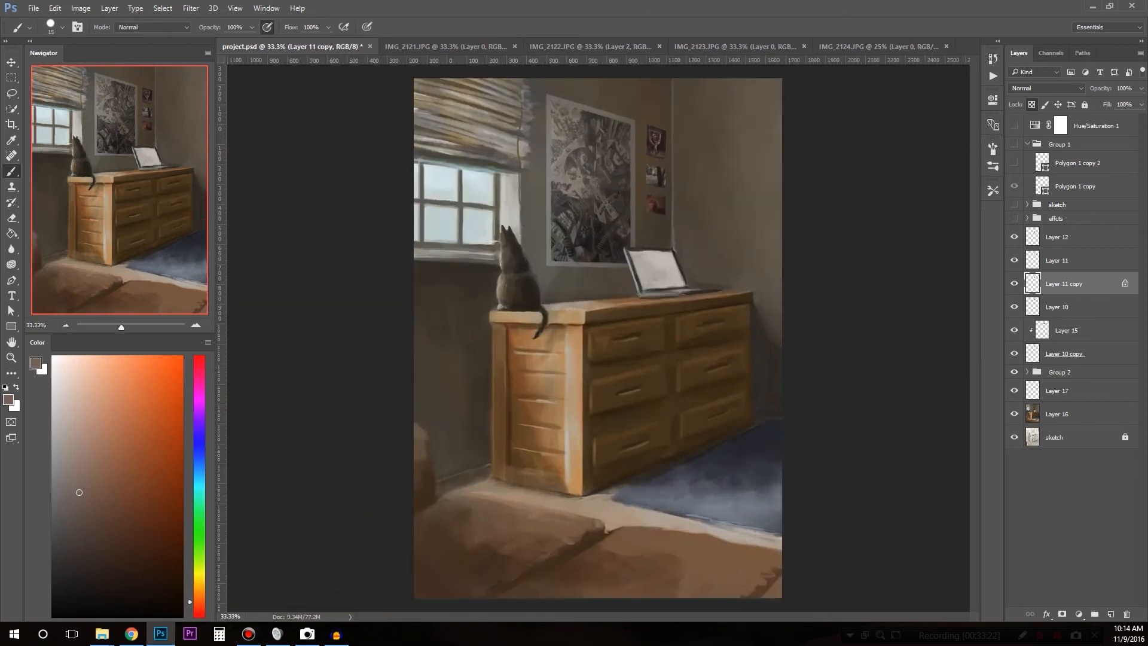
key("ctrl+plus")
left_click_drag(487, 281, 413, 383)
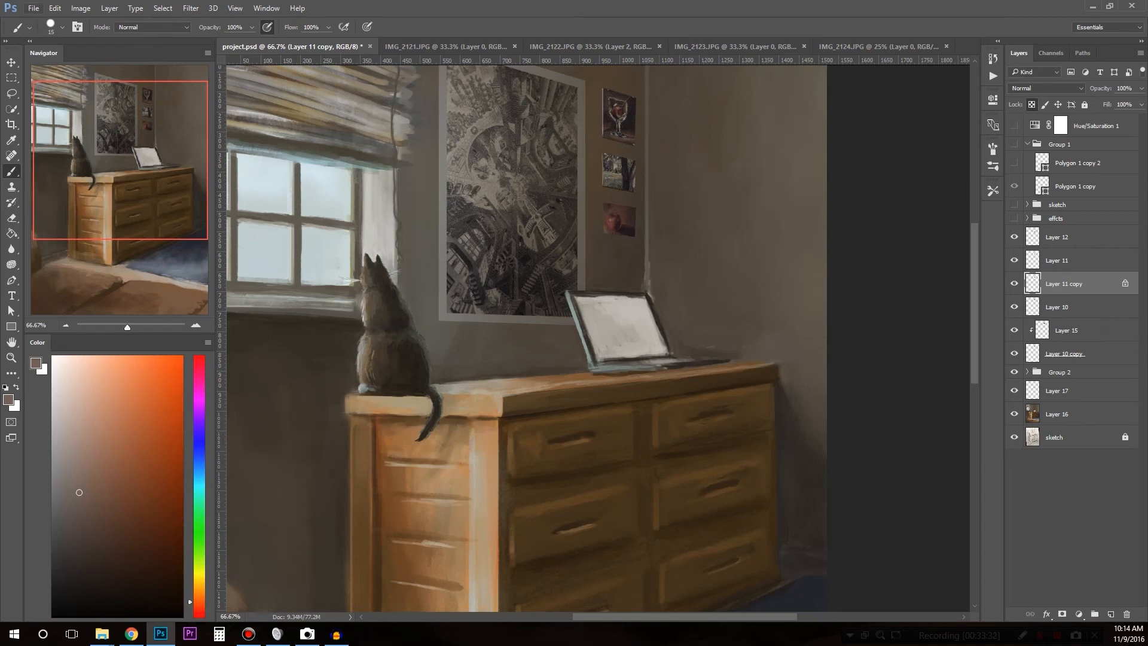
Open final.psd and crop it to the large pixel-art mountain landscape, cutting off the black borders and the small copy above.
left_click(33, 8)
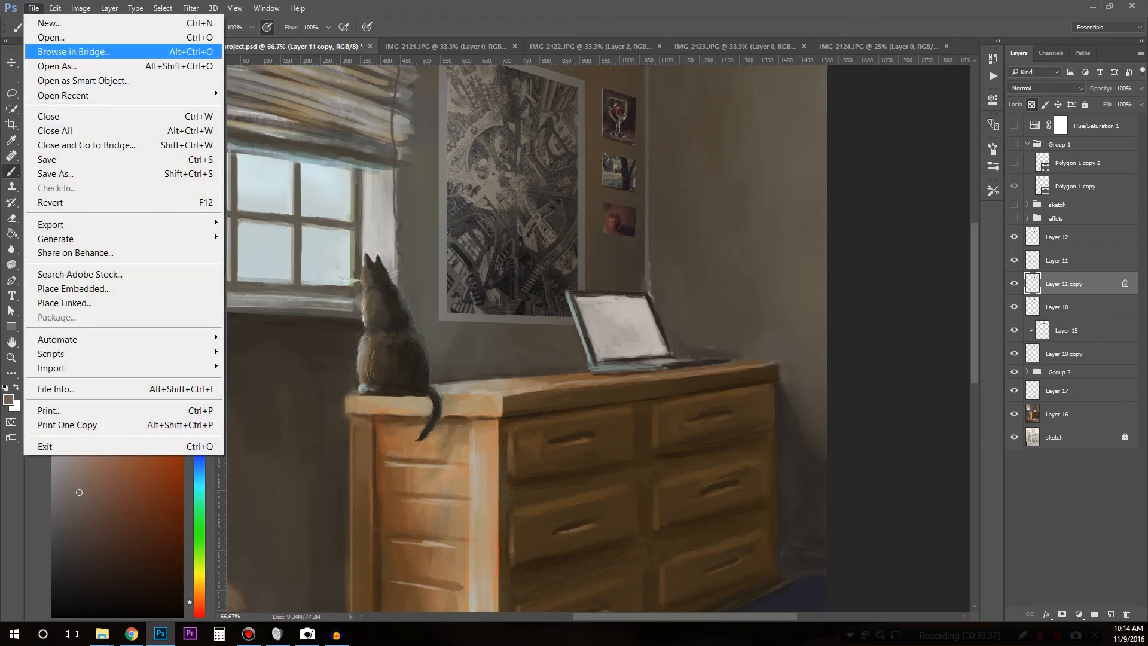
key("Up")
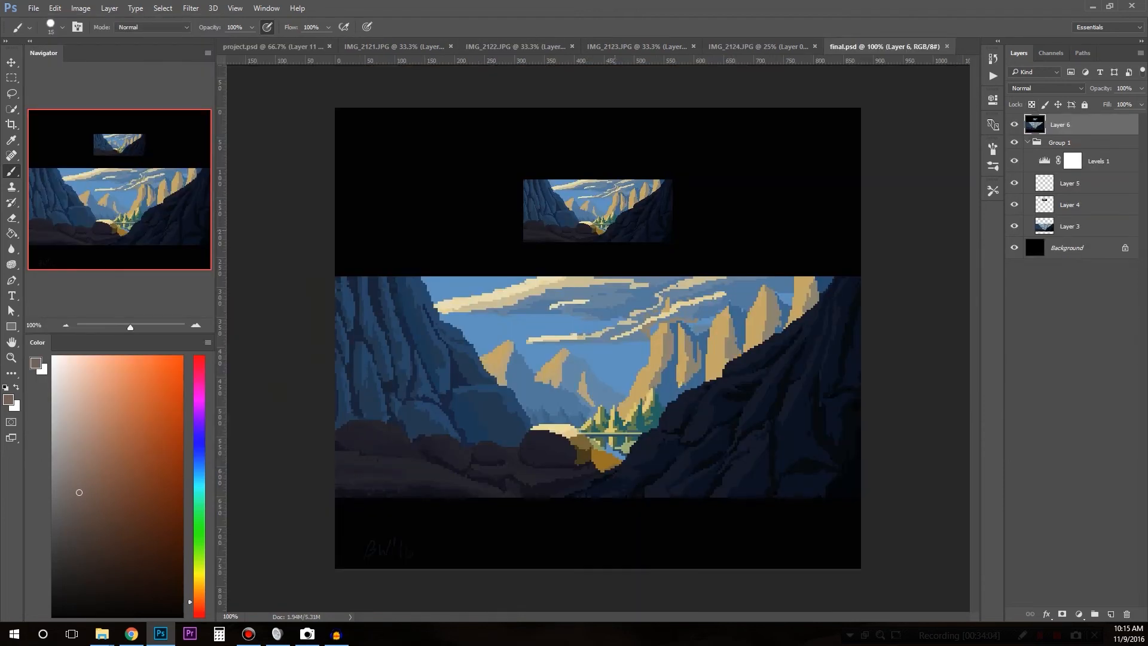
key("c")
left_click_drag(598, 108, 598, 194)
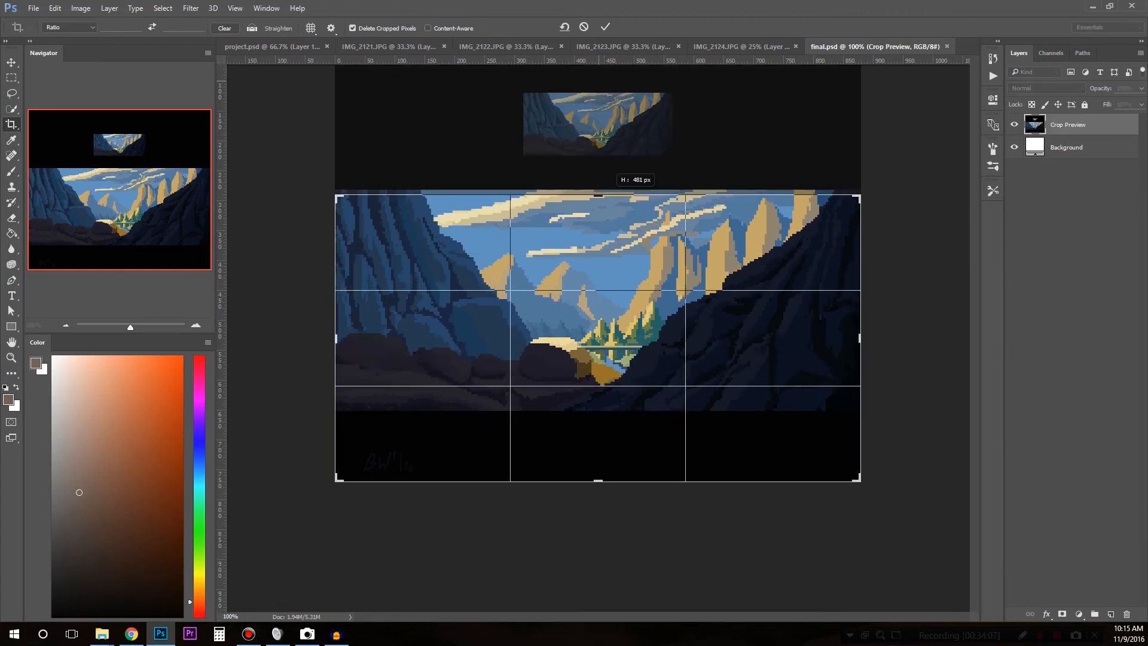
left_click_drag(598, 480, 598, 410)
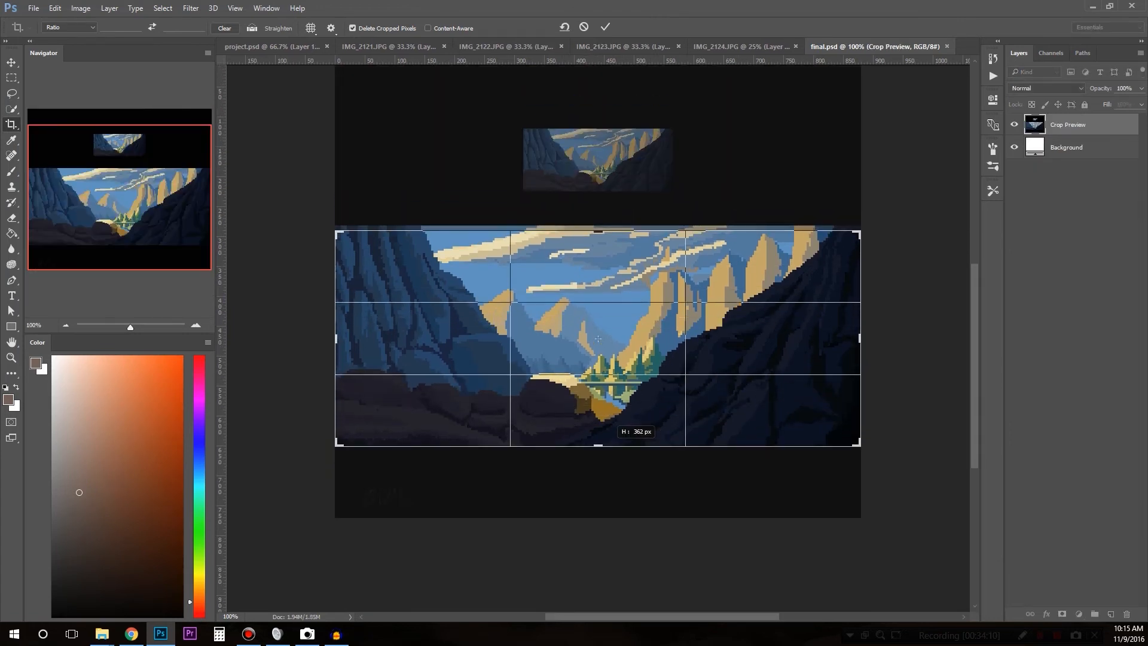
left_click_drag(598, 231, 598, 229)
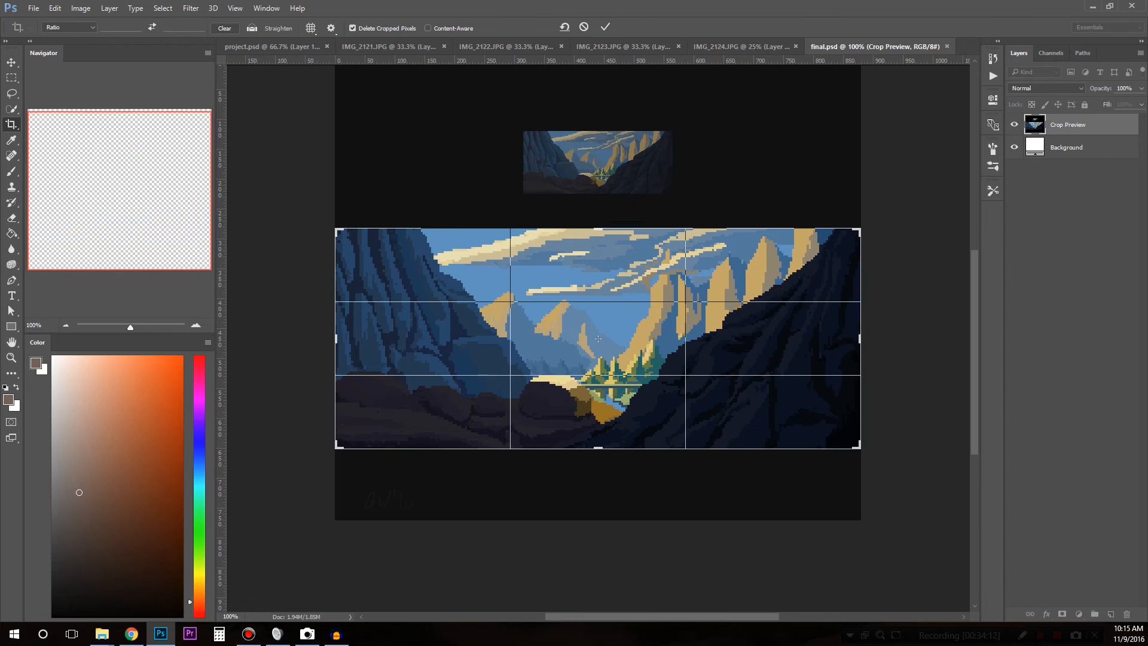
left_click(11, 62)
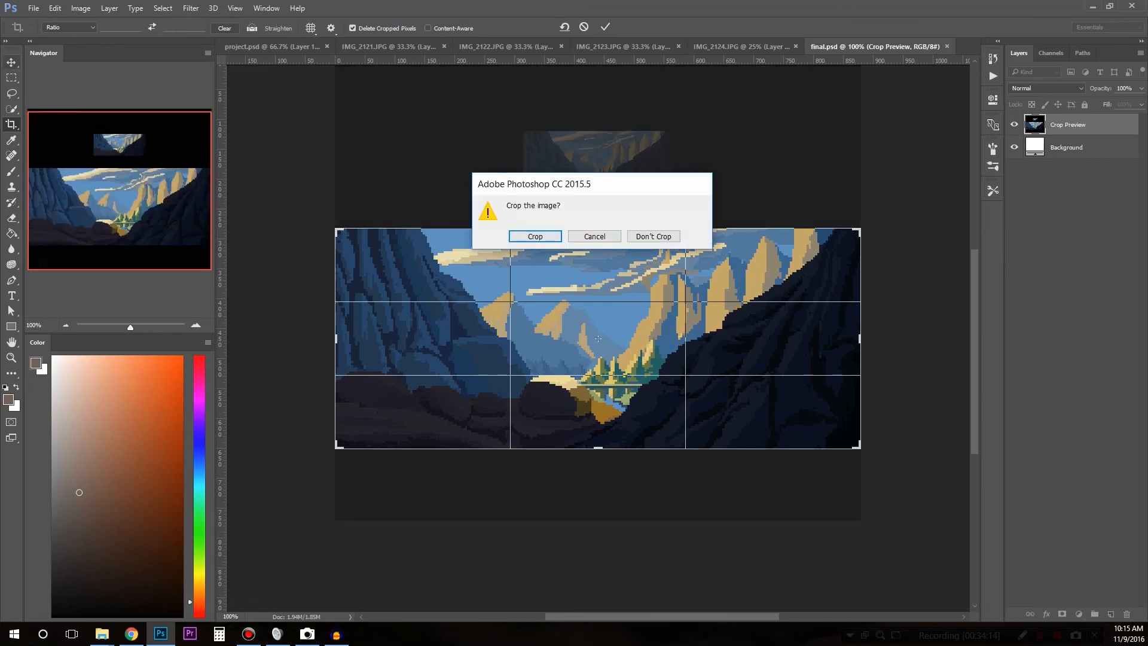
key("Return")
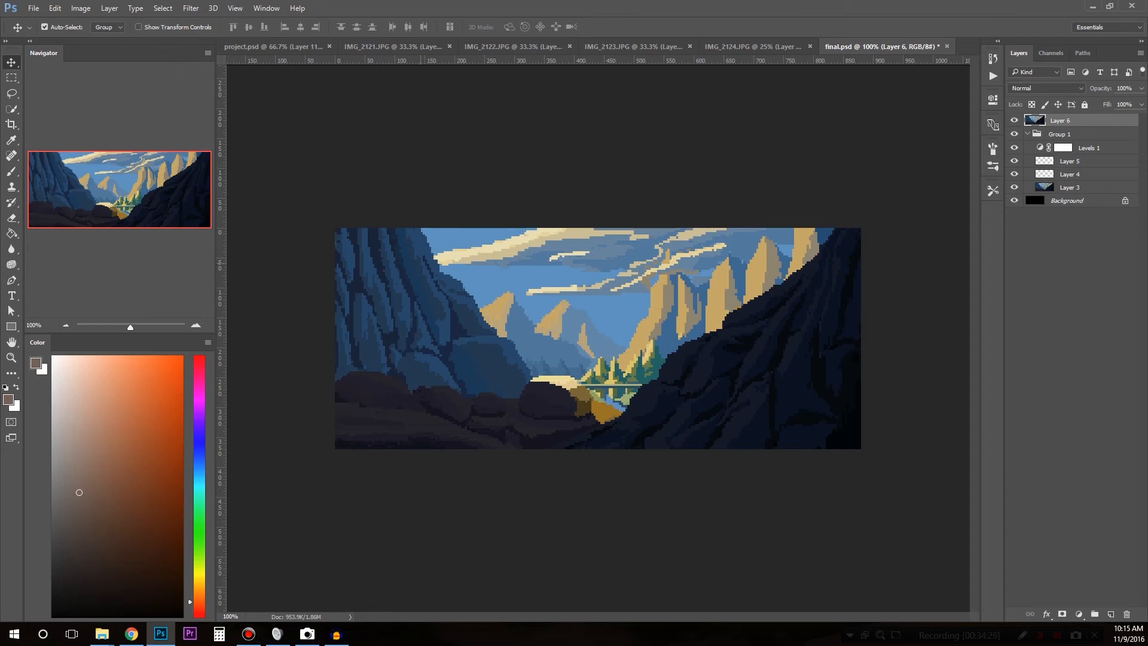
Switch back to the room painting in project.psd from the open reference images.
left_click(742, 46)
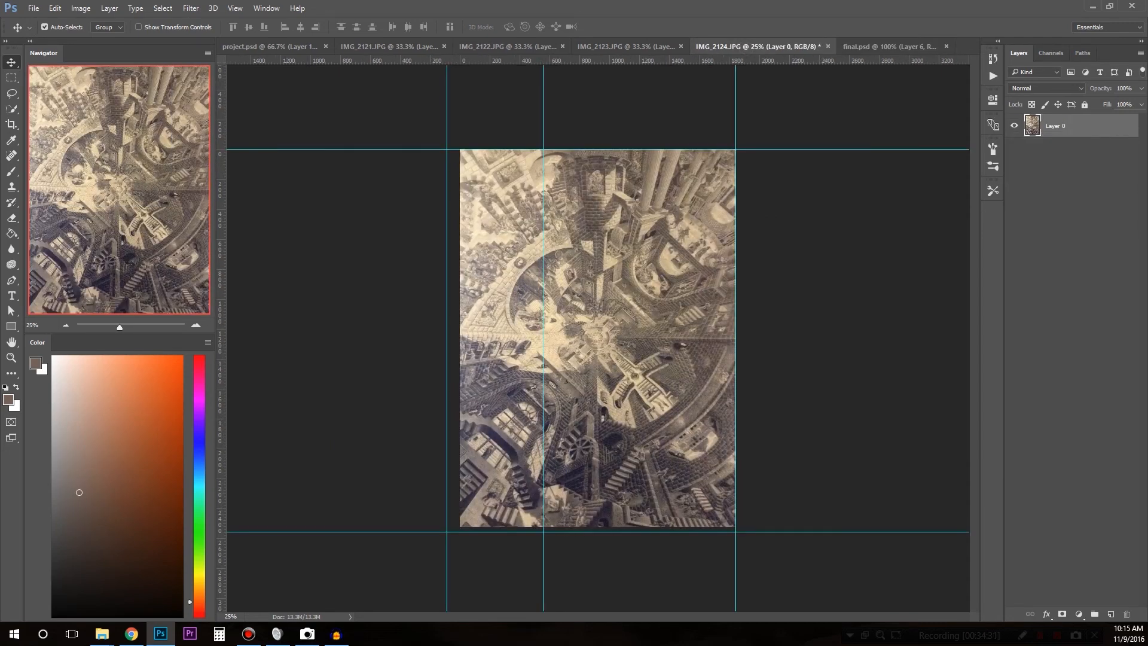
key("ctrl+shift+Tab")
key("ctrl+shift+Tab")
key("ctrl+shift+Tab")
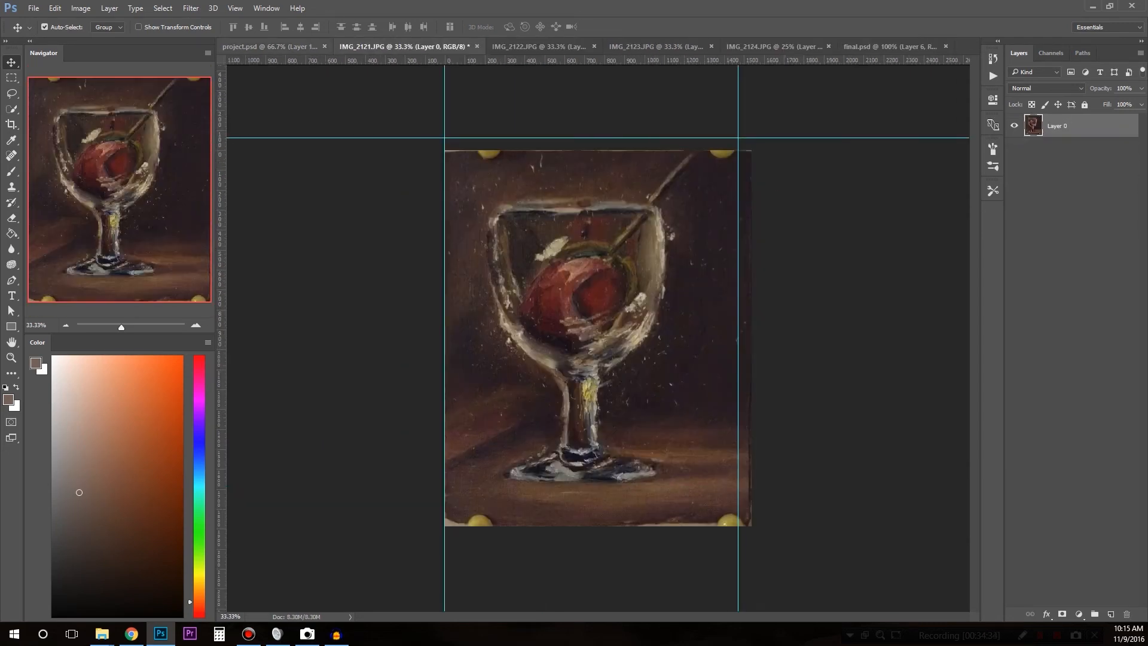
key("ctrl+shift+Tab")
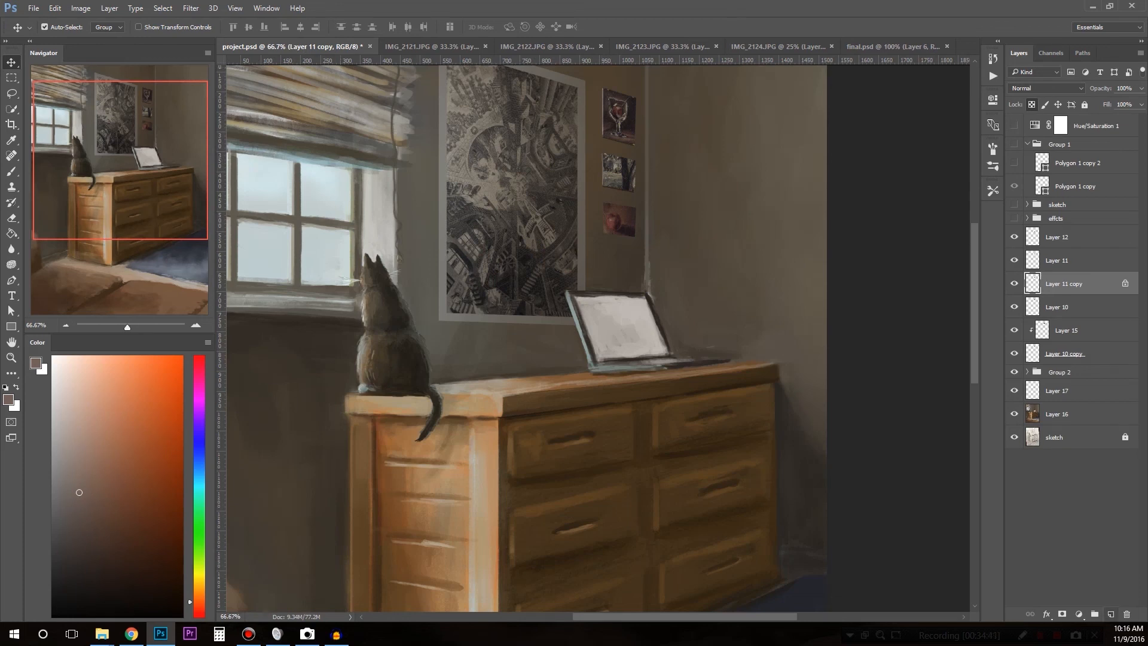
Replace Layer 17 with a new Layer 18 above Layer 16 and paste the captured desktop screenshot onto it.
left_click(1111, 614)
left_click(1111, 614)
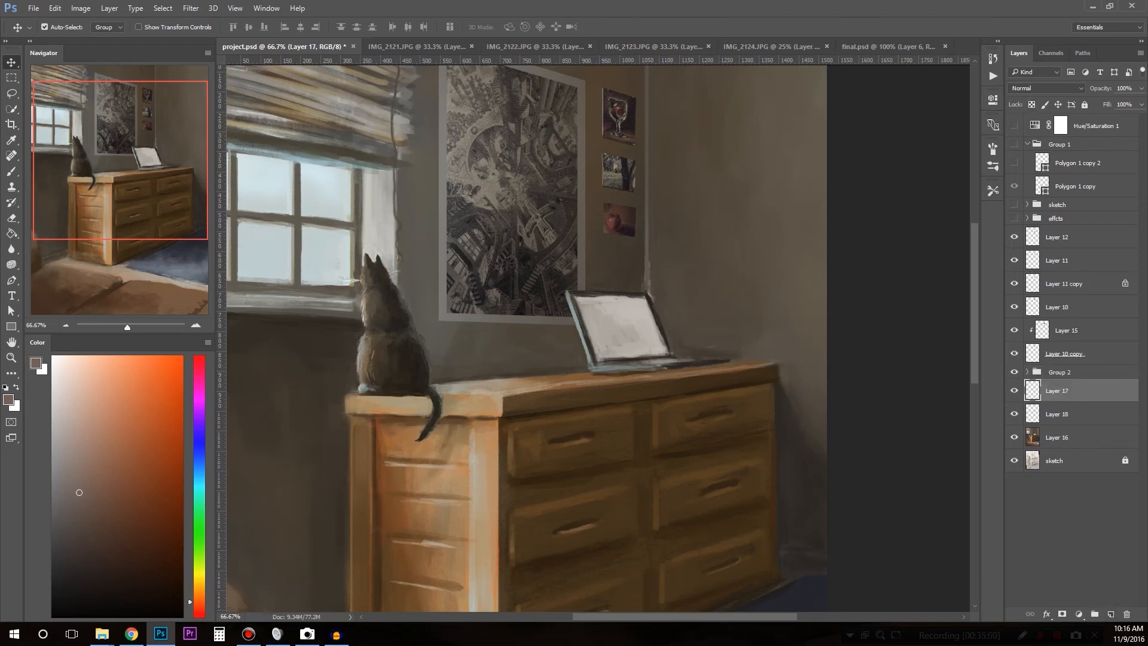
key("ctrl+e")
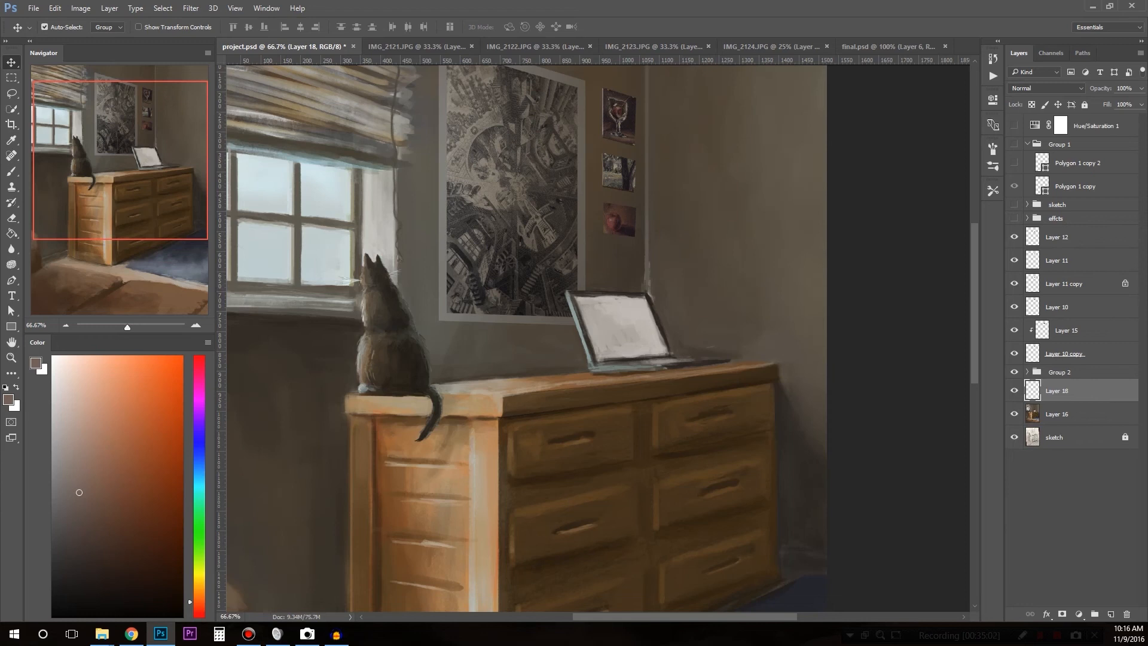
left_click(1057, 414)
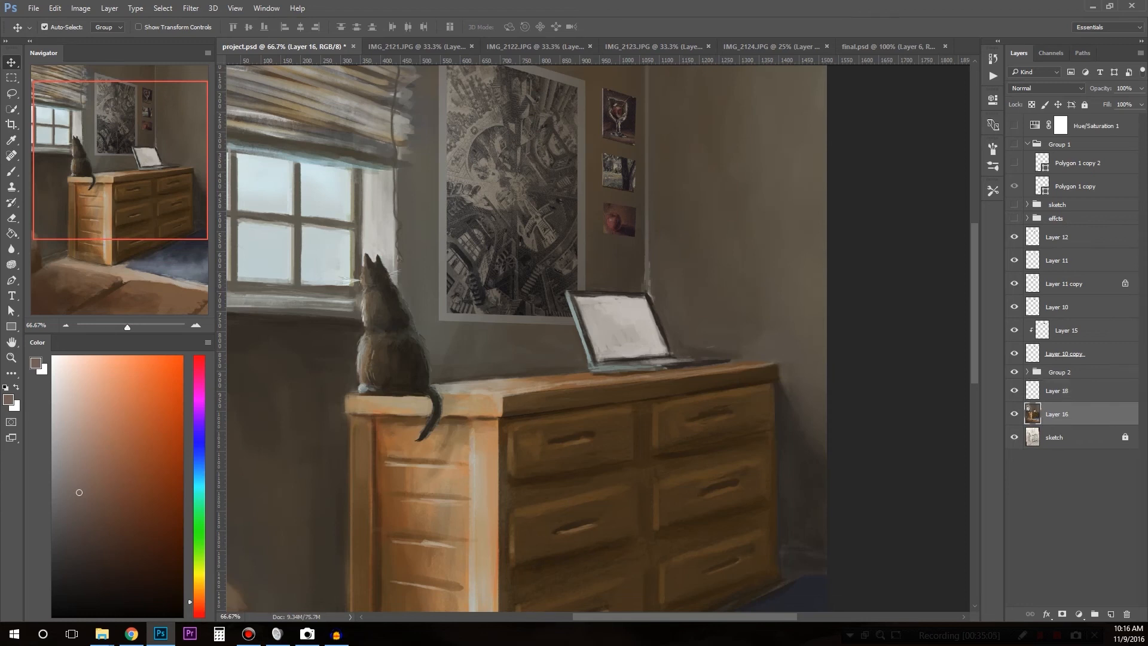
left_click(1058, 390)
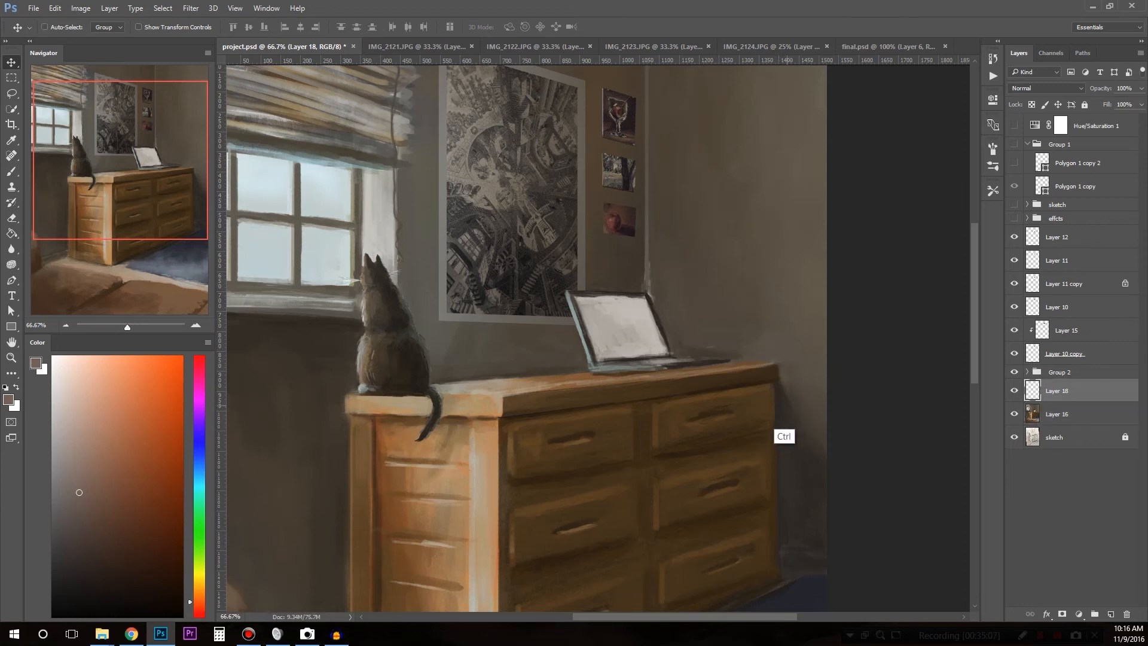
key("ctrl+v")
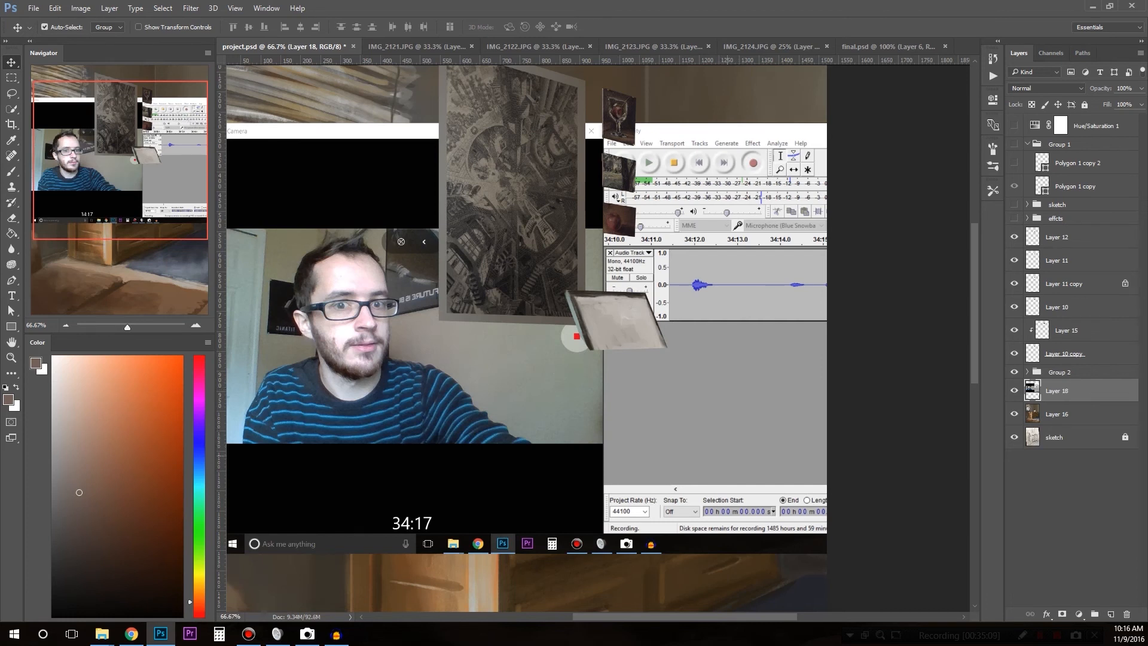
Move the pasted screenshot across the canvas until the part showing the mountain landscape document lies over the room.
left_click_drag(532, 426, 420, 419)
left_click_drag(754, 438, 445, 464)
left_click_drag(712, 443, 454, 463)
left_click_drag(633, 452, 437, 478)
left_click_drag(575, 477, 592, 479)
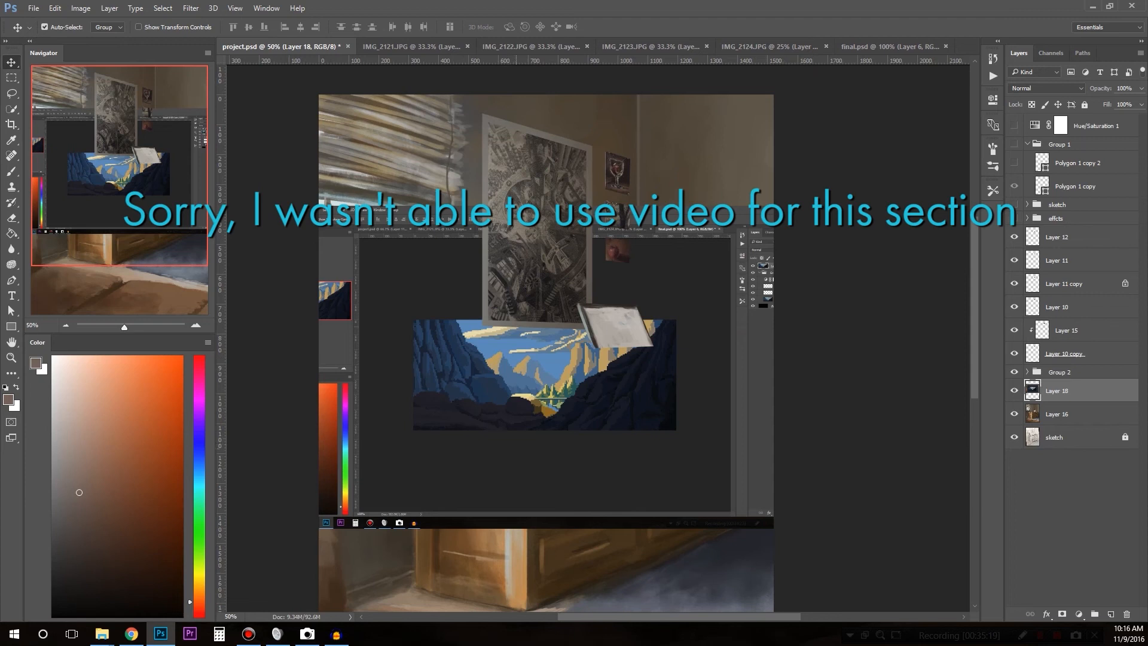
left_click_drag(516, 447, 596, 428)
Scale the pasted screenshot down proportionally and position its painting-program window within the canvas width.
key("ctrl+t")
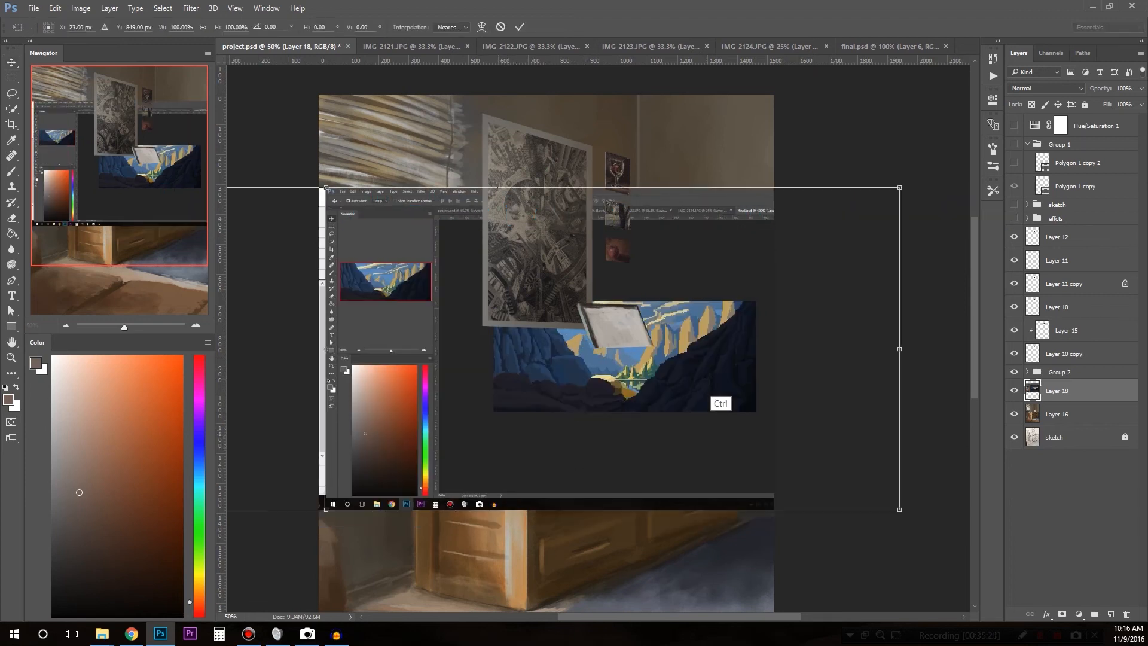
left_click_drag(887, 189, 705, 267)
key("ctrl+z")
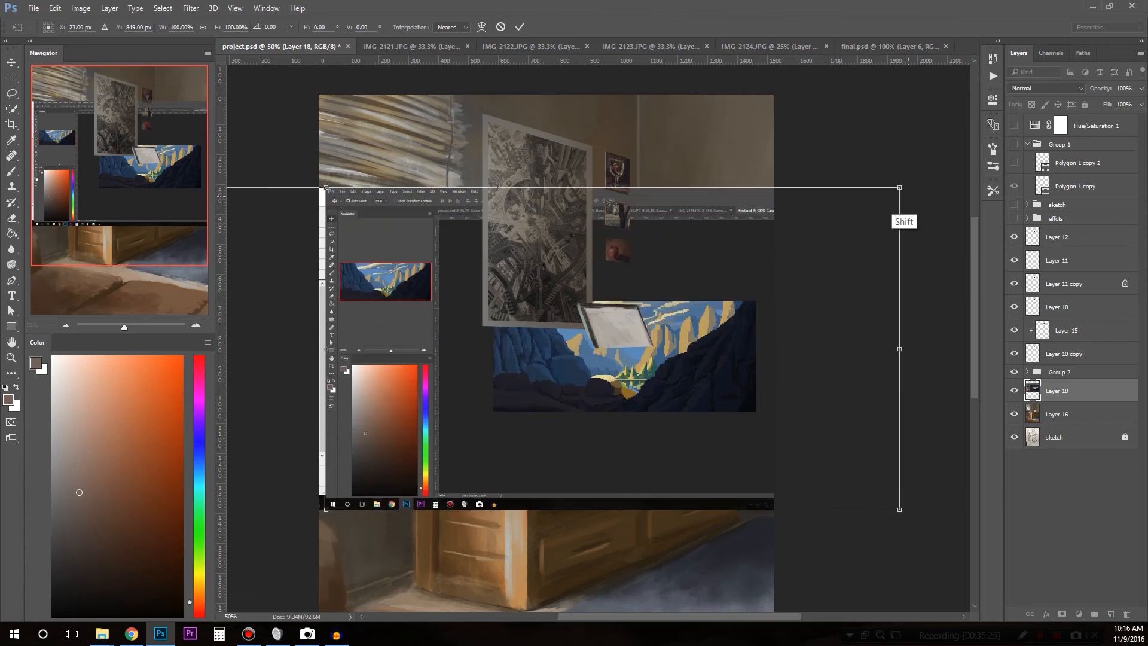
left_click_drag(899, 187, 602, 271)
left_click_drag(445, 384, 598, 440)
key("Return")
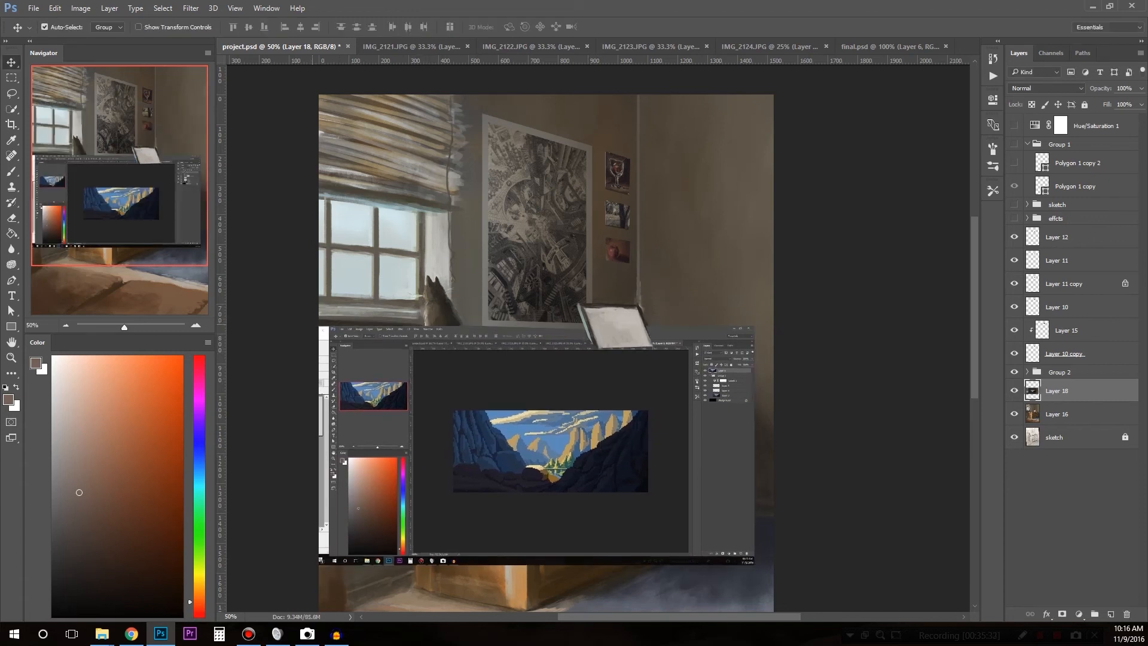
Select the painting-program window in the screenshot, separate it onto Layer 19 and delete the leftover Layer 18.
key("m")
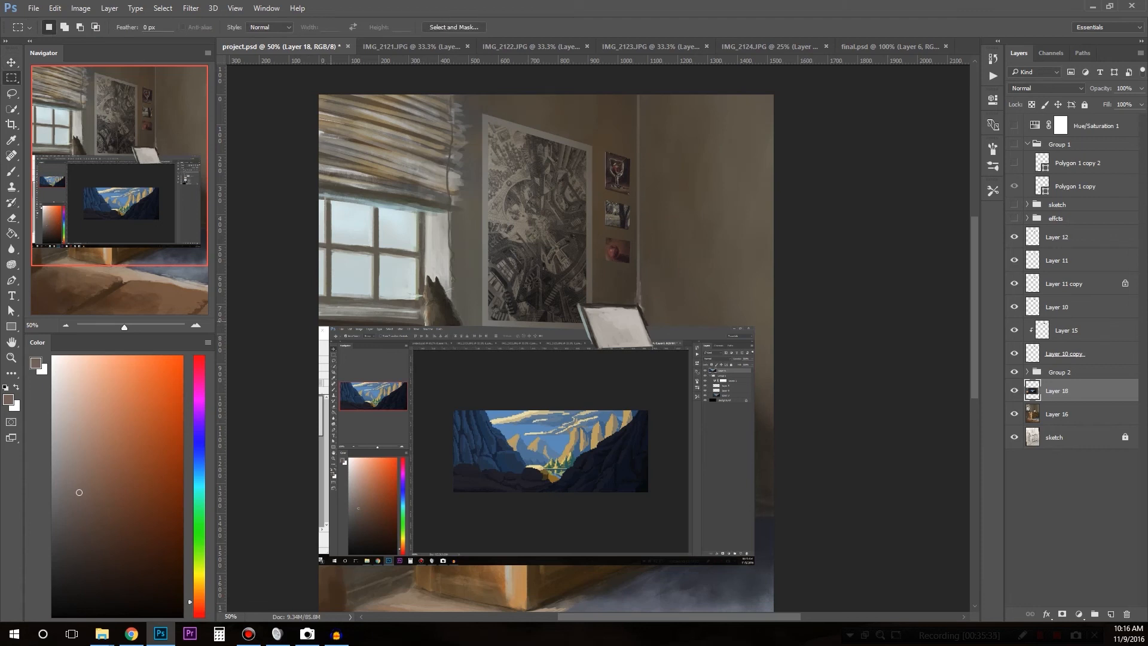
left_click_drag(330, 323, 759, 571)
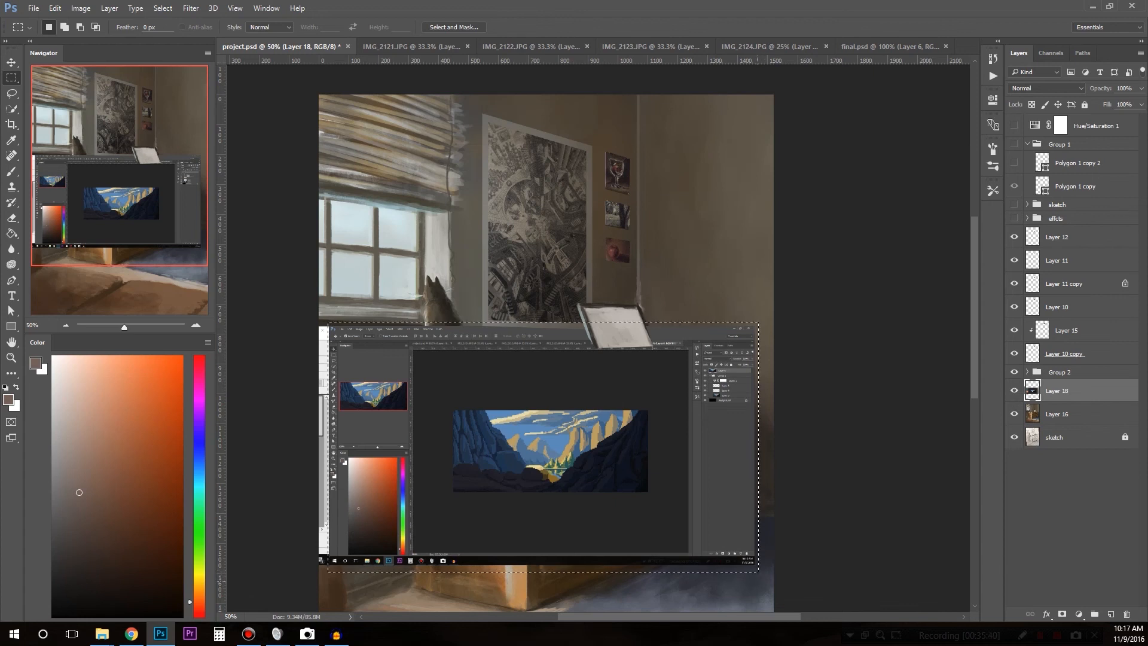
key("ctrl+shift+alt+n")
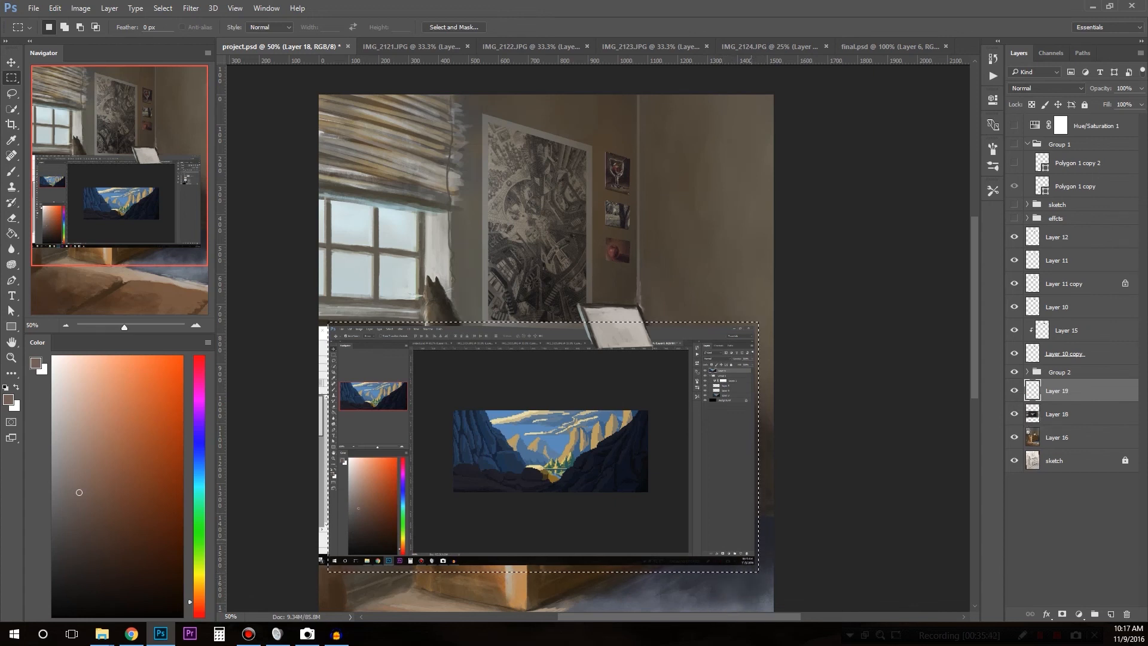
left_click(1071, 414)
key("Delete")
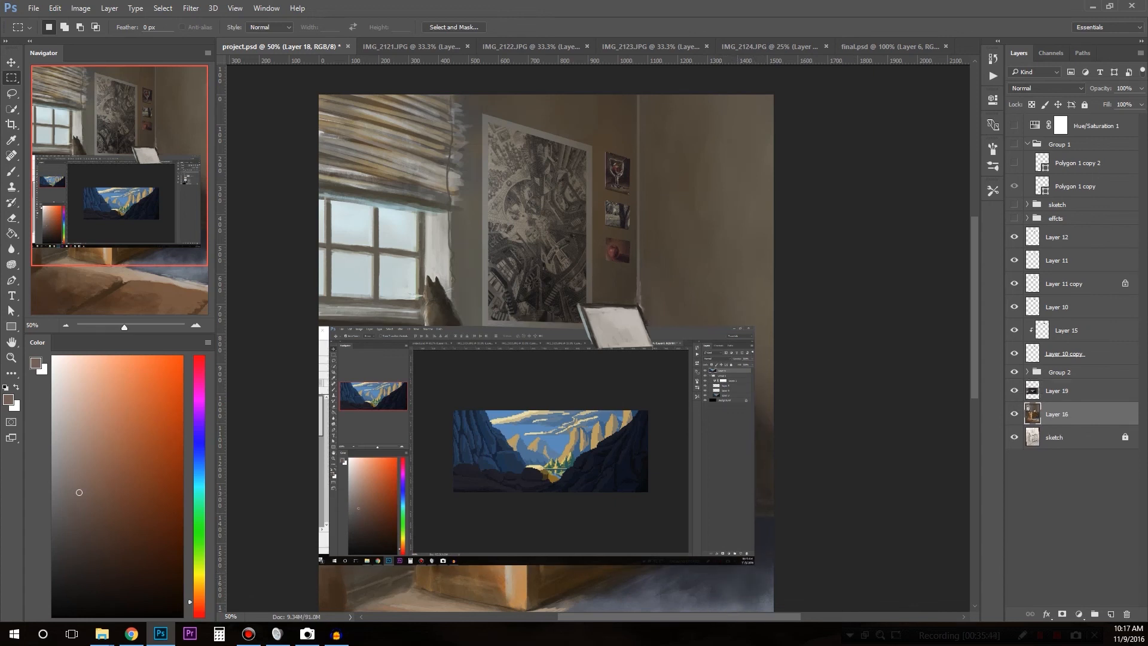
Place Layer 19 above Group 2 and distort its corners so the screenshot fits the laptop's screen in perspective.
key("v")
left_click_drag(458, 424, 493, 335)
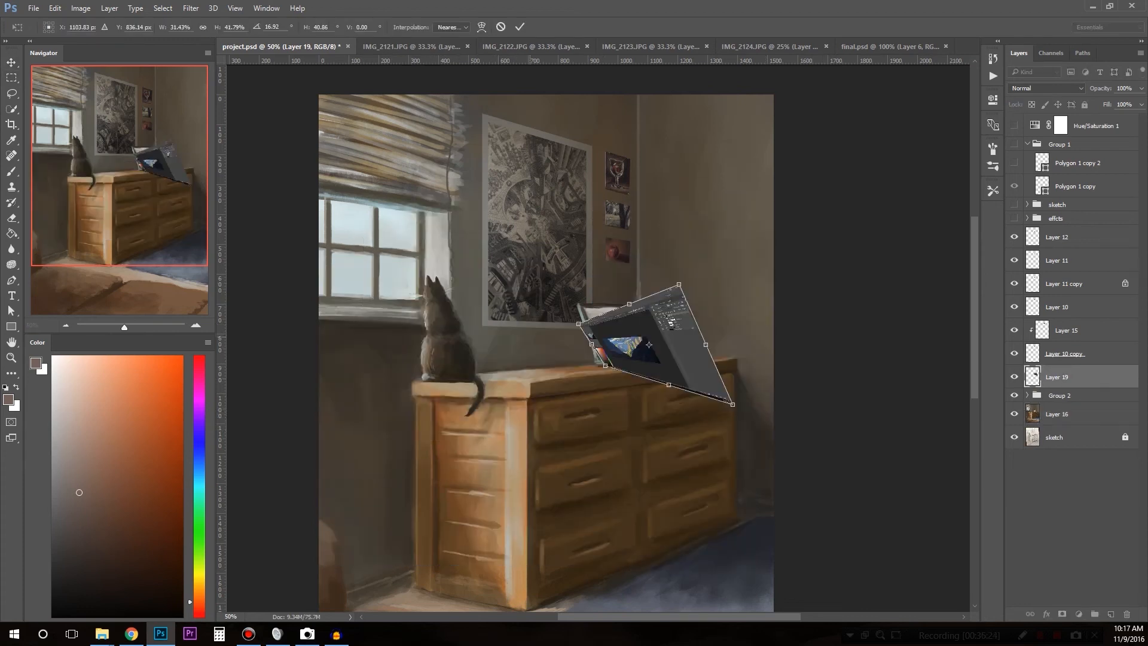
left_click_drag(578, 324, 584, 306)
left_click_drag(679, 285, 638, 306)
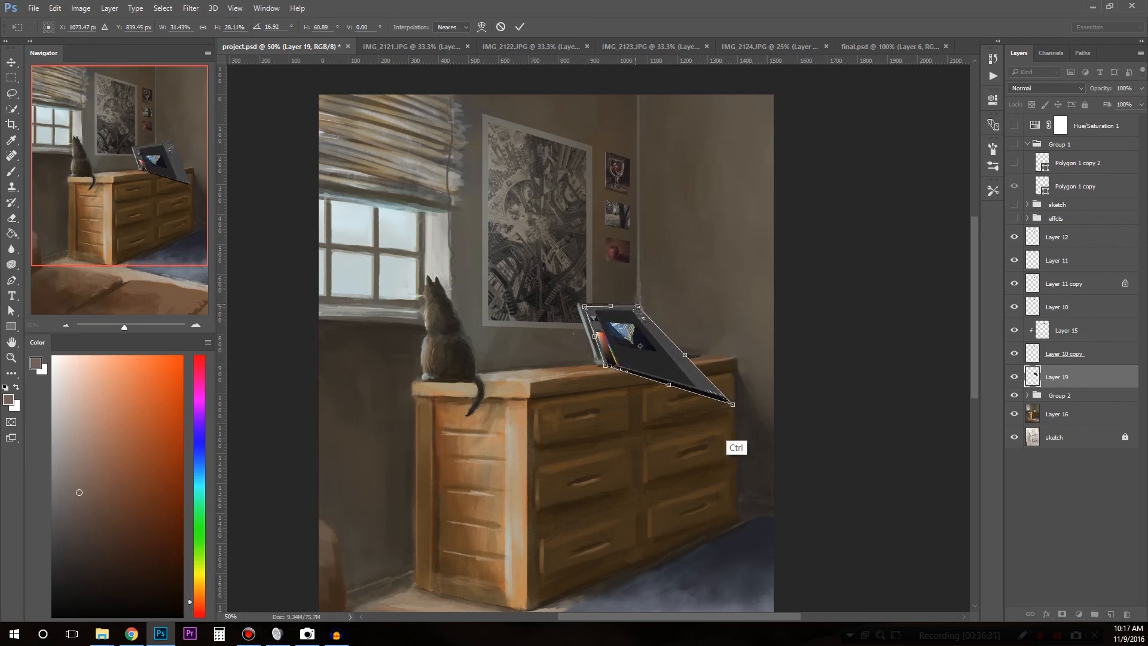
left_click_drag(733, 405, 600, 360)
key("ctrl+plus")
key("ctrl+plus")
mouse_move(685, 277)
left_mouse_down()
mouse_move(686, 288)
mouse_move(684, 280)
left_mouse_up()
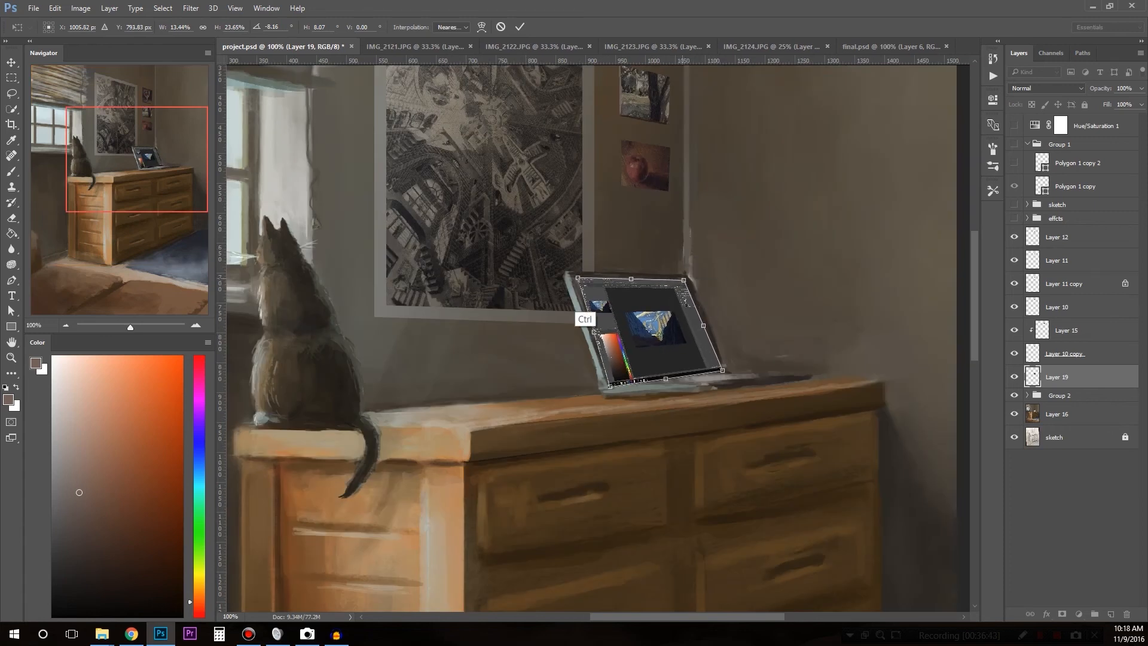
mouse_move(579, 278)
left_mouse_down()
mouse_move(591, 283)
mouse_move(576, 279)
left_mouse_up()
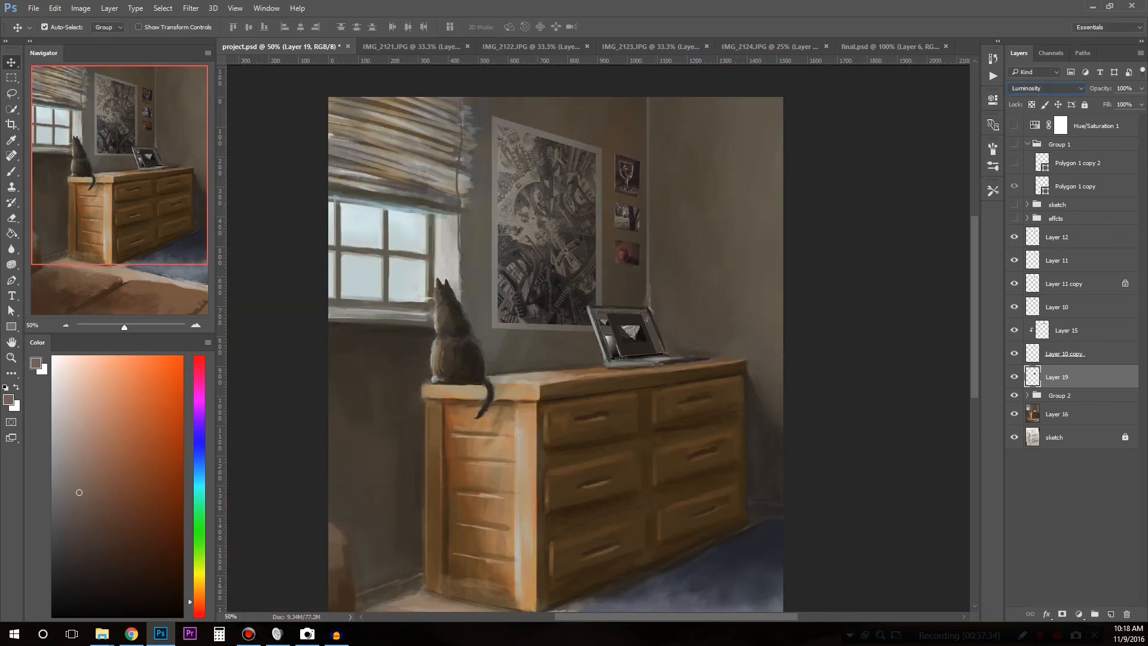
Compare blend modes on the laptop screen's Layer 19 from Luminosity back to Normal, keep Normal and slightly lower the layer's opacity.
key("Up")
key("Up")
key("Up")
key("Up")
key("Up")
key("Up")
key("Up")
key("Up")
key("Up")
key("Up")
key("Up")
key("Up")
key("Up")
key("Up")
key("Up")
key("Up")
key("Up")
key("Up")
key("Up")
key("Up")
left_click(1142, 89)
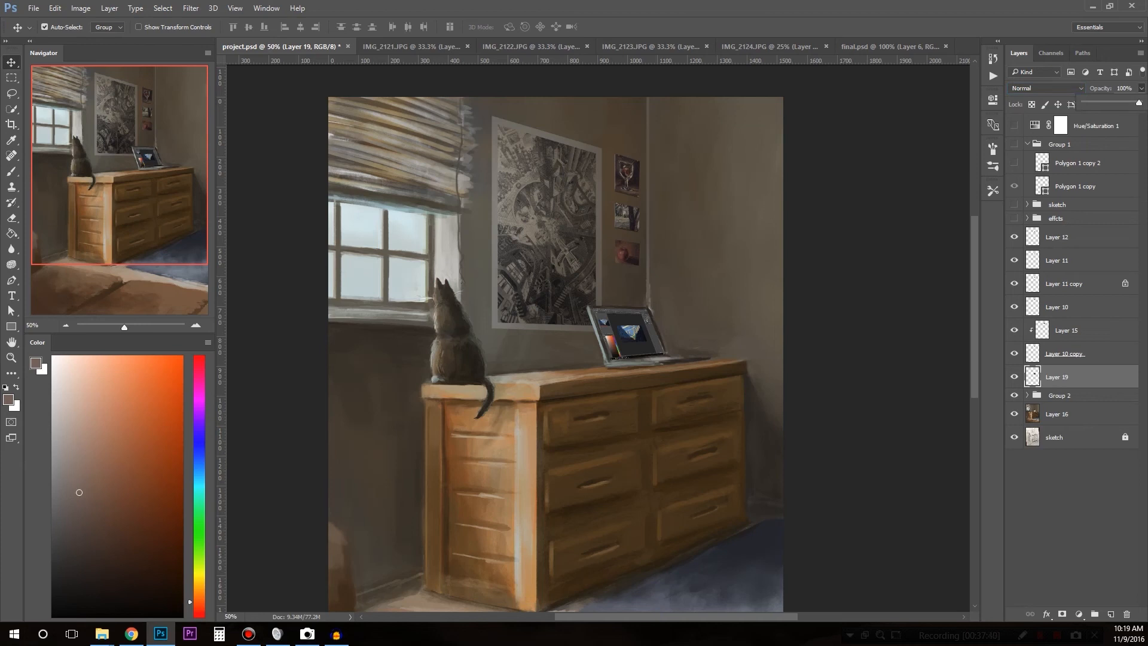
mouse_move(1139, 103)
left_mouse_down()
mouse_move(1117, 103)
mouse_move(1129, 103)
left_mouse_up()
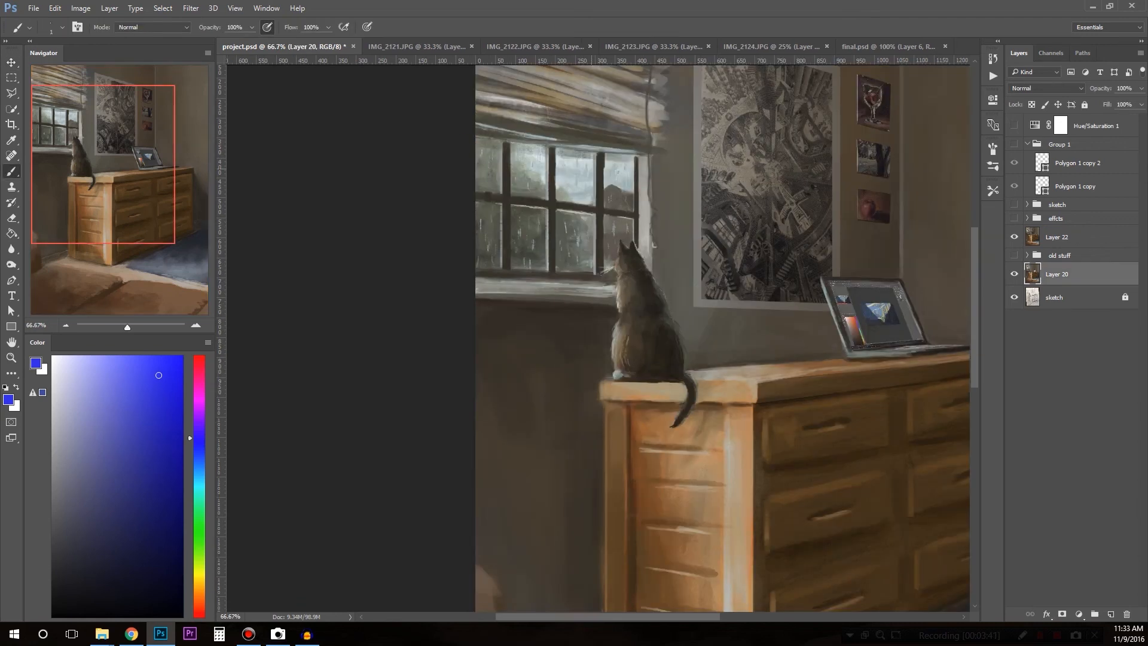
key("ctrl+minus")
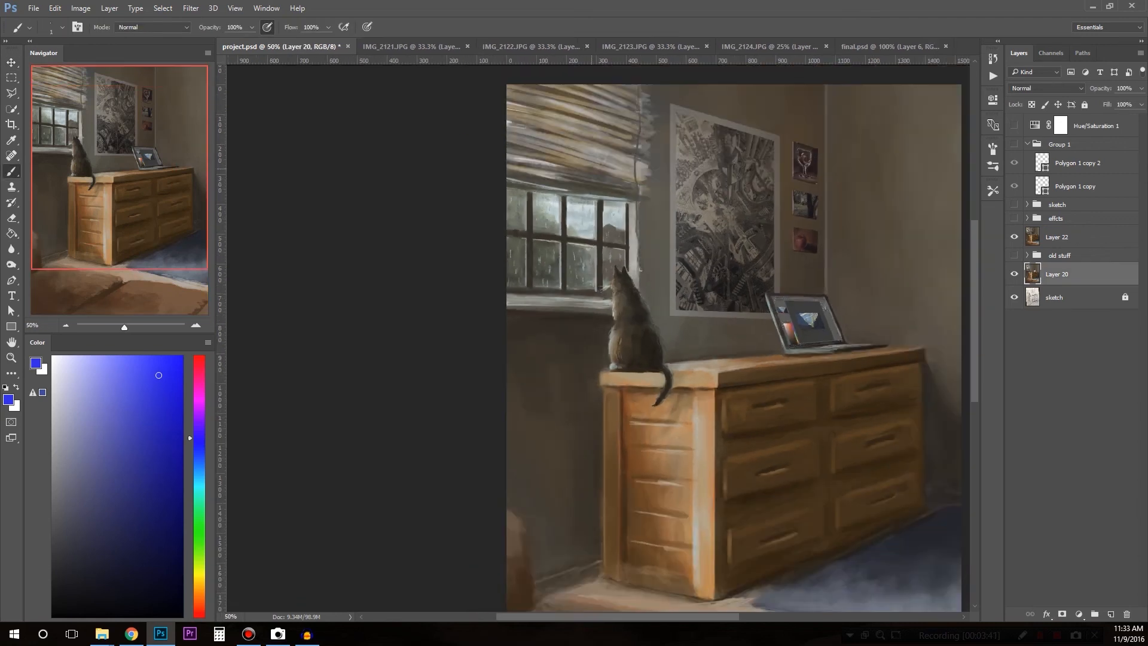
Expand the effcts group, show only its Levels 1 adjustment with the layers above it hidden, and select Levels 1.
key("ctrl+minus")
key("ctrl+plus")
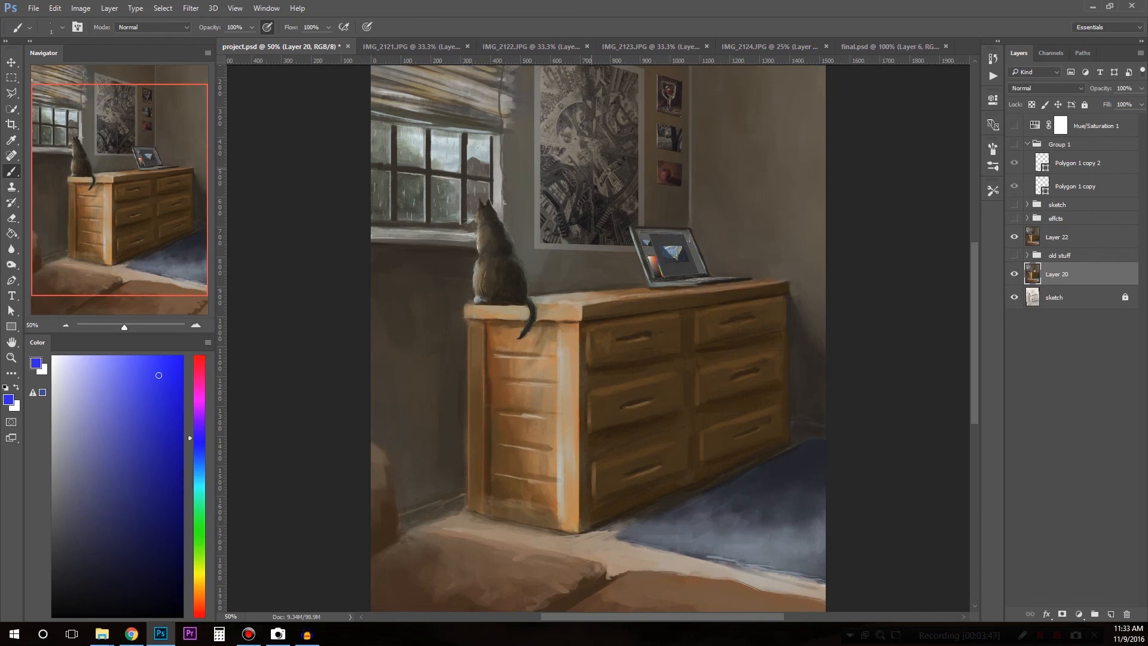
left_click(1014, 218)
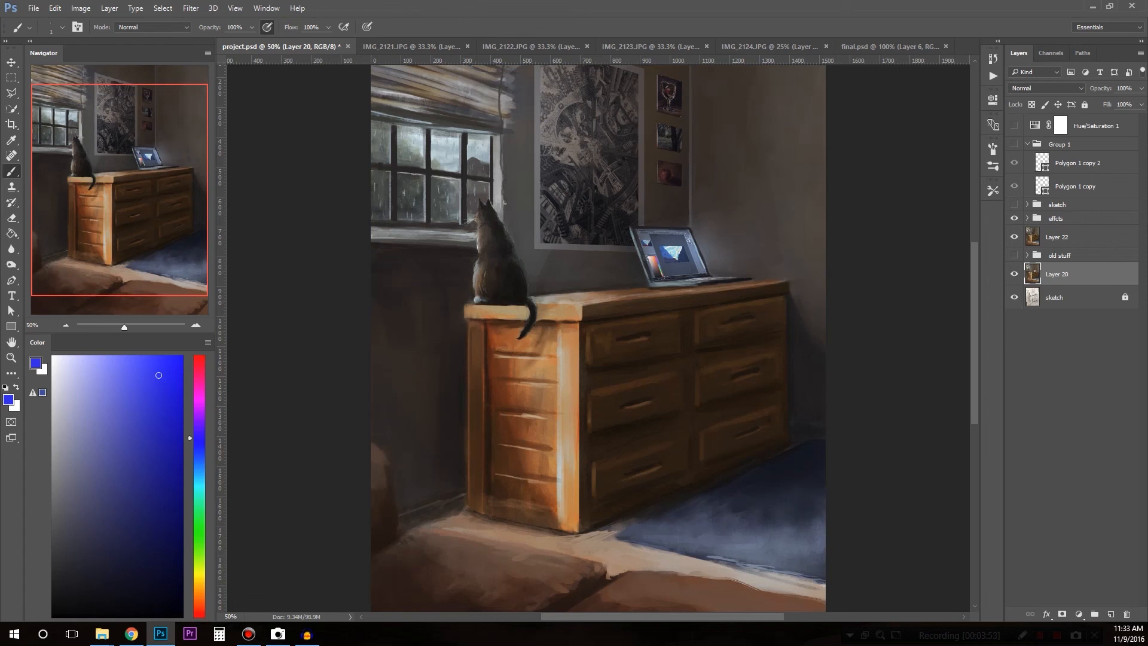
left_click(1014, 219)
left_click(1027, 218)
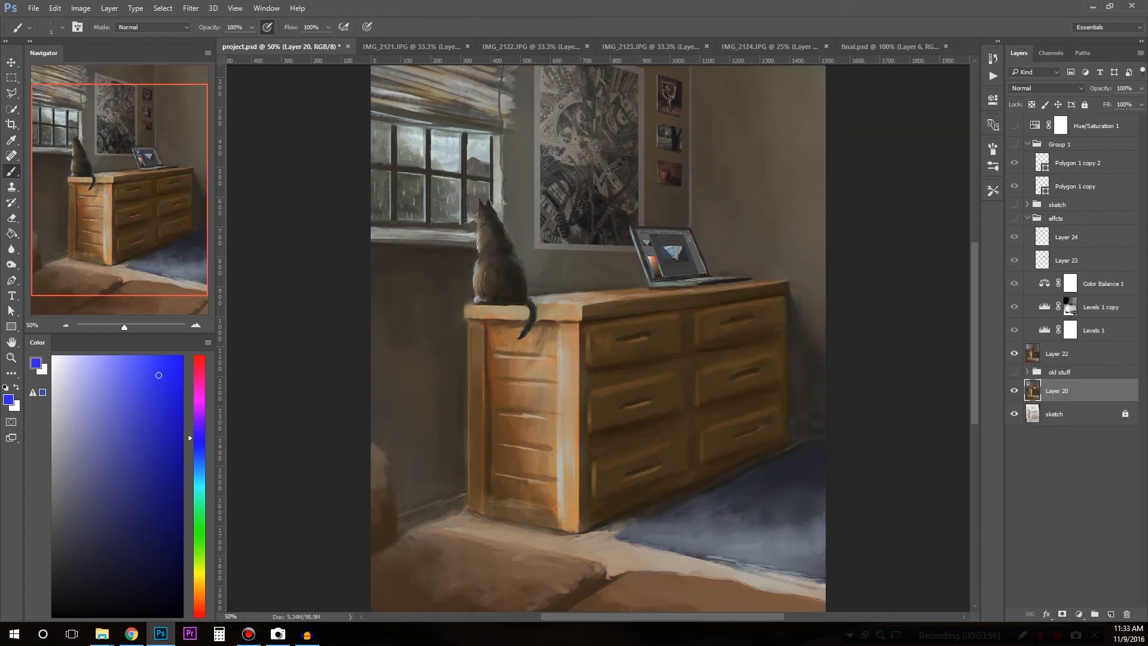
left_click(1014, 218)
left_click_drag(1014, 330, 1014, 237)
left_click(1014, 330)
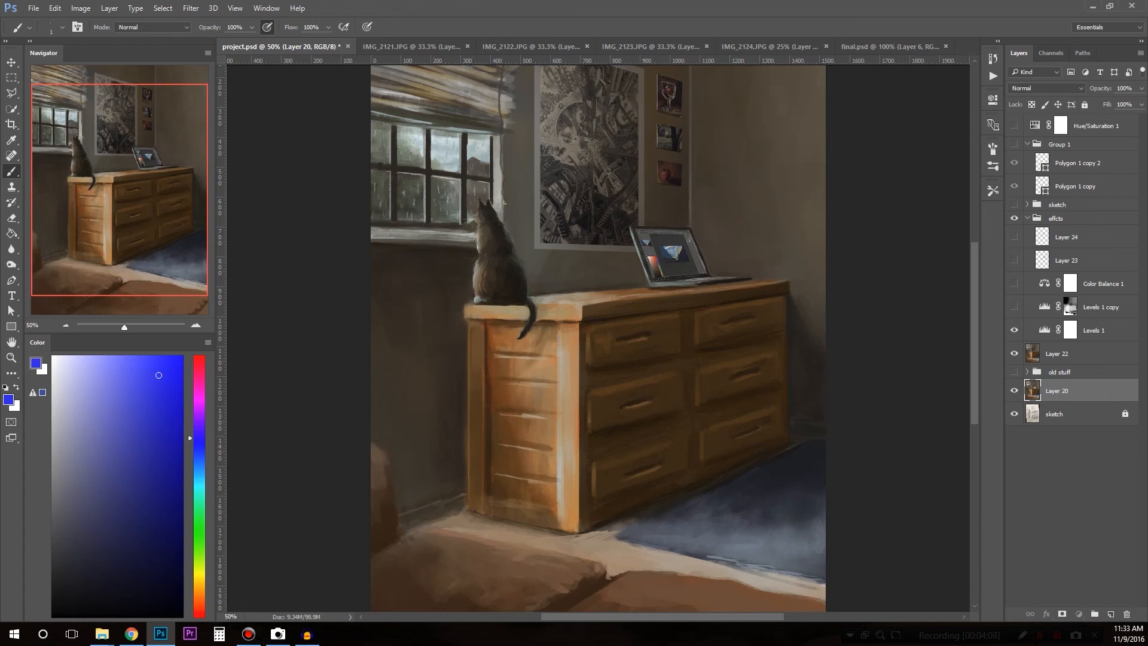
left_click(1094, 330)
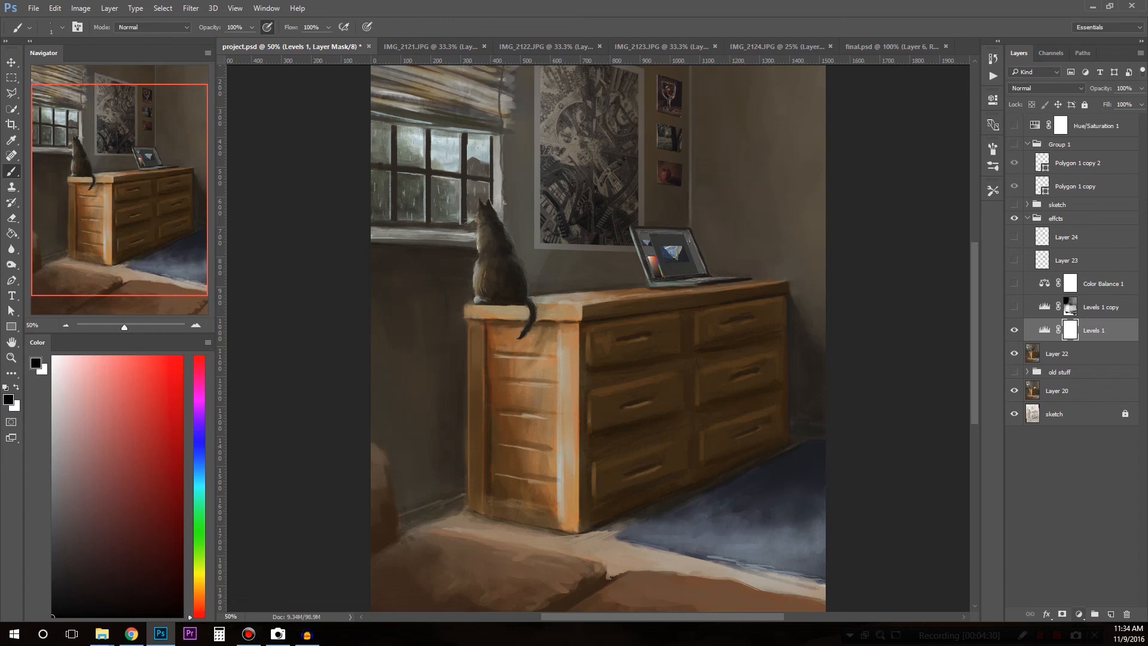
Adjust the Levels 1 adjustment so its midtone input level is 0.88.
left_click(1079, 614)
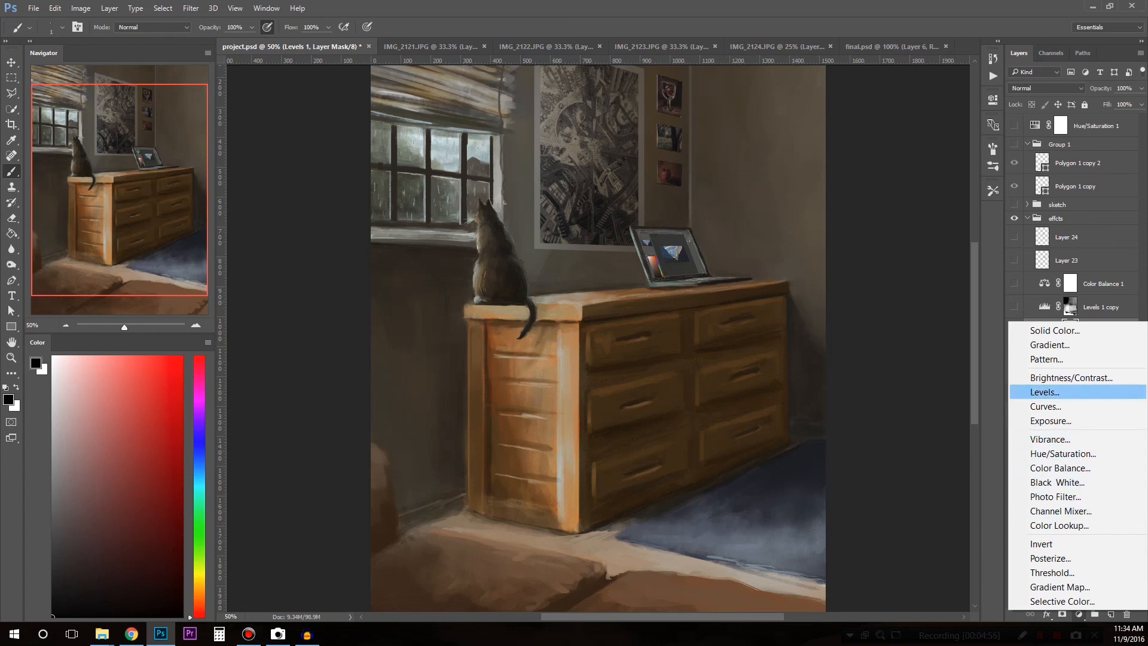
left_click(1052, 391)
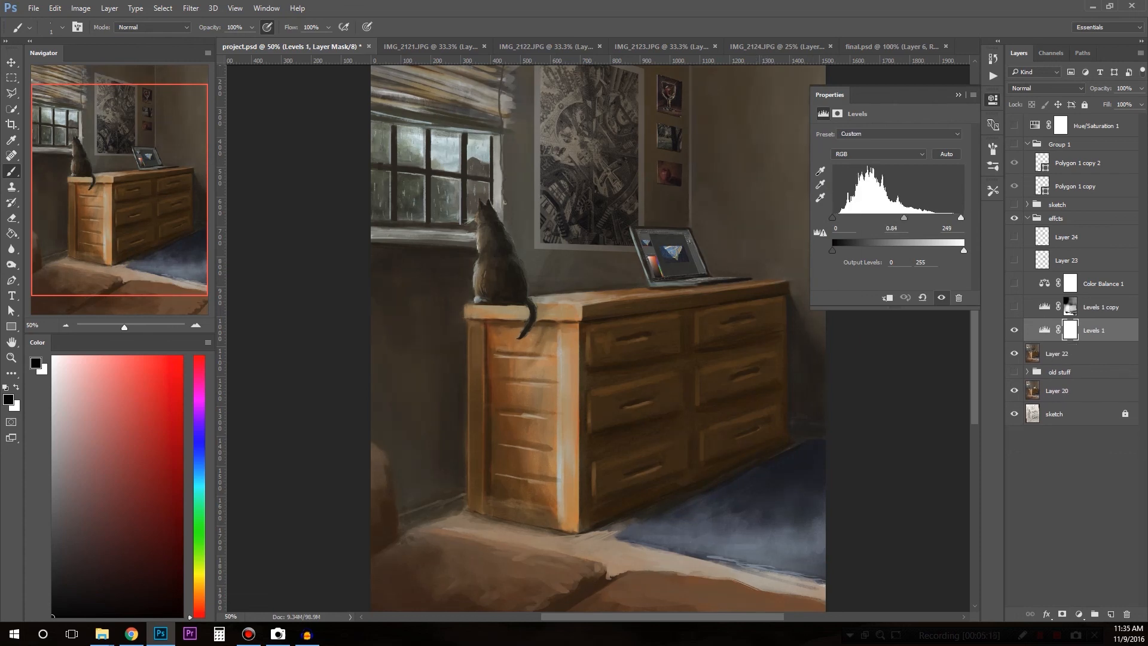
left_click_drag(904, 218, 898, 219)
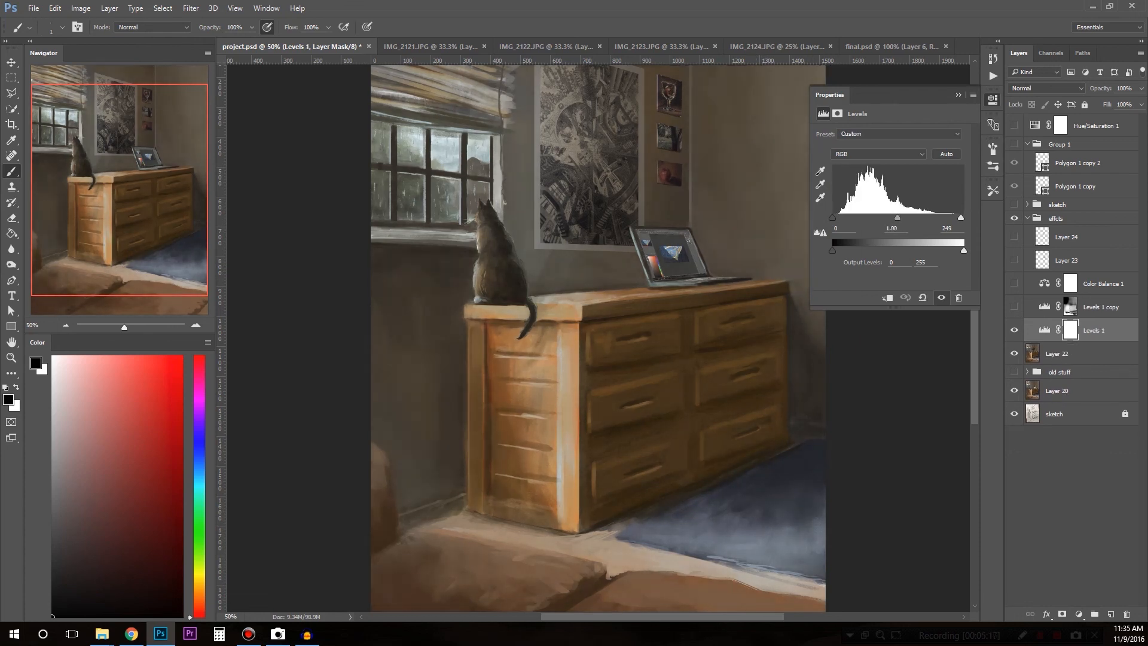
left_click_drag(896, 218, 897, 219)
left_click_drag(897, 219, 903, 218)
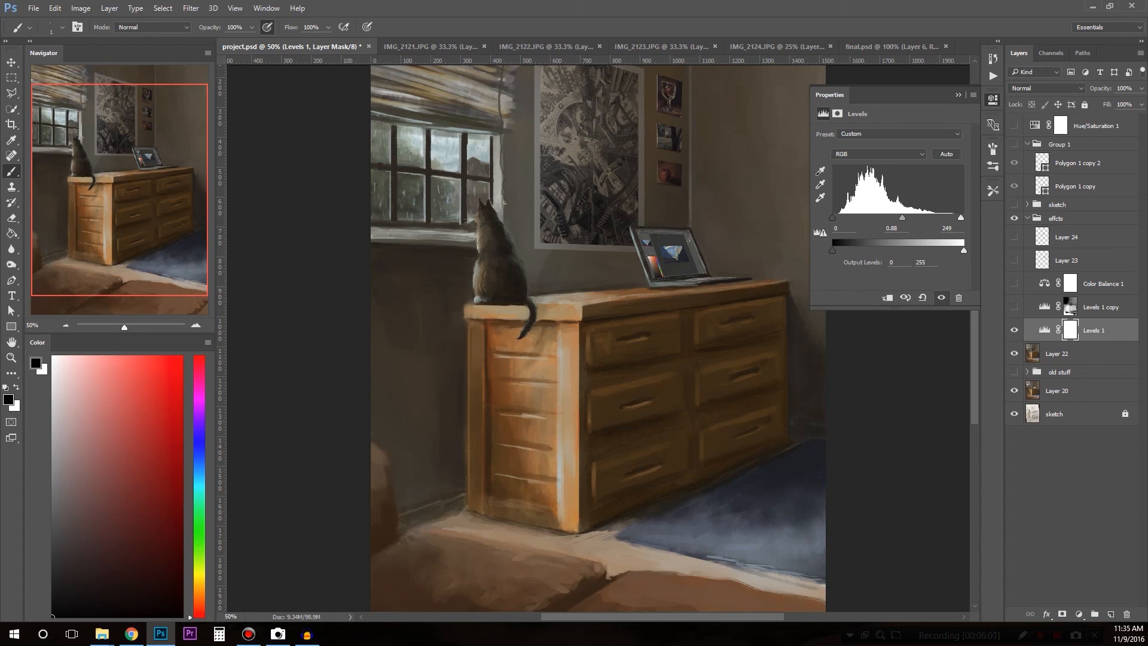
Try a black input level of 21 on Levels 1, return it to 0 and close the adjustment's settings.
left_click_drag(833, 218, 845, 219)
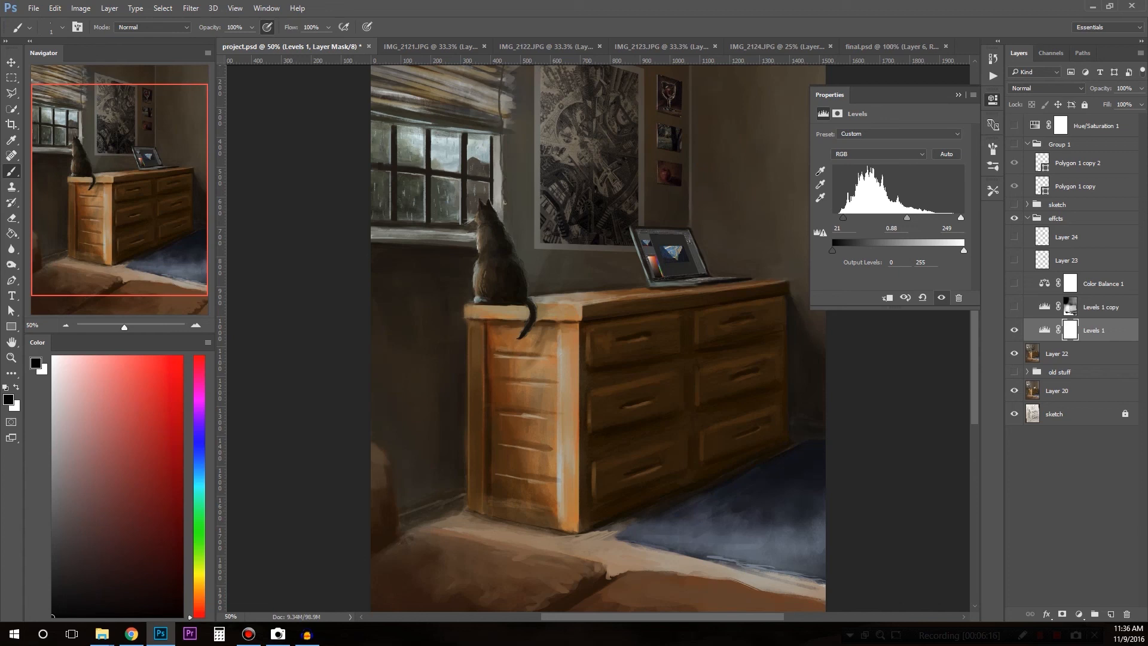
mouse_move(843, 218)
left_mouse_down()
mouse_move(833, 218)
mouse_move(846, 218)
left_mouse_up()
left_click_drag(845, 218, 832, 218)
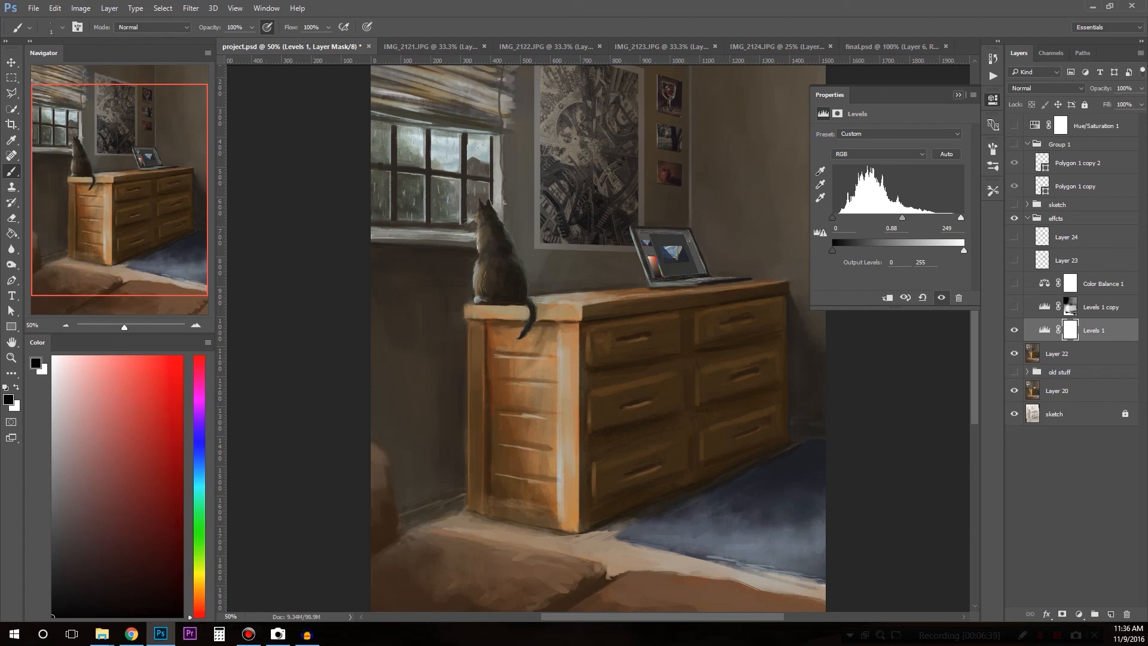
left_click(959, 94)
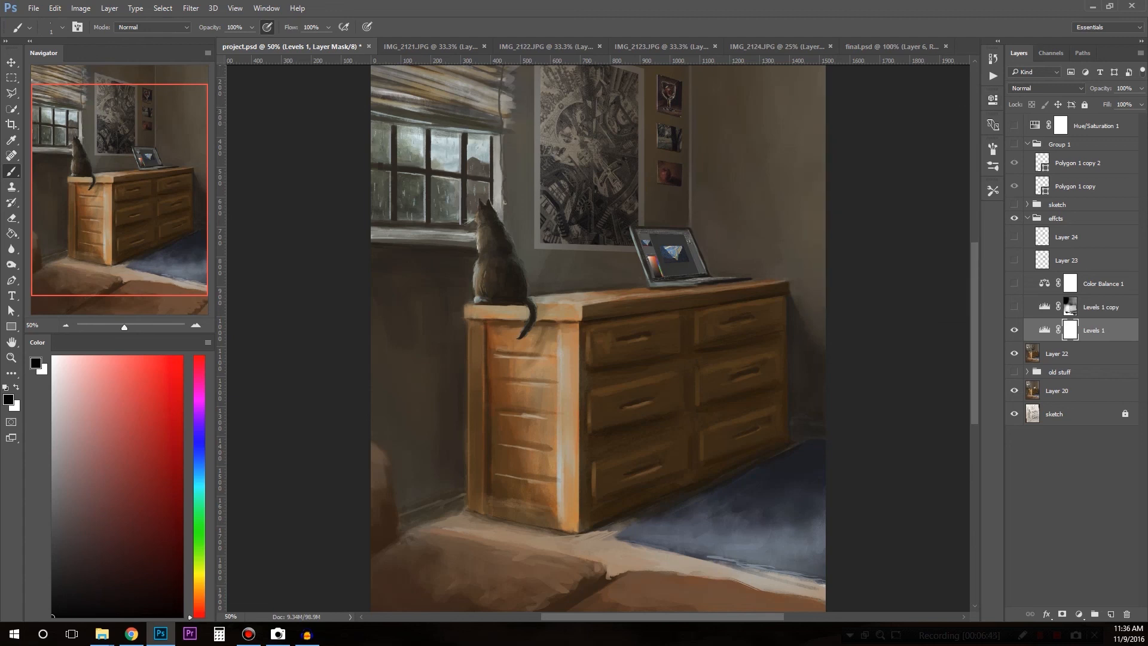
Turn on the Levels 1 copy adjustment in the effcts group and select it.
left_click(1014, 307)
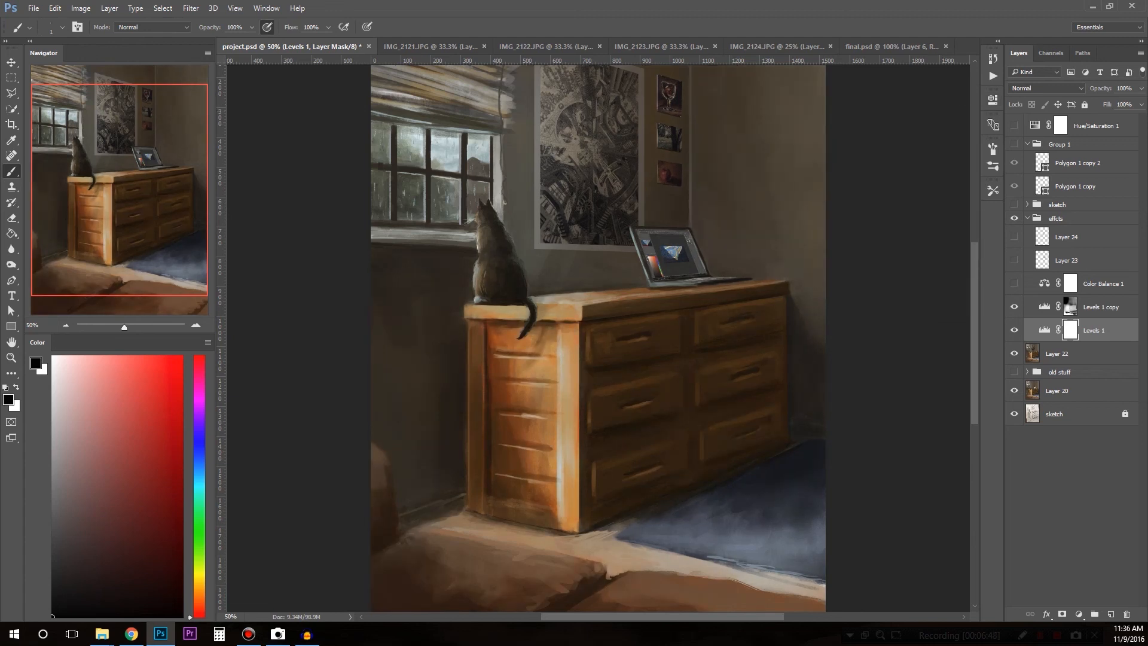
left_click(1101, 307)
left_click(1014, 307)
left_click(1015, 307)
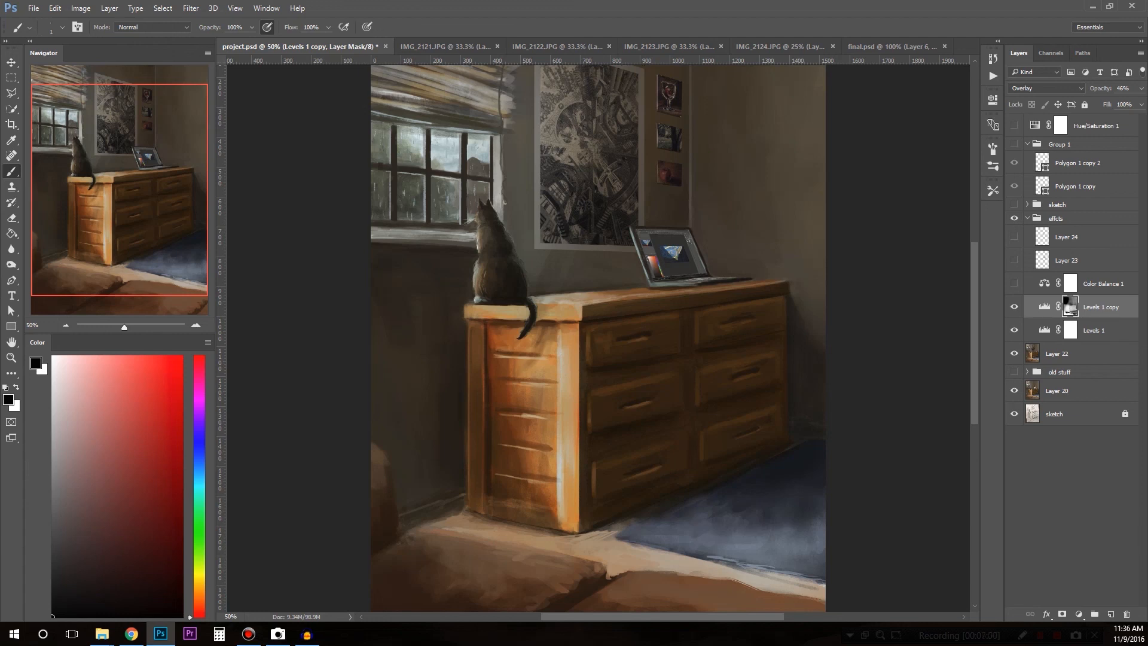
Compare the painting repeatedly with and without the Levels 1 copy adjustment.
left_click(1014, 307)
left_click(1014, 307)
left_click(1014, 307)
left_click(1014, 307)
left_click(1014, 306)
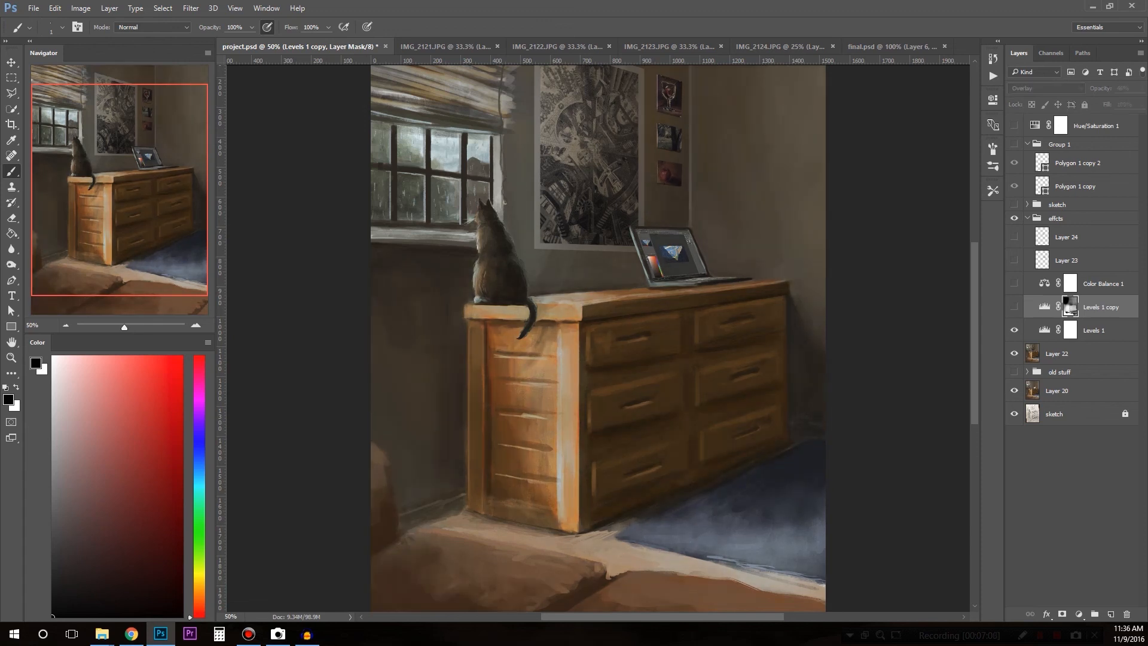
left_click(1014, 307)
left_click(1014, 306)
left_click(1014, 306)
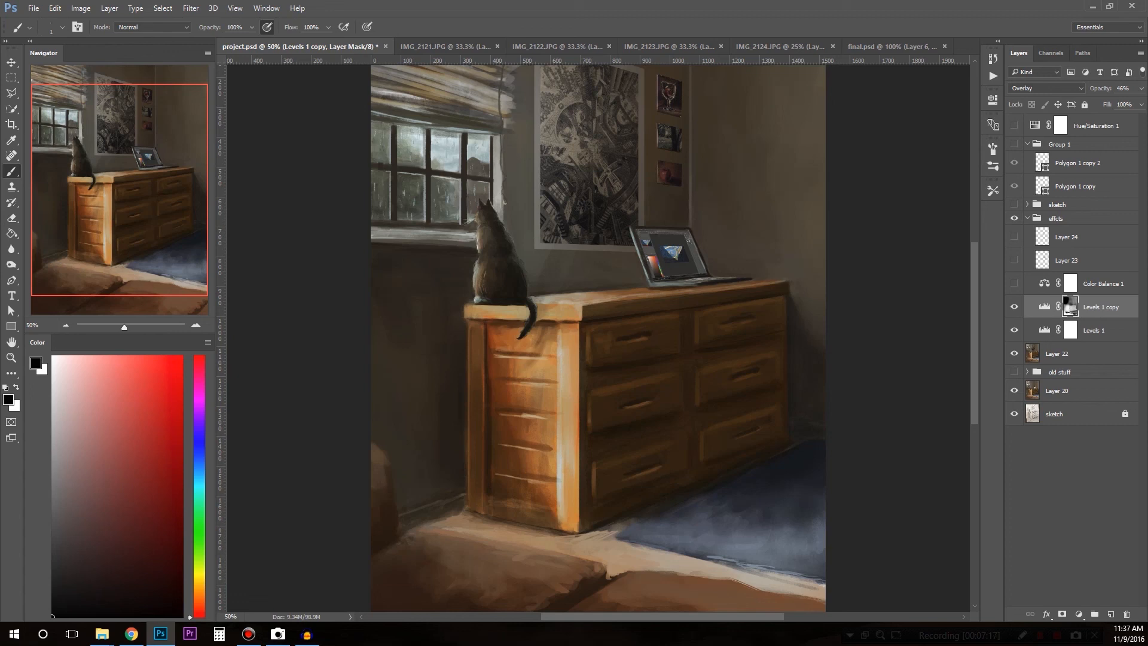
left_click(1015, 307)
left_click(1014, 307)
left_click(1014, 306)
left_click(1014, 306)
Review the settings of Levels 1 and Levels 1 copy, check the copy's effect once more and close the settings.
double_click(1045, 331)
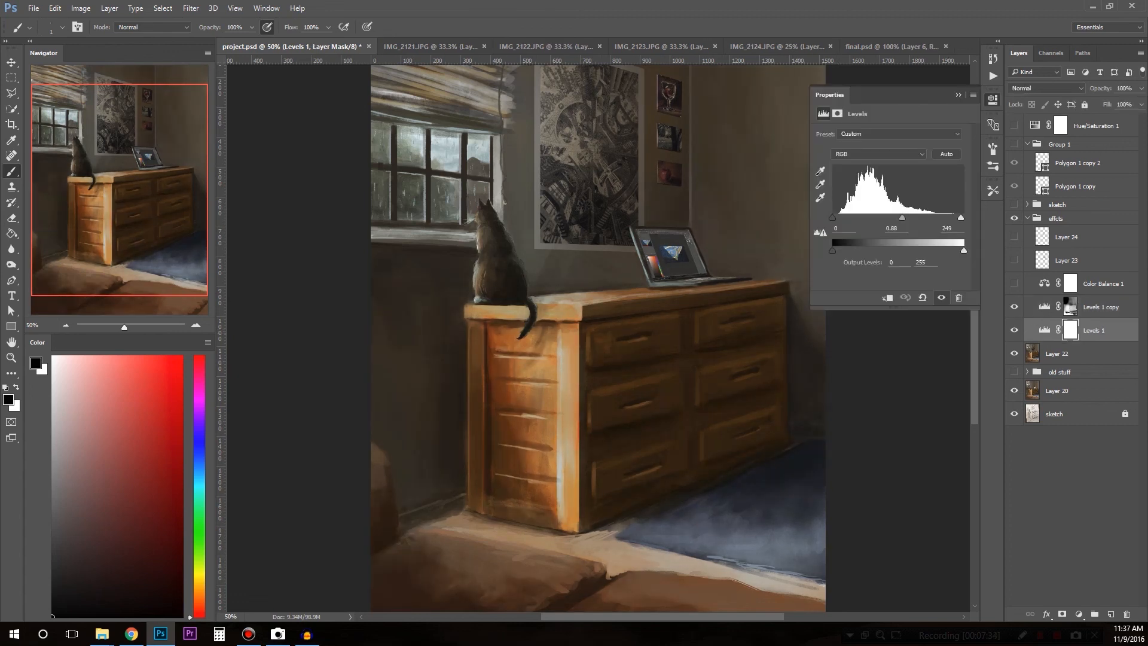
left_click(1045, 307)
left_click(1015, 307)
left_click(1014, 306)
left_click(958, 94)
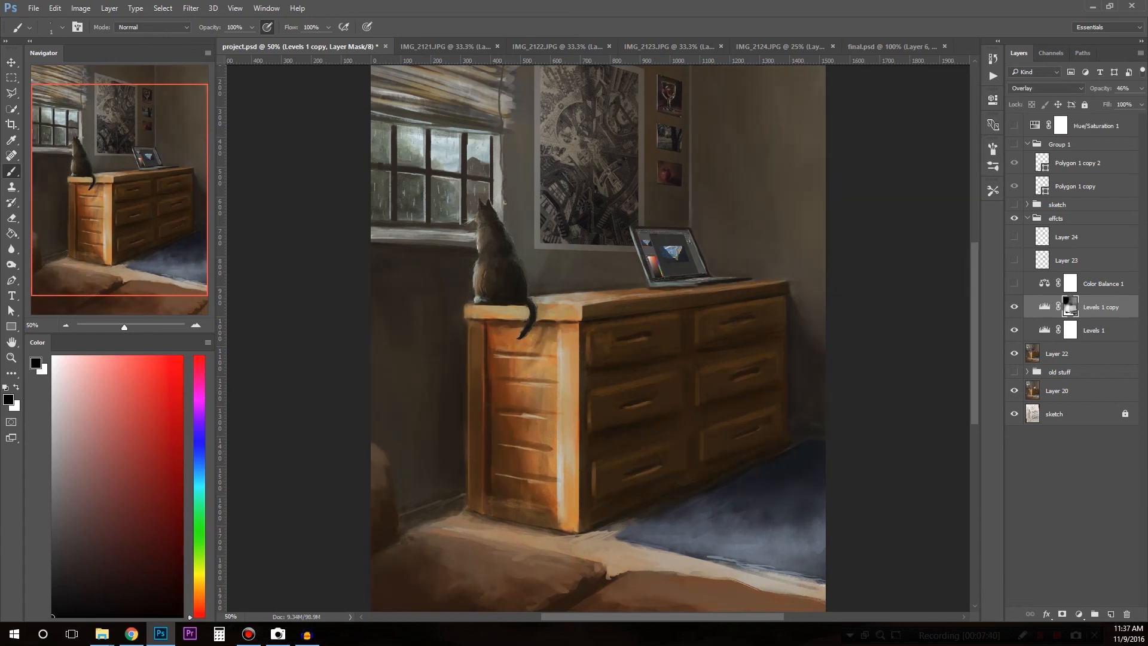
Turn on the Color Balance 1 adjustment and open its settings.
left_click(1014, 283)
left_click(1103, 285)
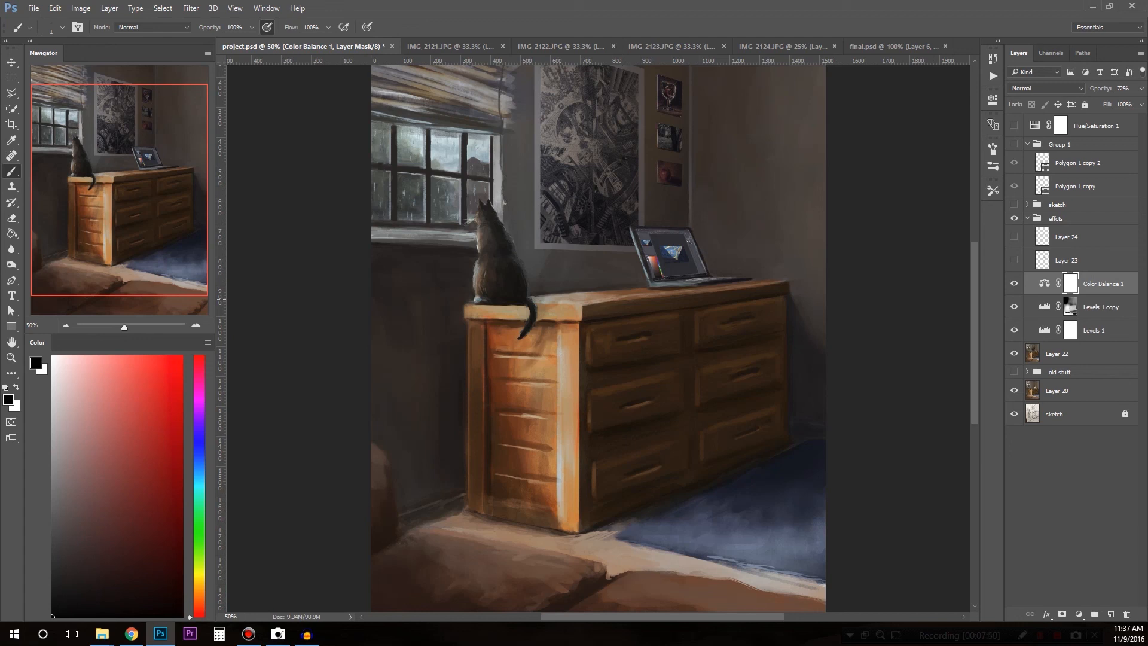
double_click(1045, 283)
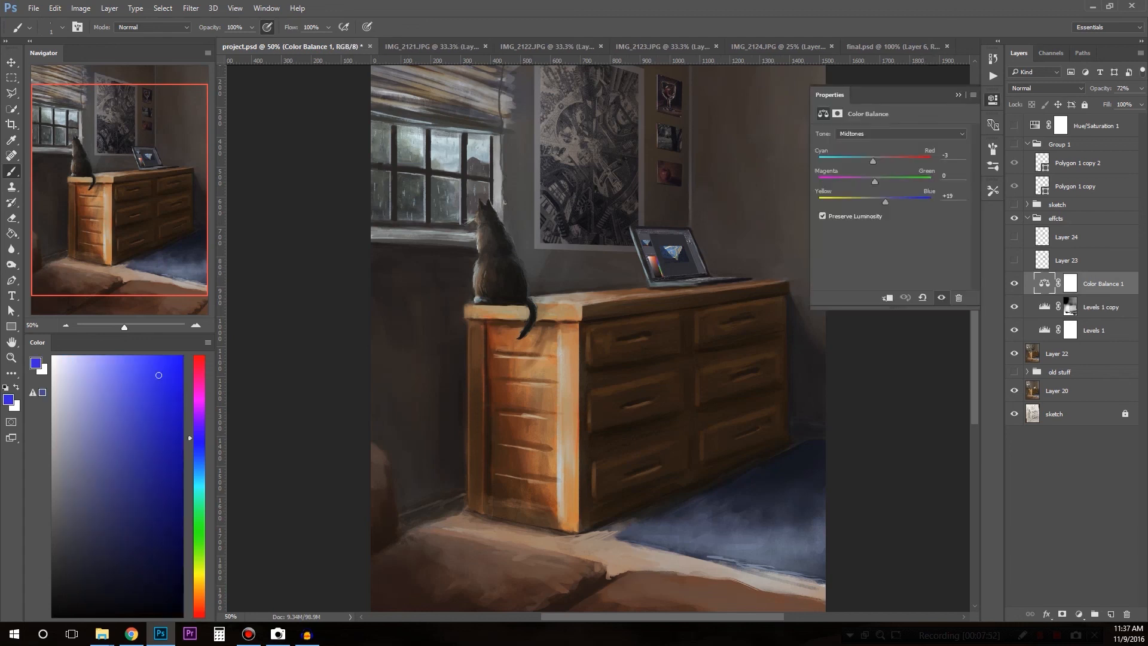
Try Color Balance 1 with the yellow-blue balance at +18 for Shadows and -36 for Highlights.
left_click(901, 134)
left_click(885, 144)
left_click_drag(875, 201, 885, 201)
left_click(901, 134)
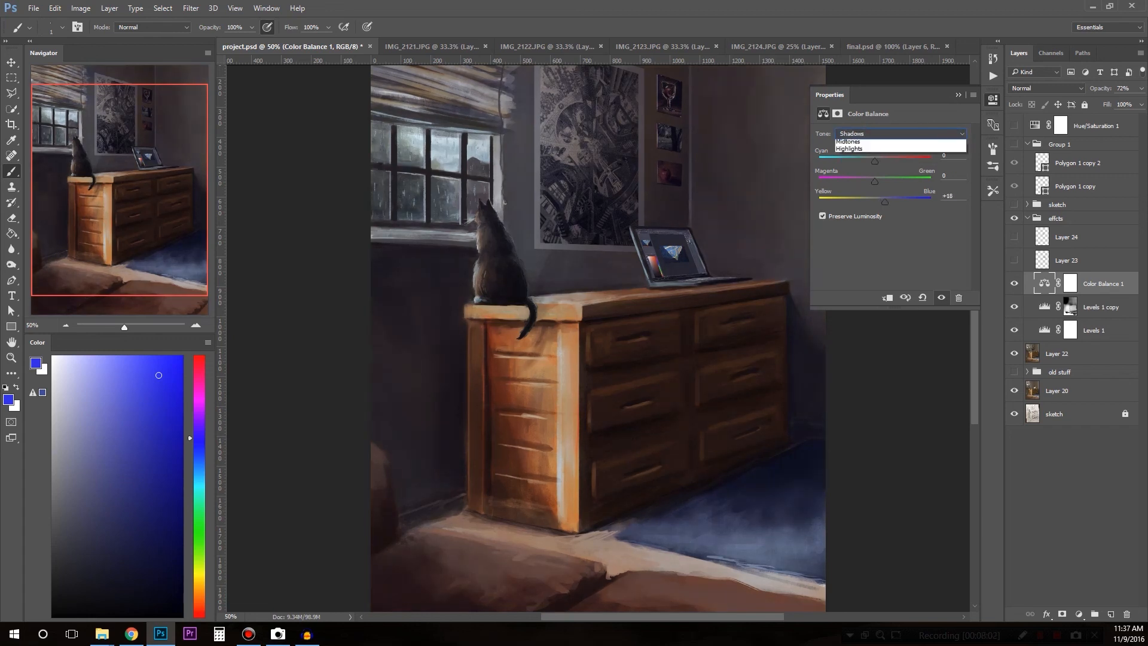
left_click(849, 158)
left_click_drag(875, 201, 855, 202)
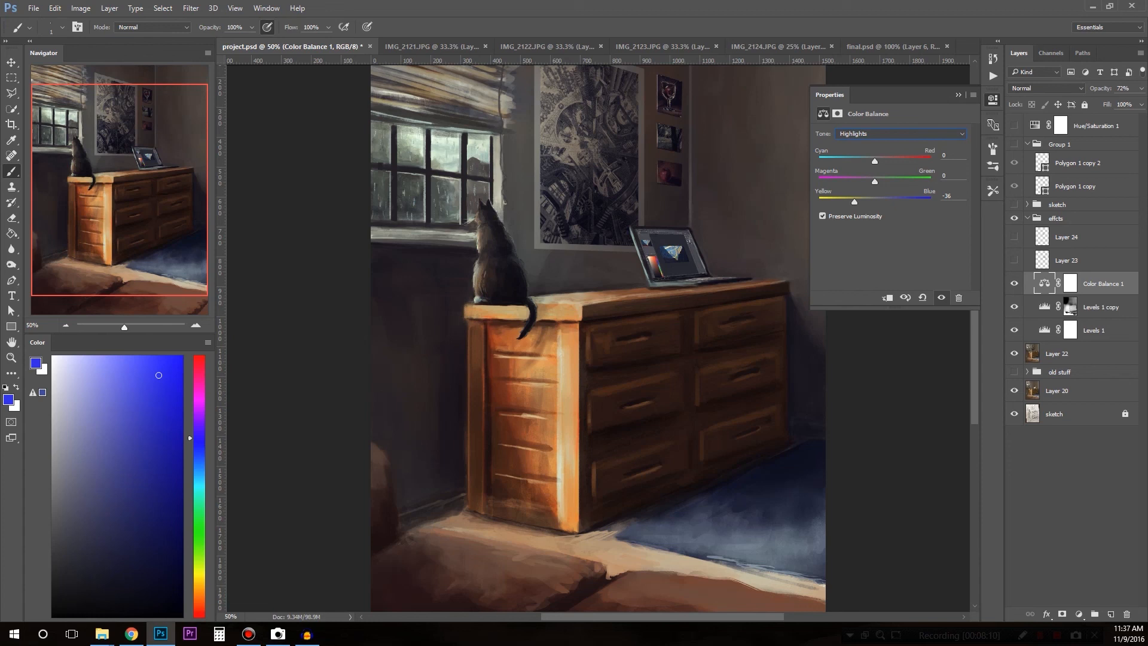
Compare the painting with and without Color Balance 1, and undo the trial changes to its shadows and highlights.
key("ctrl+alt")
left_click(1014, 284)
left_click(1015, 284)
key("ctrl+alt+z")
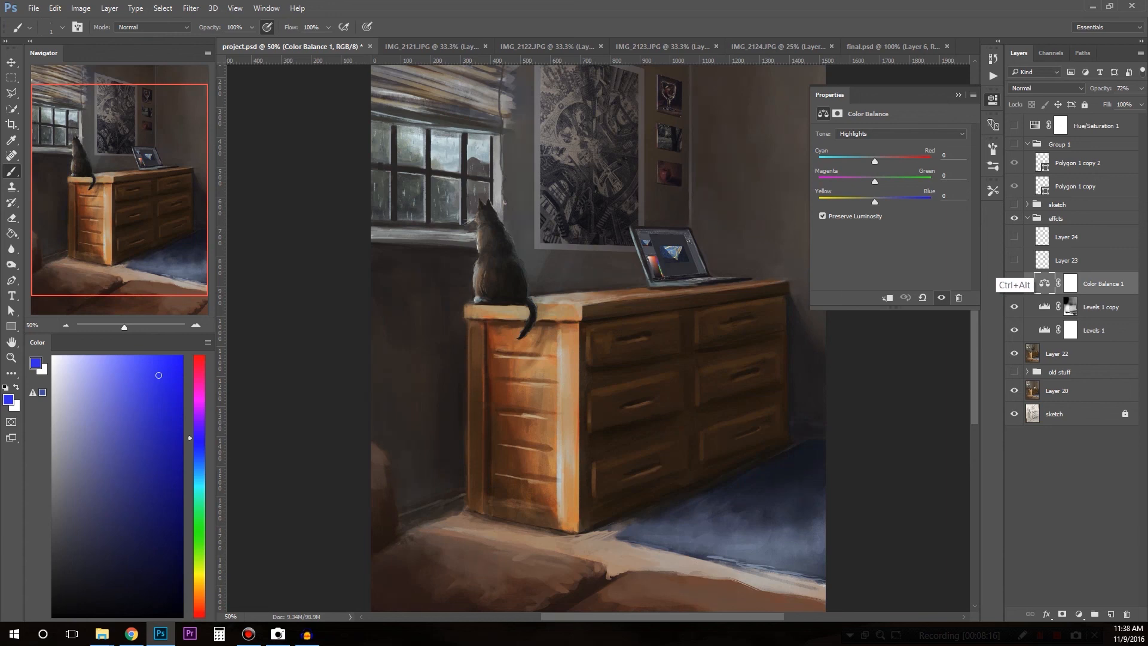
key("ctrl+alt+z")
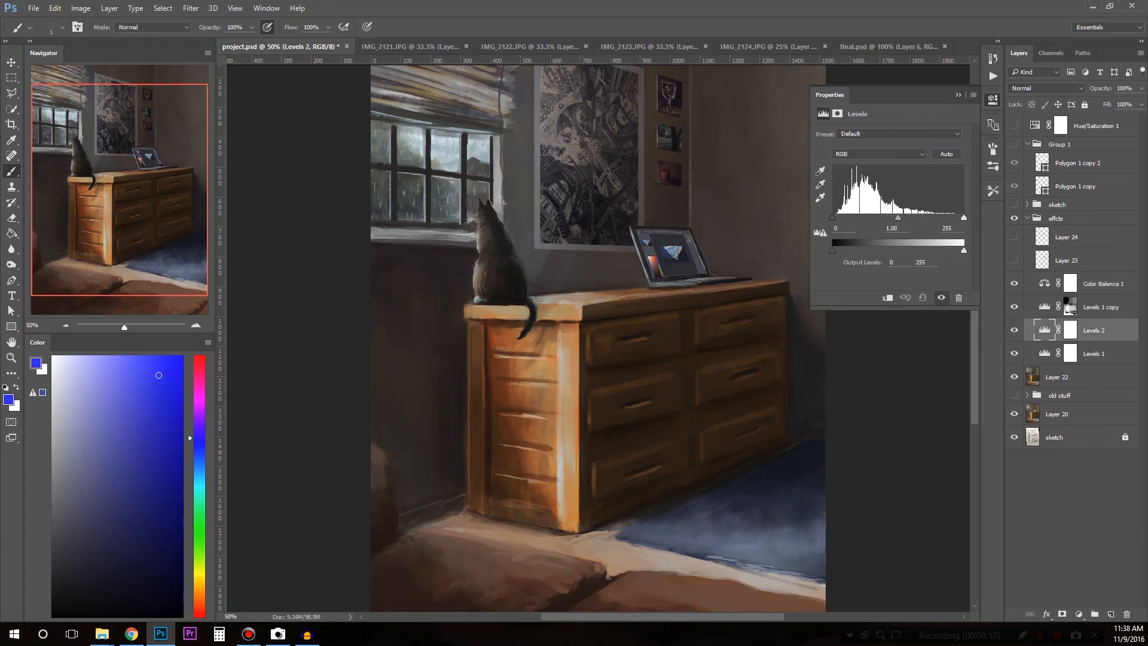
key("ctrl+alt+z")
key("d")
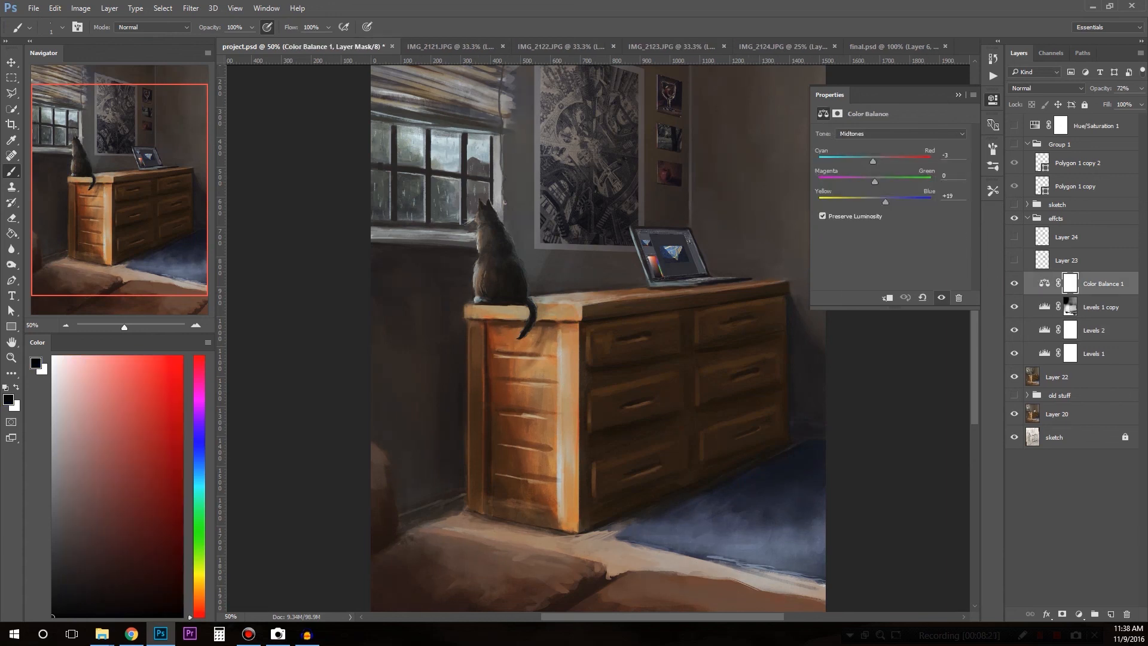
Compare the painting with and without the Color Balance 1 effect and close its settings.
left_click(942, 298)
left_click(941, 298)
left_click(941, 297)
left_click(941, 298)
left_click(958, 94)
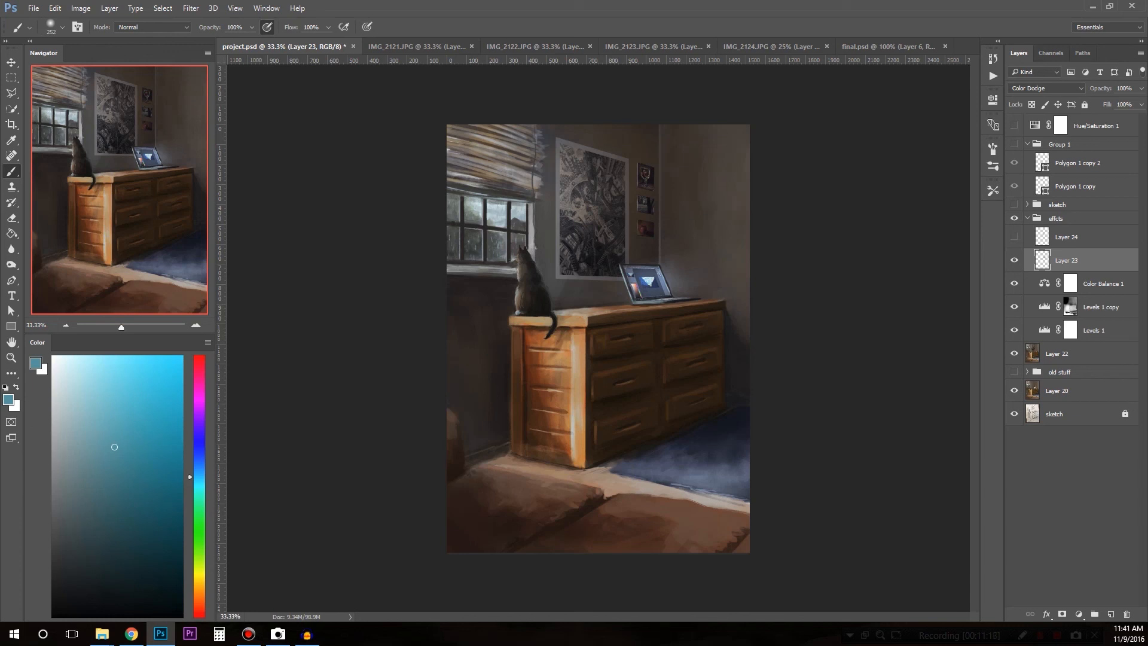
Try the Screen blend mode on the laptop glow's Layer 23 and return it to Color Dodge.
left_click(1046, 88)
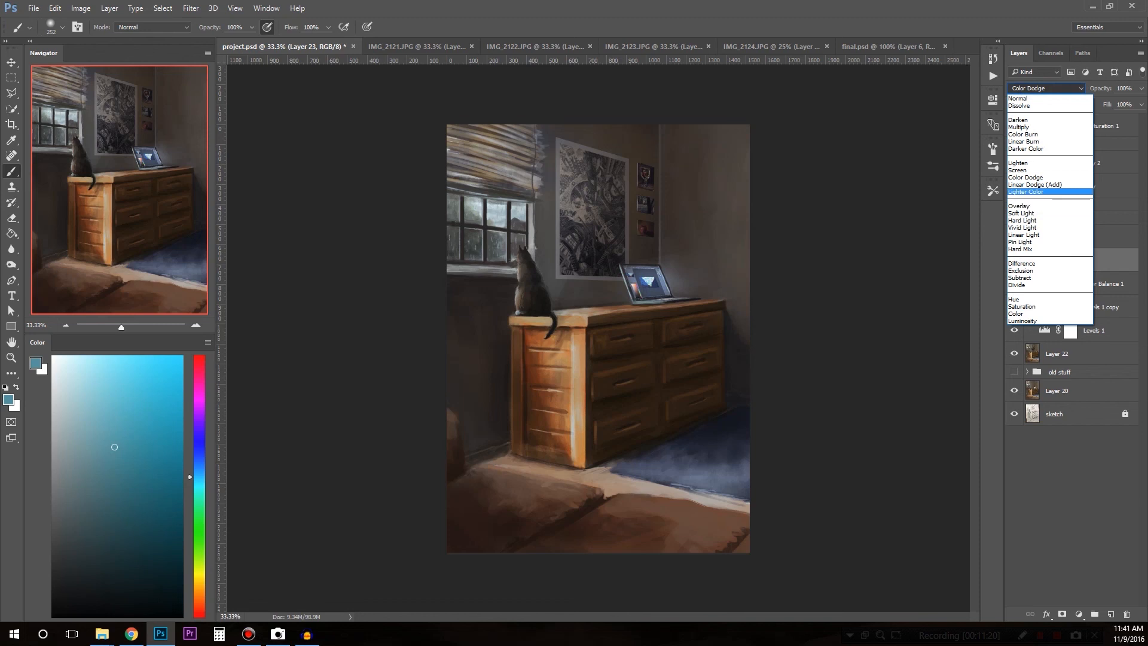
left_click(1047, 191)
left_click(1047, 88)
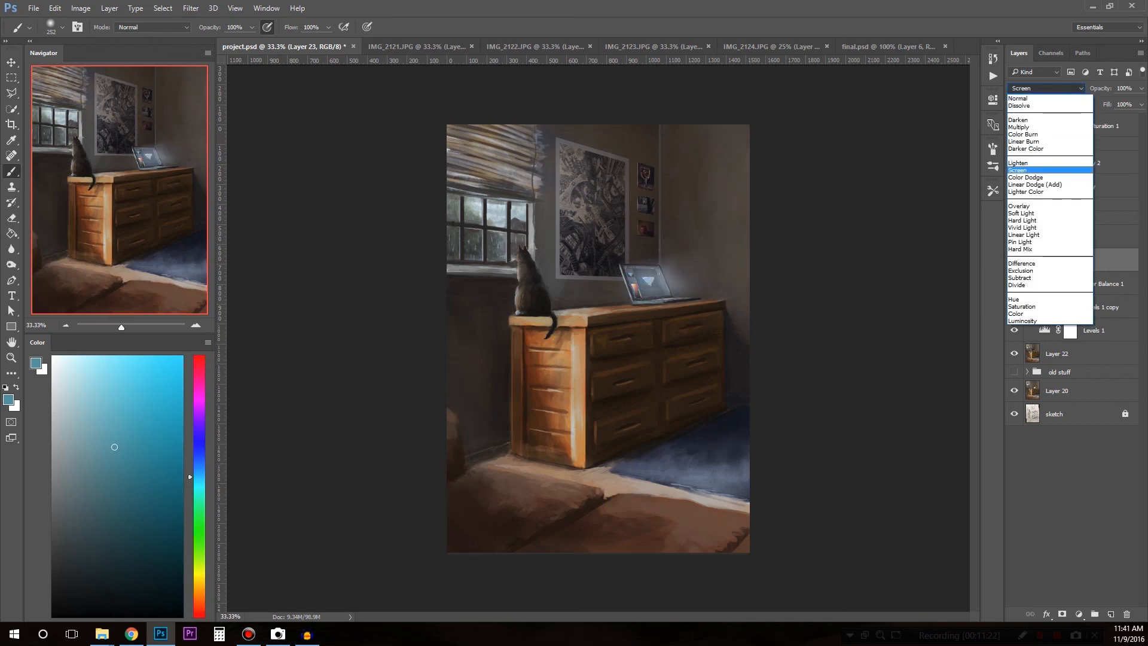
left_click(1046, 199)
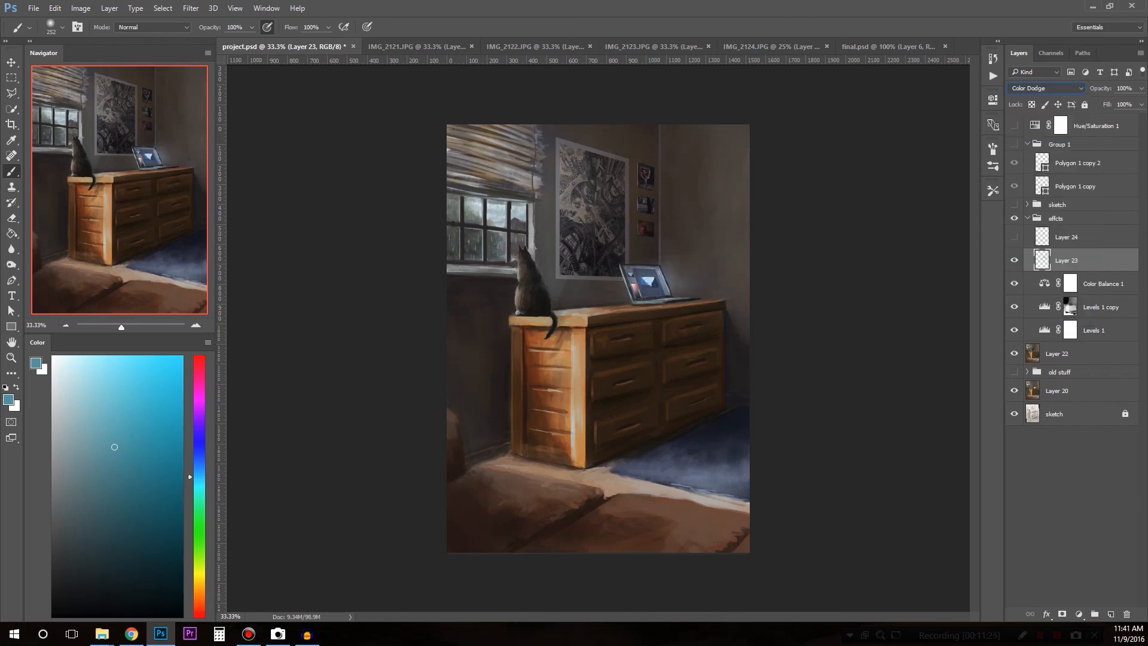
Paint a soft teal glow on the wall above the laptop on Layer 23 and cut off its upper edge along a straight diagonal.
mouse_move(116, 446)
left_mouse_down()
mouse_move(111, 458)
mouse_move(116, 444)
left_mouse_up()
left_click_drag(684, 191, 698, 184)
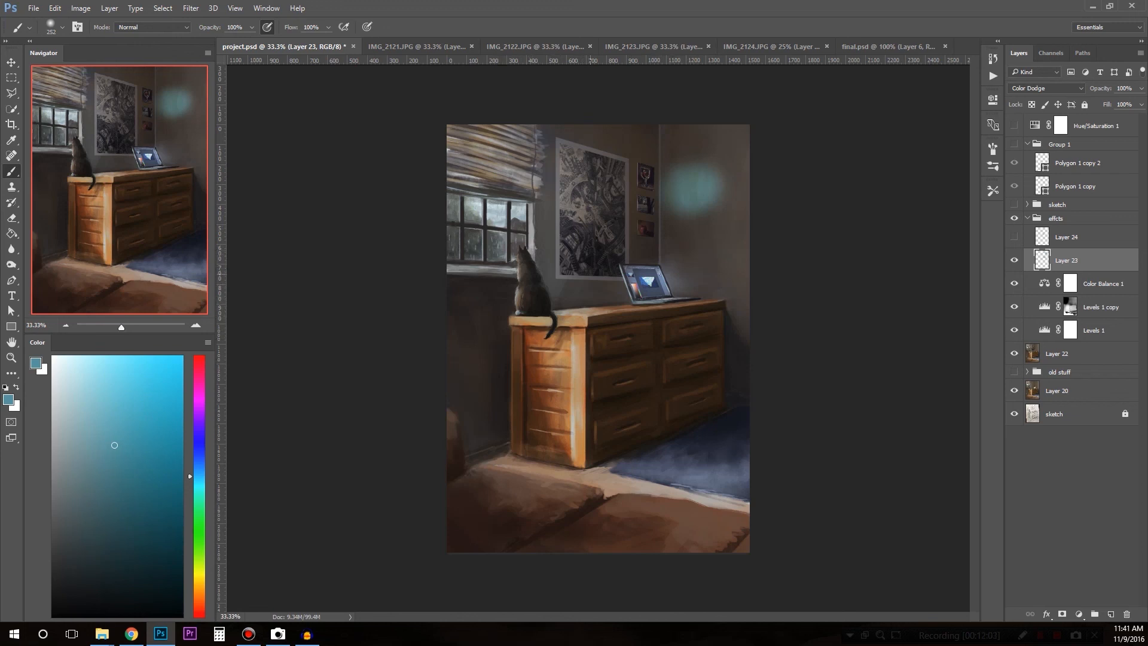
key("l")
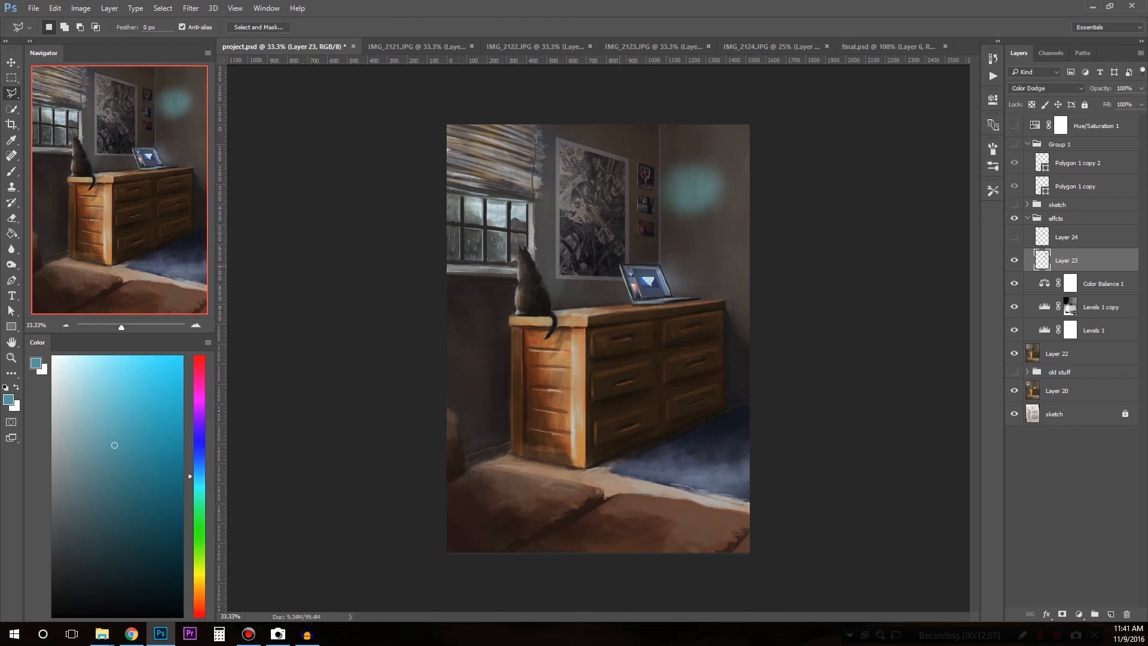
left_click(655, 187)
left_click(735, 152)
left_click(710, 129)
left_click(626, 151)
left_click(633, 185)
left_click(655, 187)
key("Delete")
key("ctrl+d")
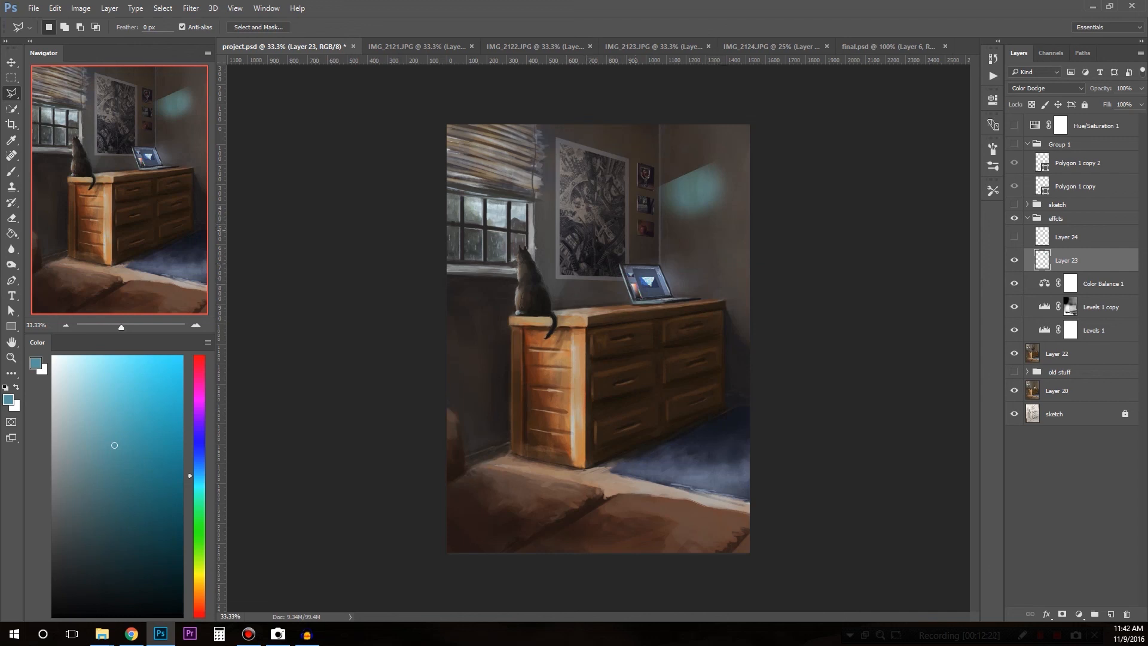
Erase the teal test glow from the wall on Layer 23.
key("v")
left_click(682, 205)
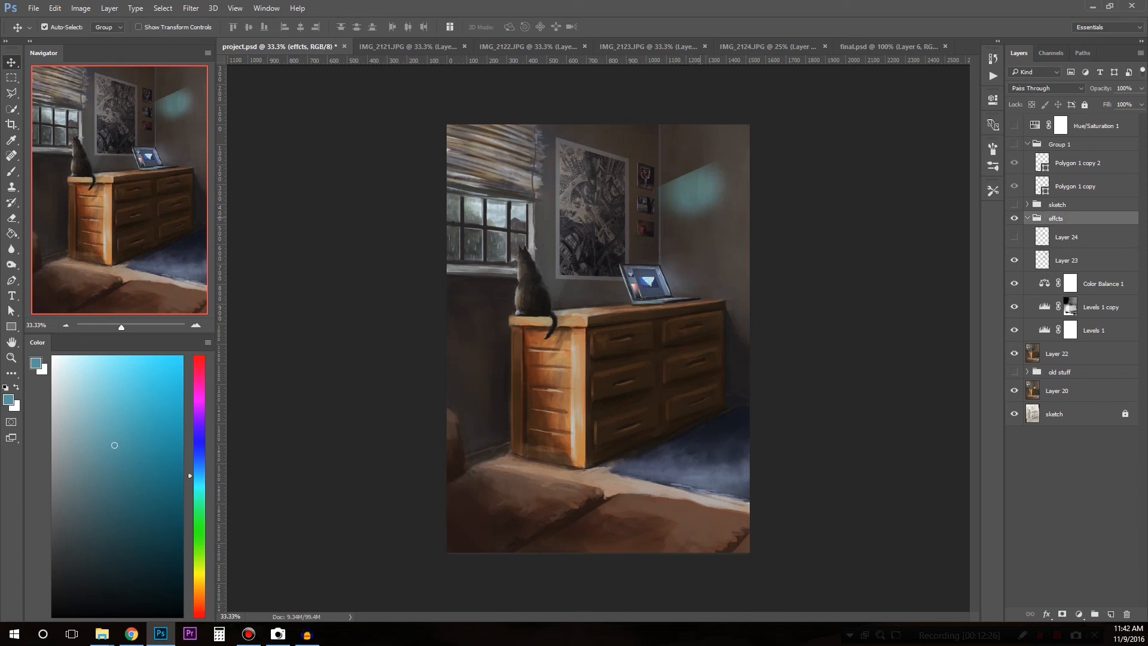
key("e")
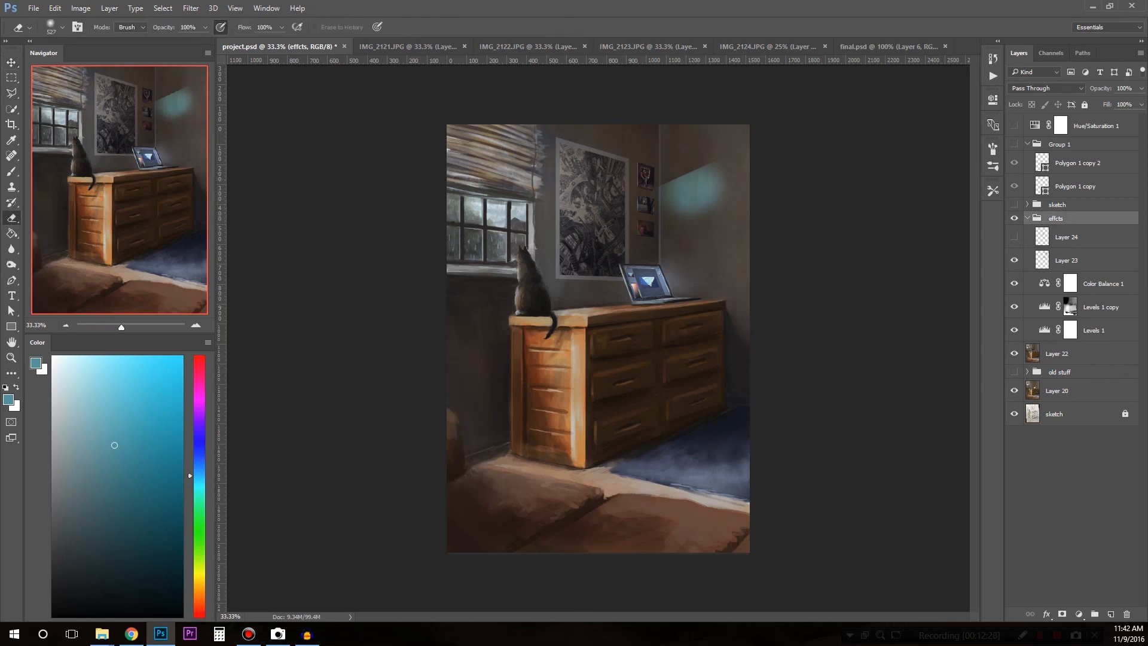
left_click(1077, 260)
left_click_drag(694, 191, 673, 186)
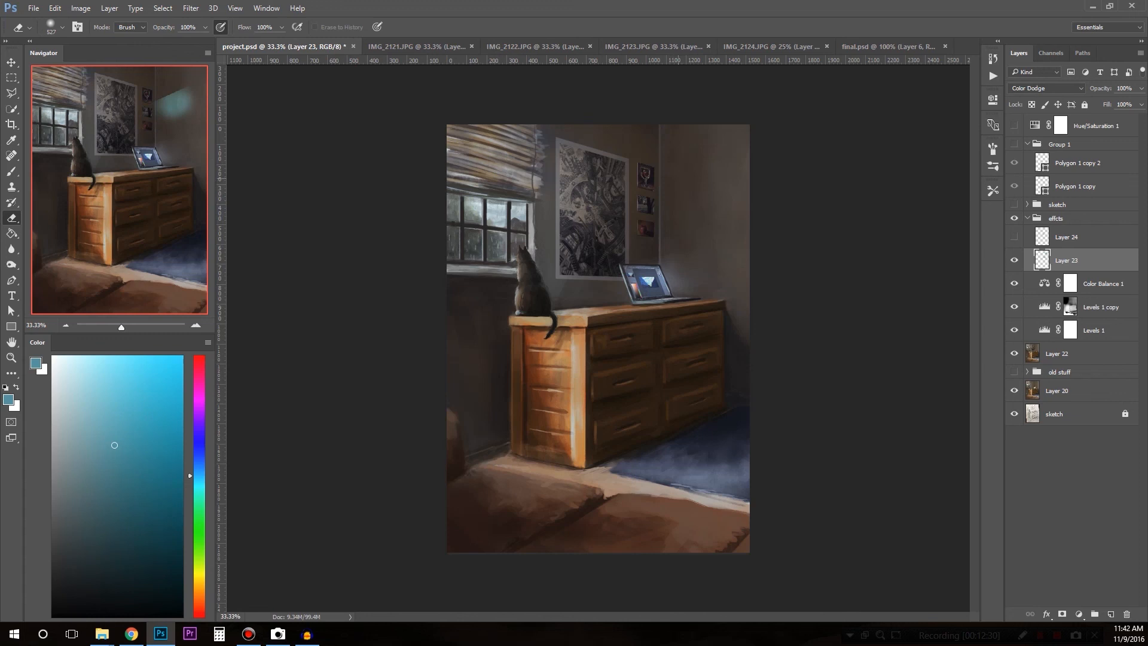
key("v")
mouse_move(669, 256)
left_mouse_down()
mouse_move(703, 189)
mouse_move(664, 311)
mouse_move(641, 315)
left_mouse_up()
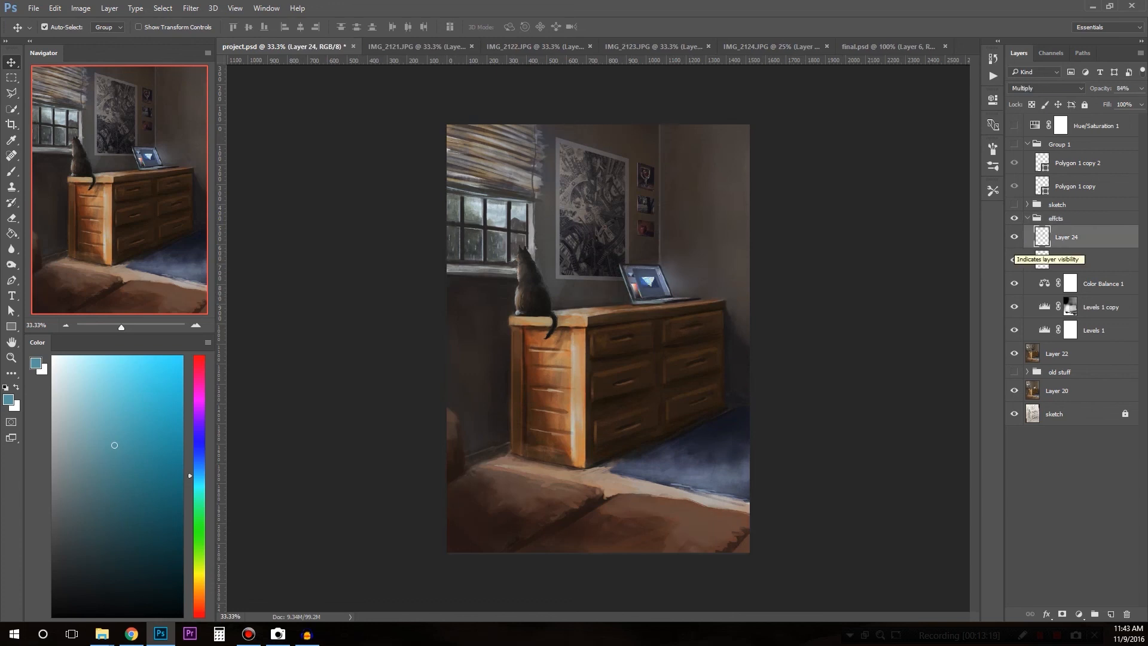